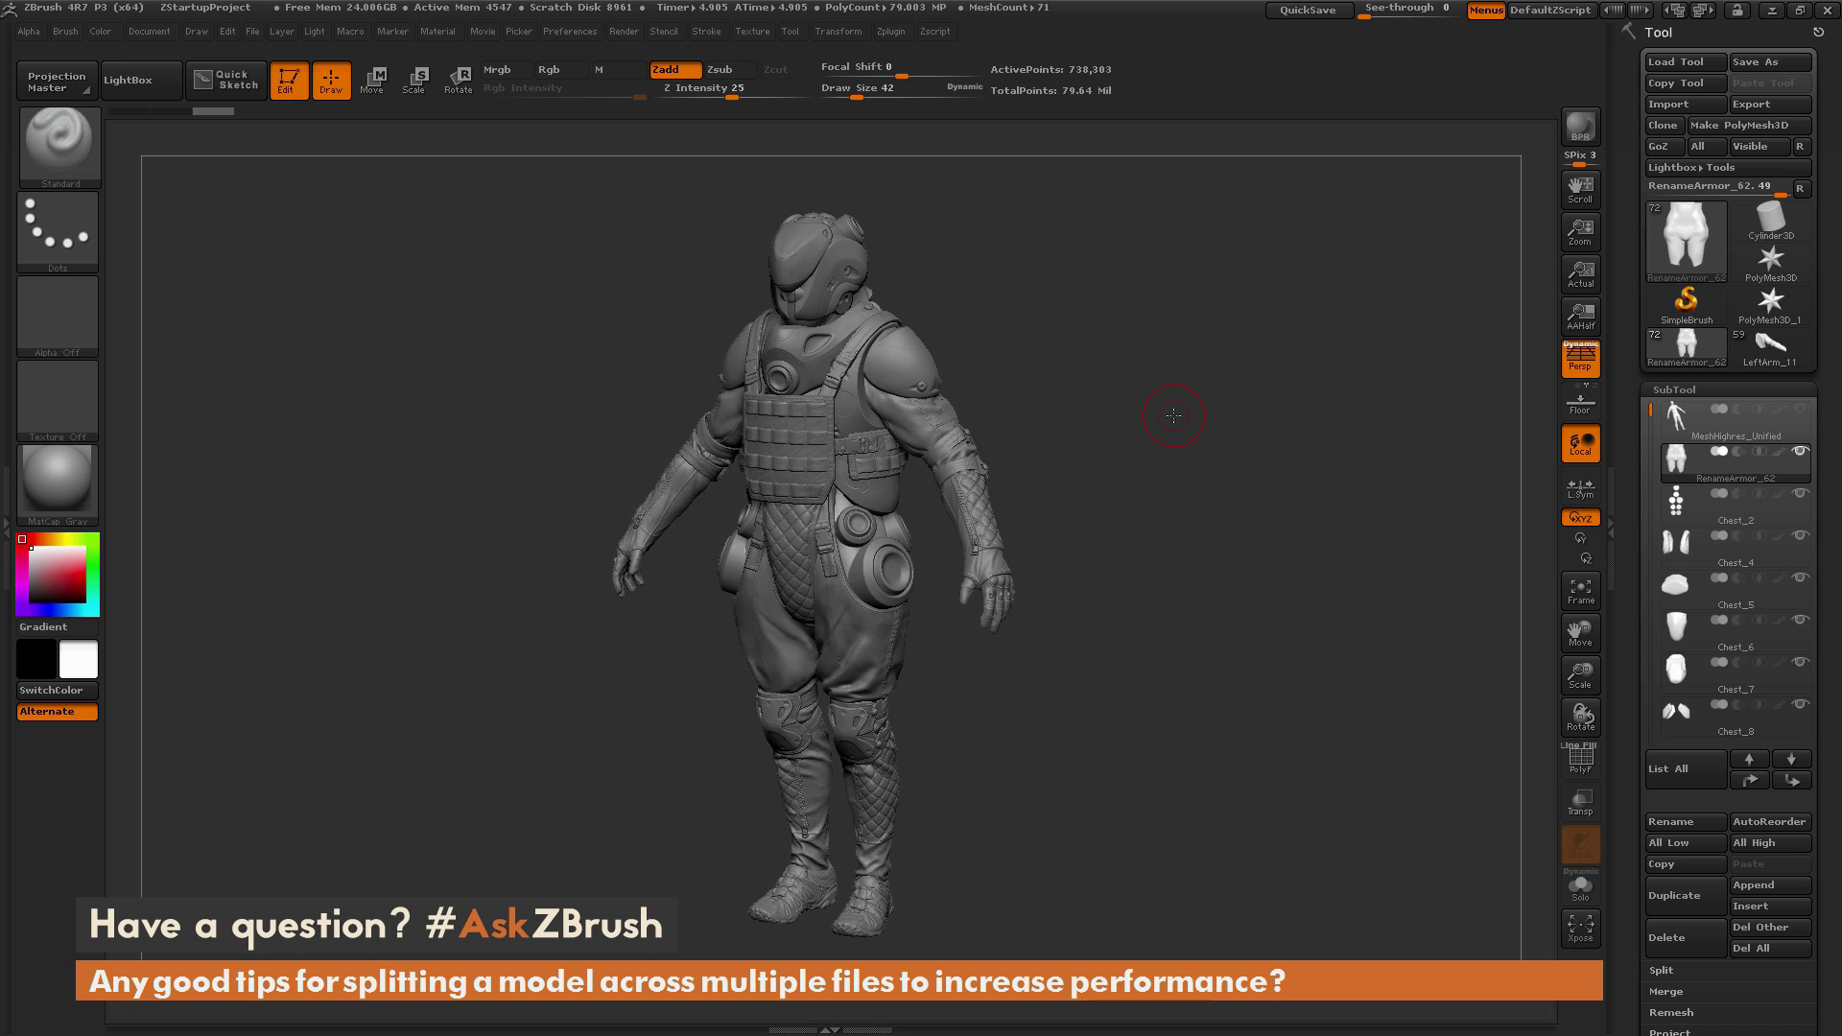
Step: Orbit and zoom the armored character to inspect it from front and three-quarter views
mouse_move(1206, 464)
left_mouse_down()
mouse_move(1232, 461)
mouse_move(1207, 464)
left_mouse_up()
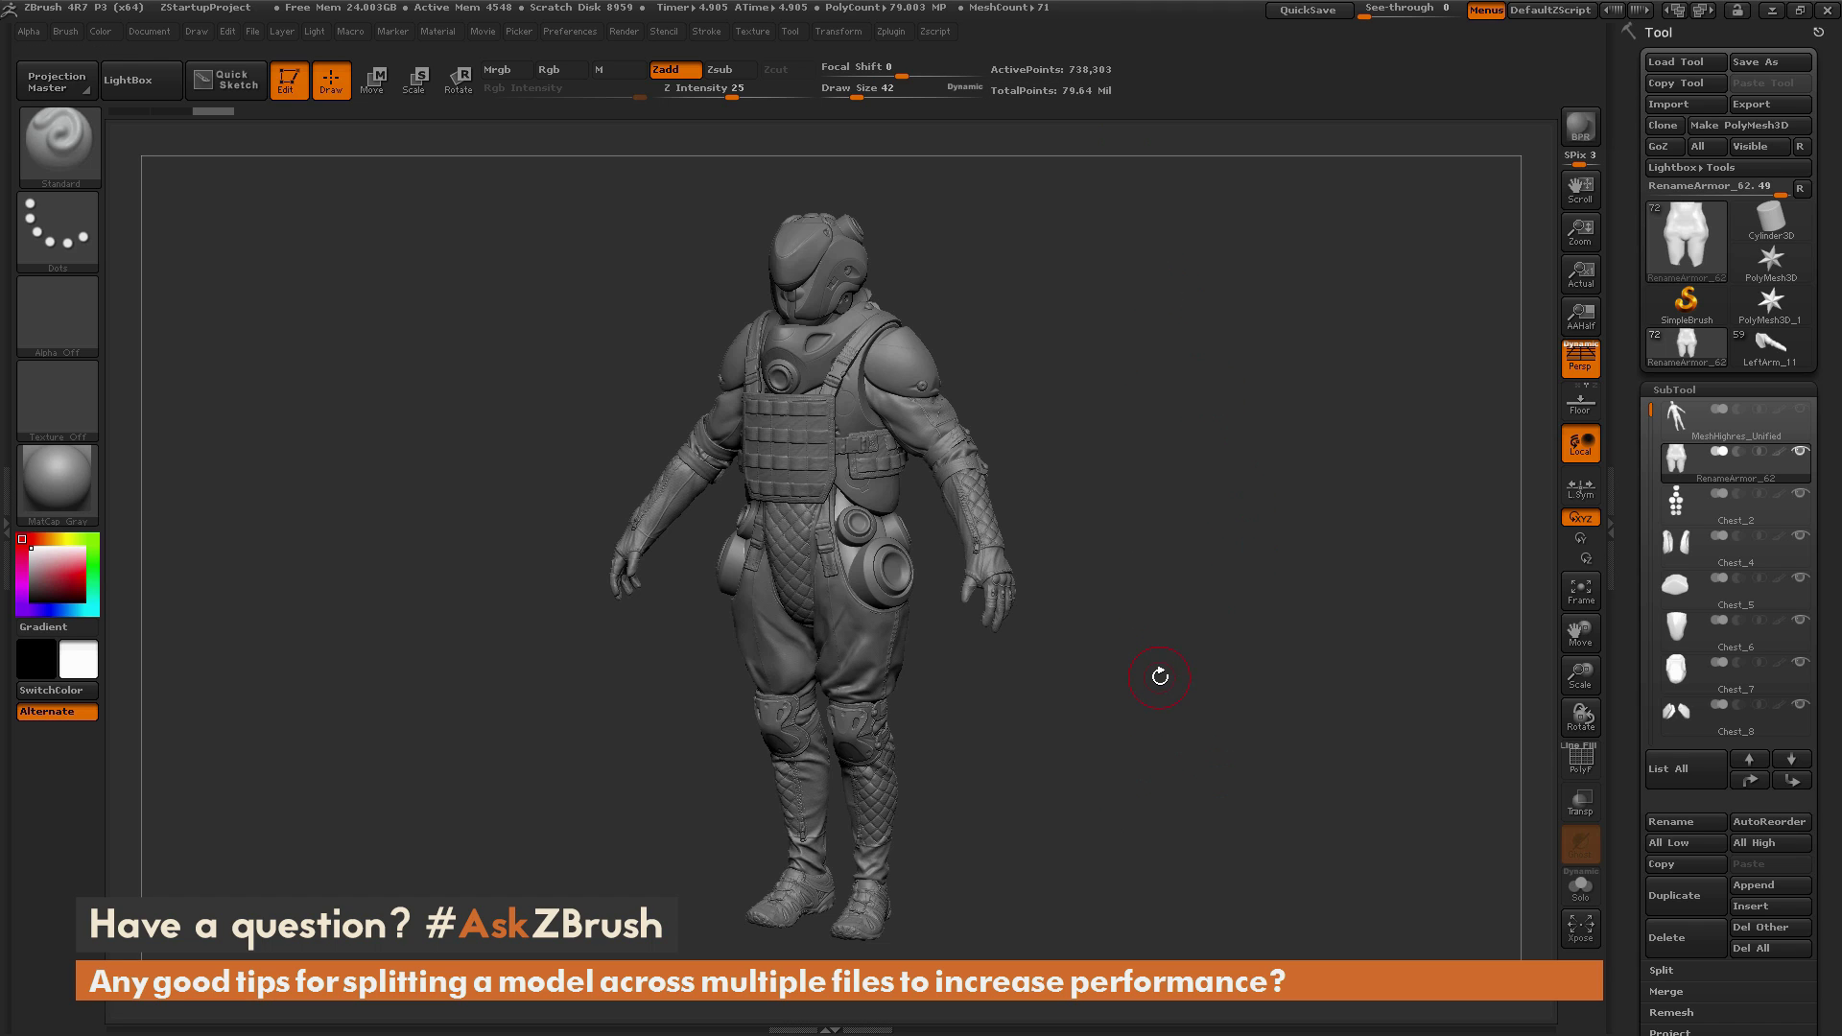
mouse_move(1170, 683)
left_mouse_down()
mouse_move(1148, 686)
mouse_move(1190, 677)
mouse_move(1173, 677)
left_mouse_up()
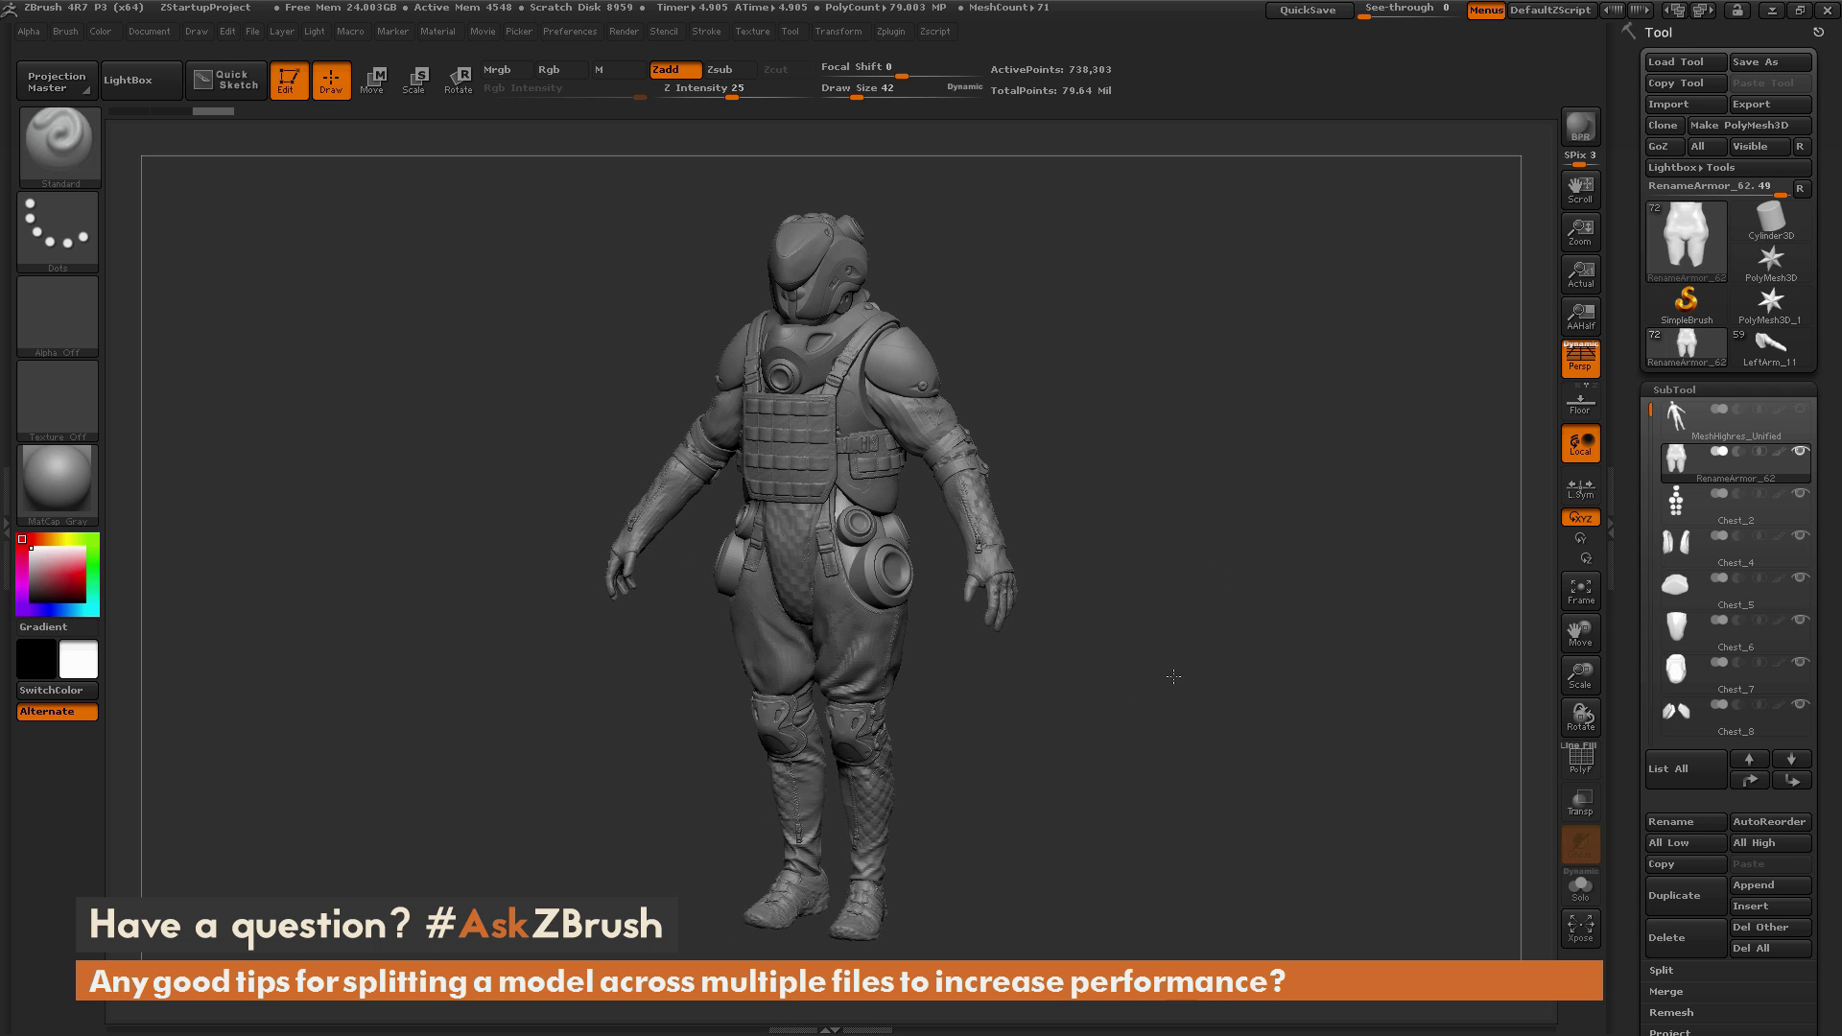
left_click_drag(1183, 422, 1112, 457)
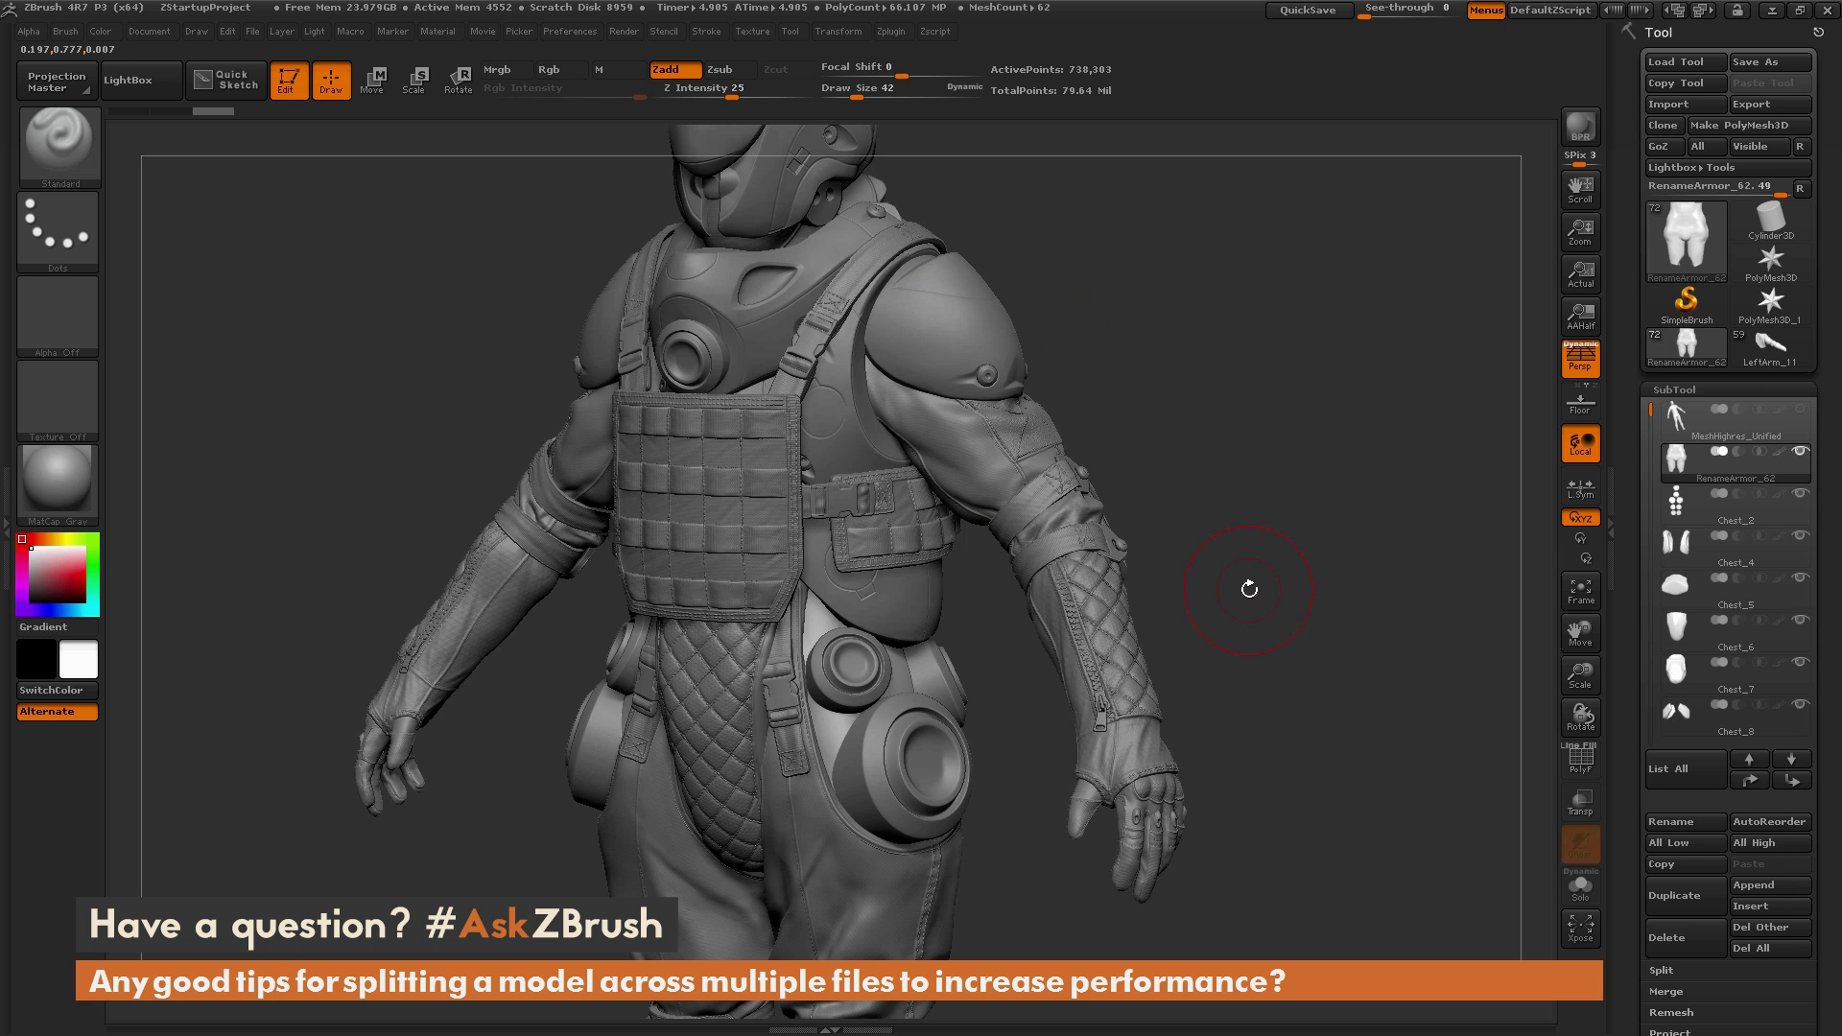
left_click_drag(1249, 589, 1278, 576)
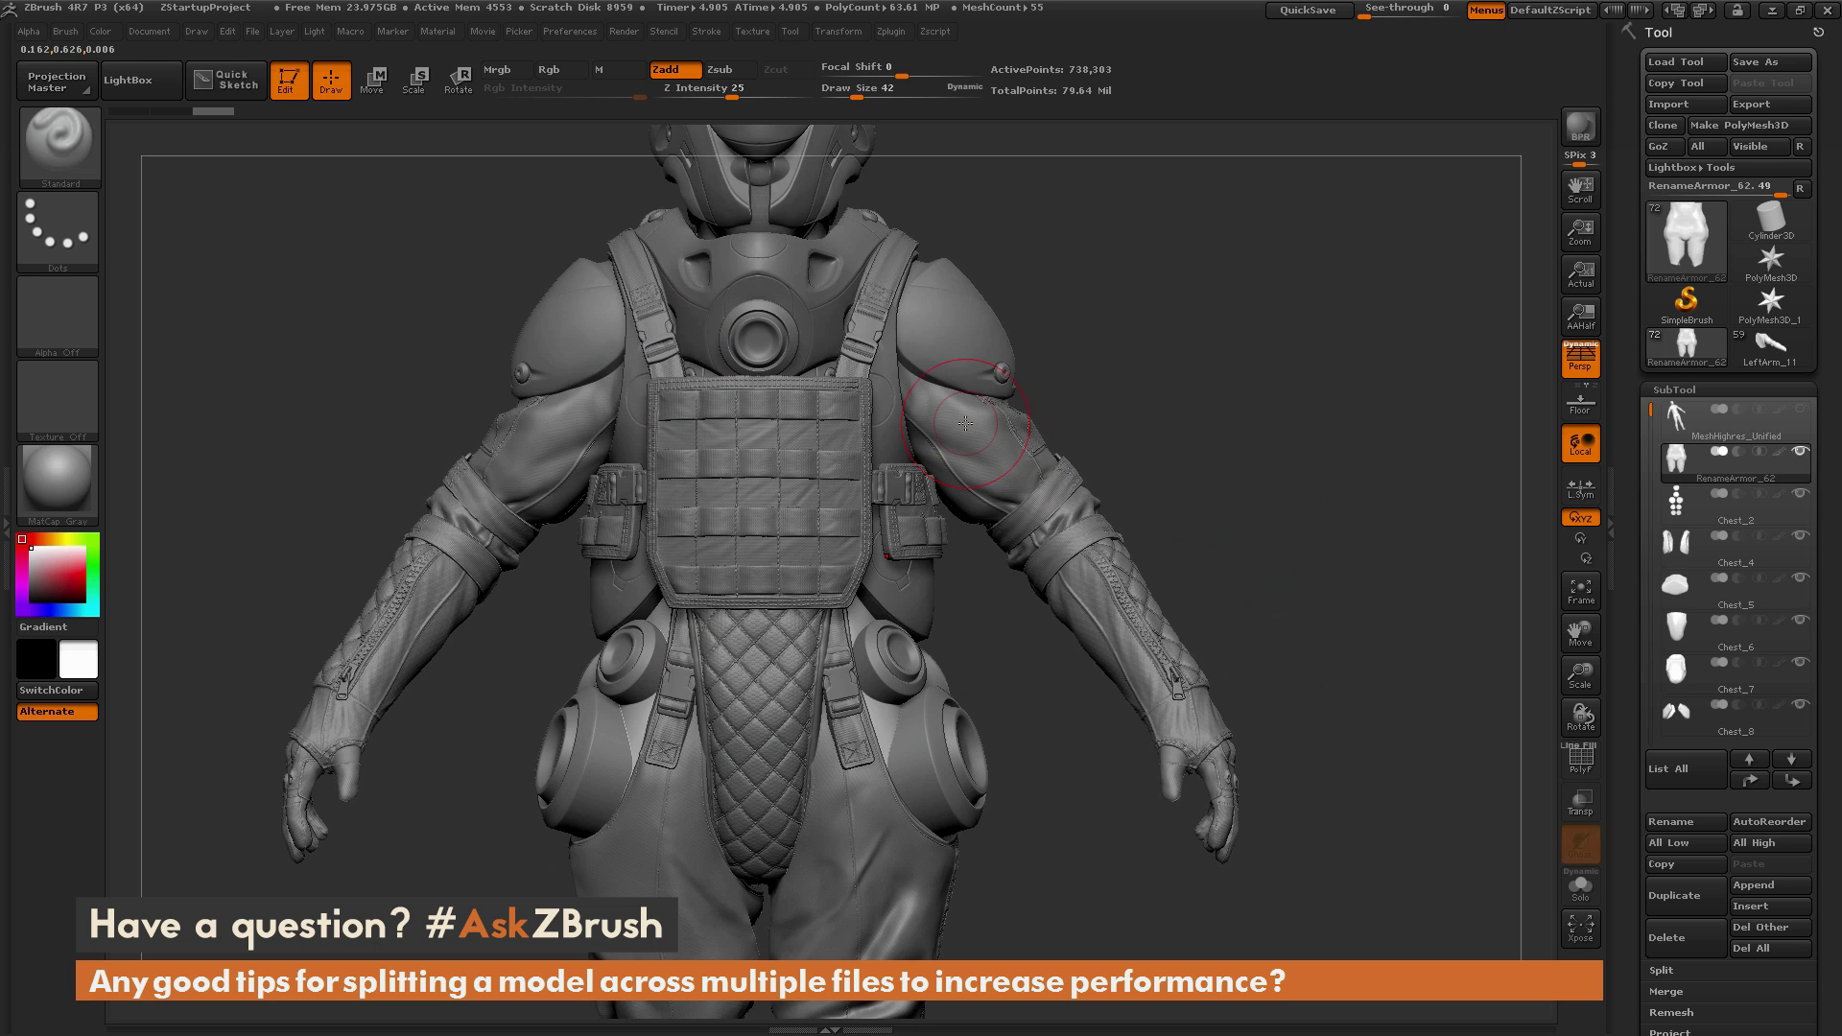
left_click_drag(1350, 592, 1299, 707)
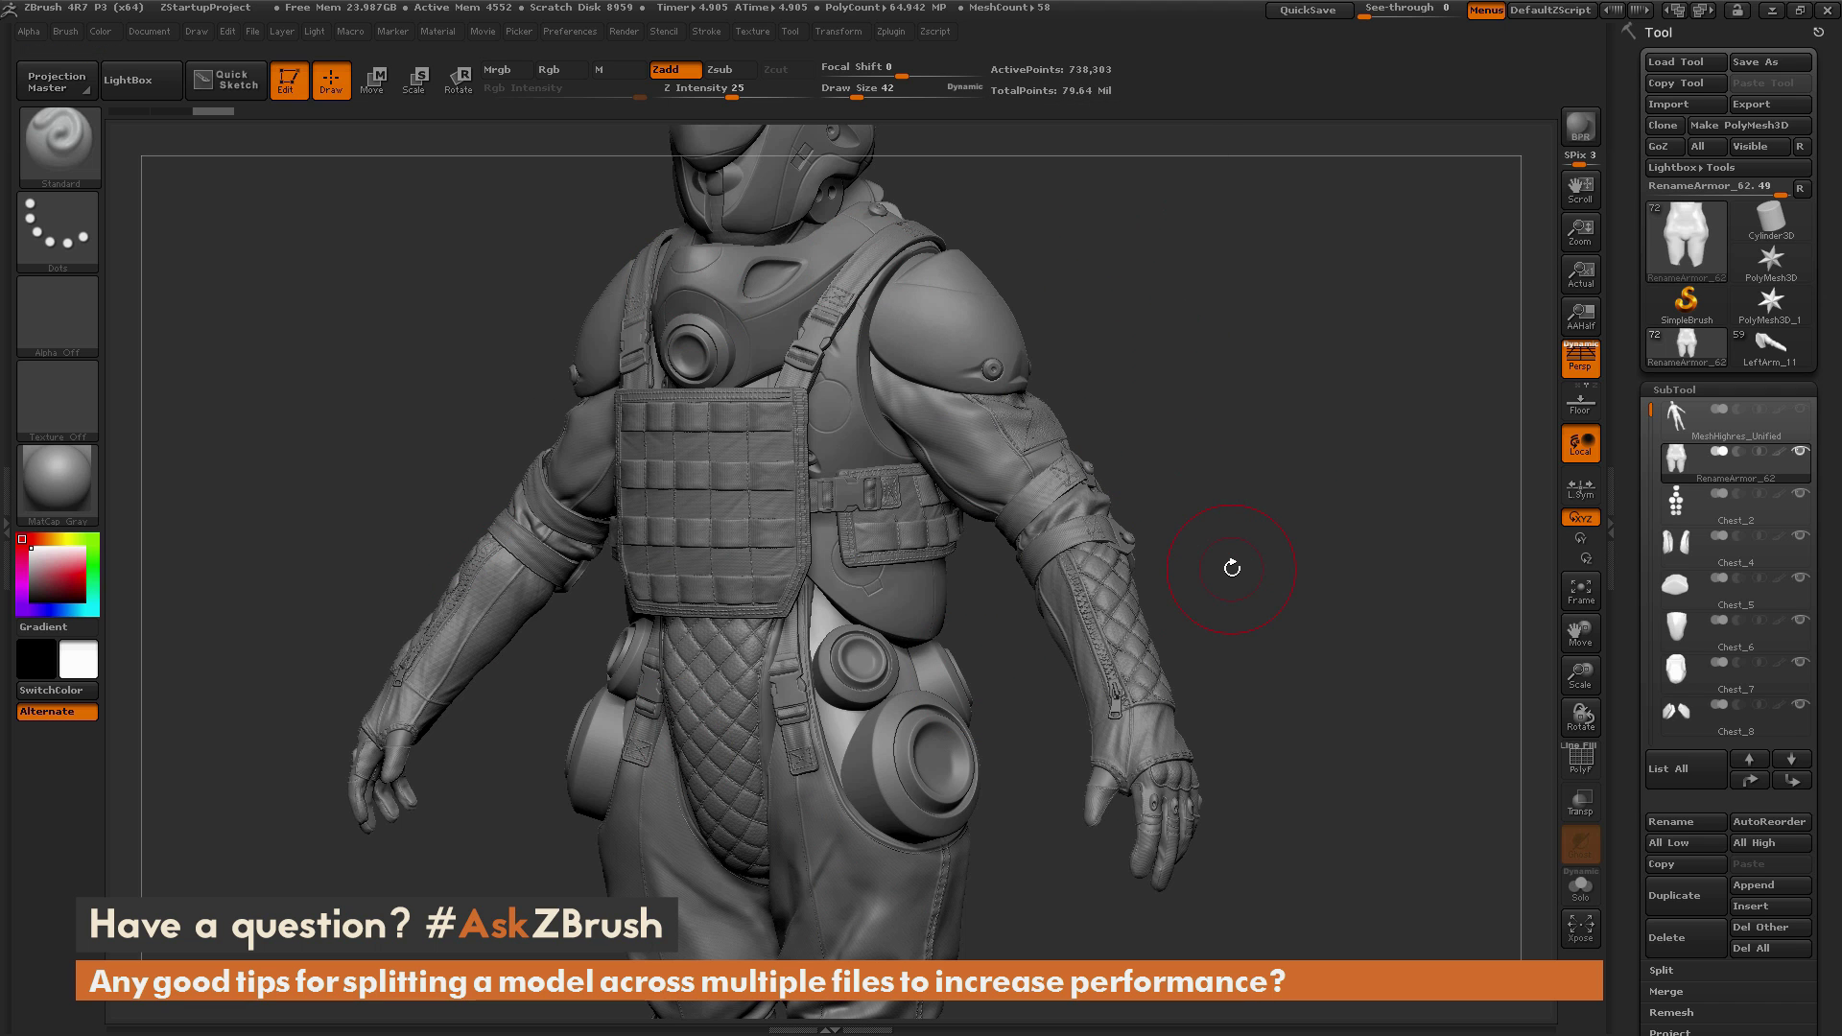
mouse_move(1231, 568)
left_mouse_down()
mouse_move(1350, 668)
mouse_move(1310, 561)
mouse_move(1286, 619)
mouse_move(1317, 554)
mouse_move(1321, 583)
mouse_move(1304, 594)
mouse_move(1293, 577)
left_mouse_up()
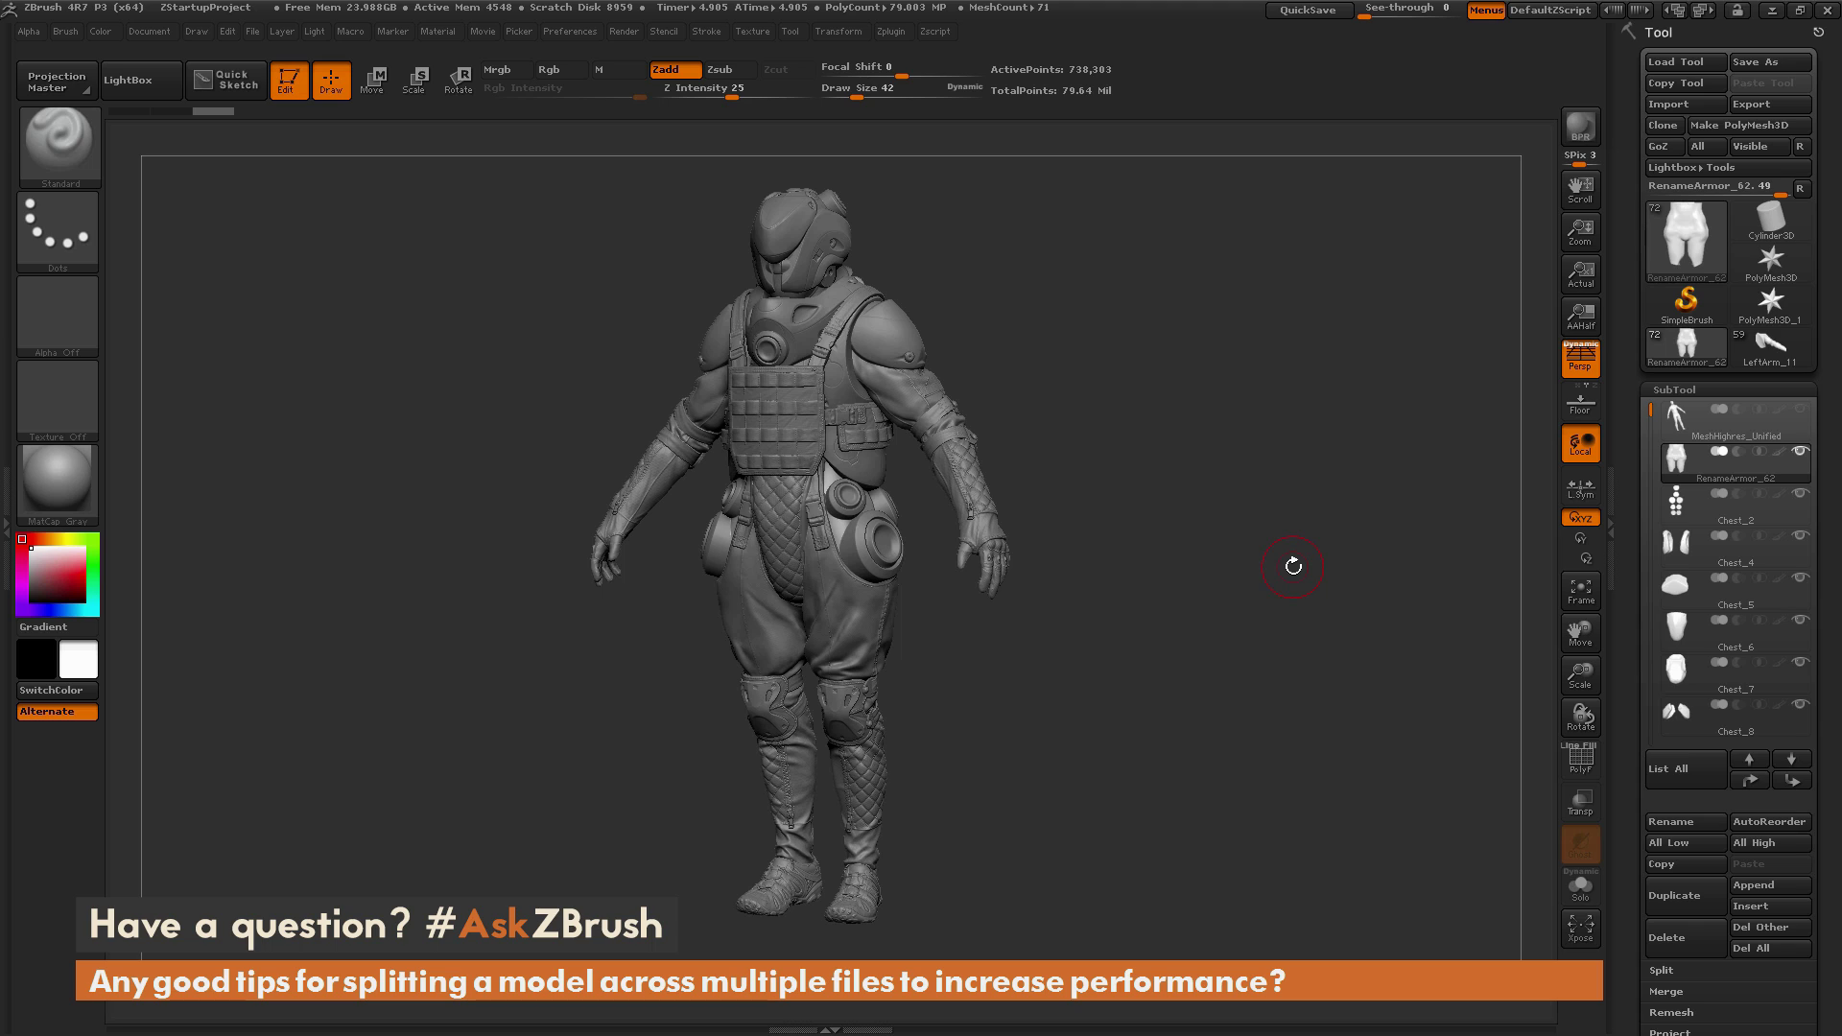
Step: In Zplugin's Decimation Master, set % of decimation to 10 and start decimating
left_click(892, 31)
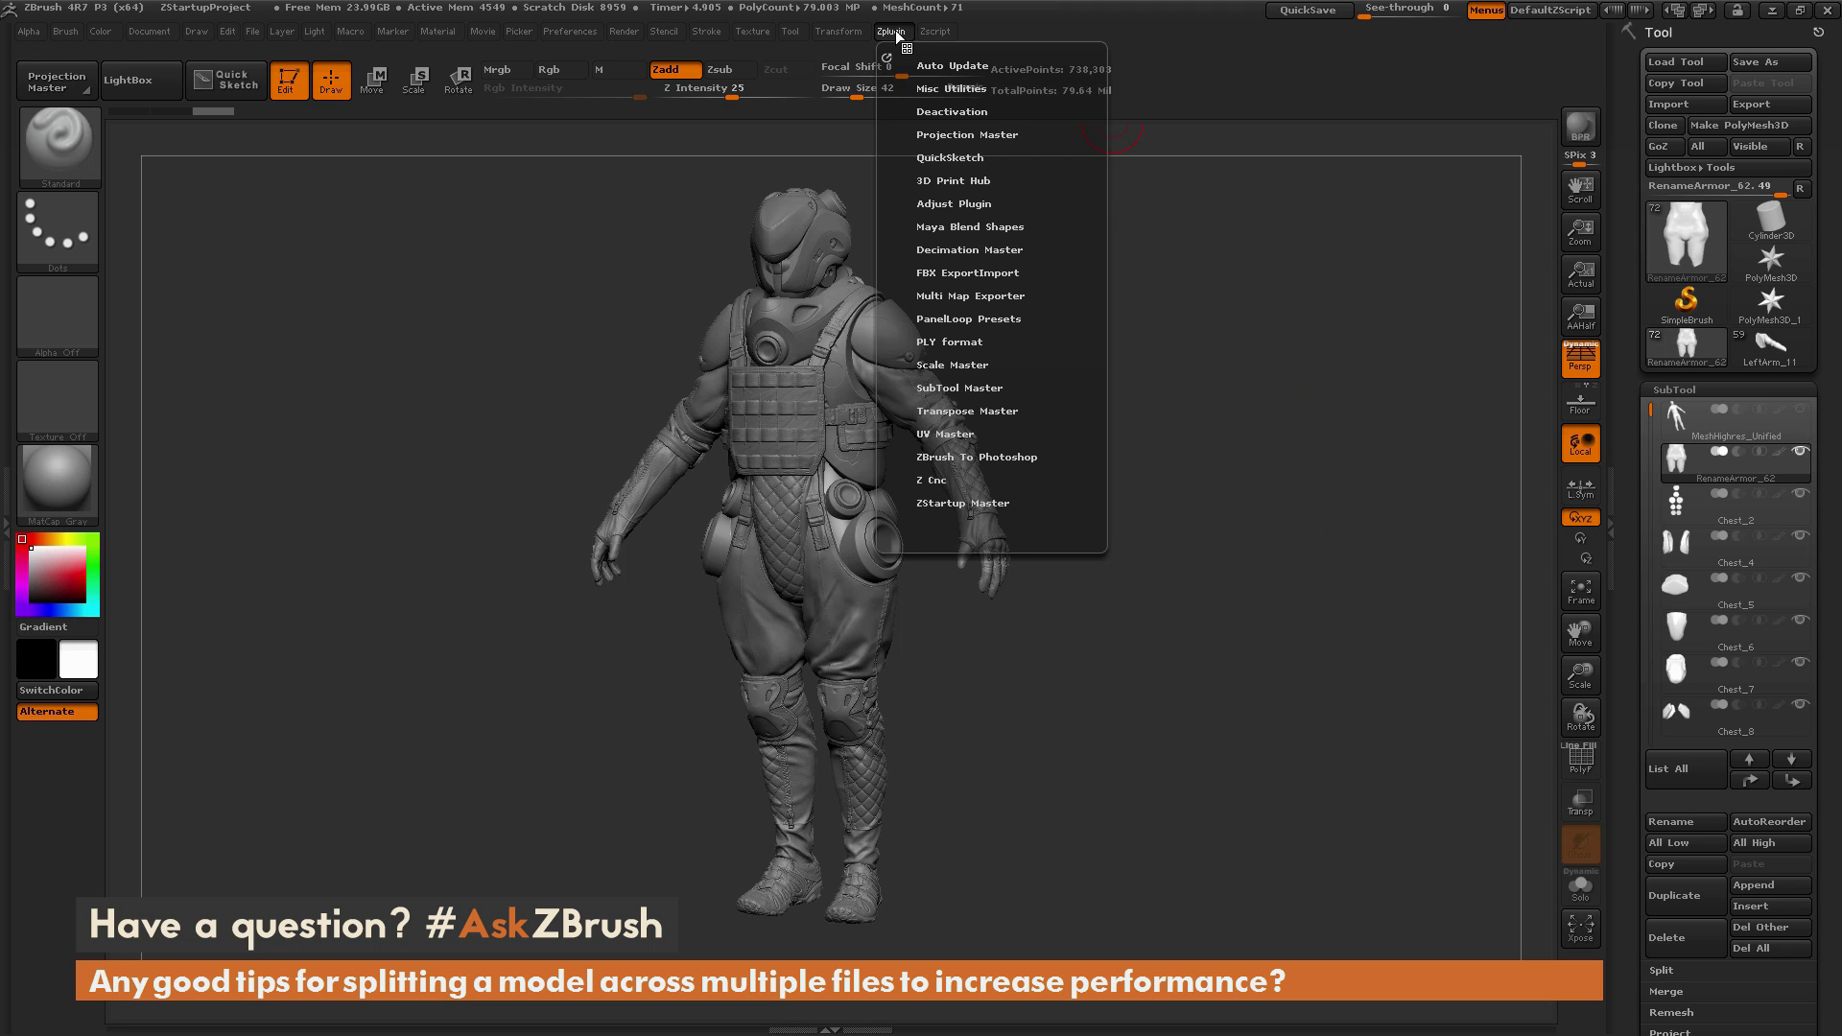
left_click(972, 249)
scroll(885, 316, "up", 3)
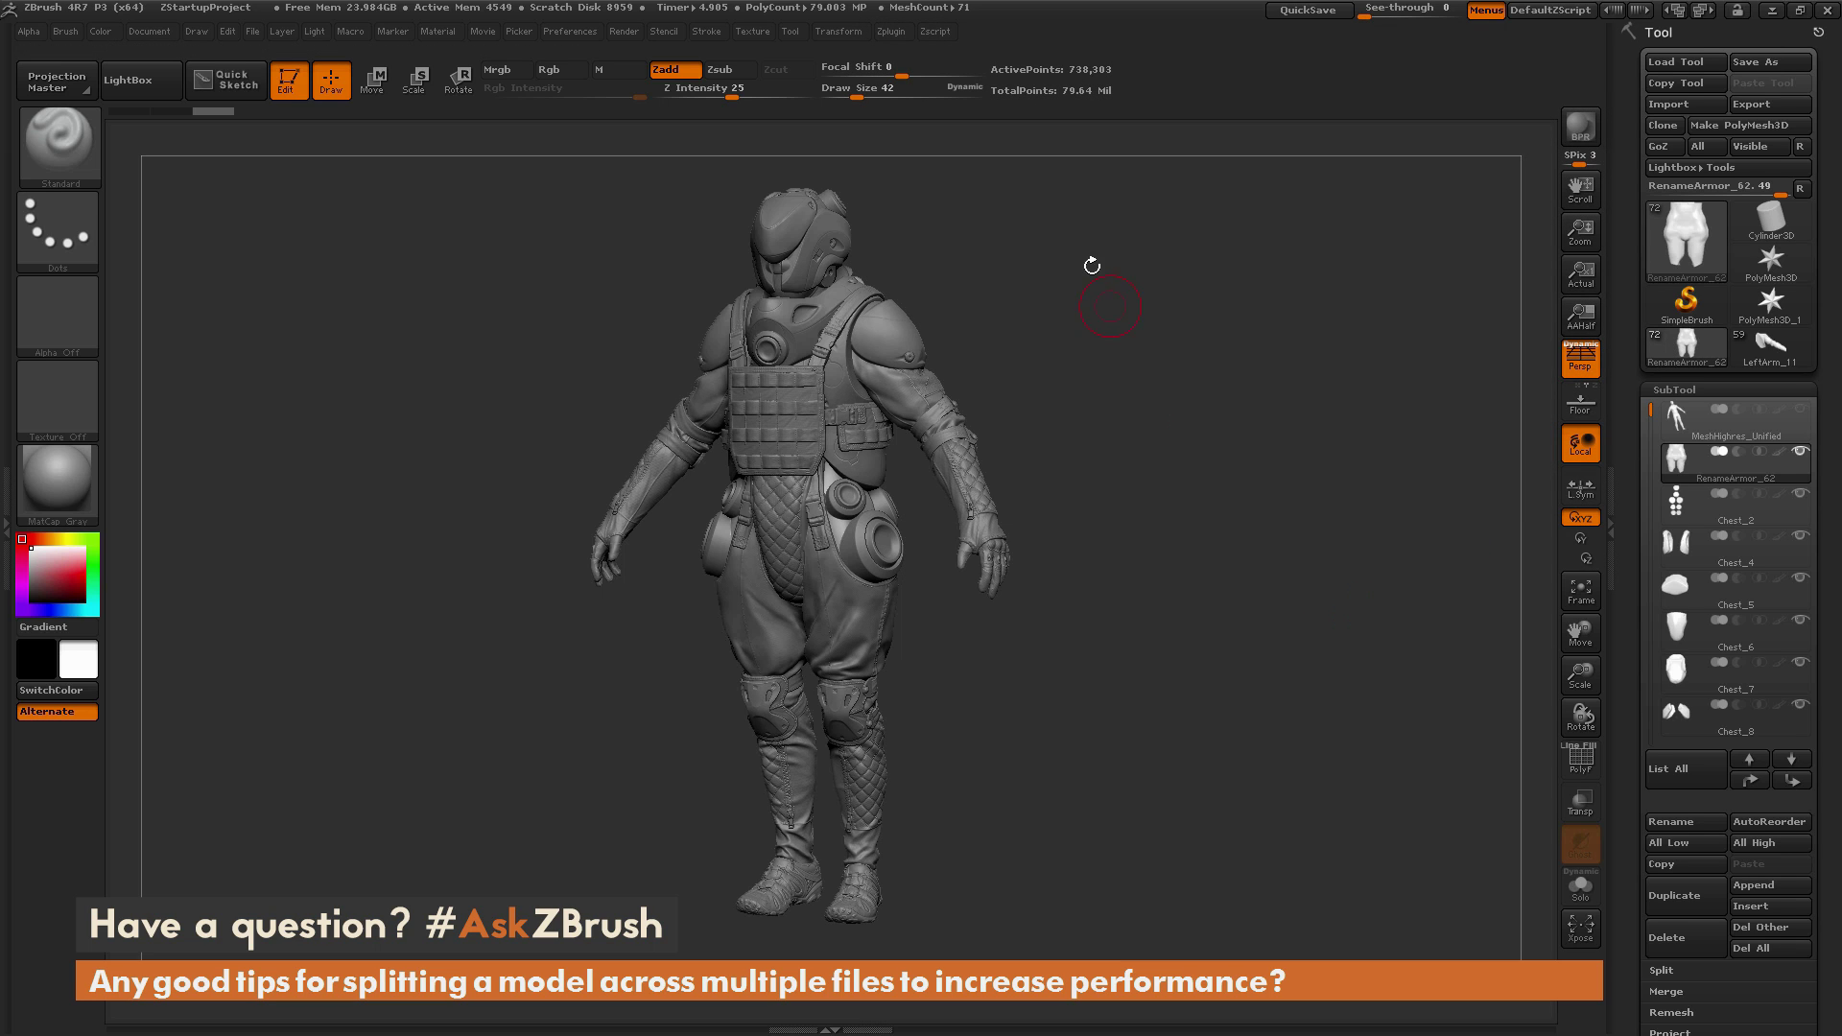
left_click(897, 31)
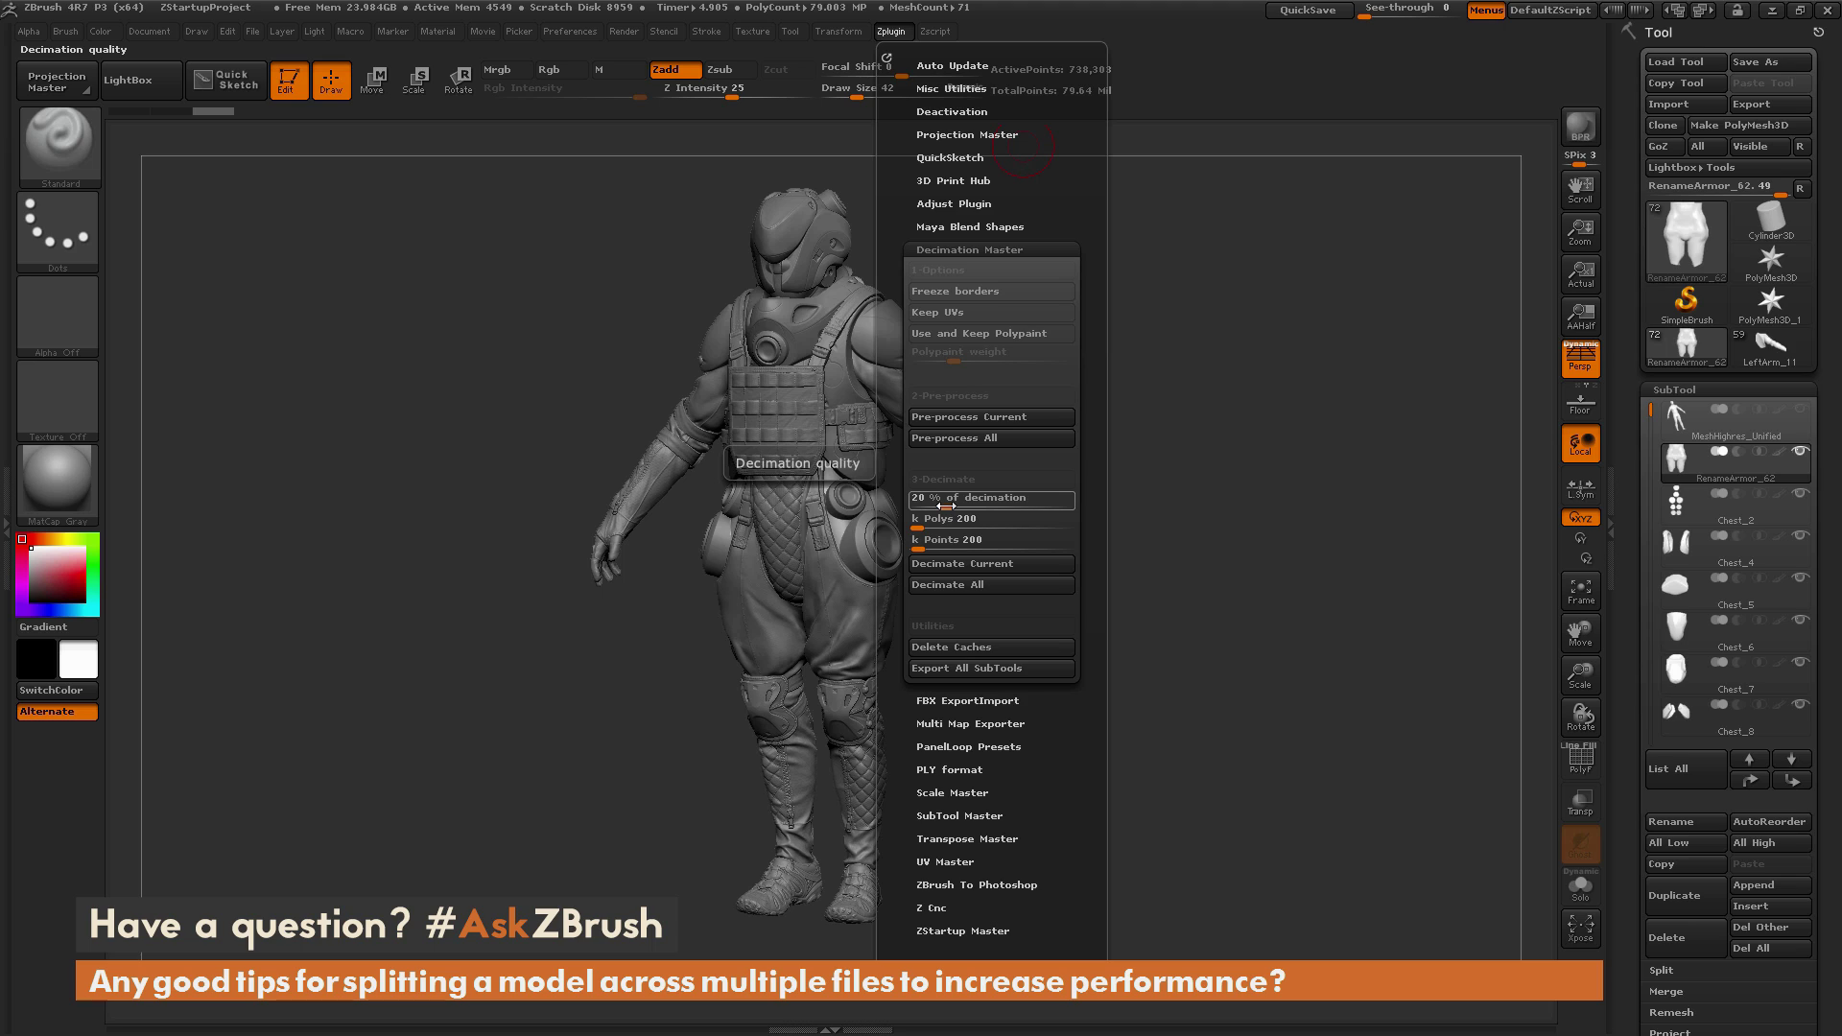
type("10")
key("Return")
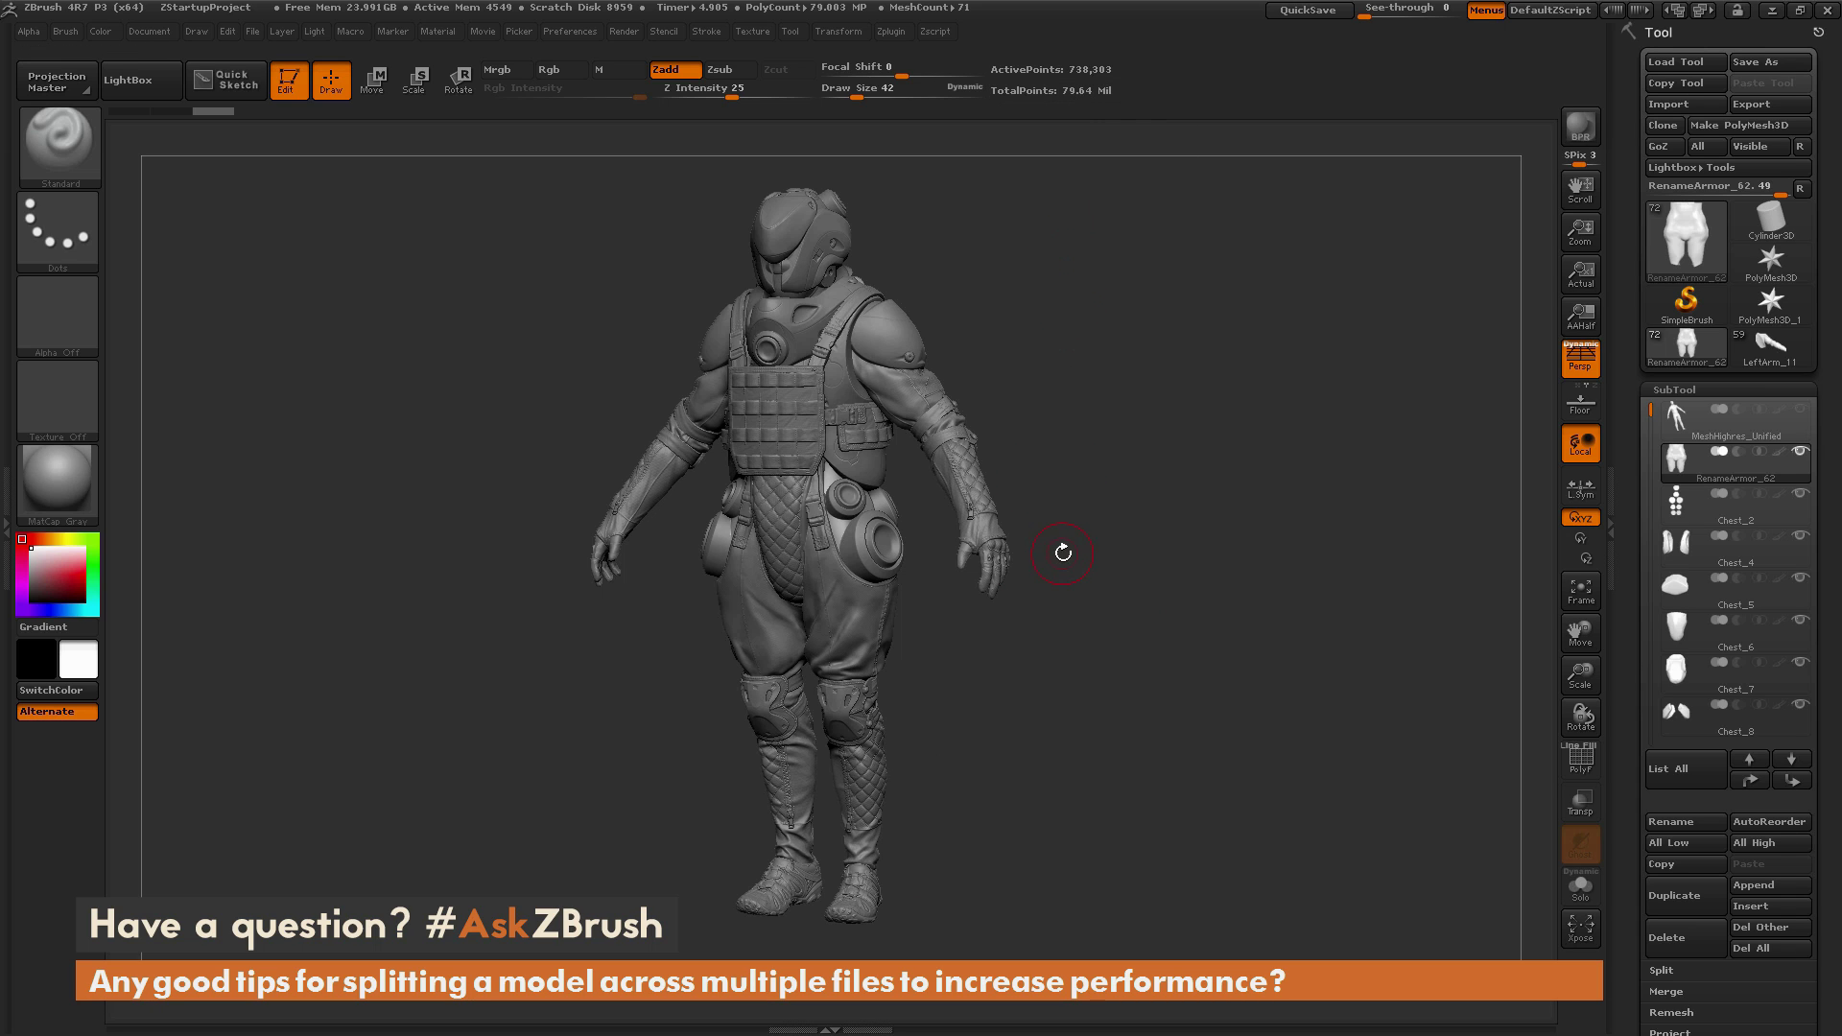
Step: Load the LeftArm_11 copy and view it from front, three-quarter and back
left_click(1768, 358)
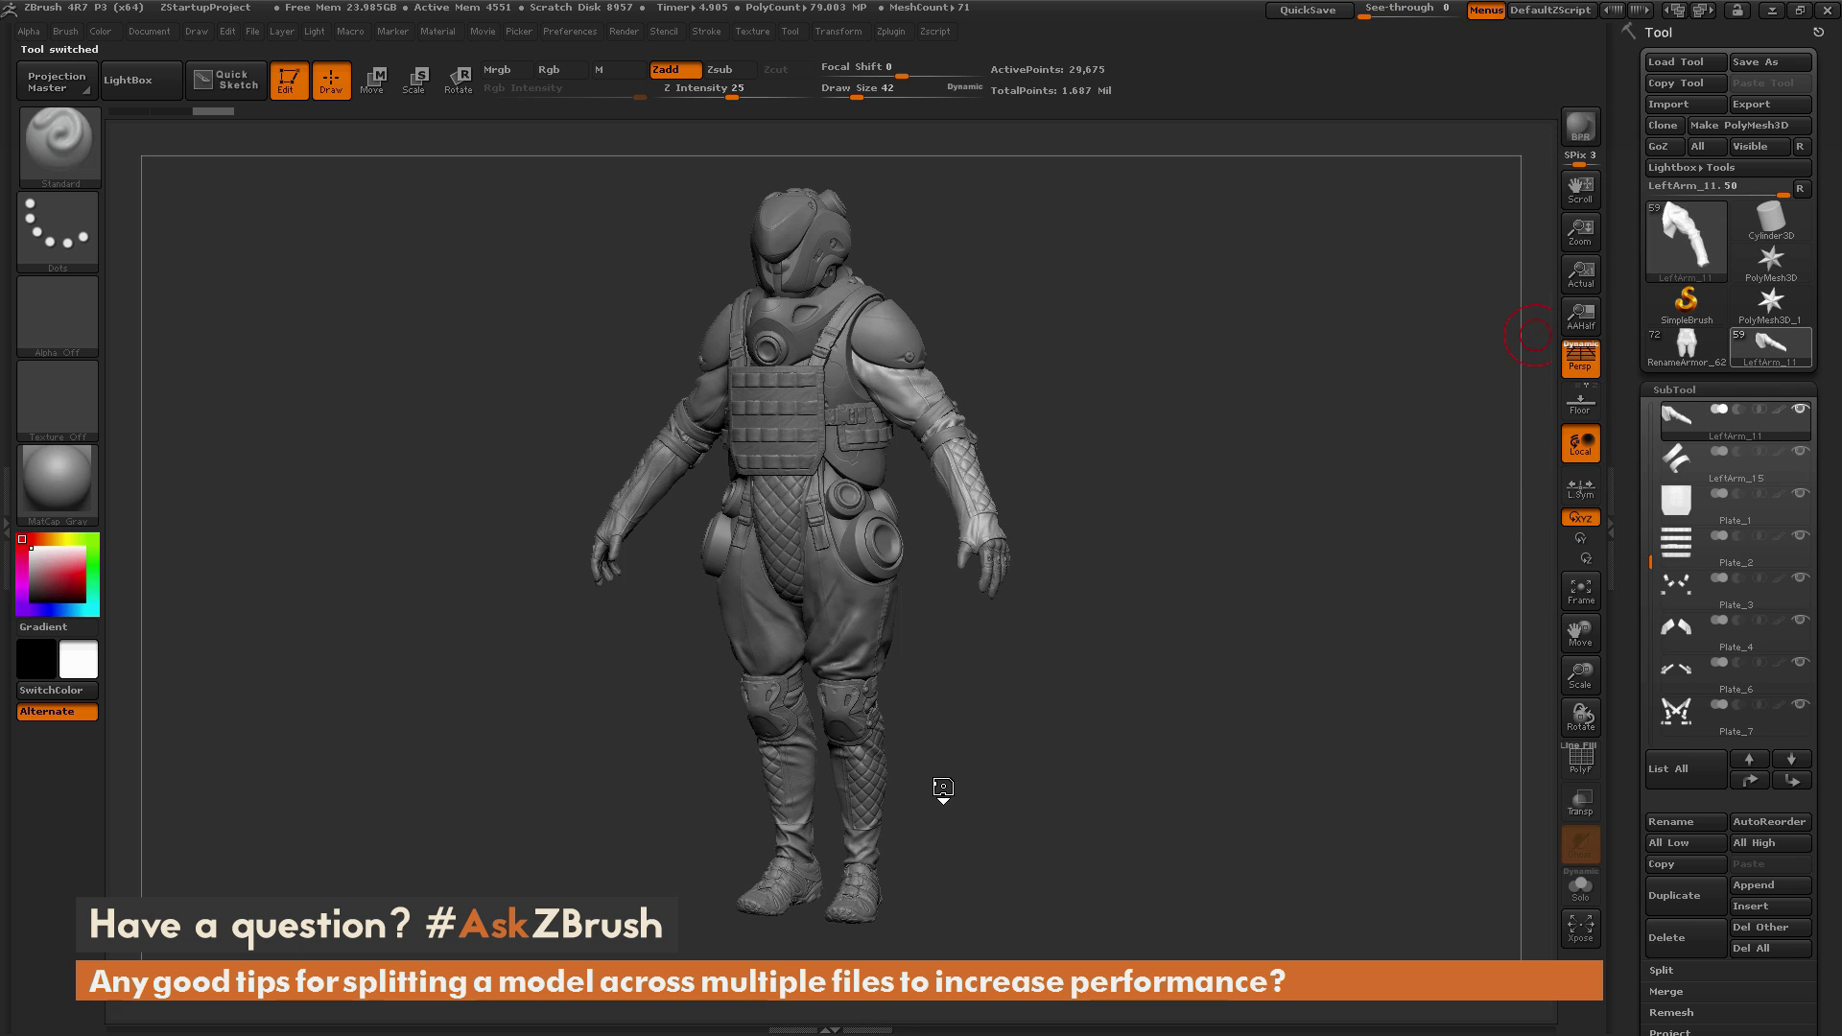
mouse_move(1153, 715)
left_mouse_down()
mouse_move(1194, 739)
mouse_move(1215, 572)
left_mouse_up()
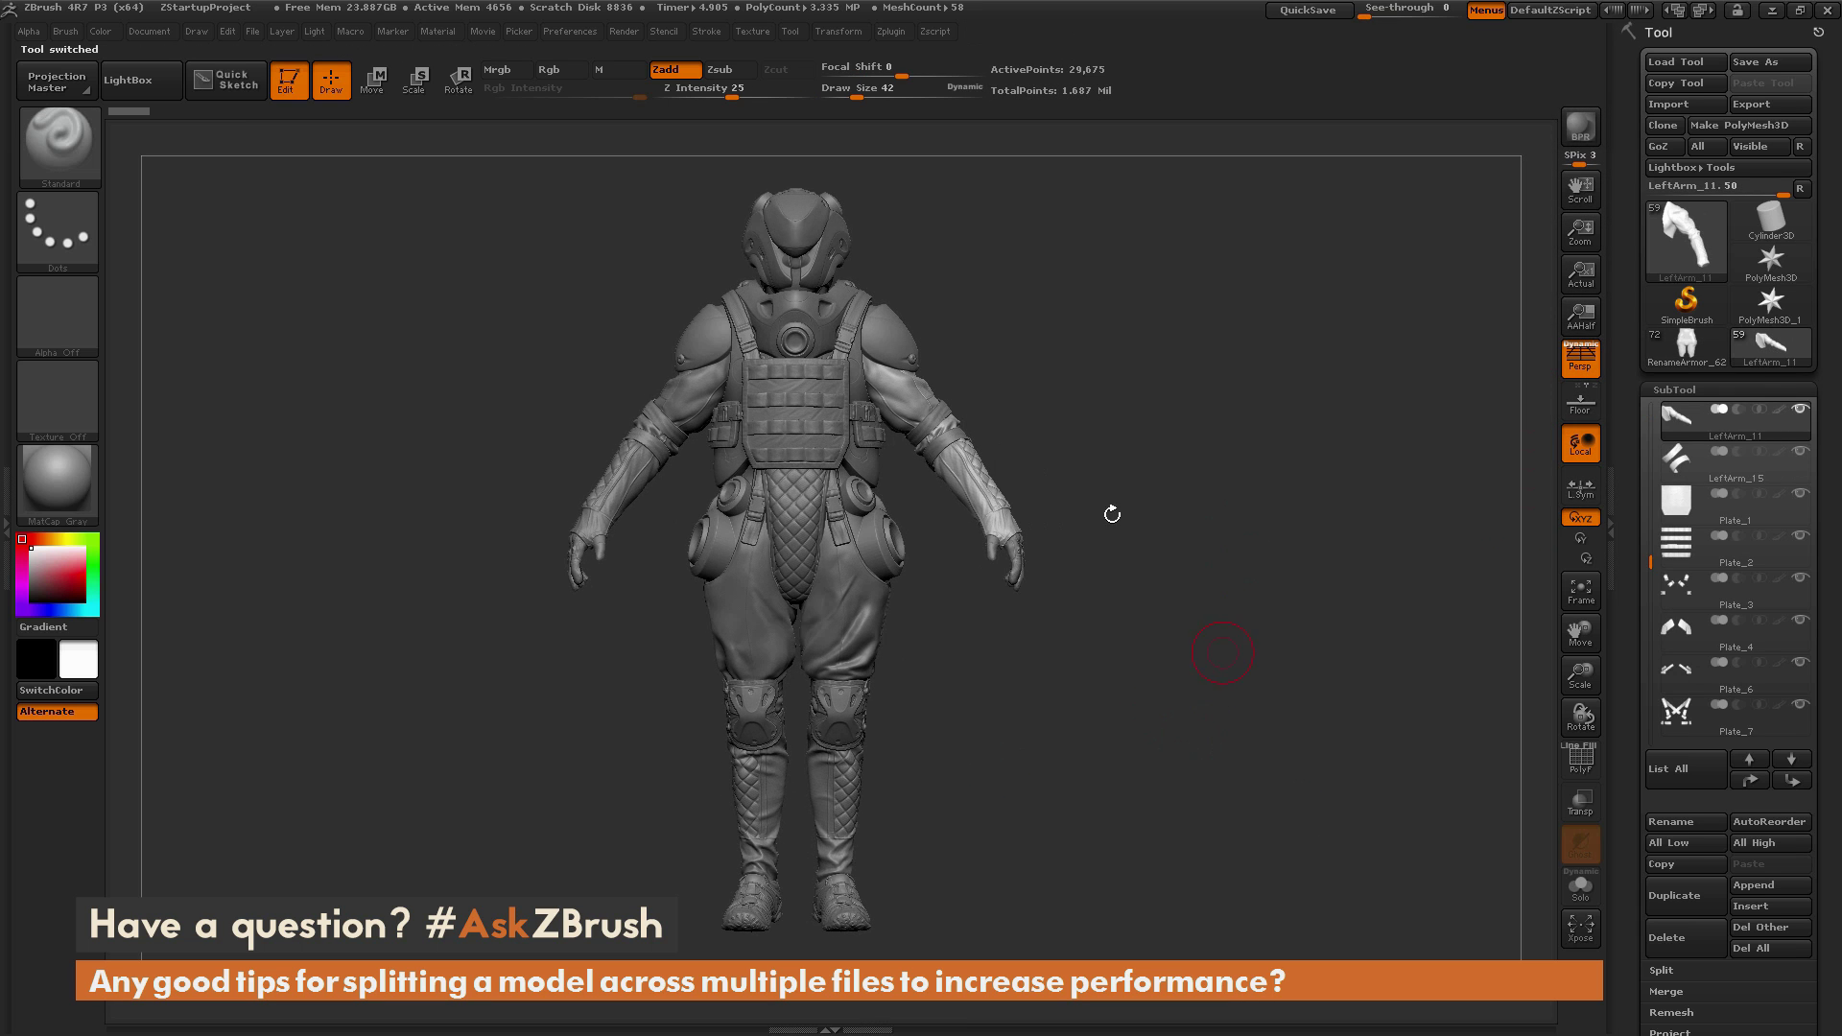
left_click_drag(1105, 549, 1272, 386)
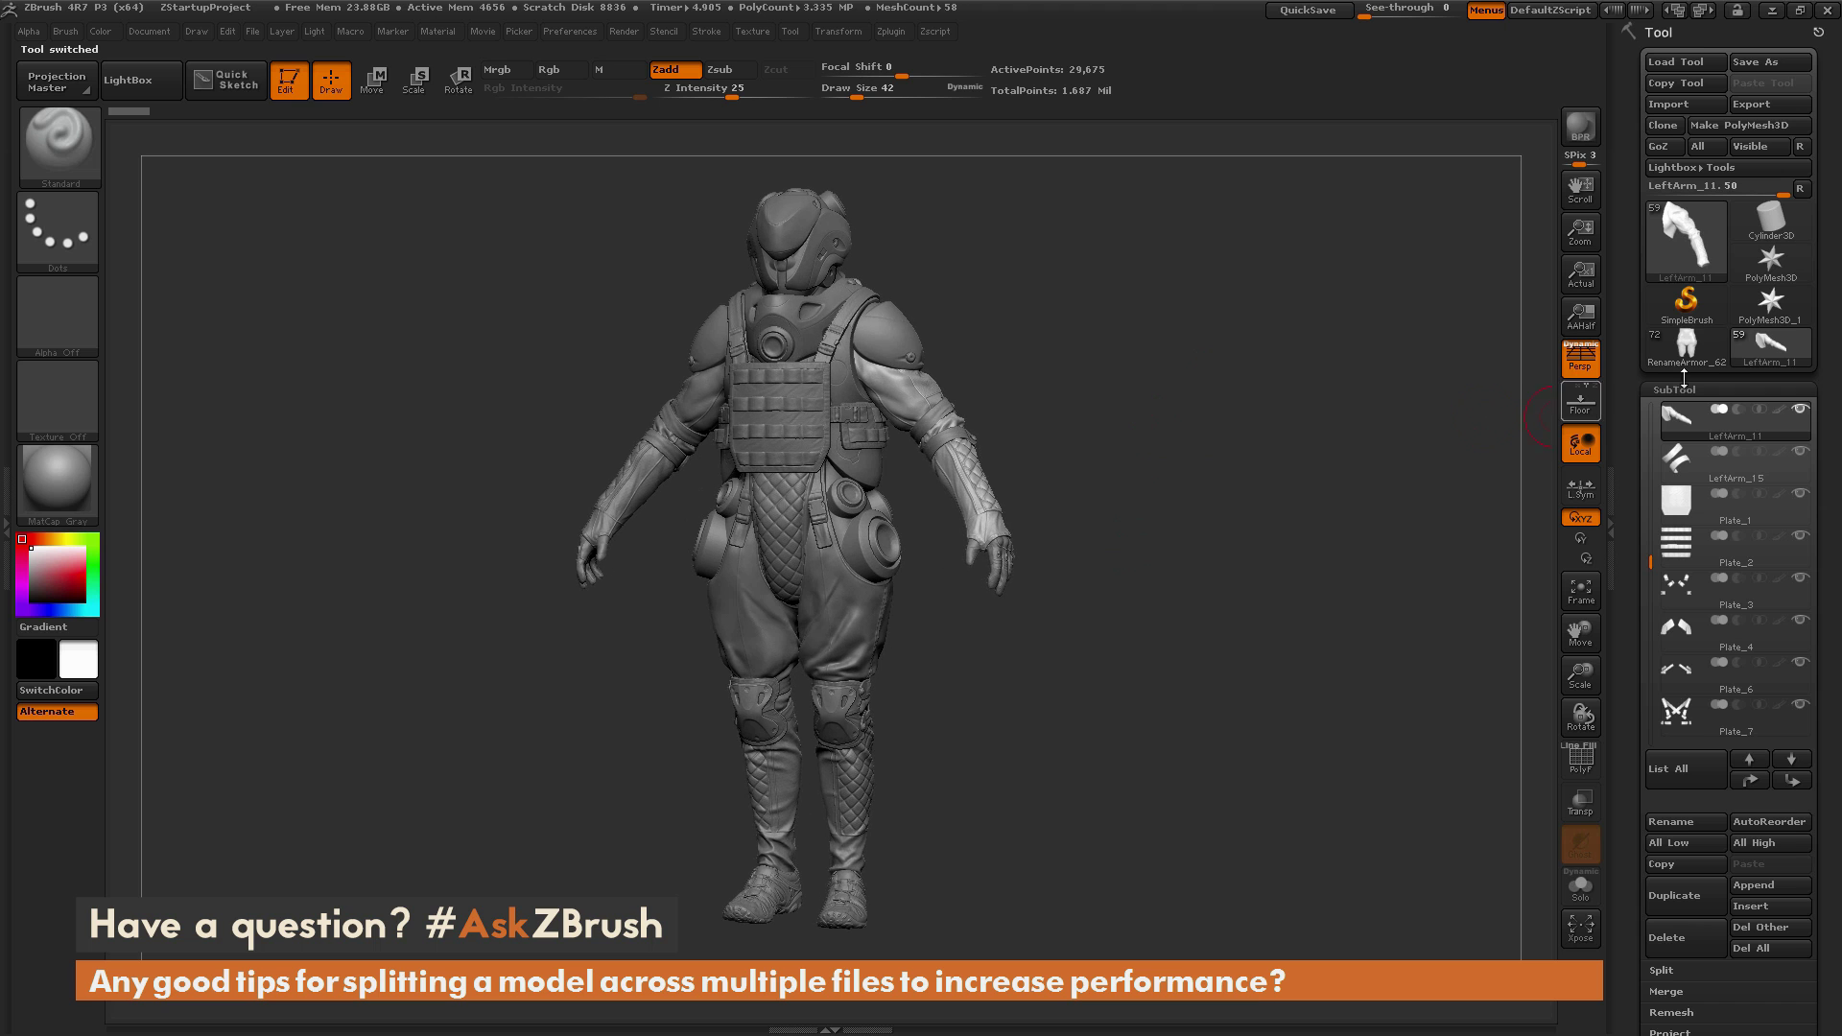
left_click_drag(1205, 442, 1307, 505, "alt")
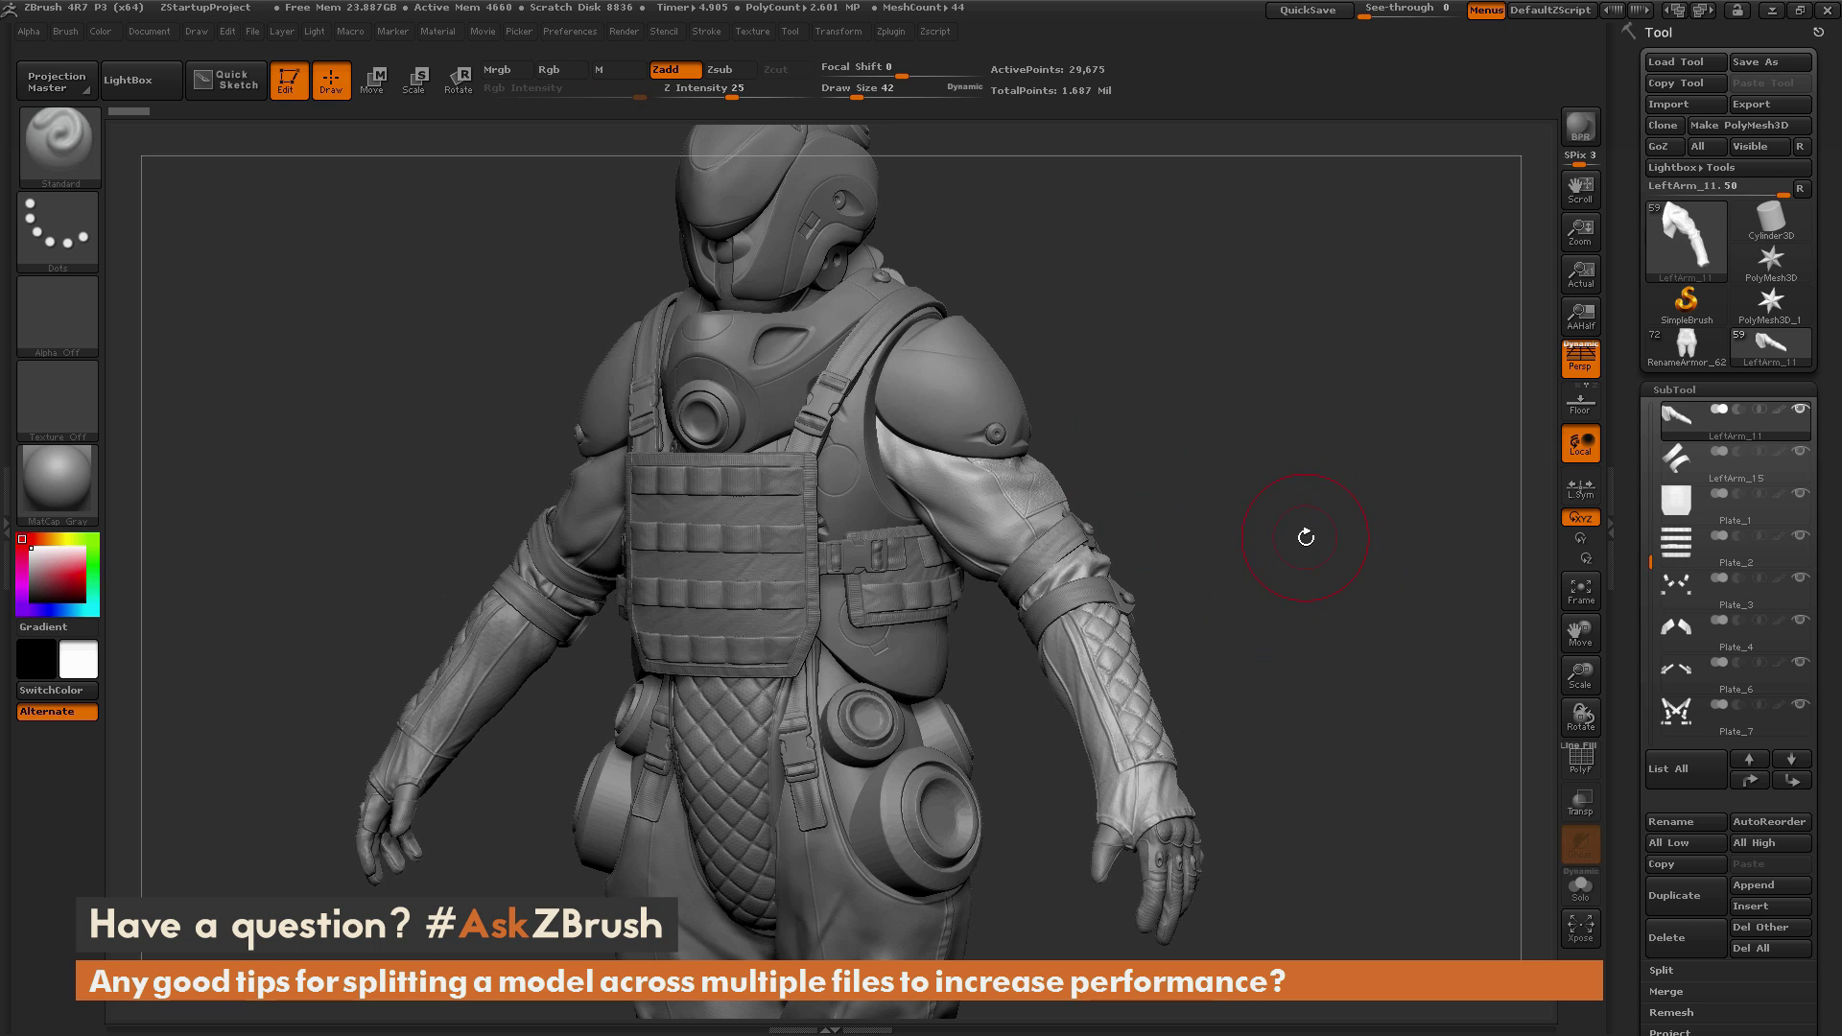
left_click_drag(1421, 636, 1422, 717, "shift")
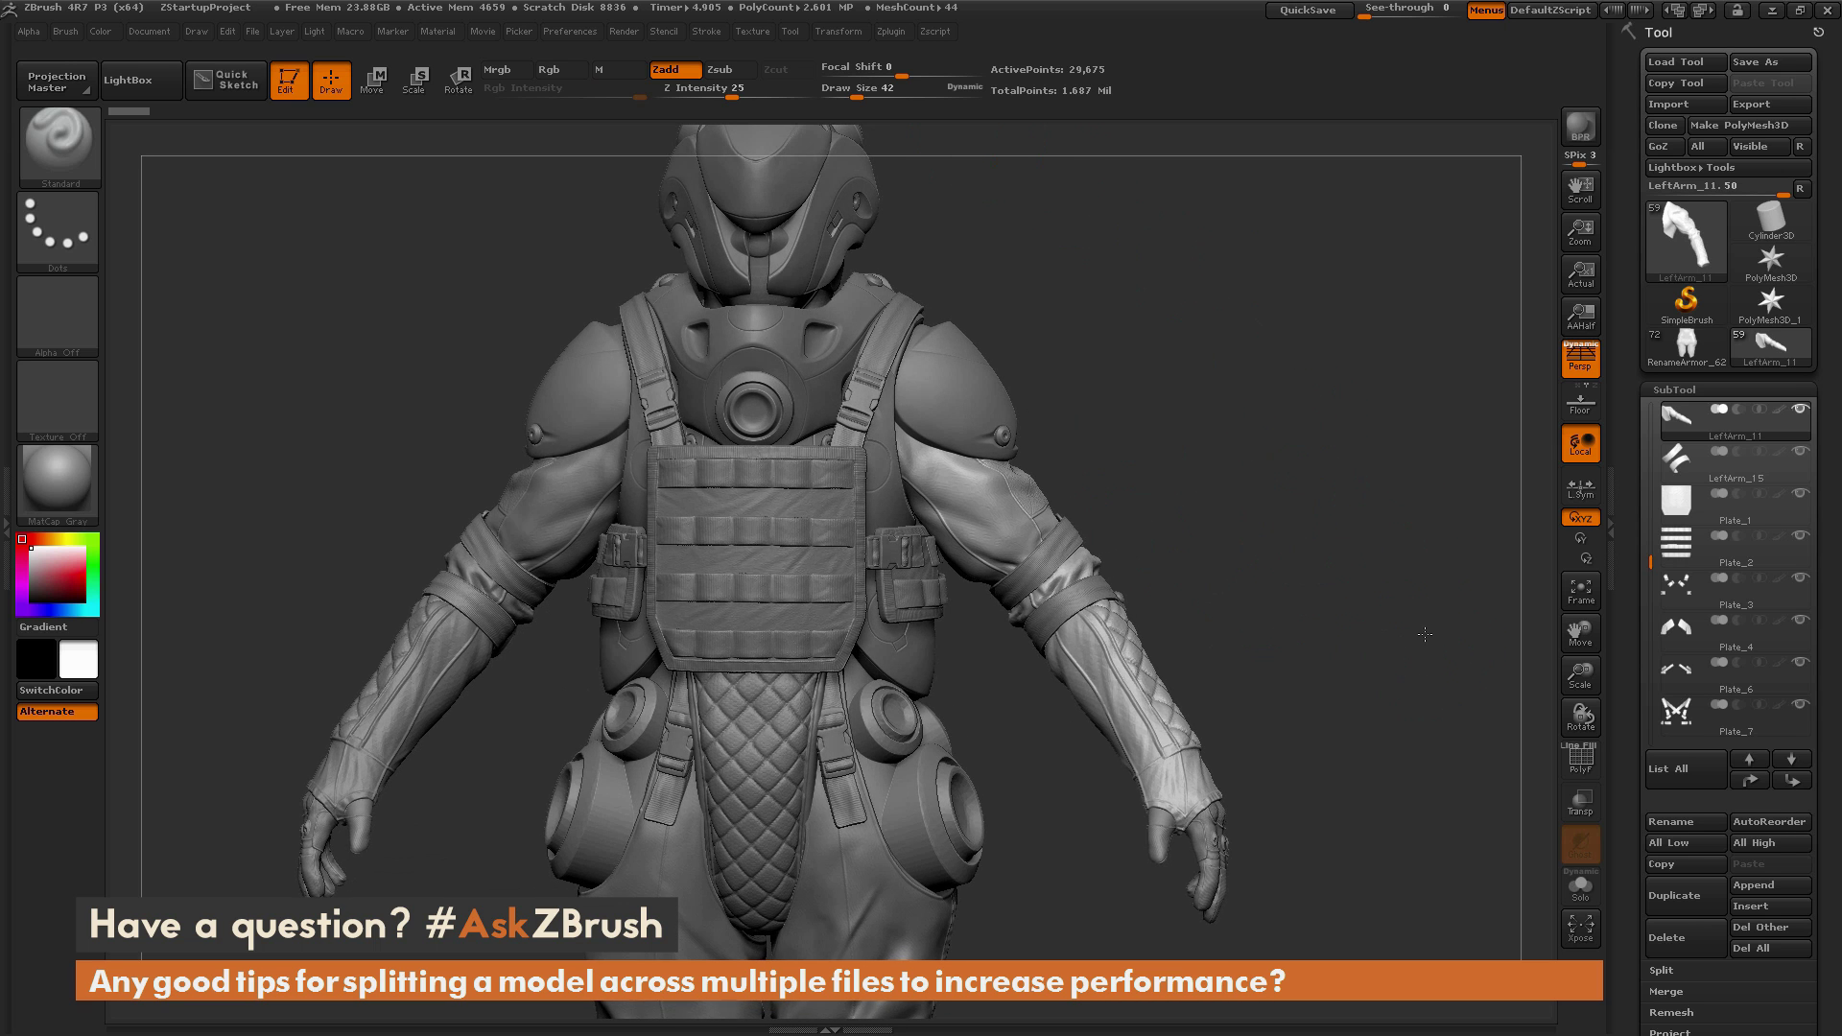
Step: Switch back and forth between RenameArmor_62 and LeftArm_11 to compare them
left_click(1700, 353)
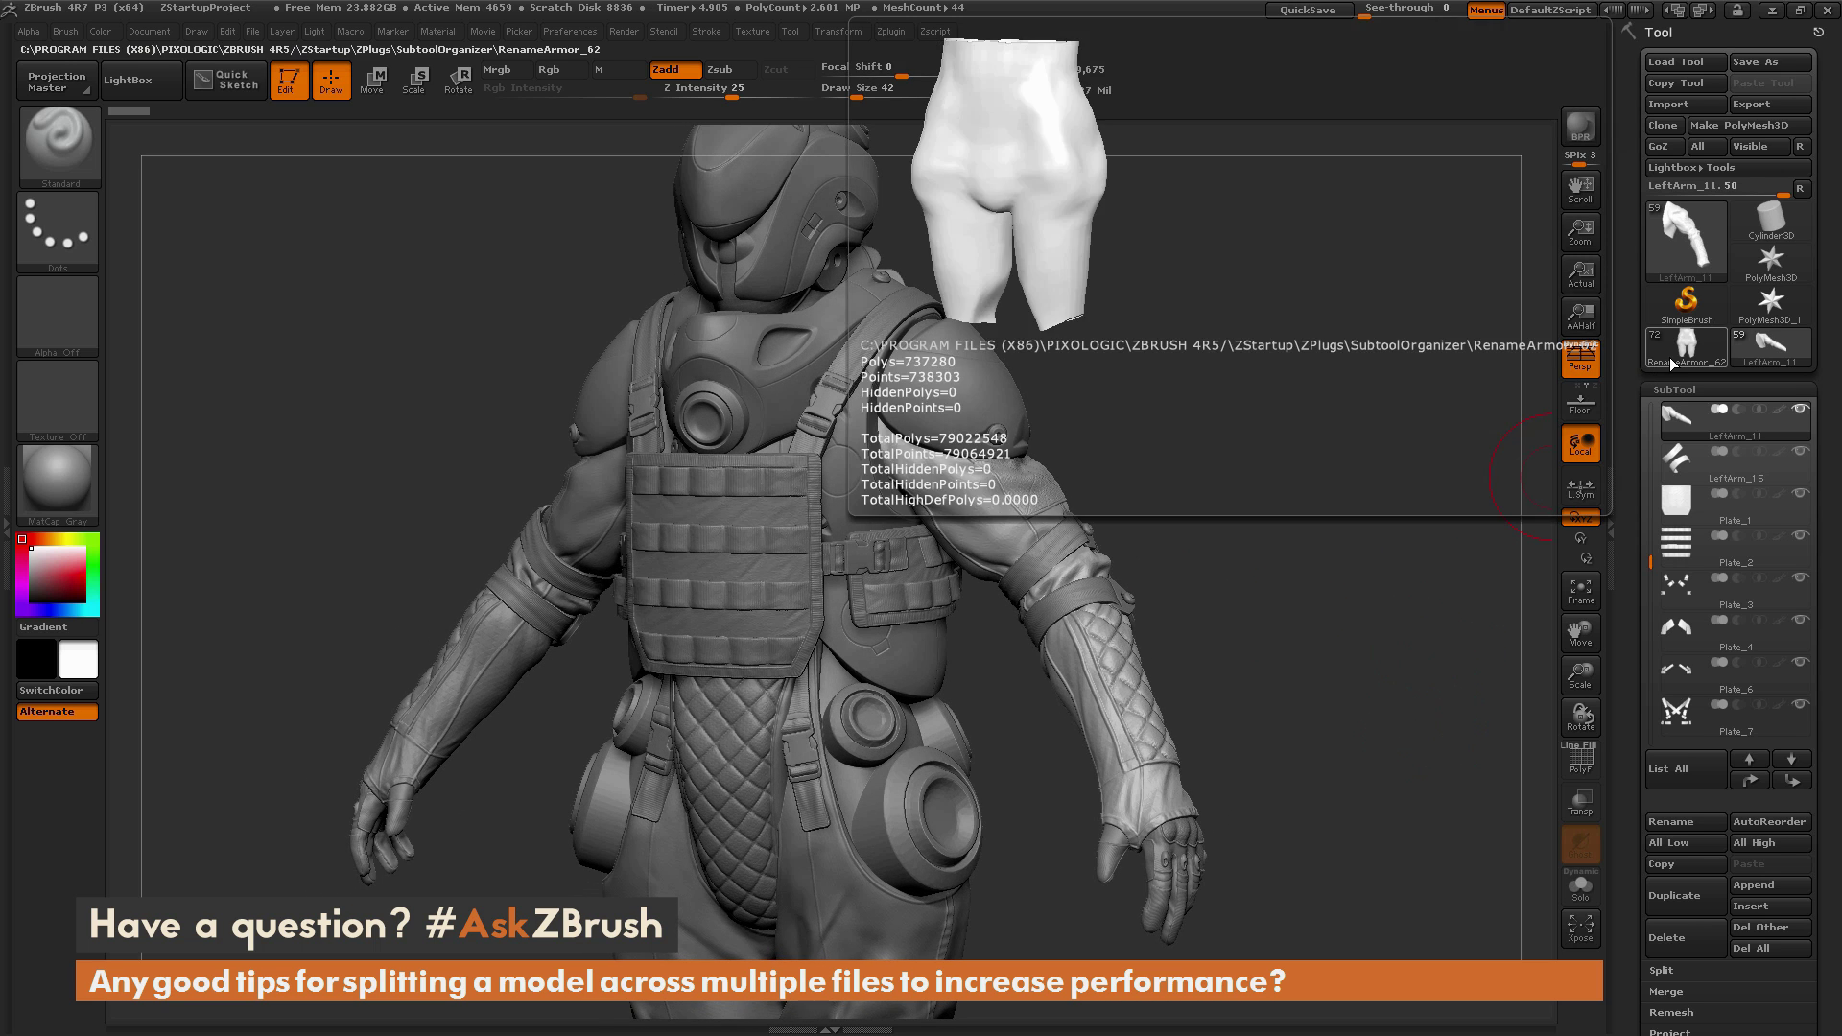
left_click(1783, 359)
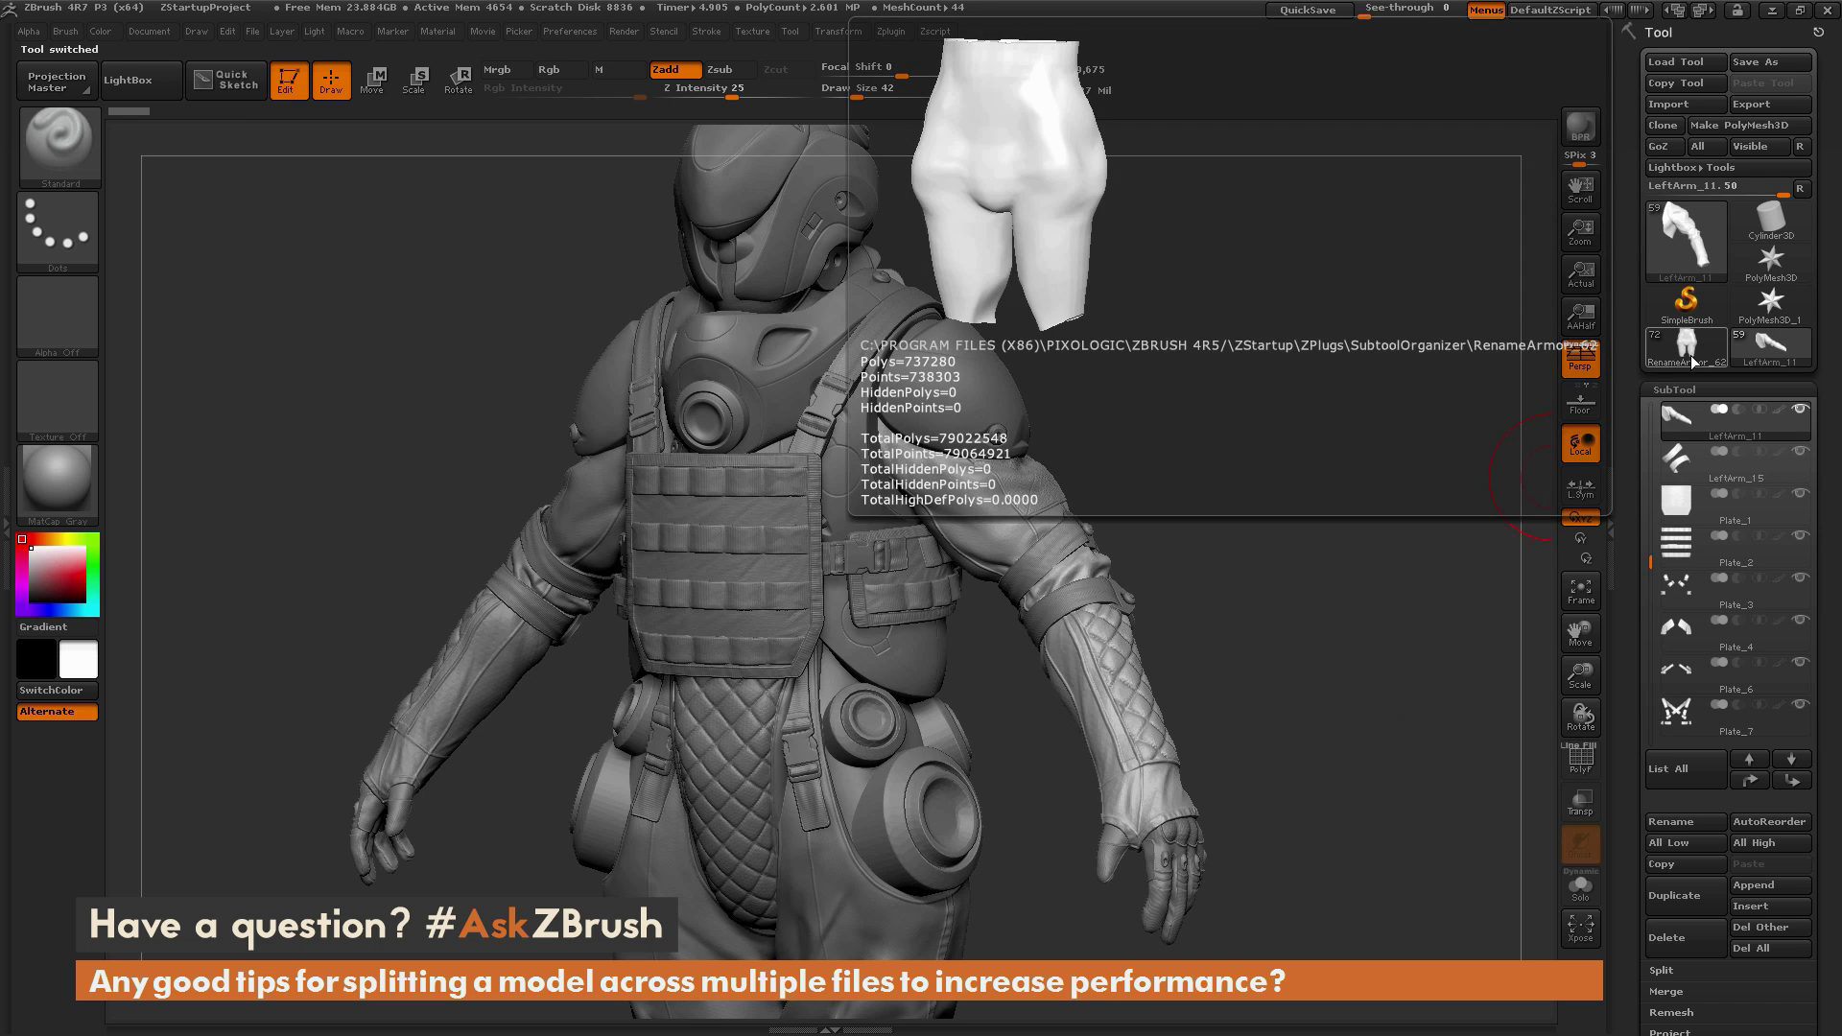
left_click(1693, 360)
left_click(1773, 353)
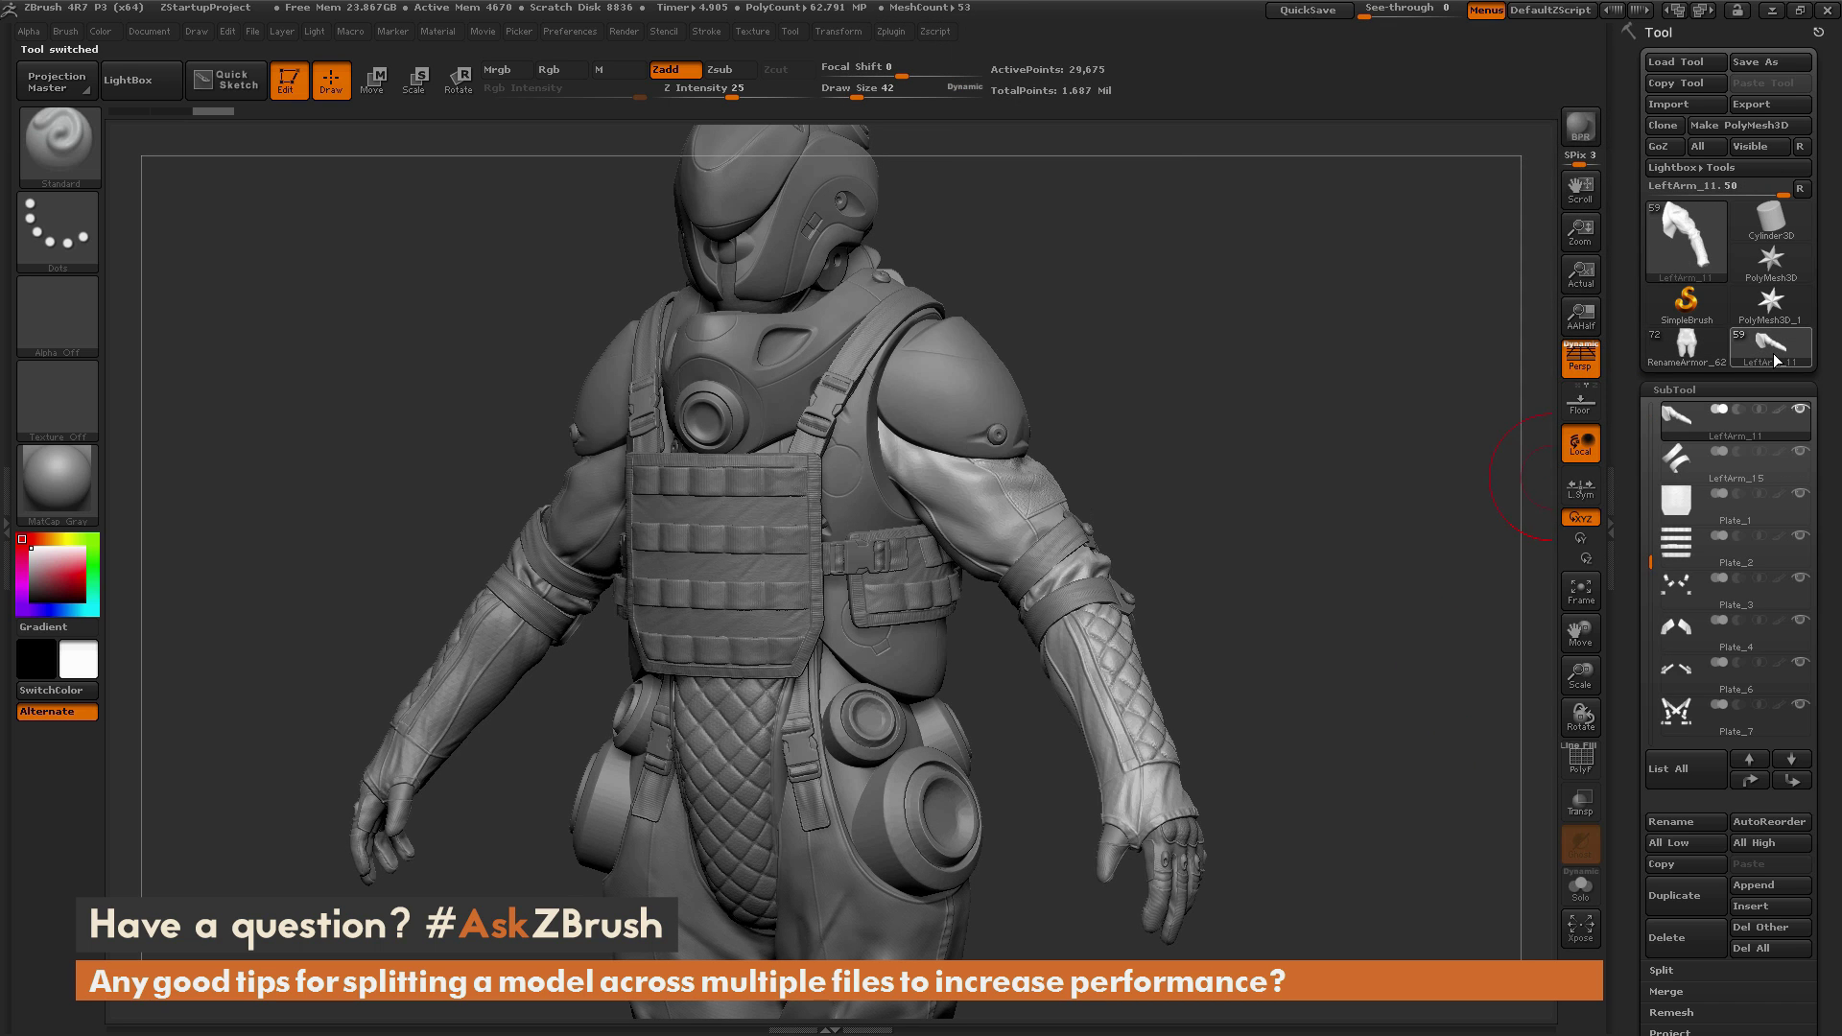
mouse_move(1681, 360)
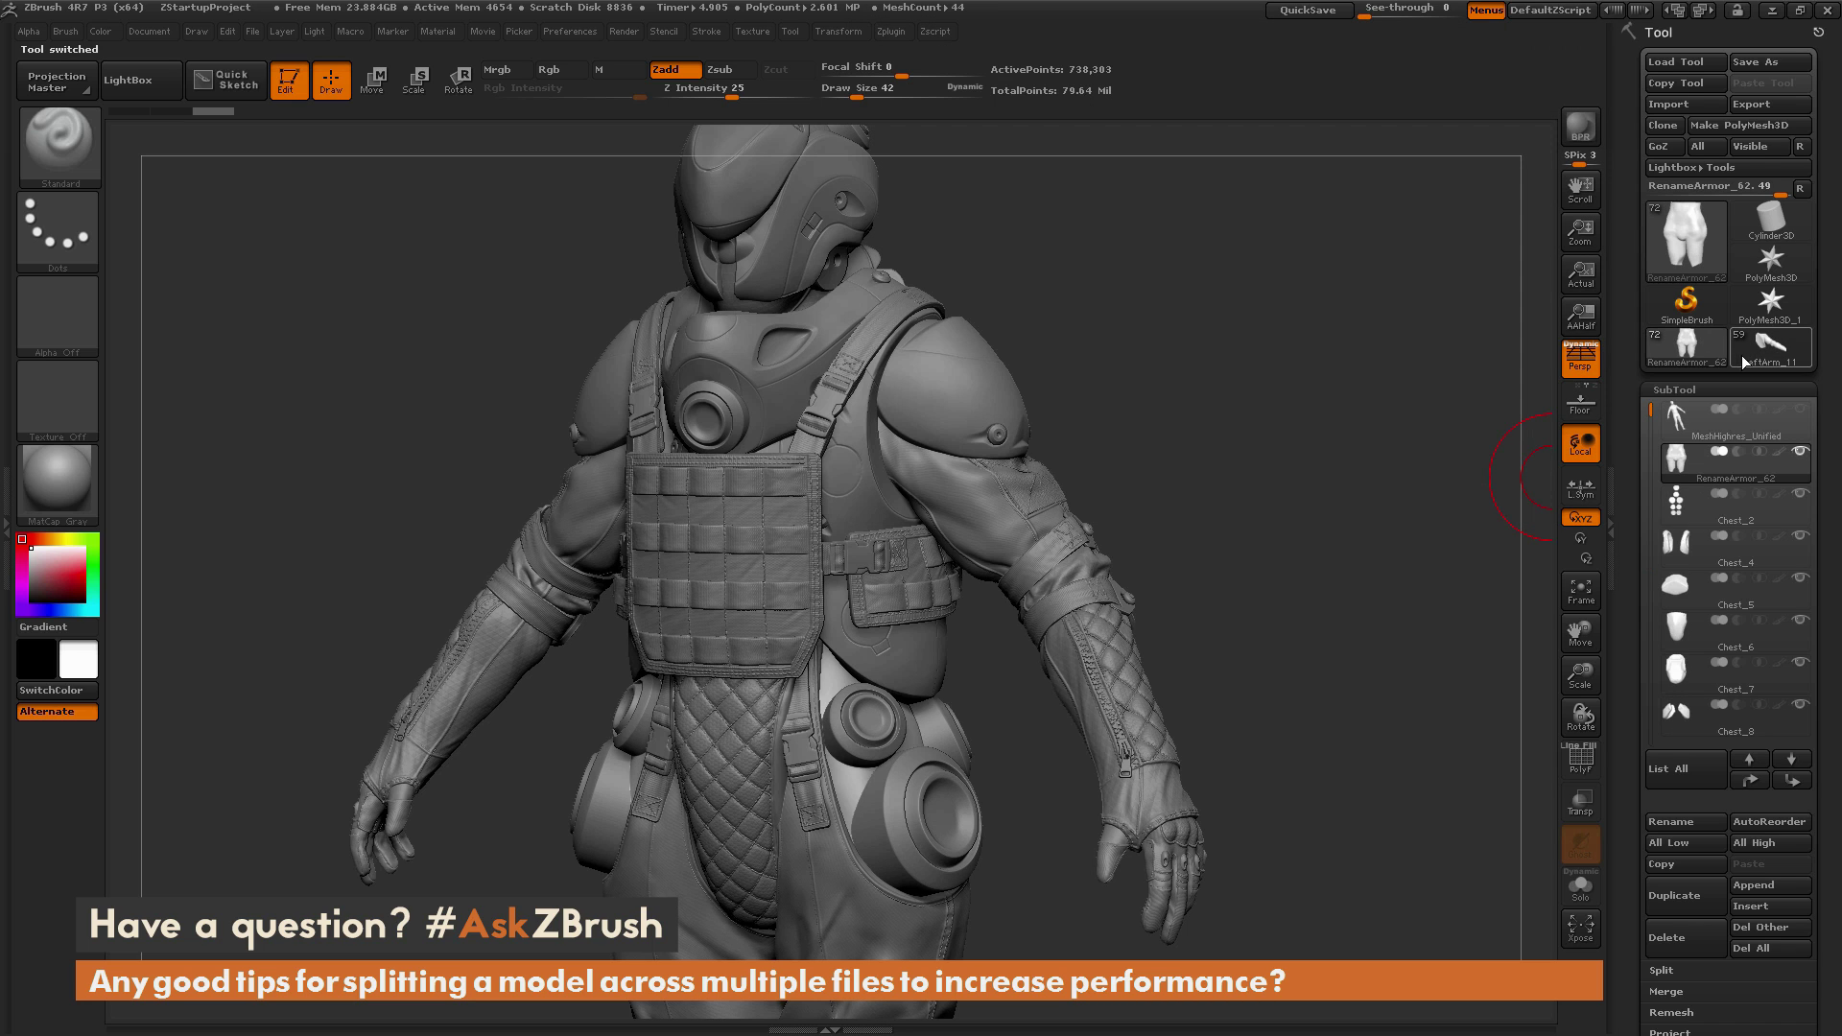
mouse_move(1759, 362)
mouse_move(1682, 358)
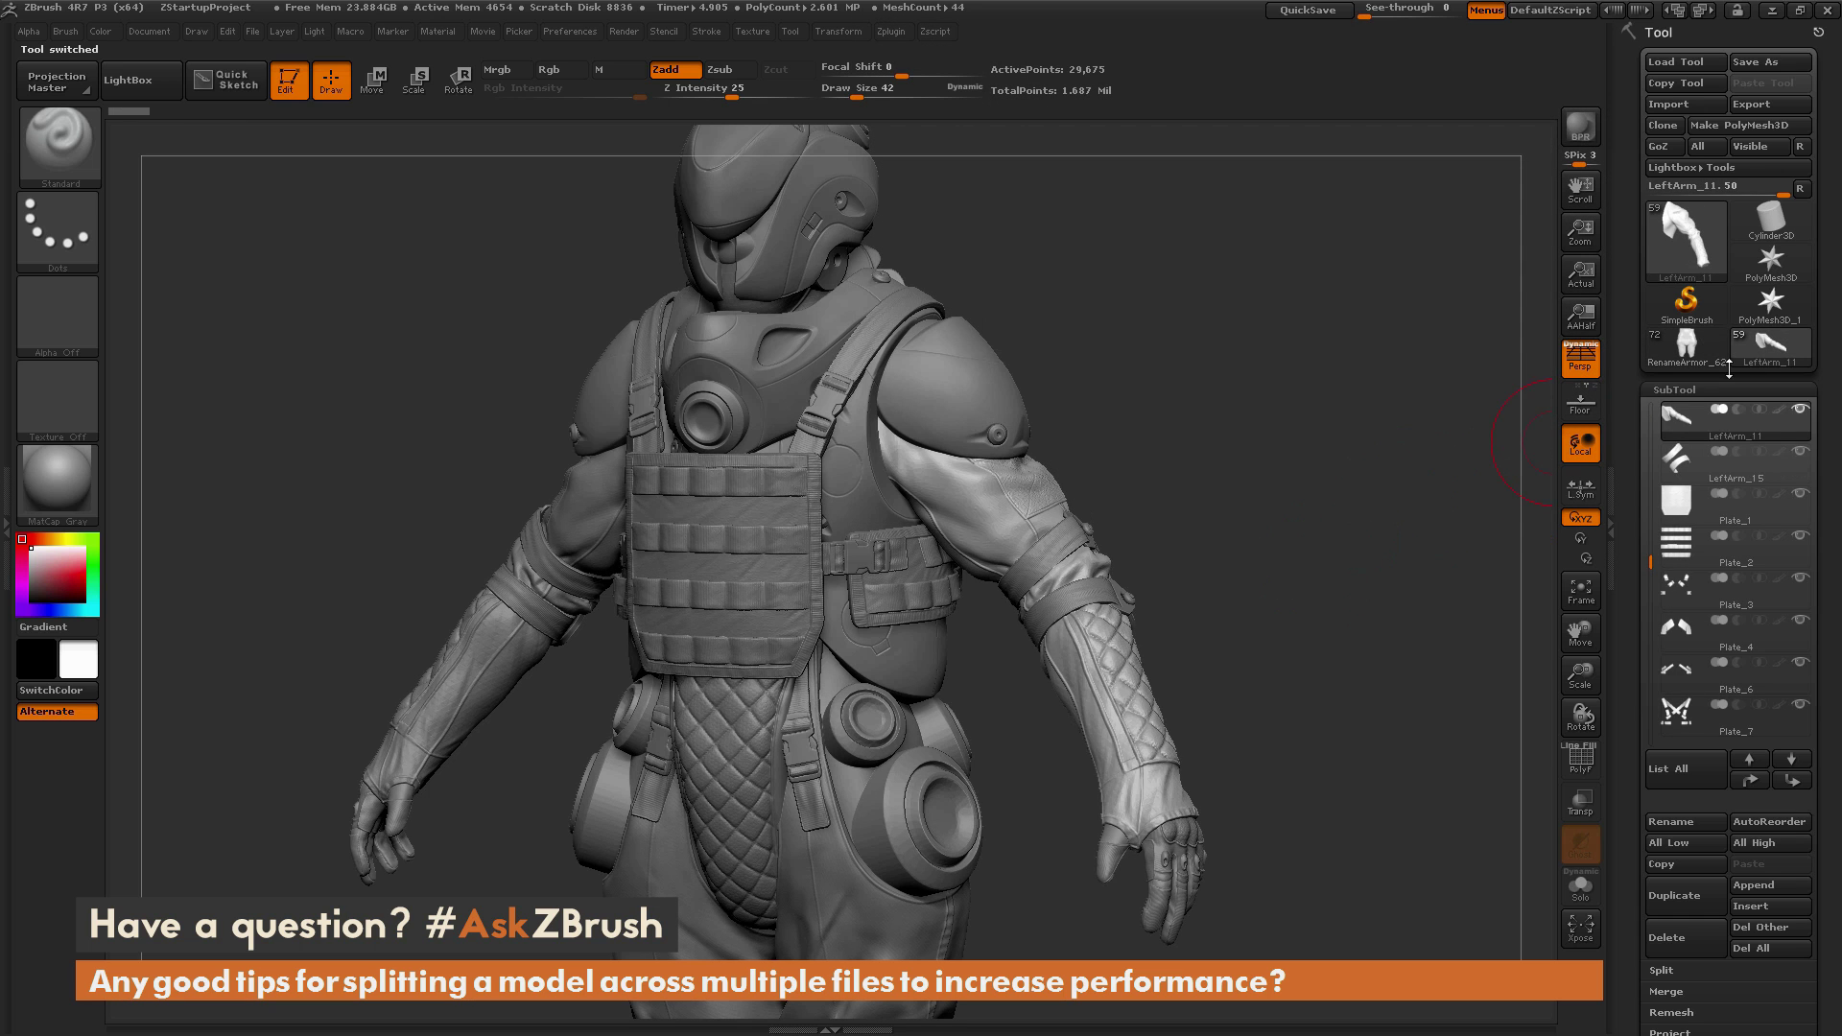
Step: Orbit the decimated figure from front through side to a tilted back view
right_click_drag(1328, 435, 1363, 556, "shift")
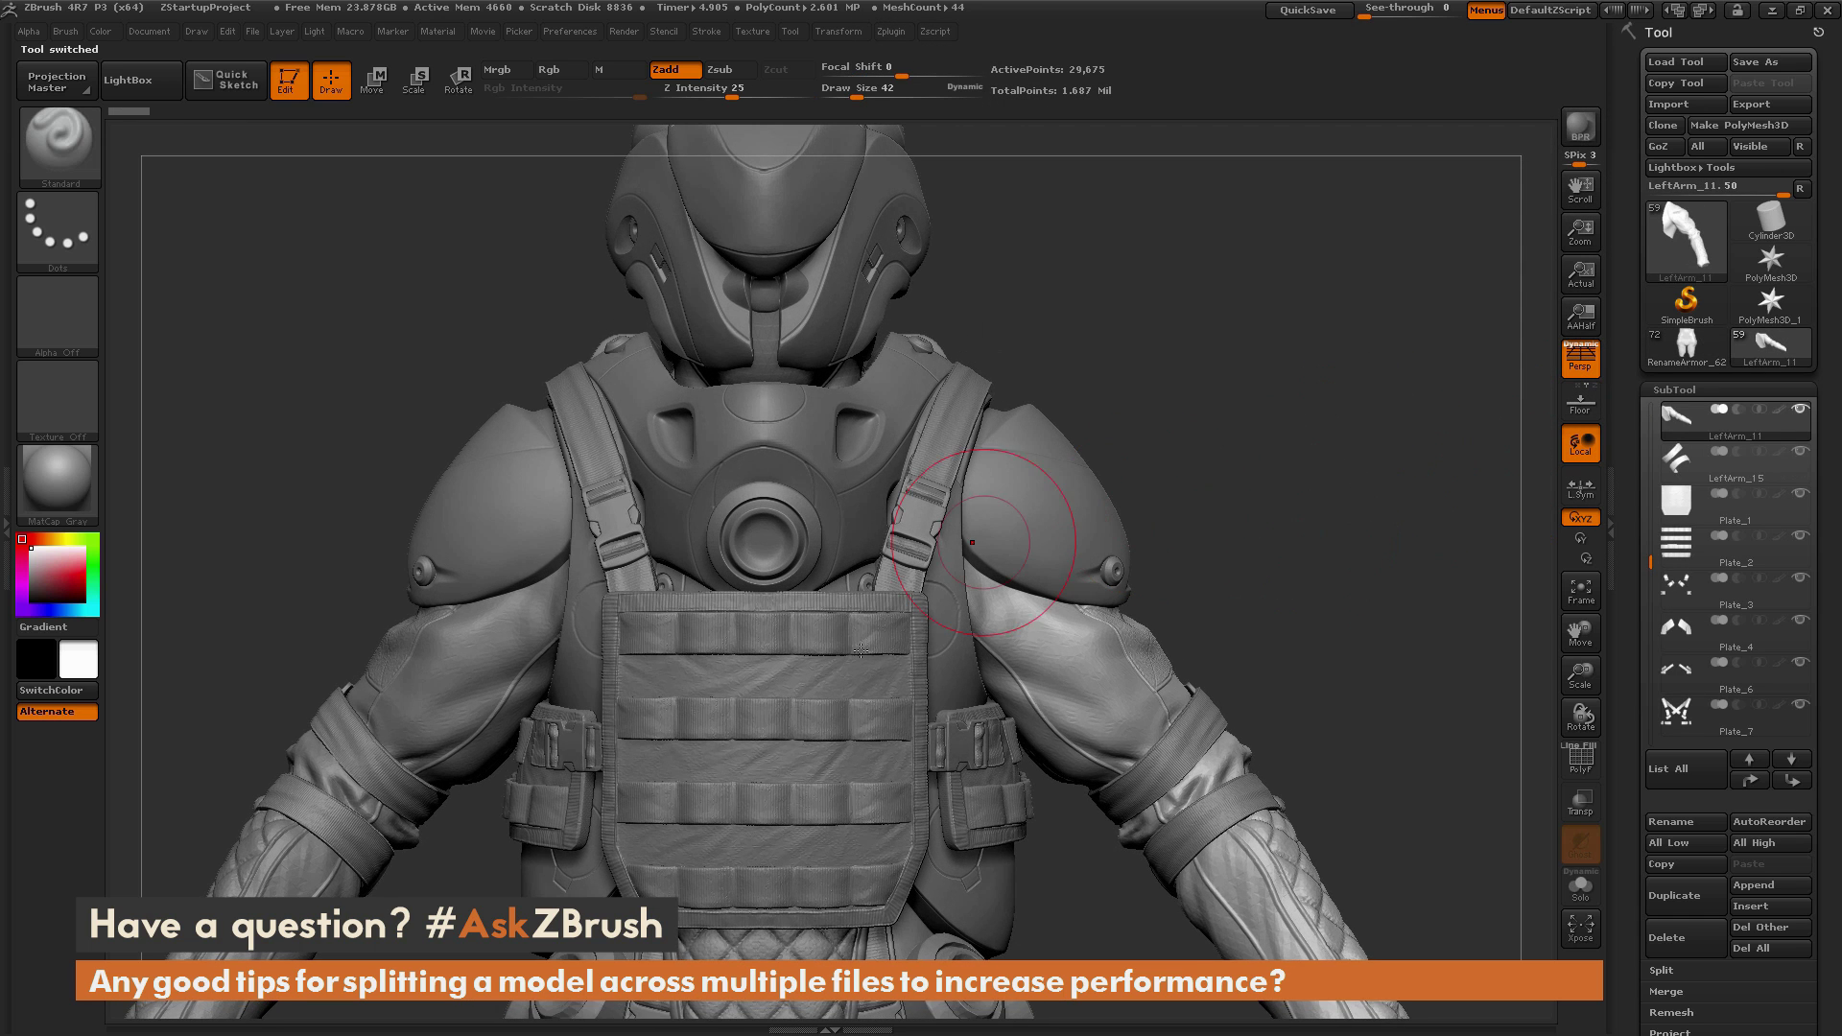
right_click_drag(1263, 604, 1155, 420, "ctrl")
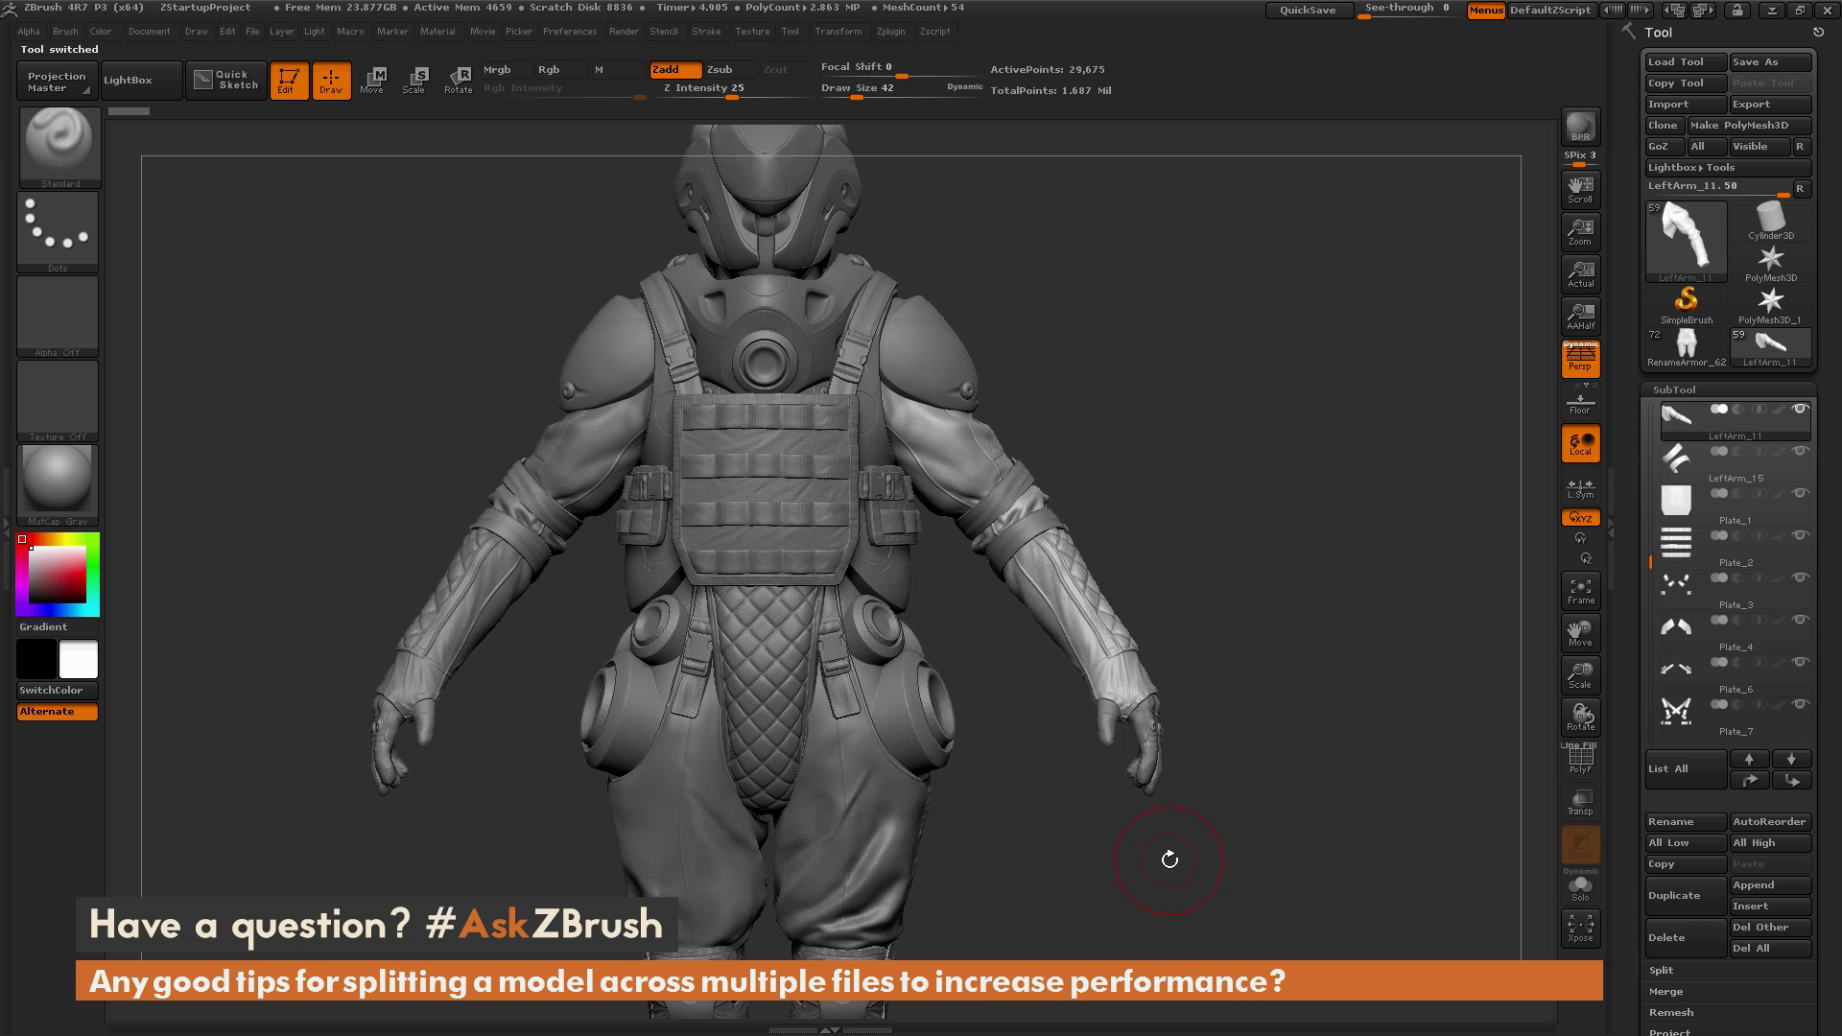
left_click_drag(1328, 796, 1227, 849)
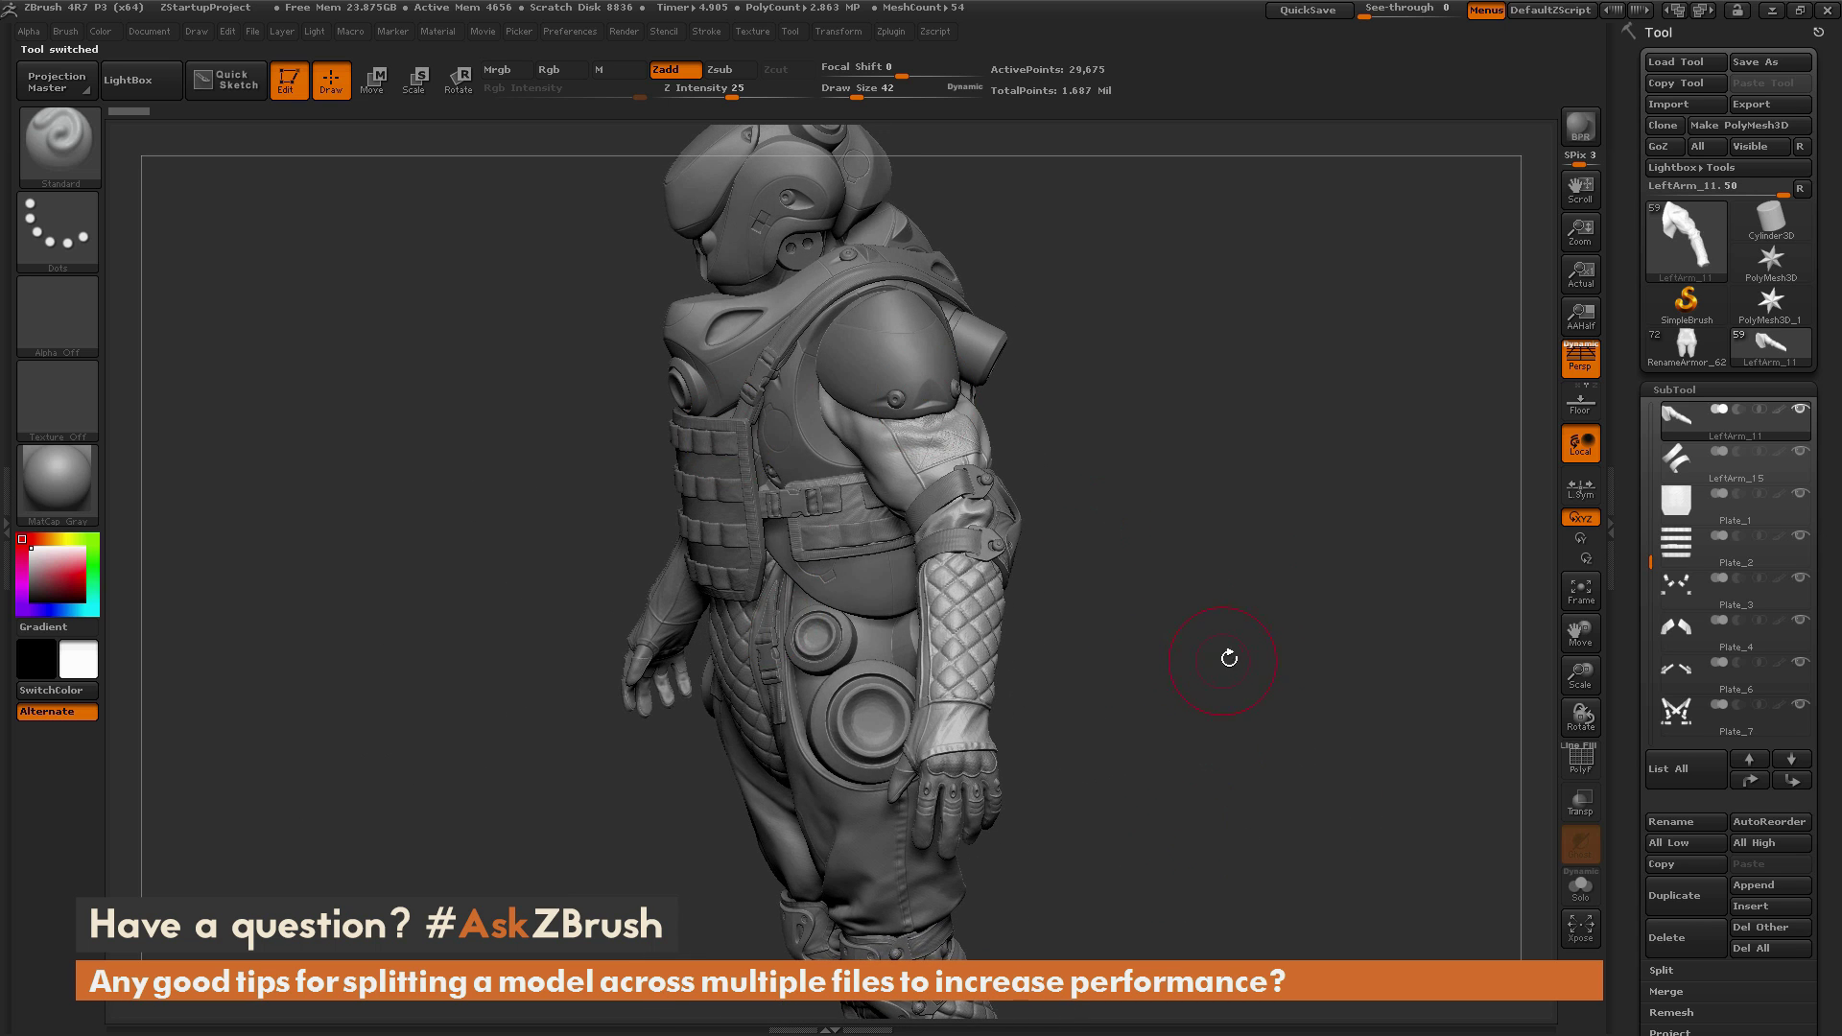
left_click_drag(1228, 658, 1430, 523)
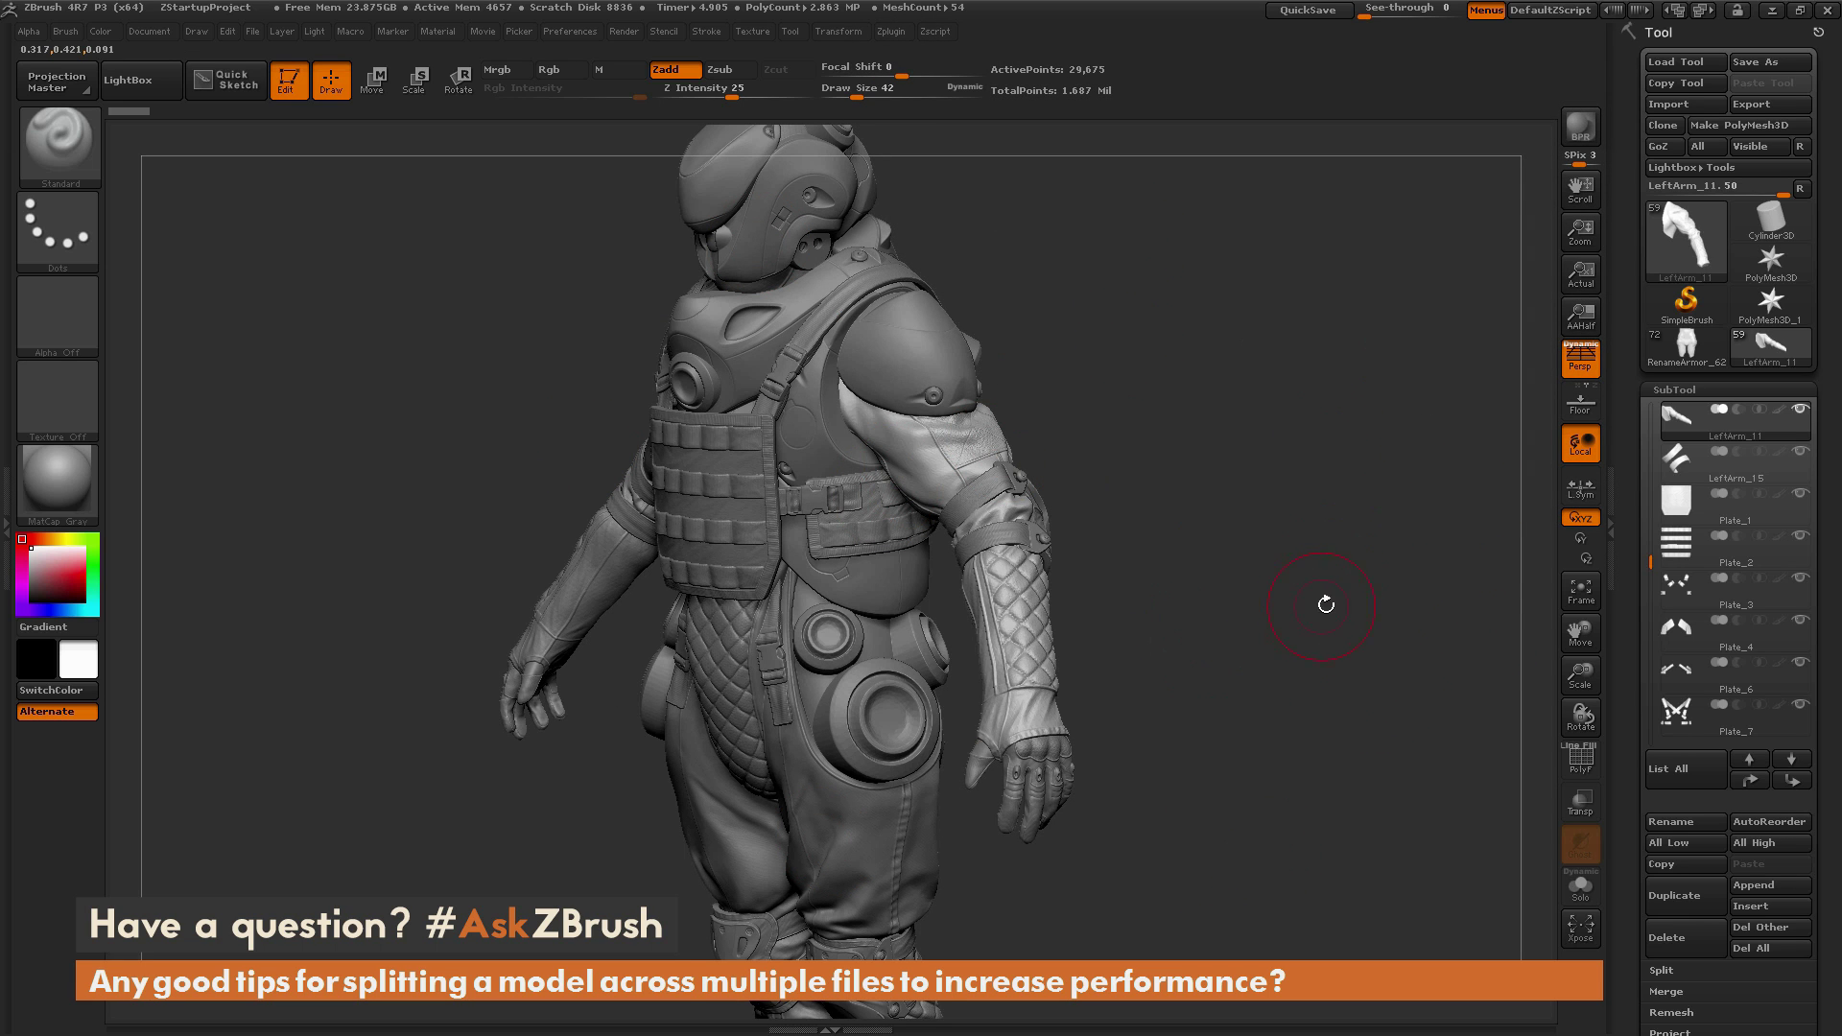
left_click_drag(1326, 604, 1166, 289)
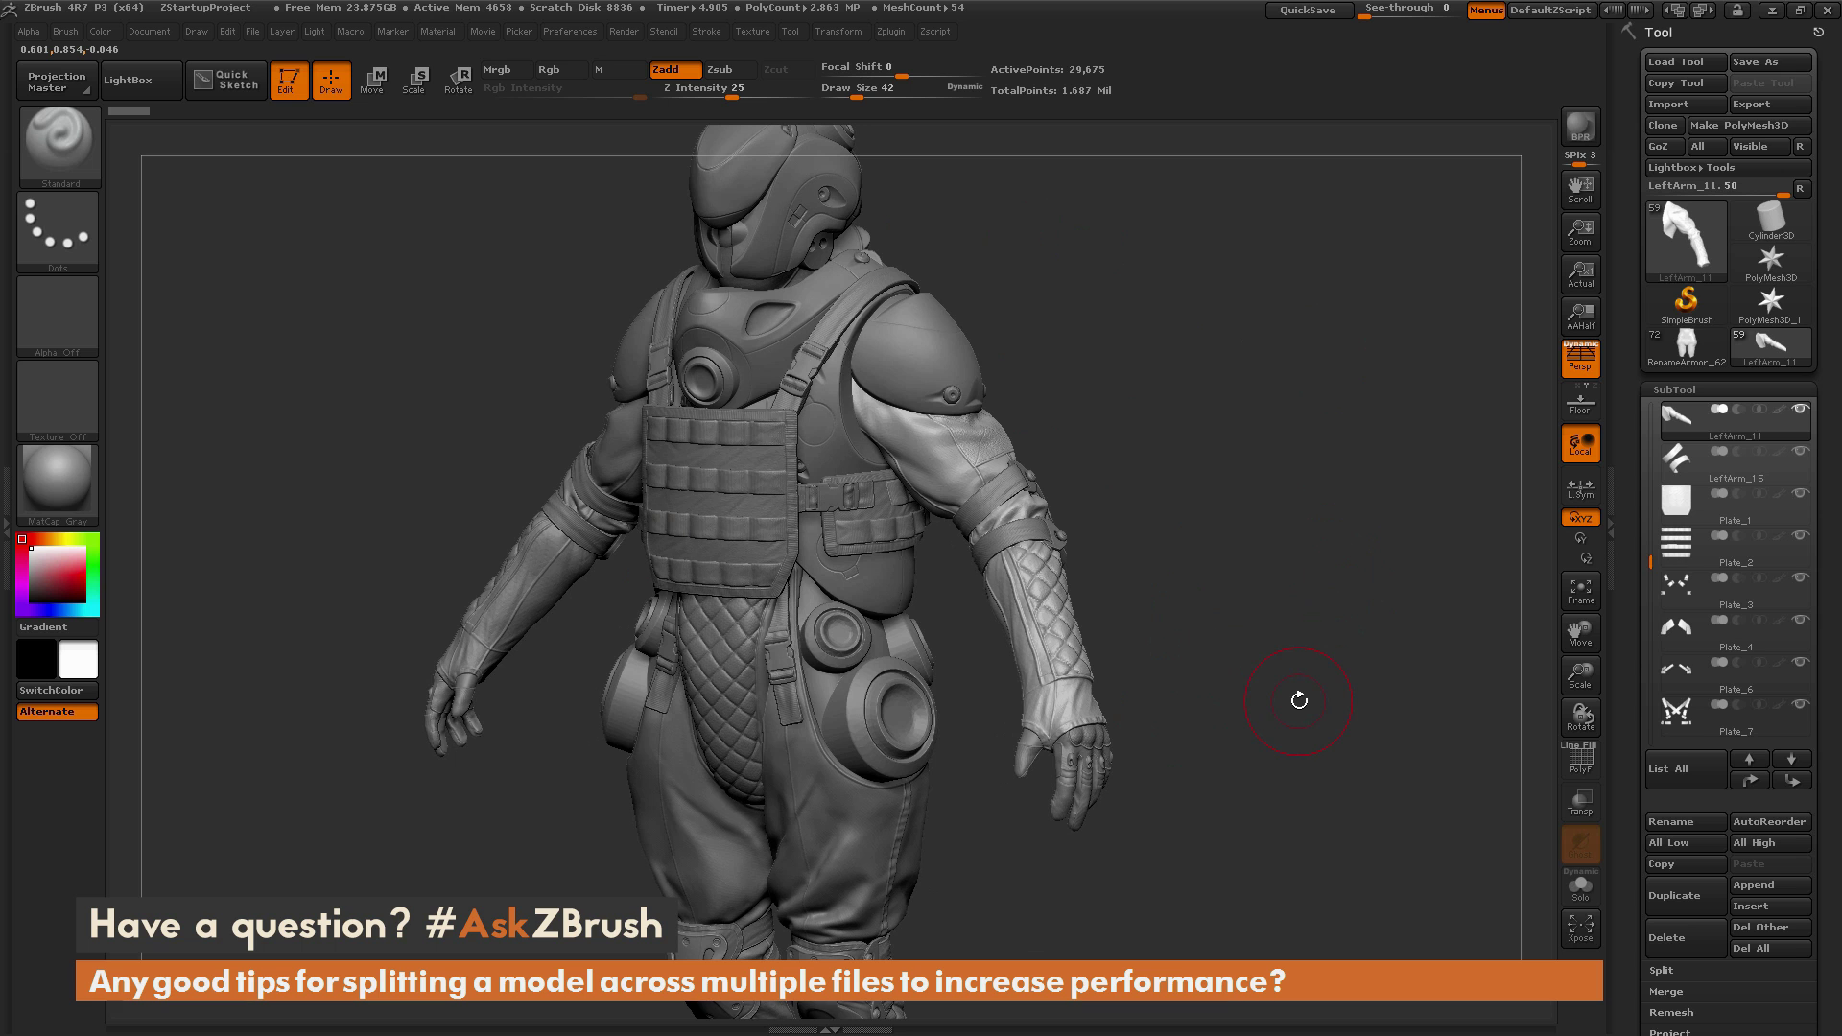
left_click_drag(1281, 705, 1365, 589, "shift")
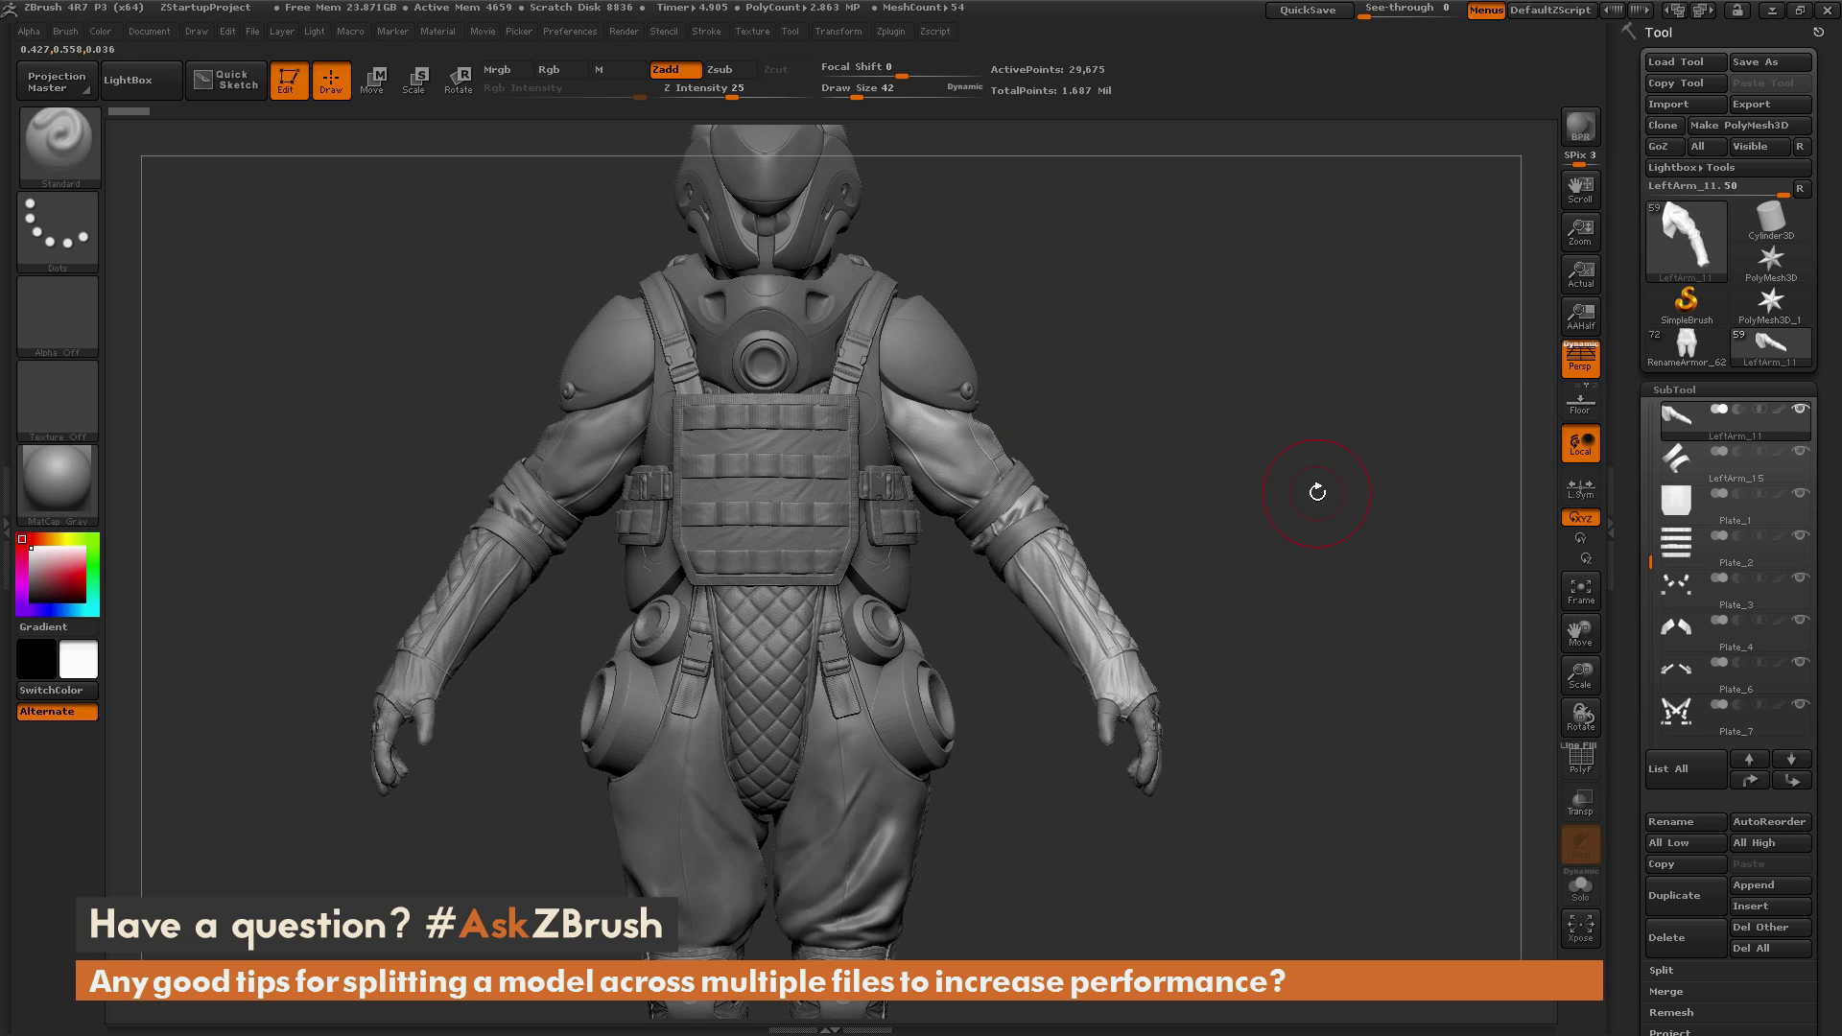
left_click_drag(1420, 623, 1243, 841)
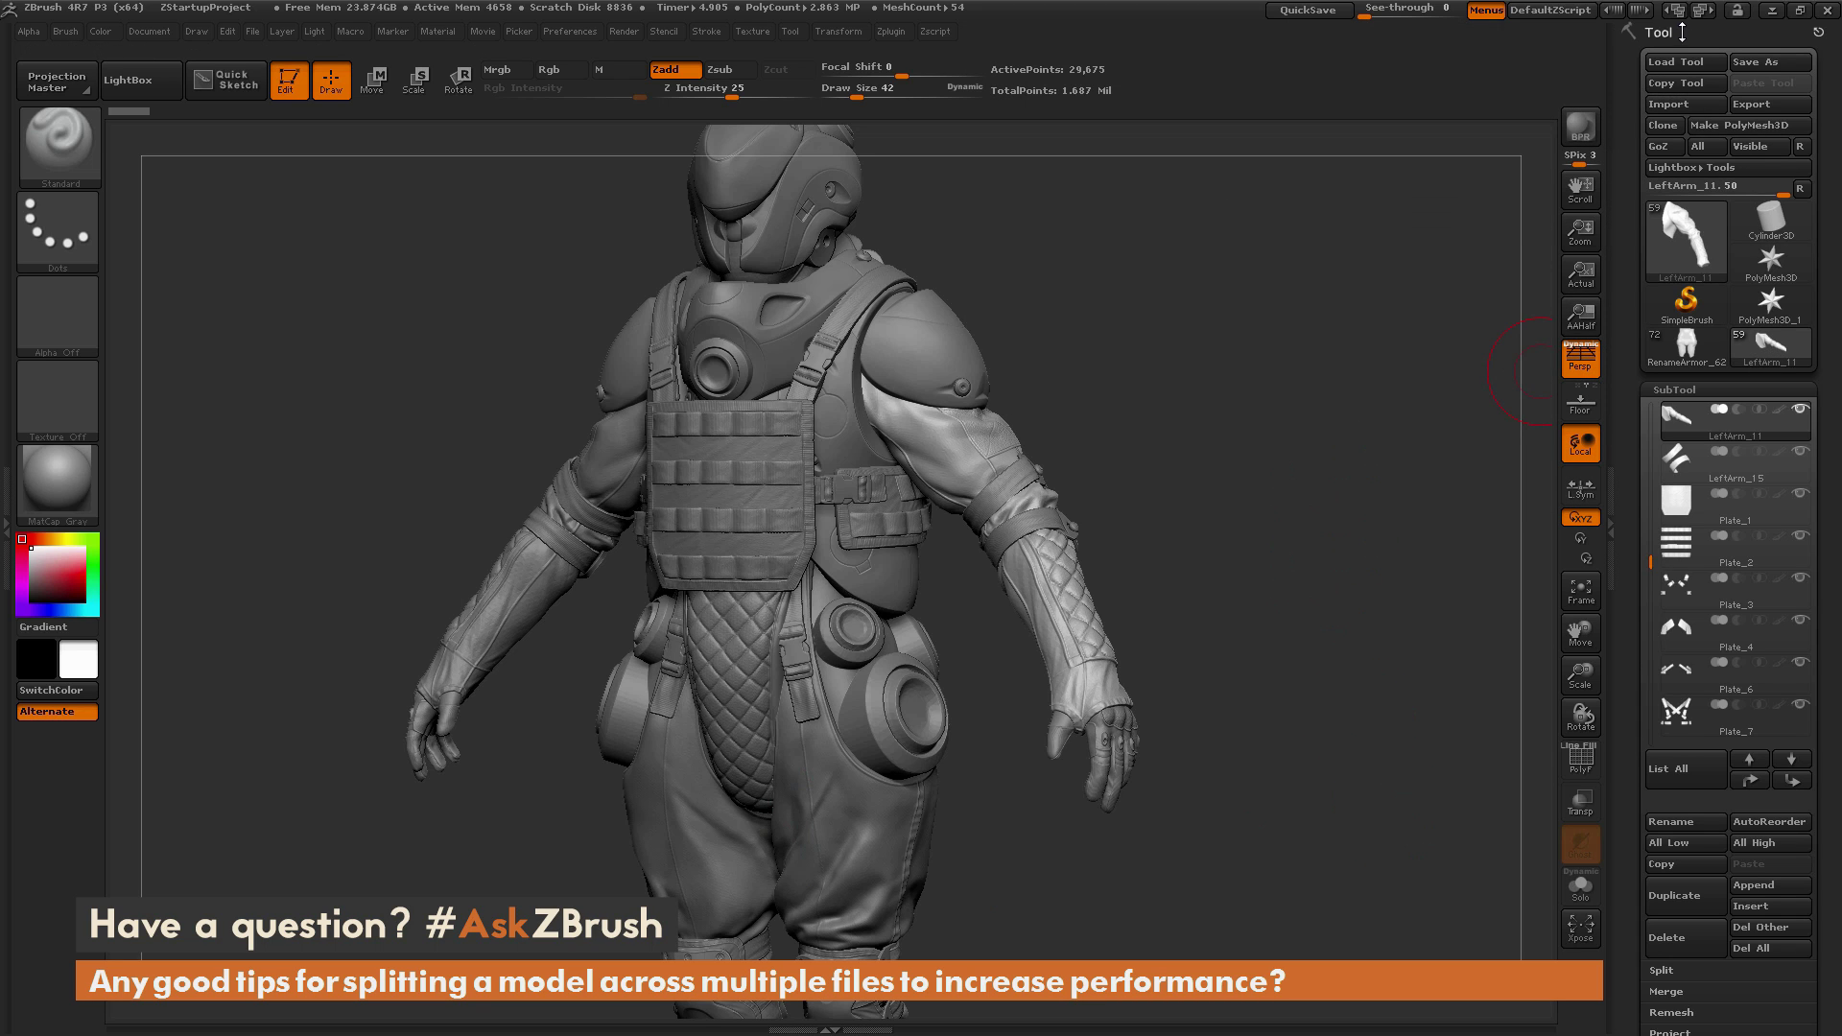
Step: Copy and paste the character tool into a new LeftArm_12, then orbit it front to three-quarter
left_click(1681, 84)
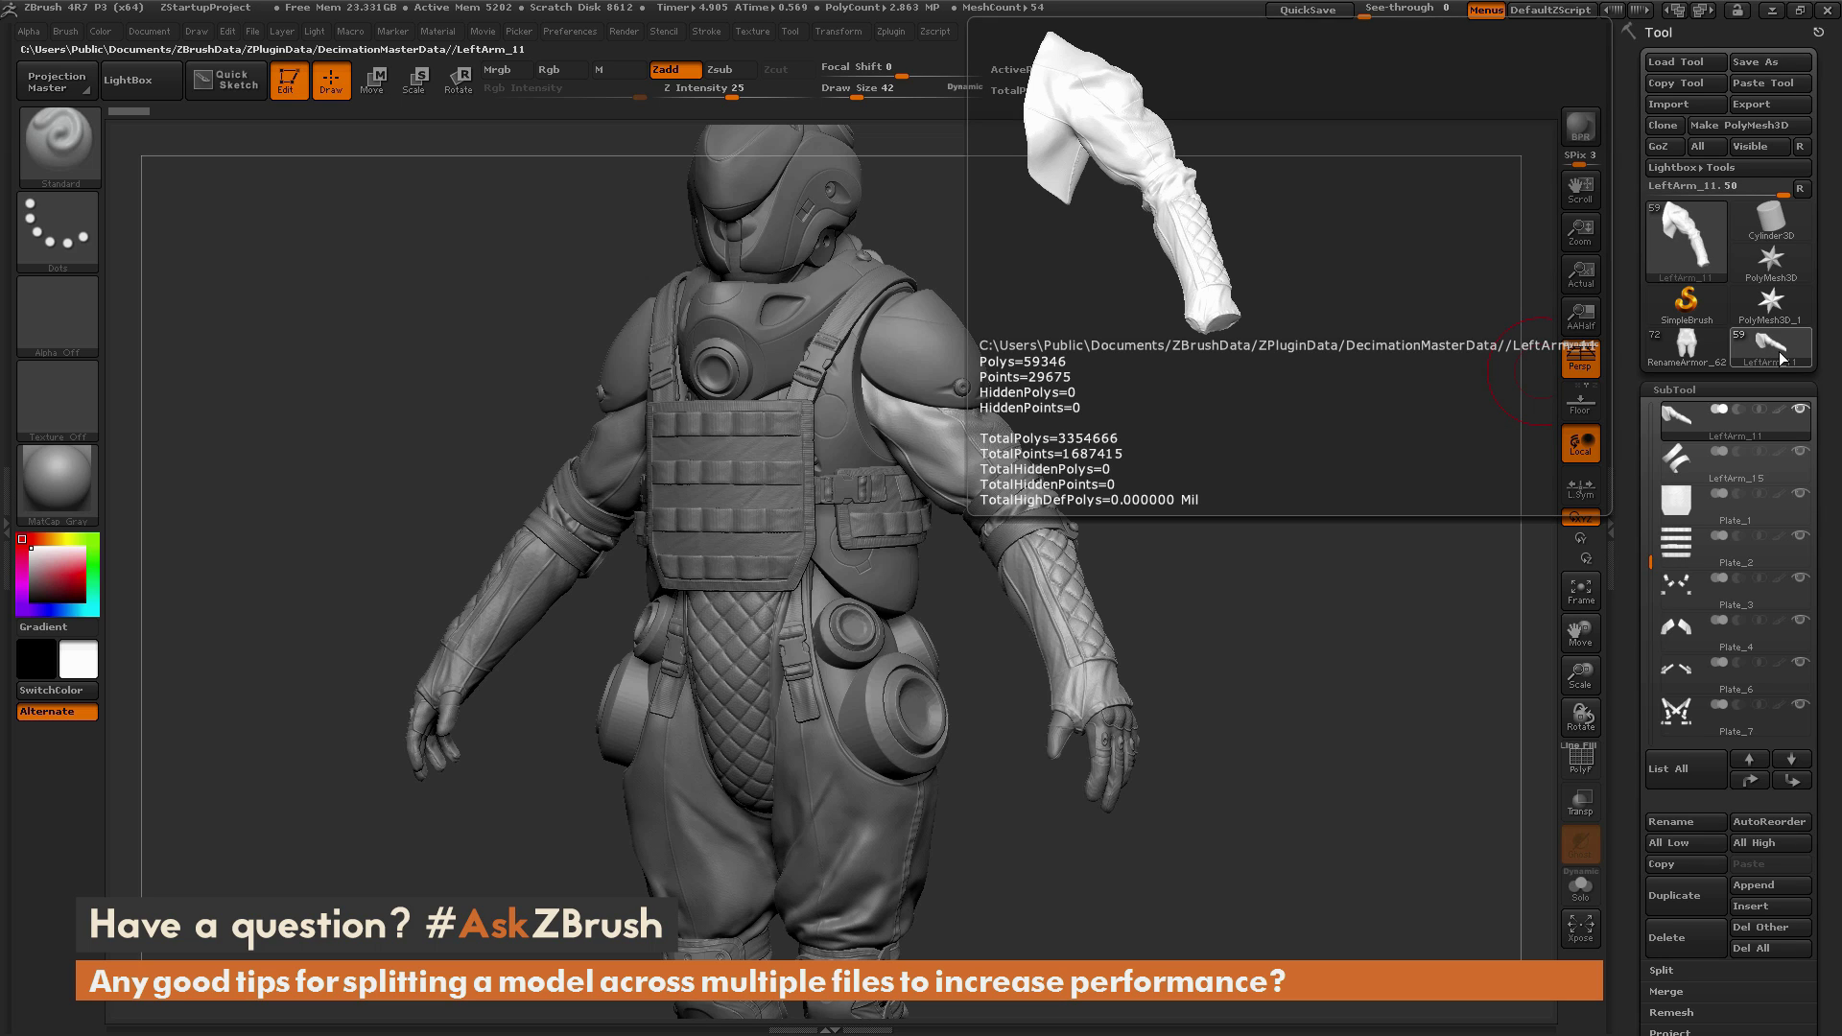
left_click(1765, 84)
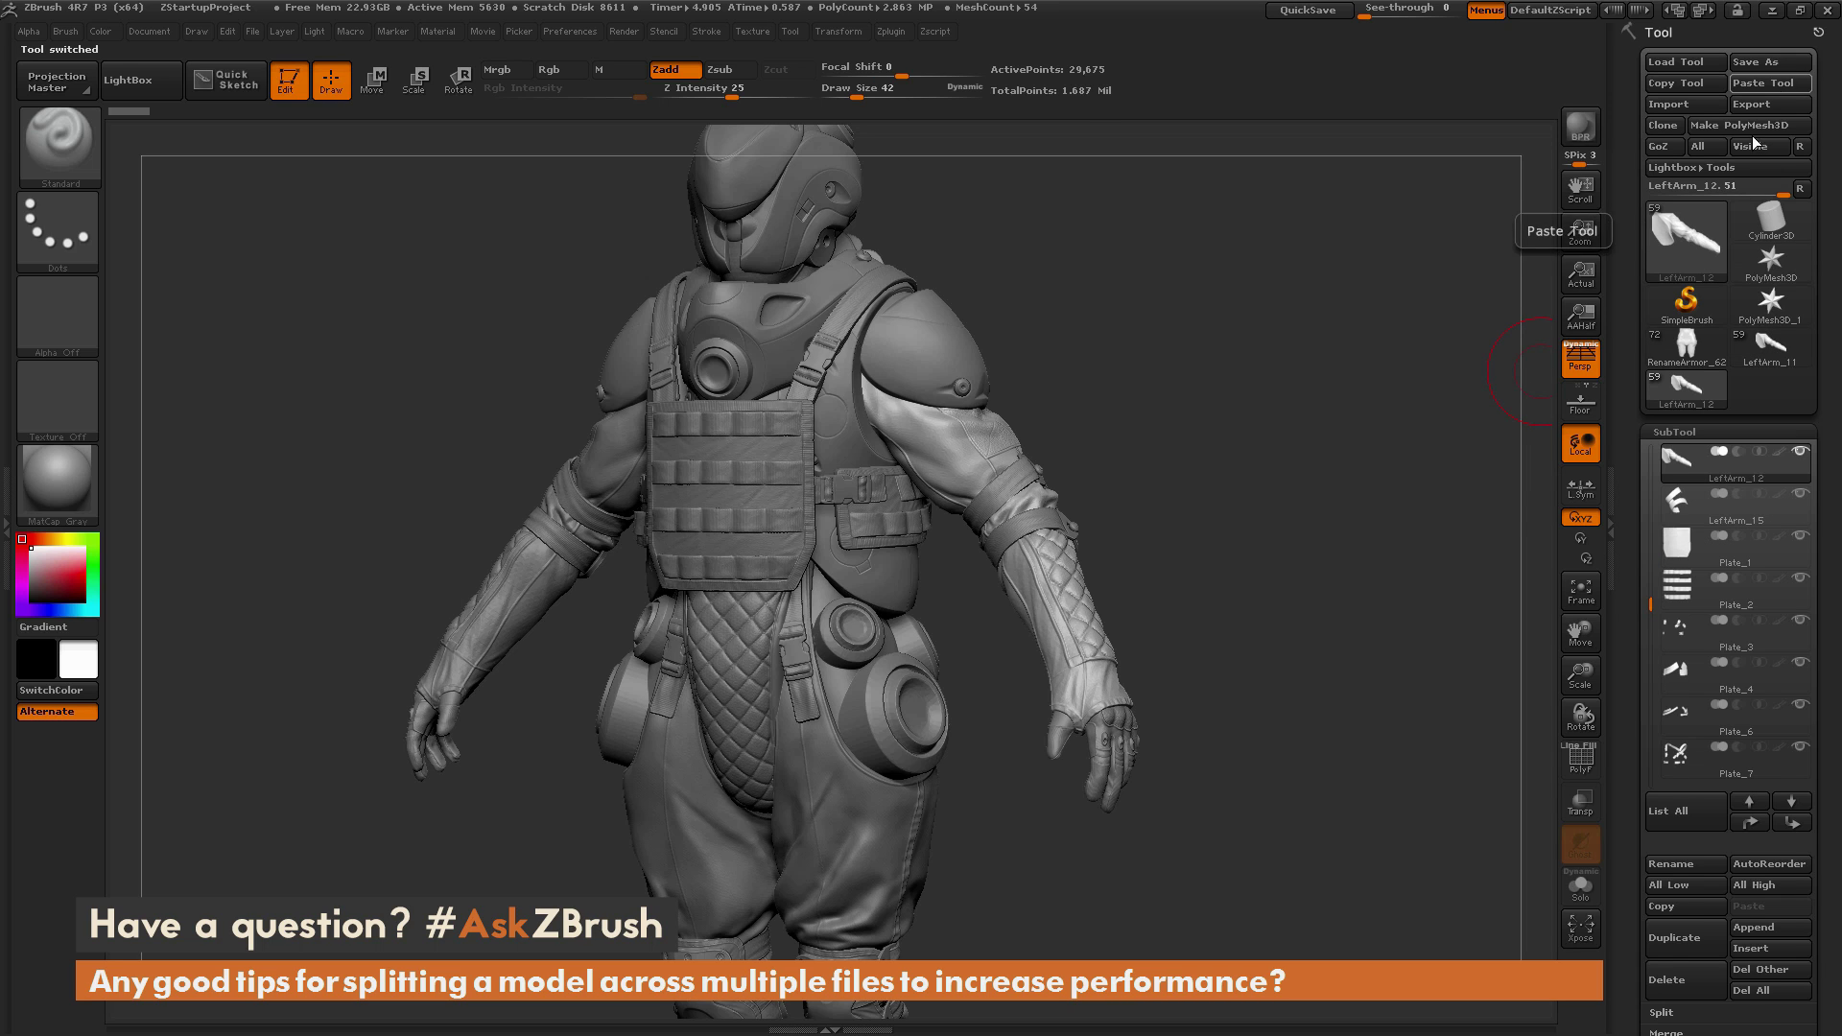
mouse_move(1690, 399)
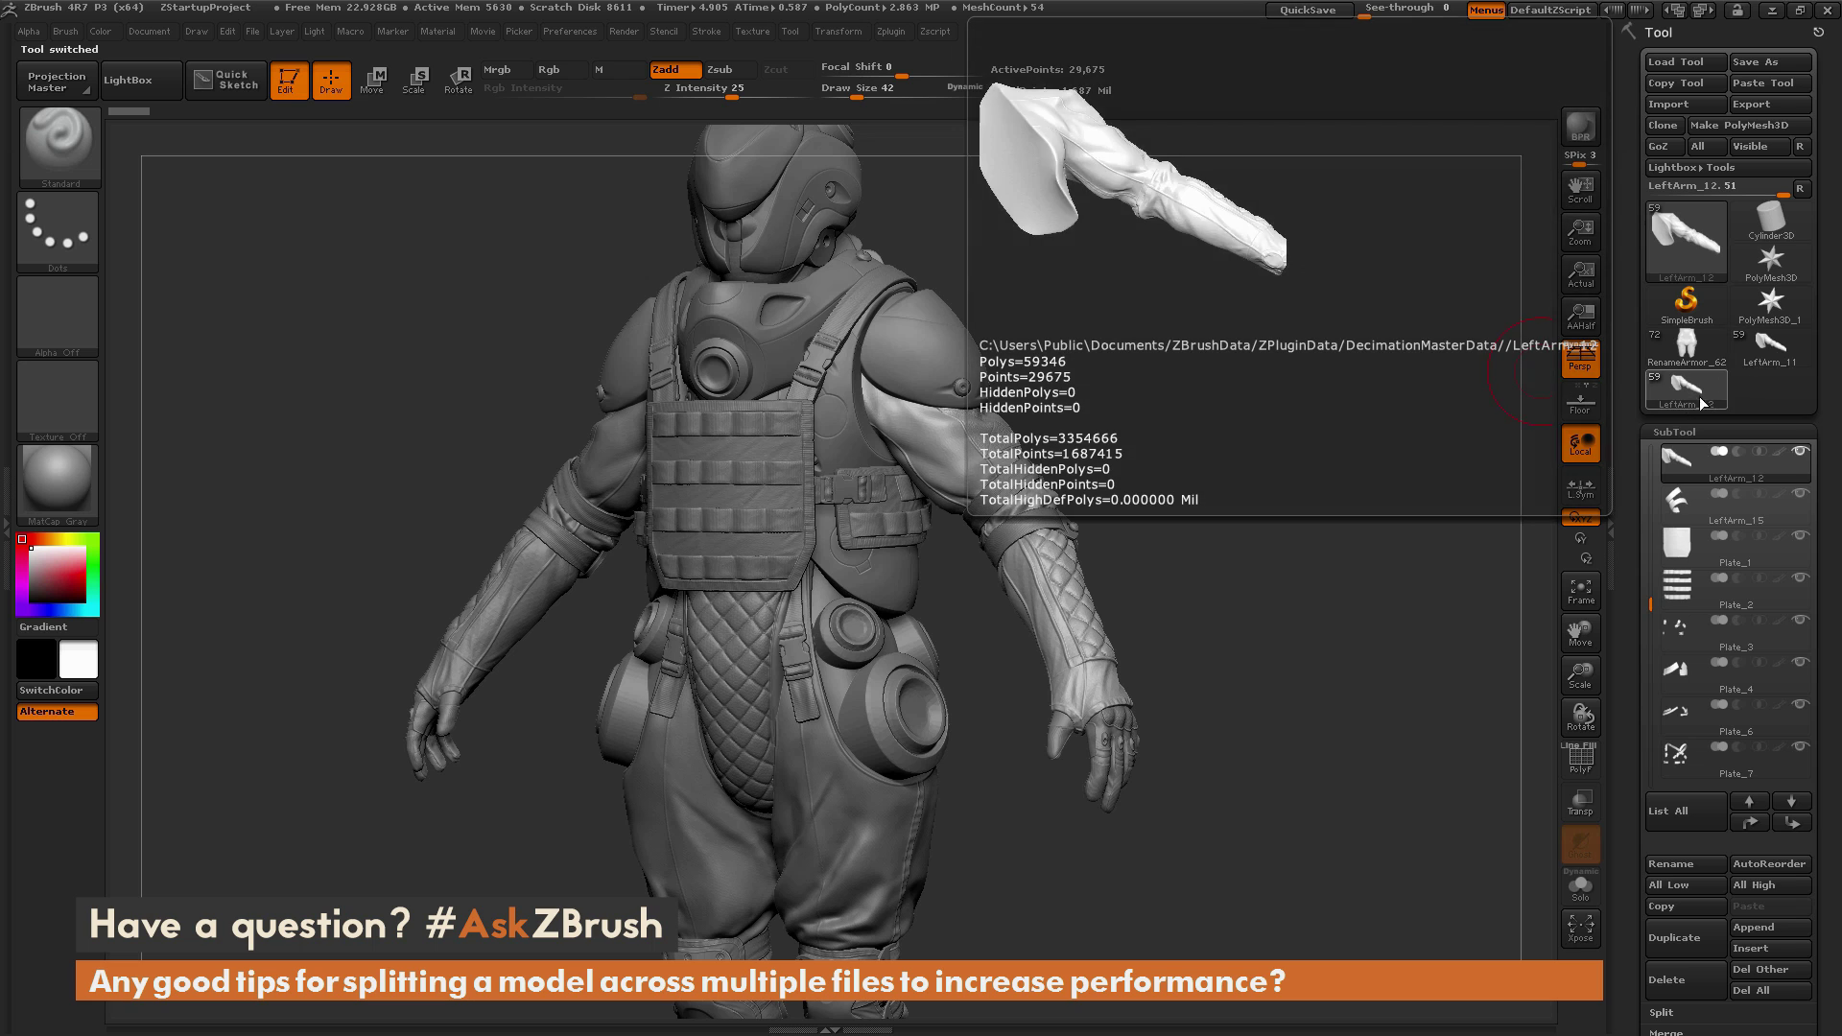
left_click_drag(1398, 630, 1434, 608, "shift")
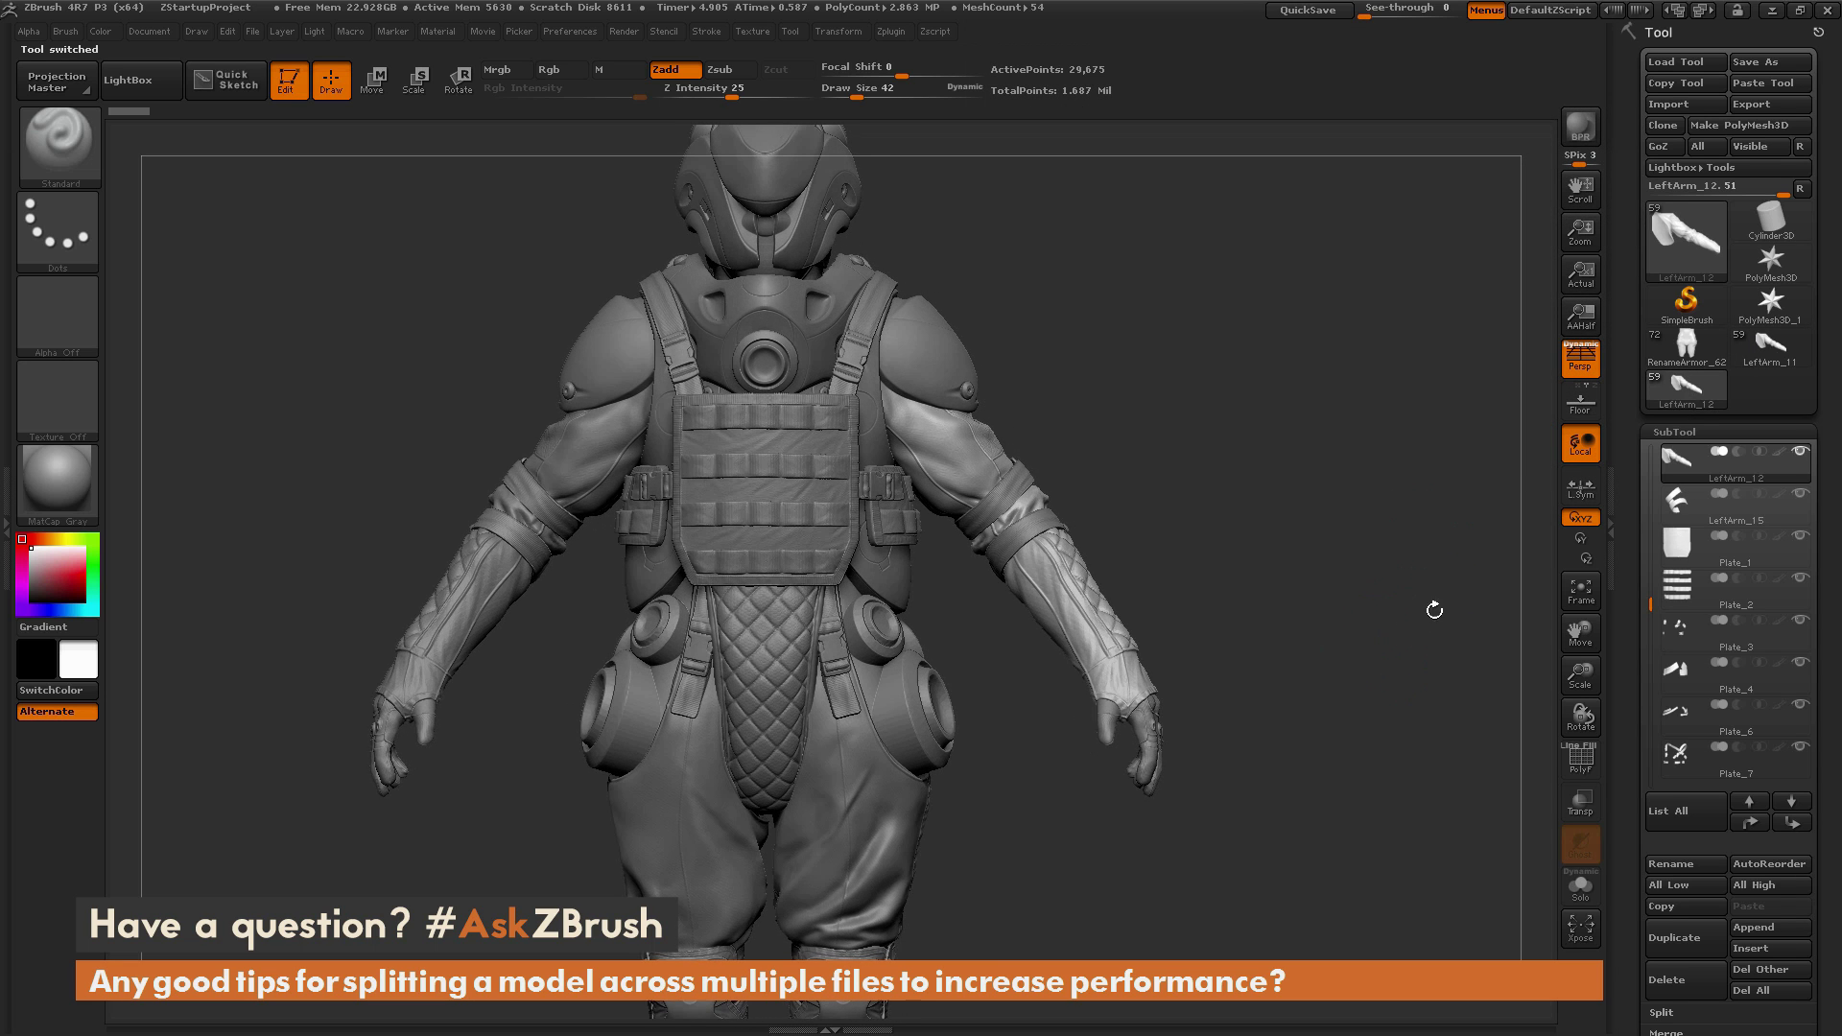
mouse_move(1691, 397)
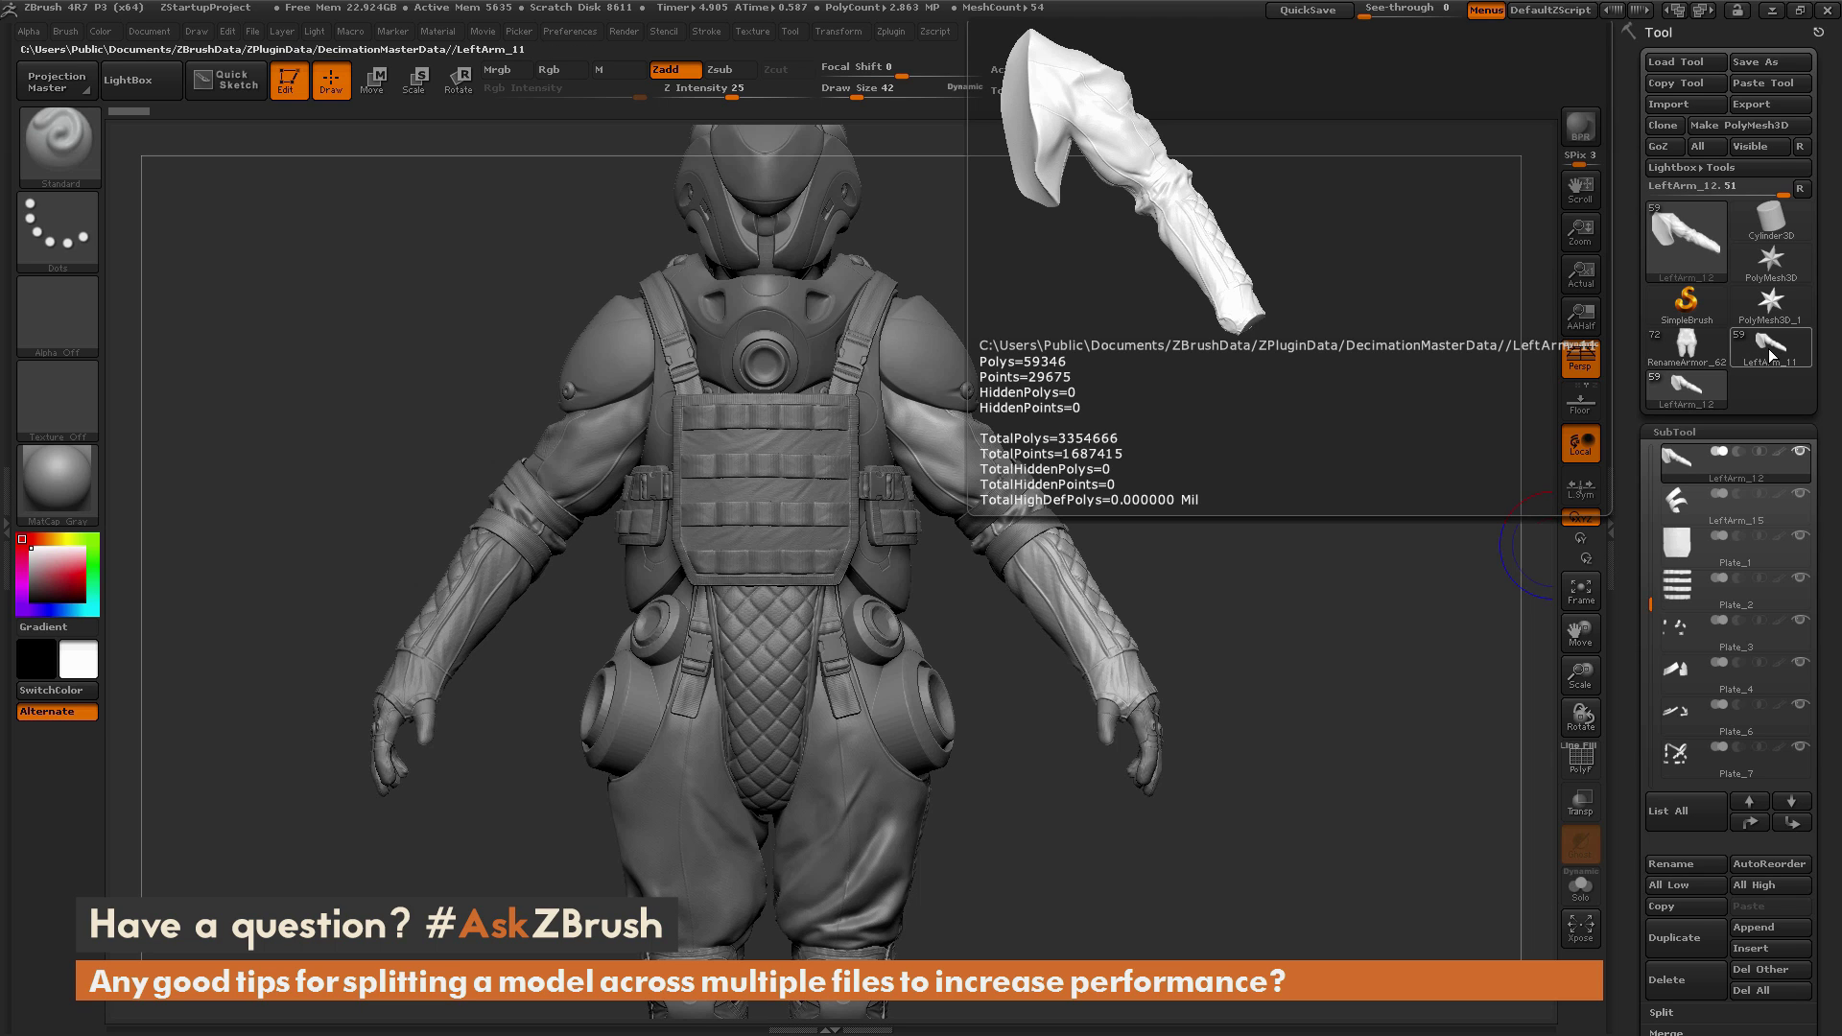
left_click_drag(1452, 625, 1244, 563)
mouse_move(1226, 501)
left_mouse_down("shift")
mouse_move(1204, 453)
mouse_move(1168, 464)
mouse_move(1232, 487)
left_mouse_up("shift")
Step: Delete LeftArm_2, LeftArm_12, LeftArm_15 and LeftArm_8, choosing Always OK for confirmations
left_click(968, 460, "alt")
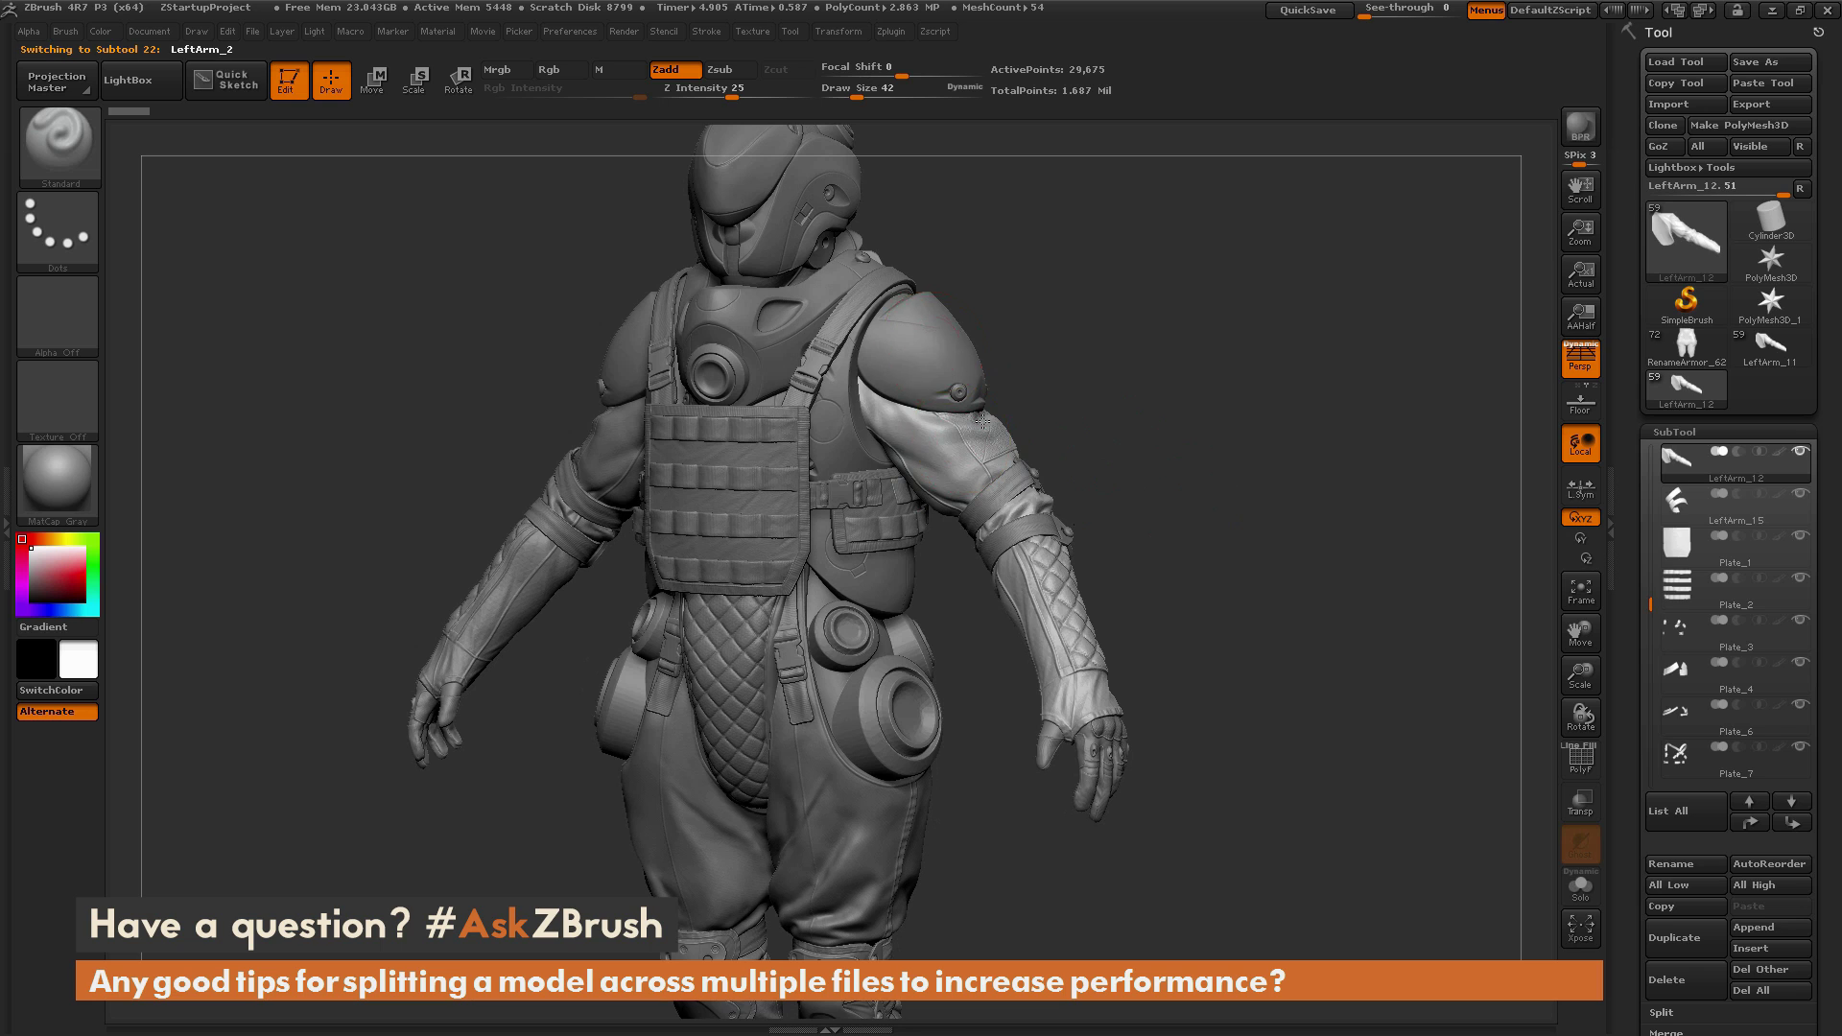
mouse_move(1709, 467)
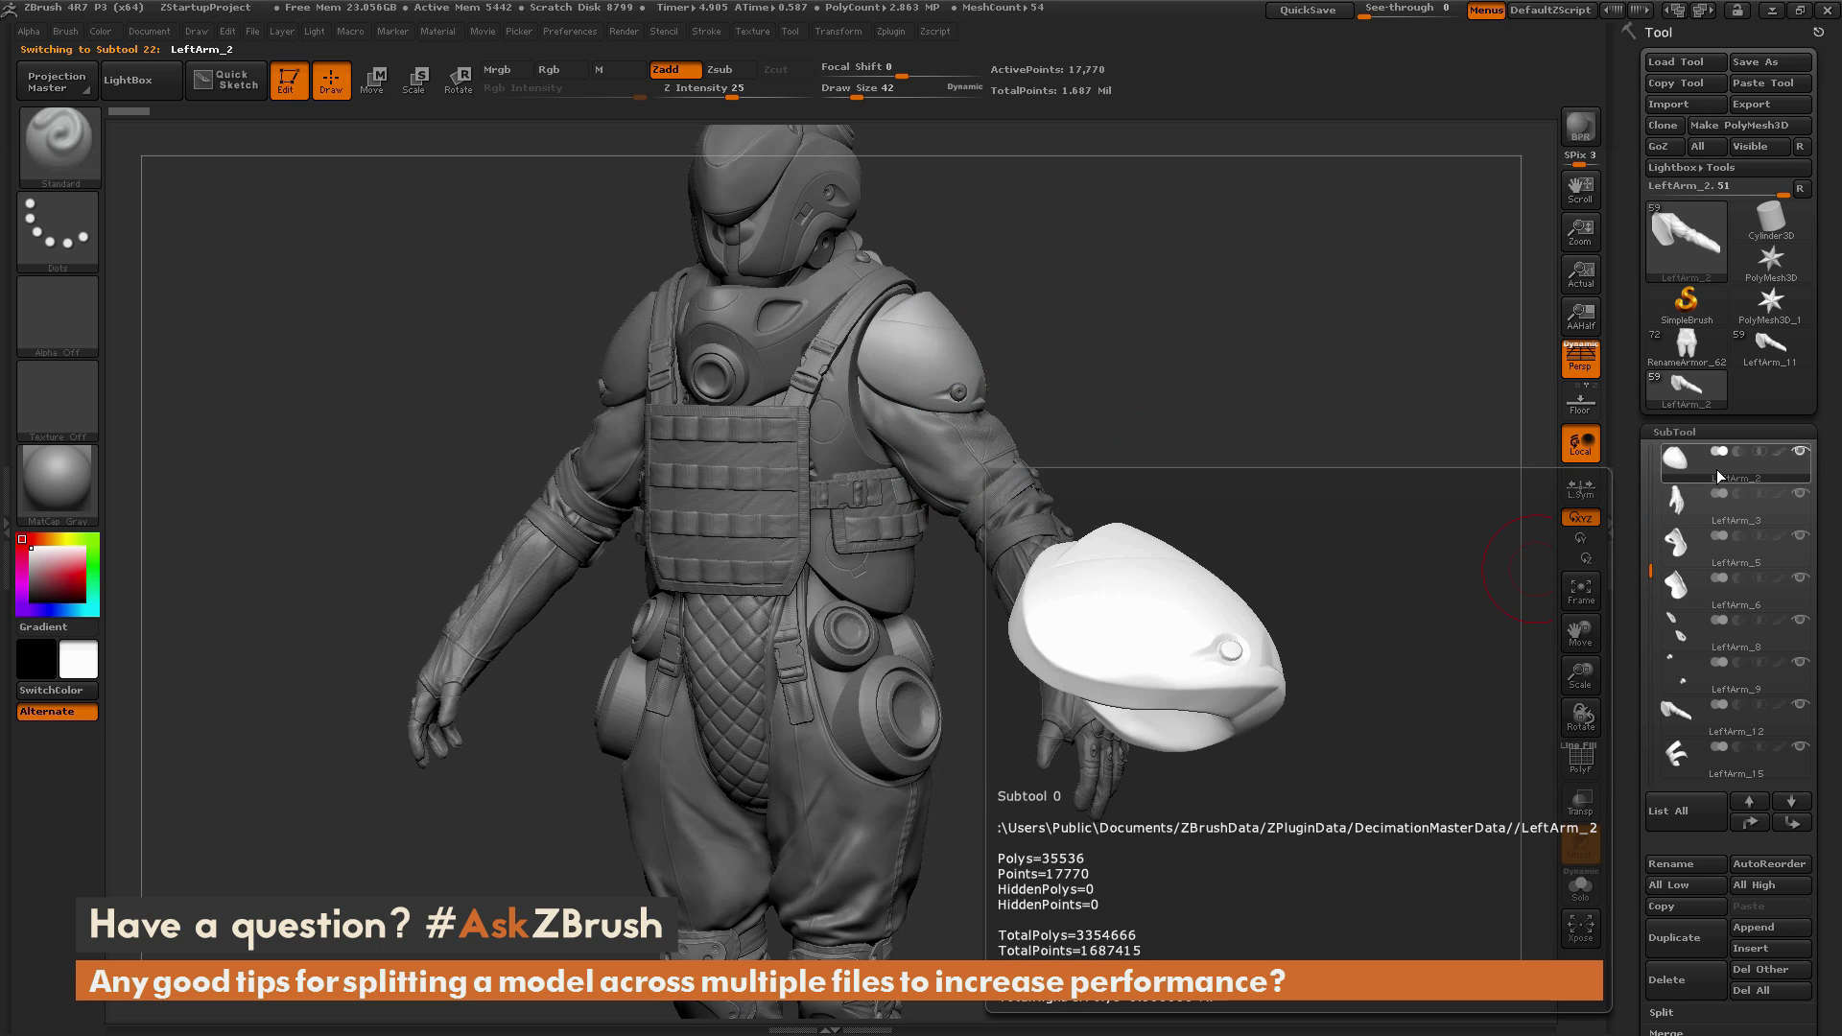
left_click_drag(1632, 577, 1631, 491)
left_click(1696, 909)
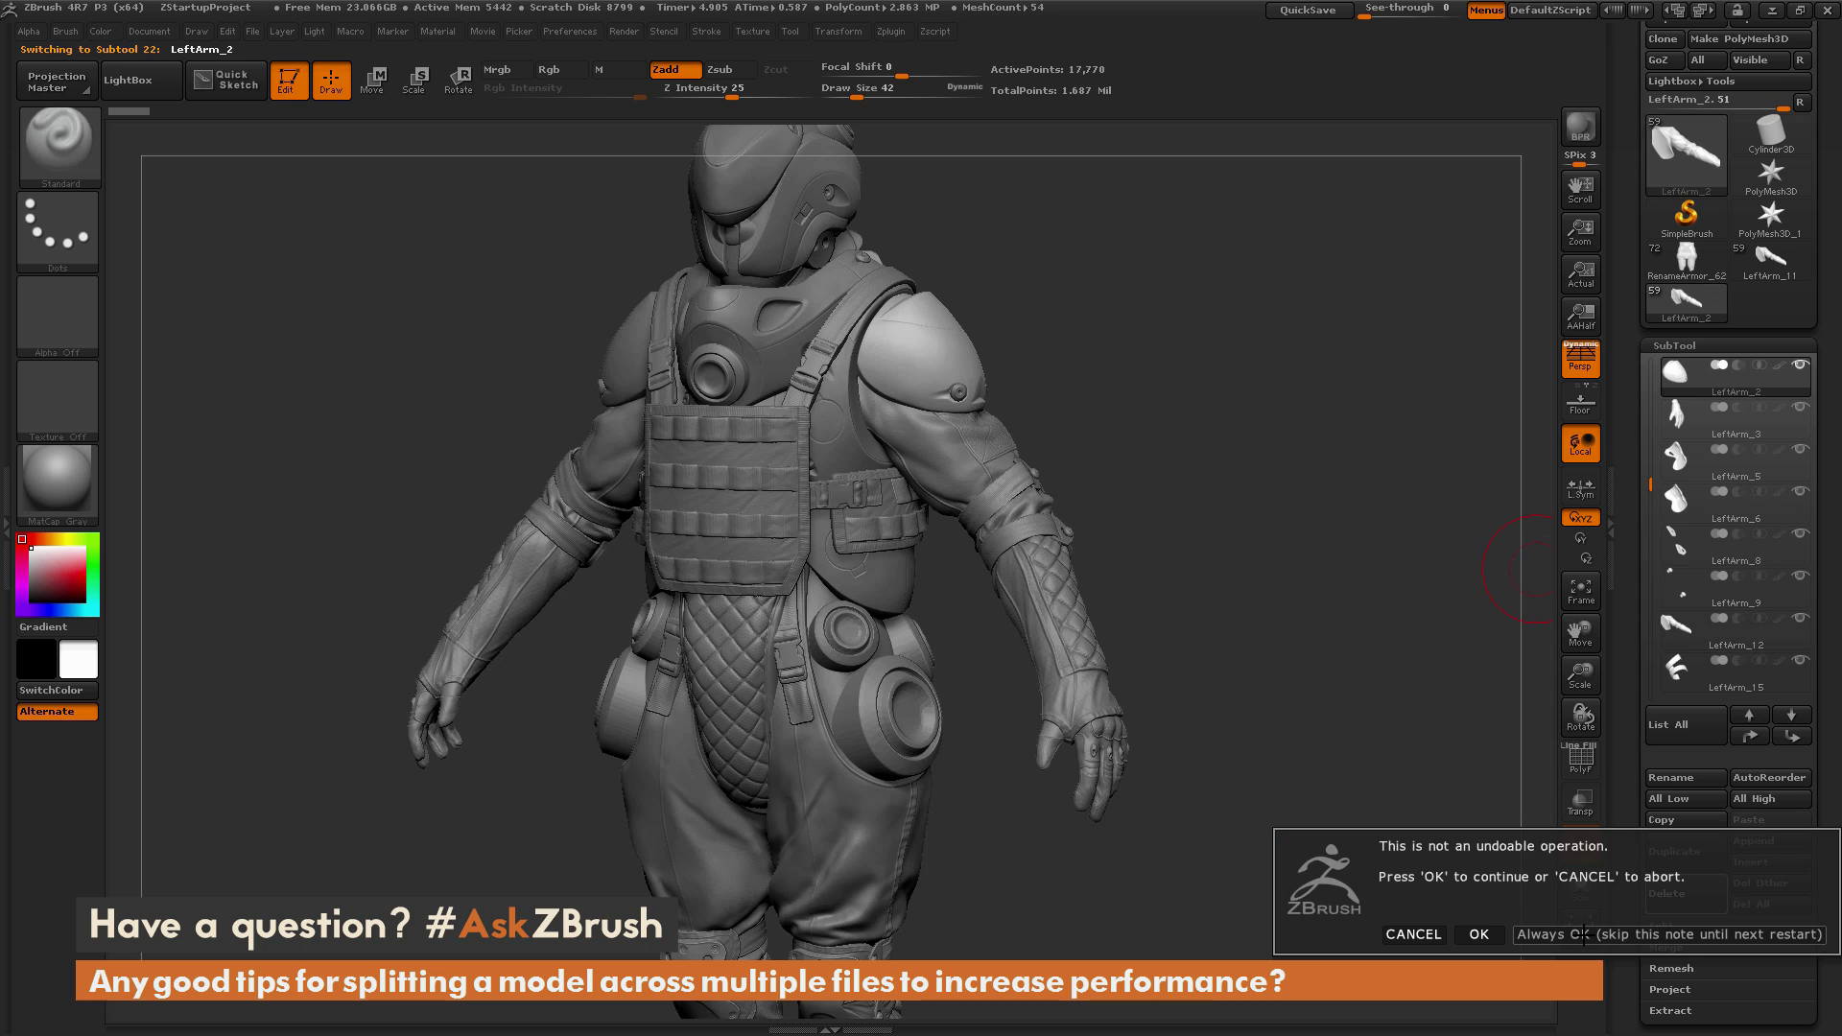
left_click(1582, 933)
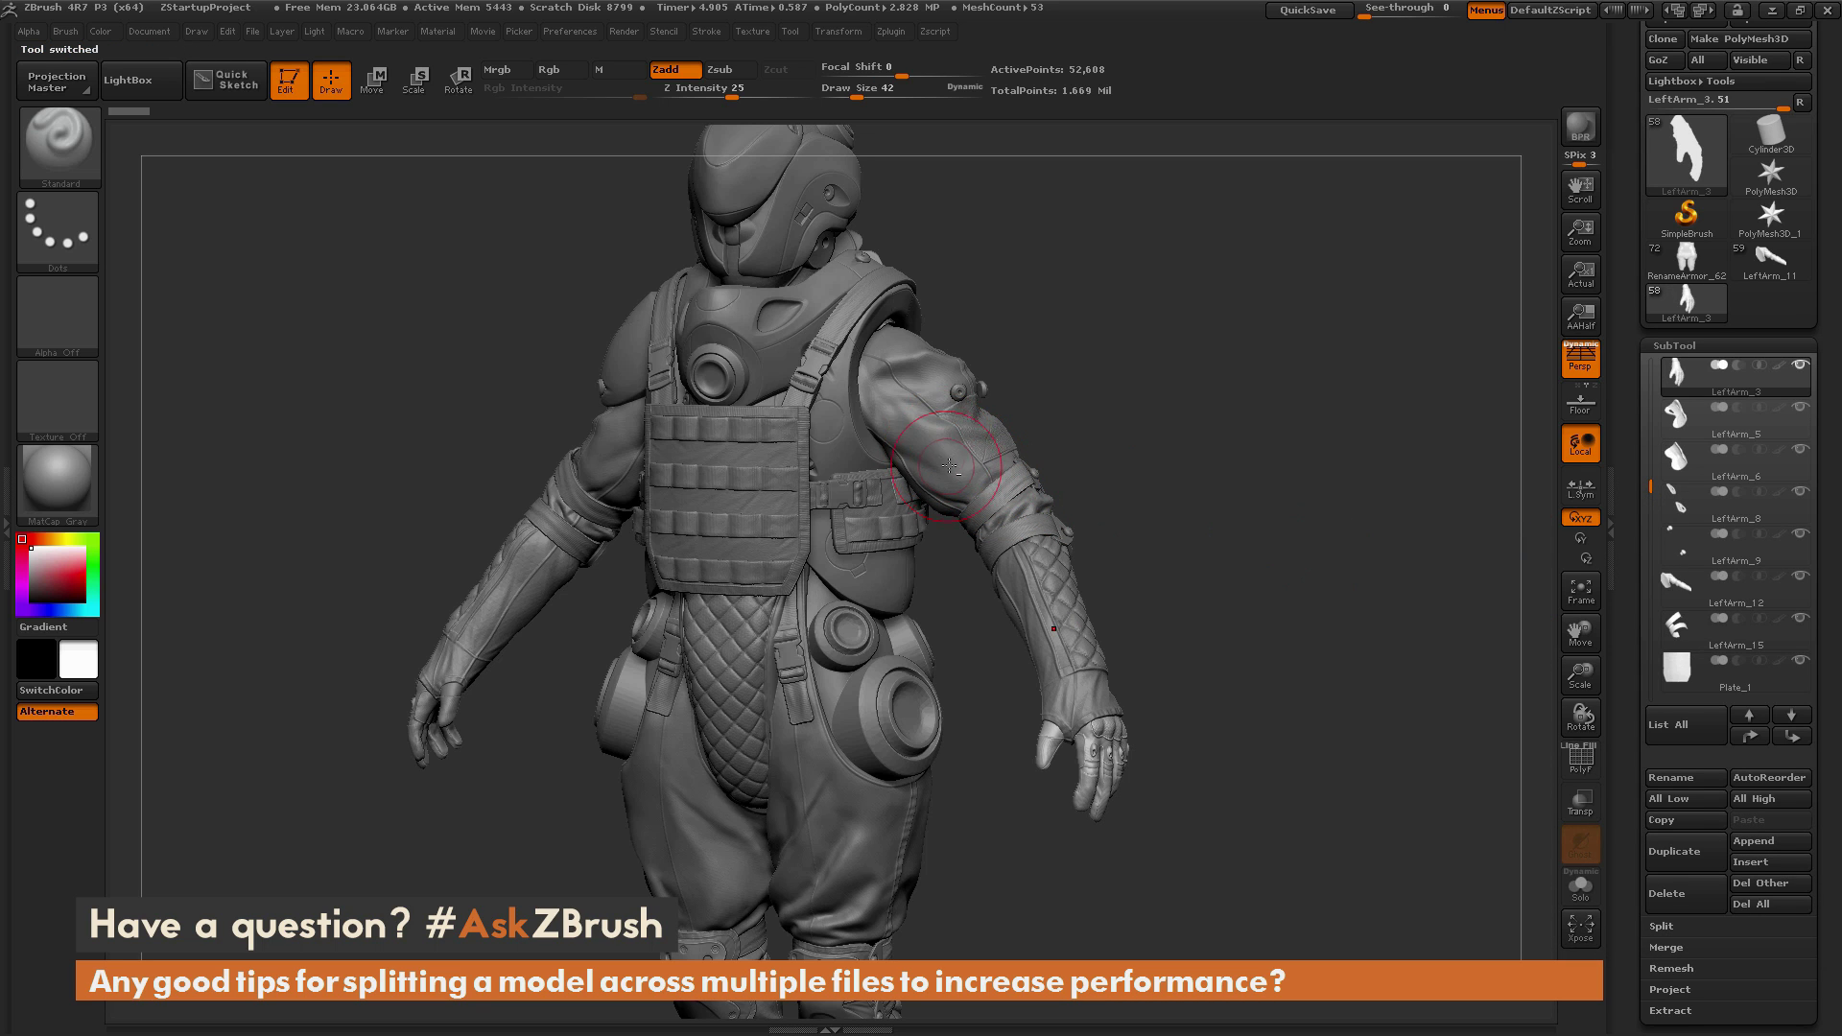
left_click(1674, 893)
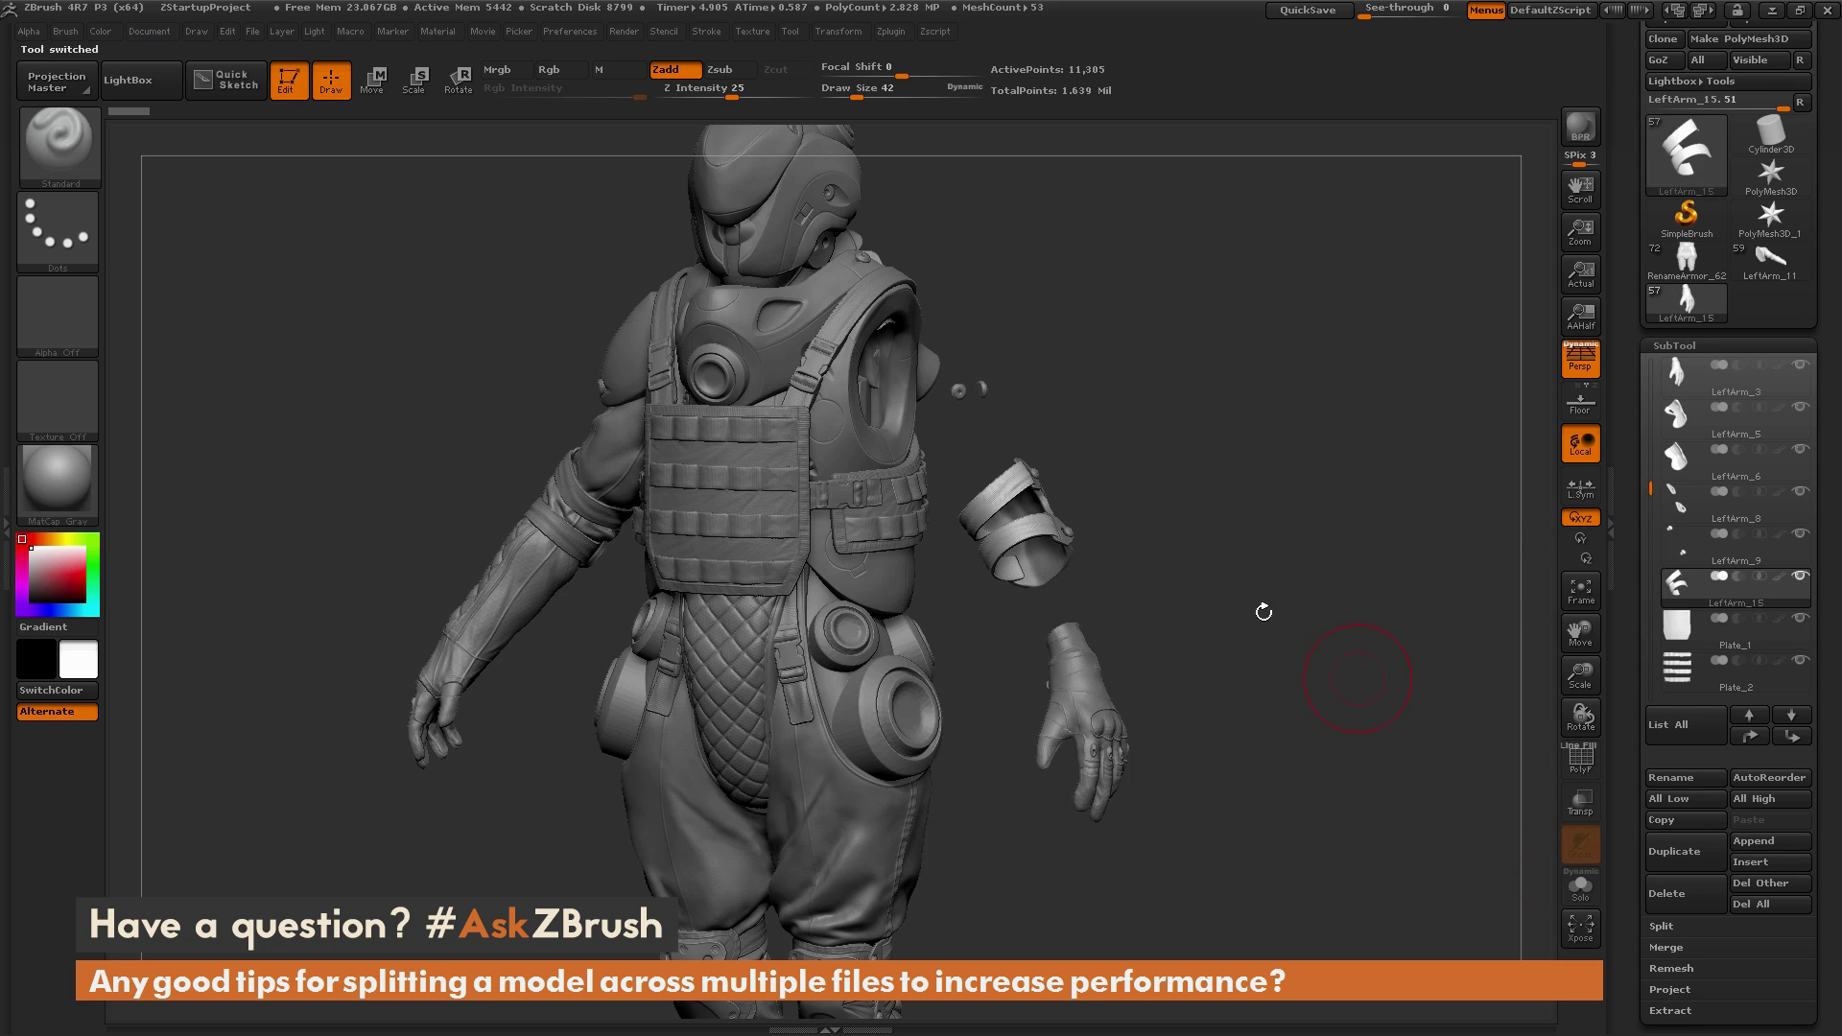
left_click(1669, 893)
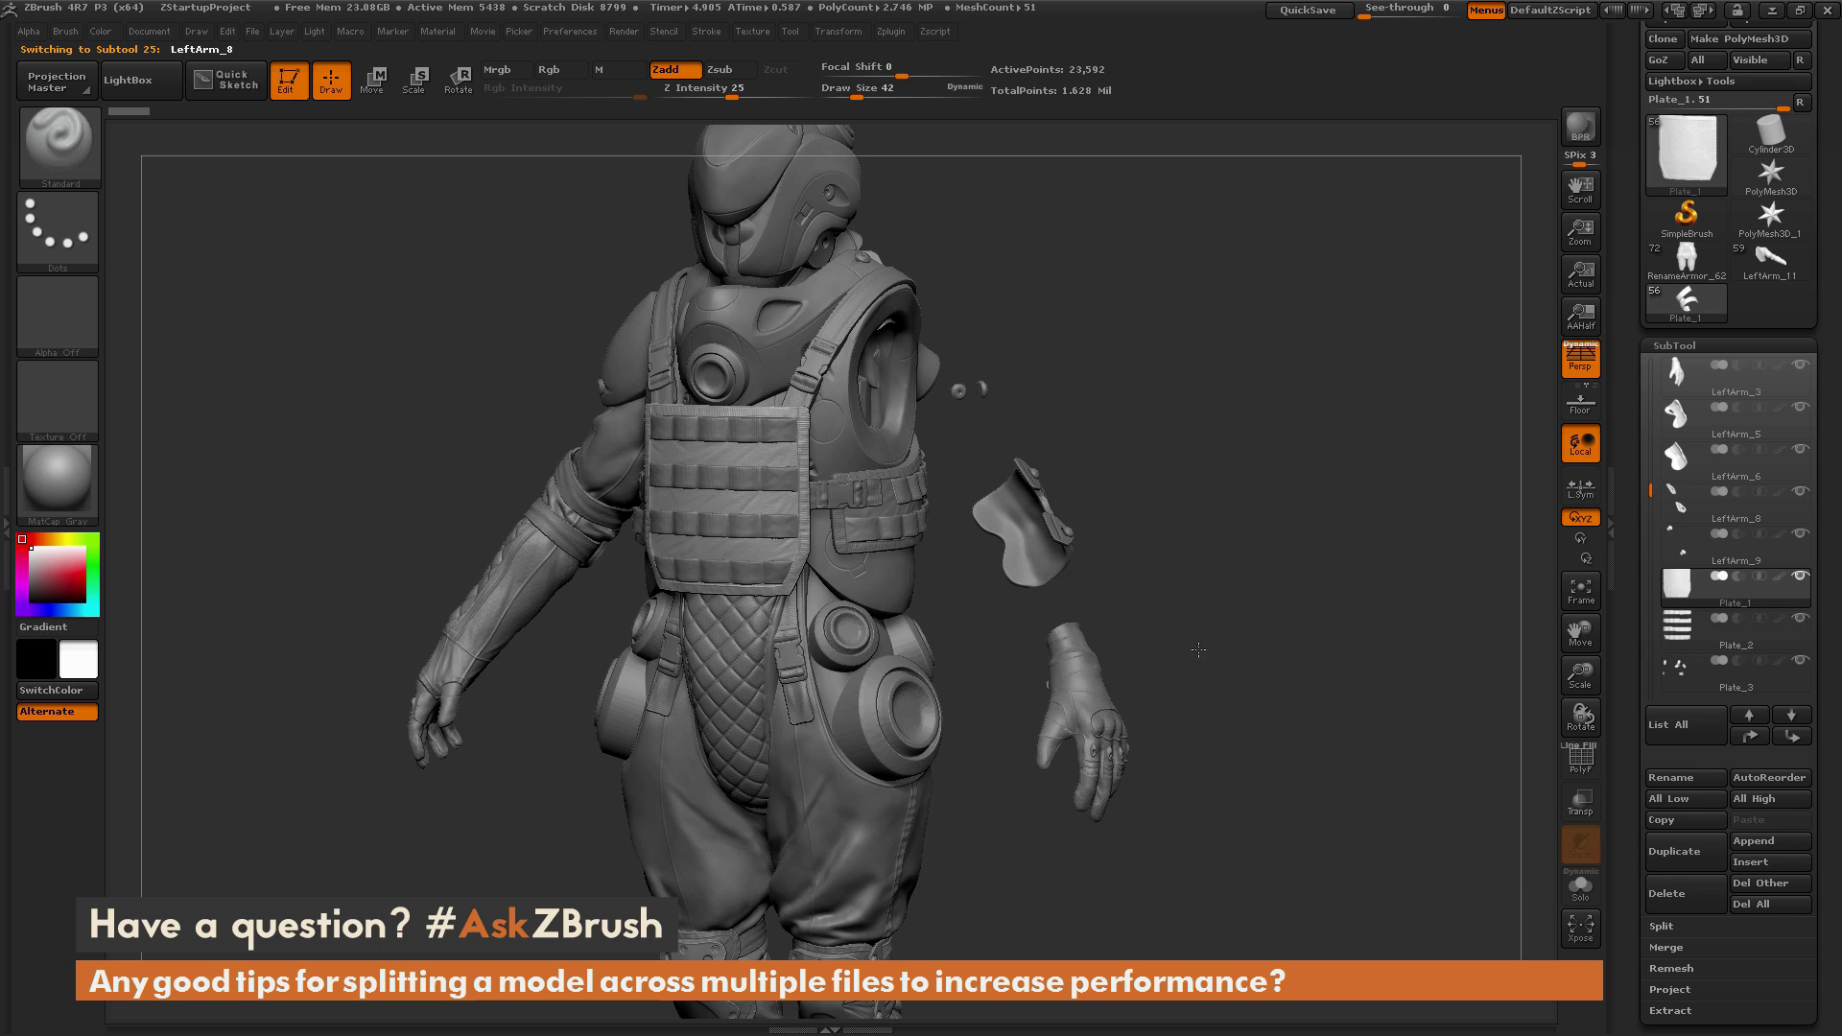
left_click(1674, 893)
Step: Delete the remaining left-arm pieces LeftArm_6, LeftArm_9, LeftArm_5 and LeftArm_1
left_click(1064, 556, "alt")
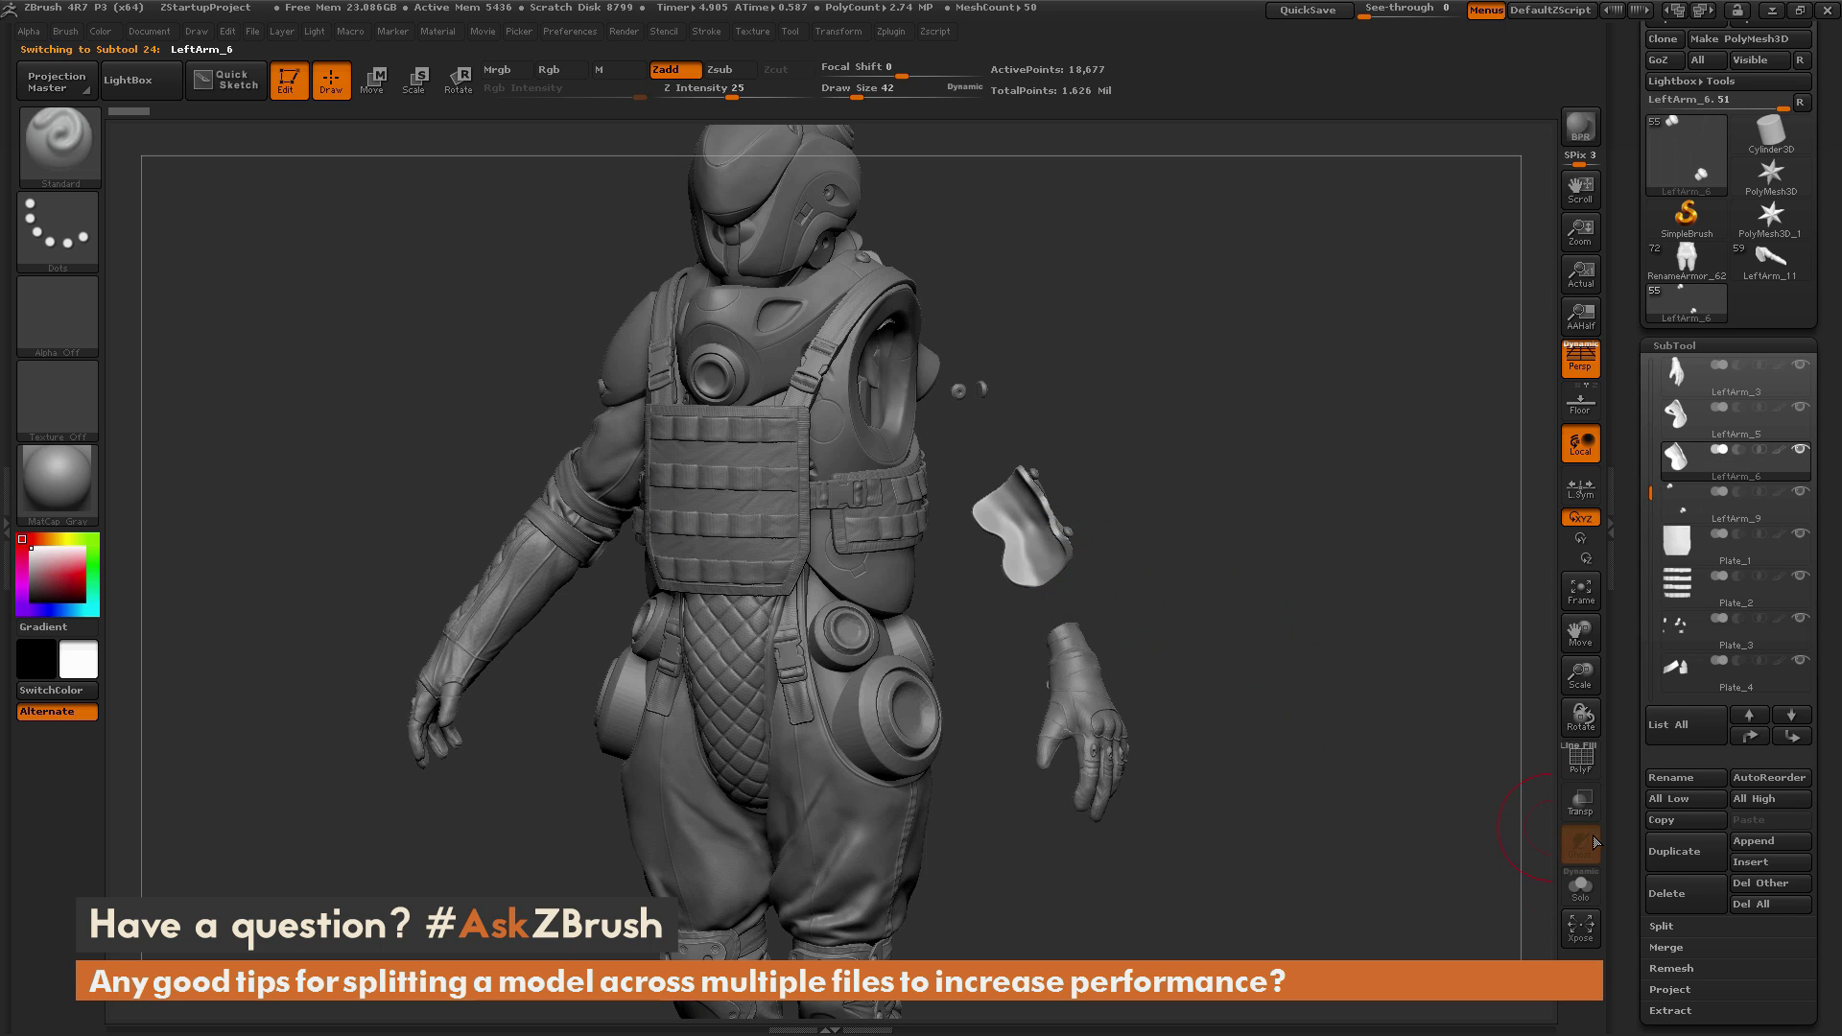
left_click(1671, 896)
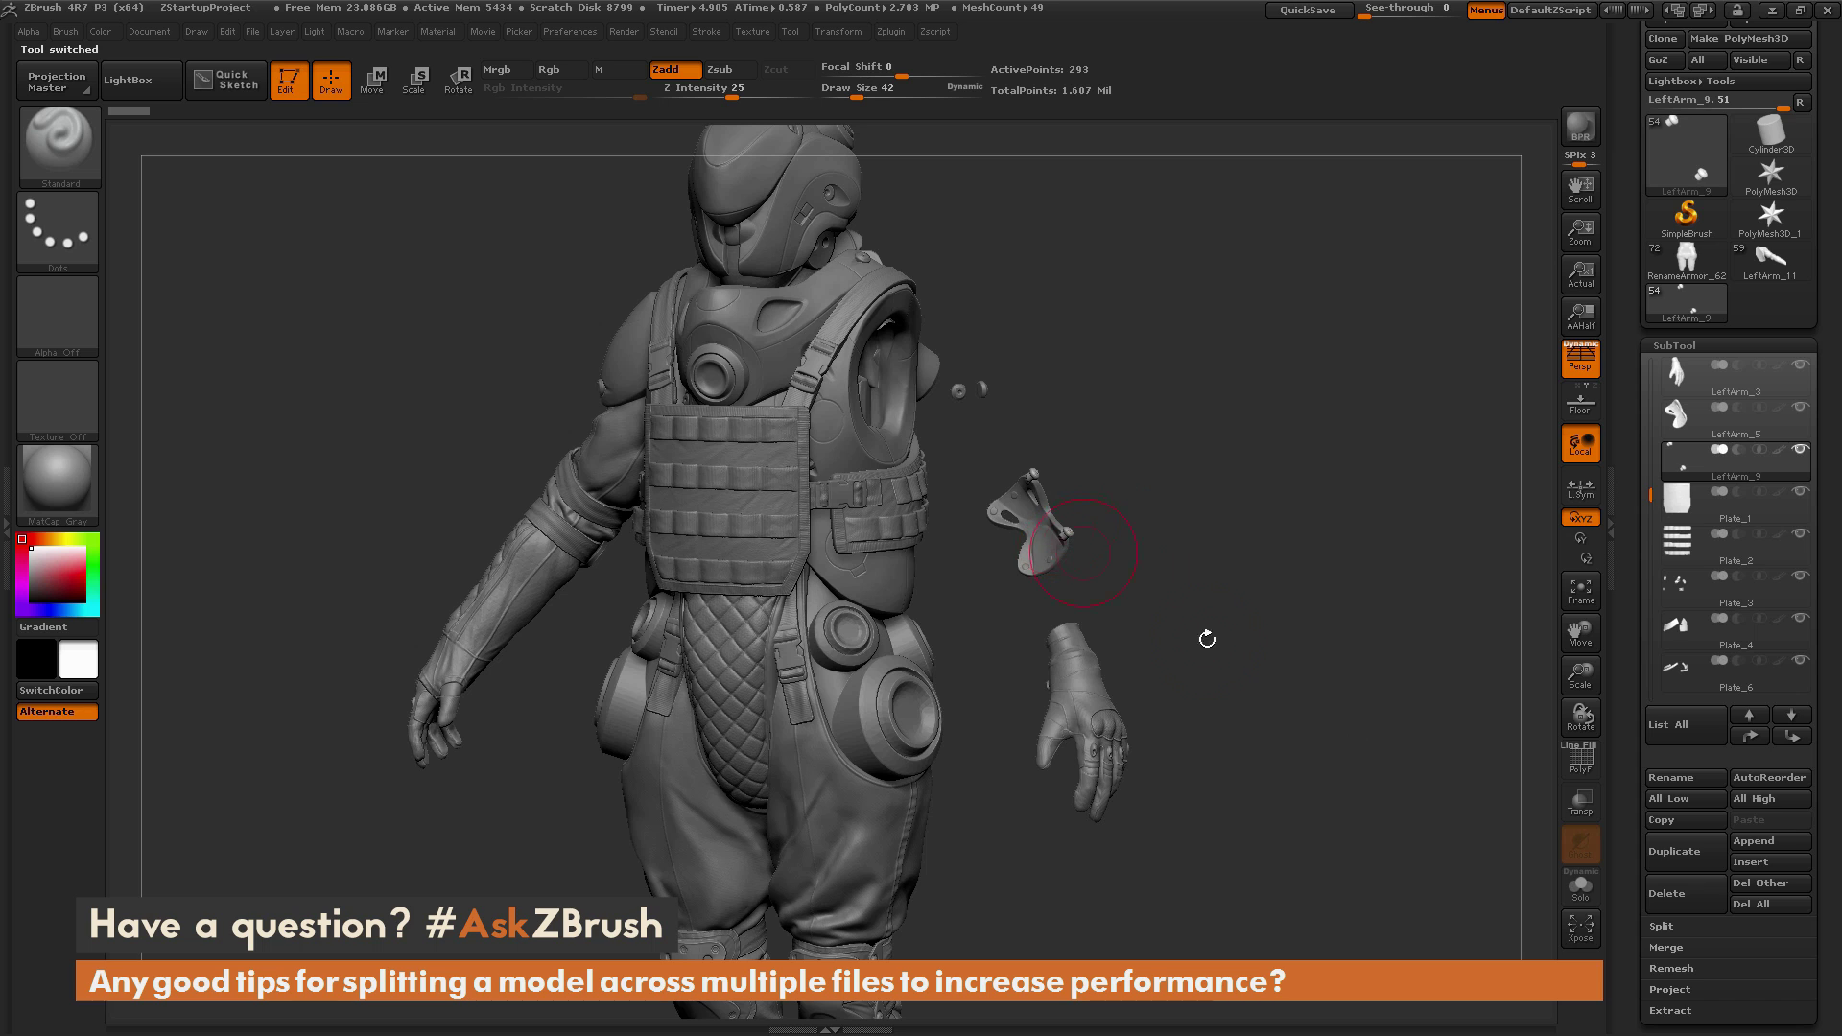
left_click(1670, 893)
left_click(1052, 550, "alt")
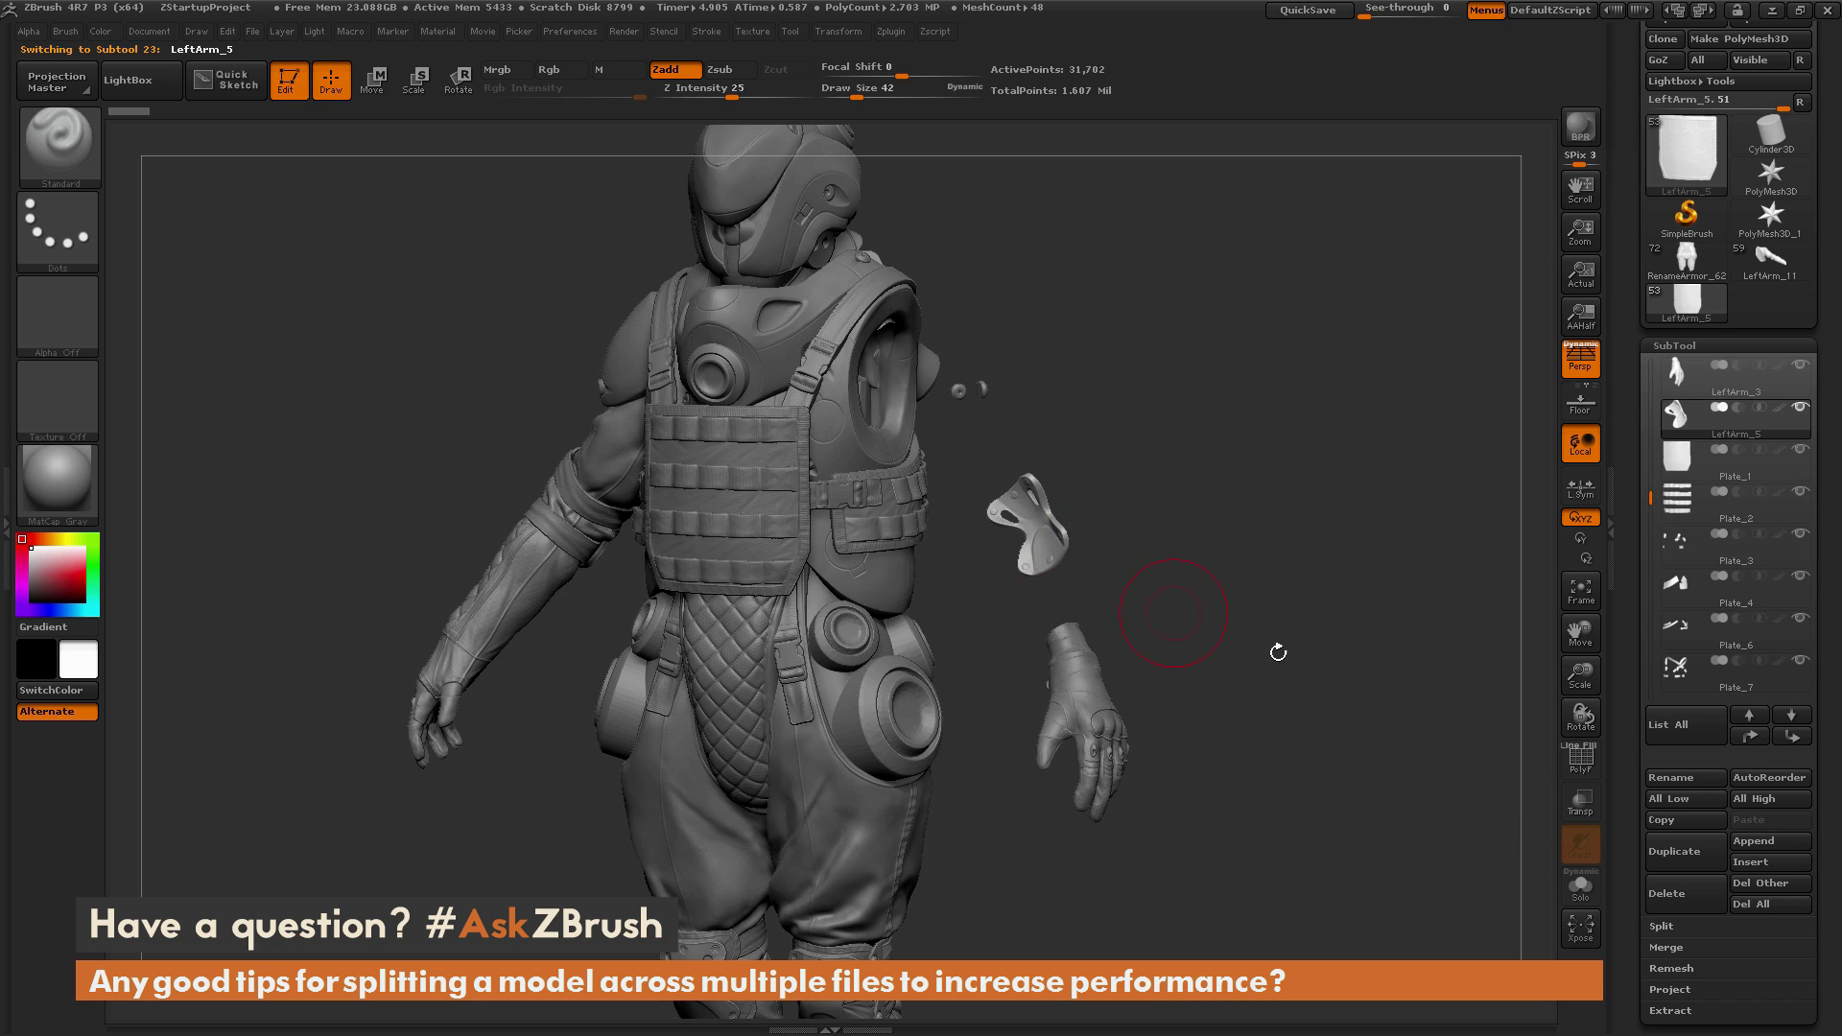
left_click(1669, 893)
left_click(987, 388, "alt")
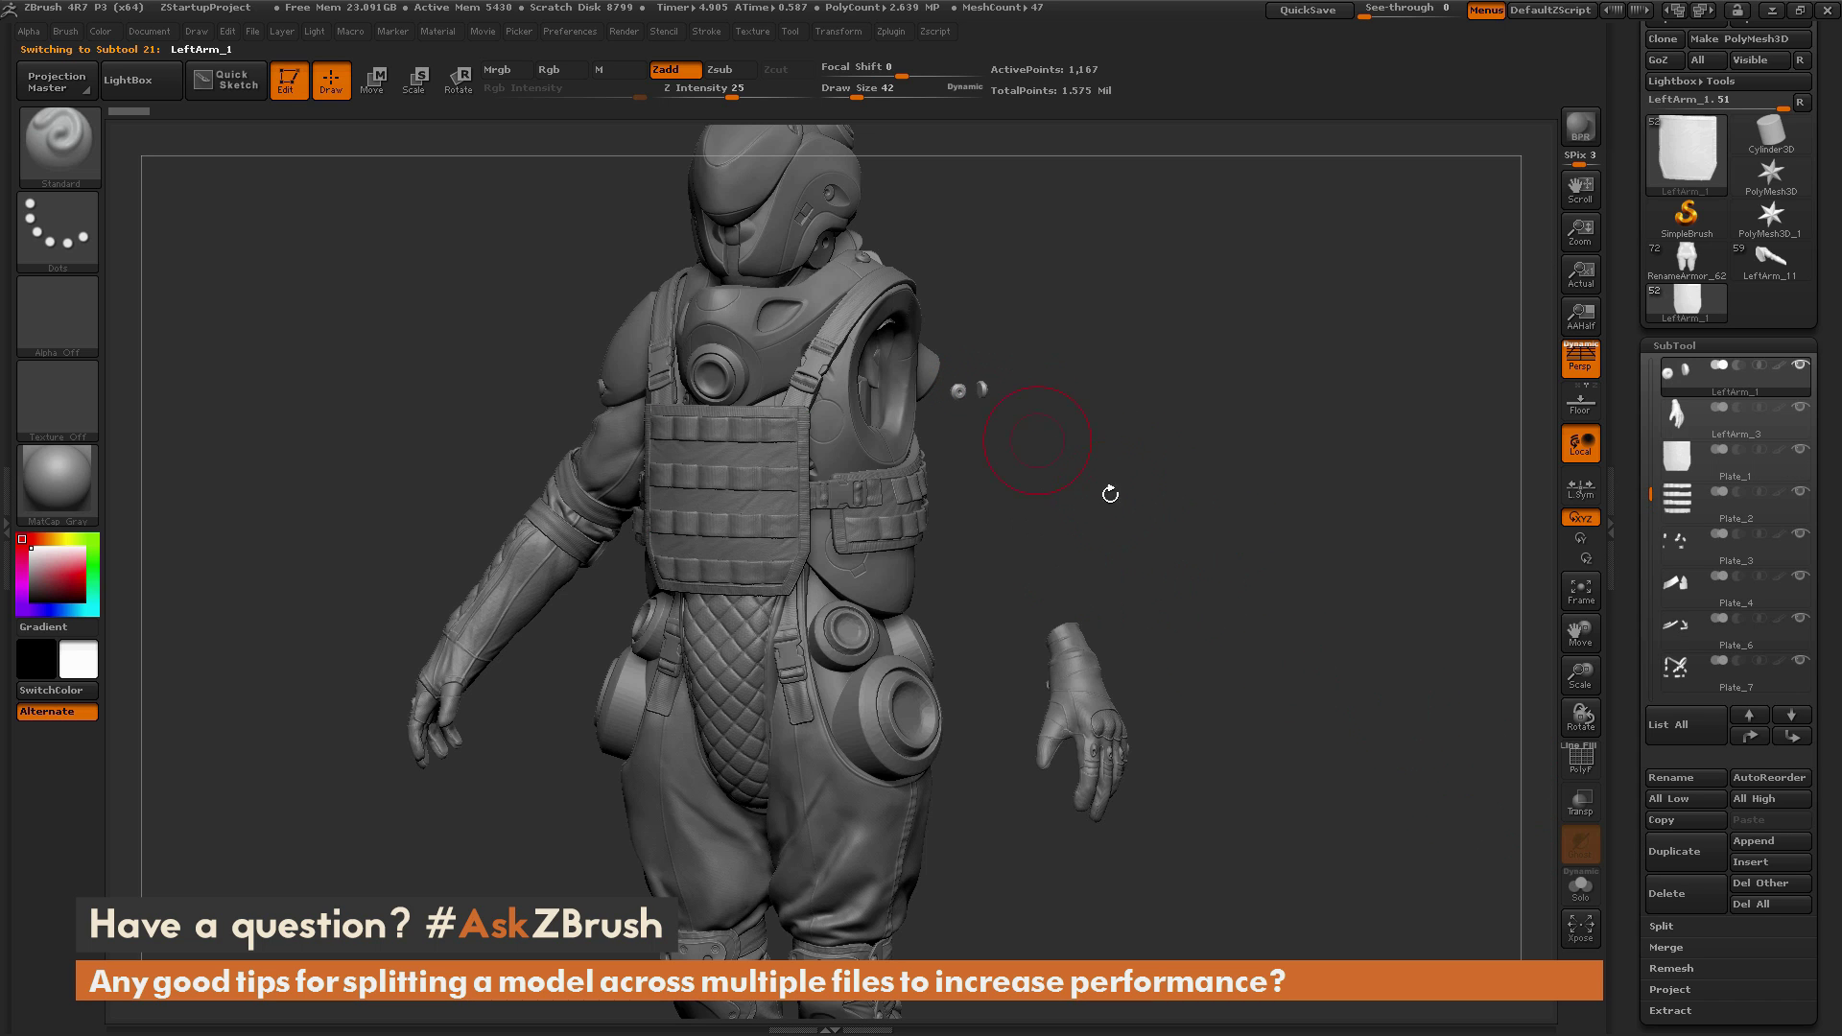
left_click(1670, 893)
Step: Delete right-arm pieces RightArm_2, RightArm_8, RightArm_1 and RightArm_15
mouse_move(1187, 515)
left_mouse_down()
mouse_move(1283, 468)
mouse_move(1165, 487)
left_mouse_up()
left_click(647, 349, "alt")
left_click(1674, 893)
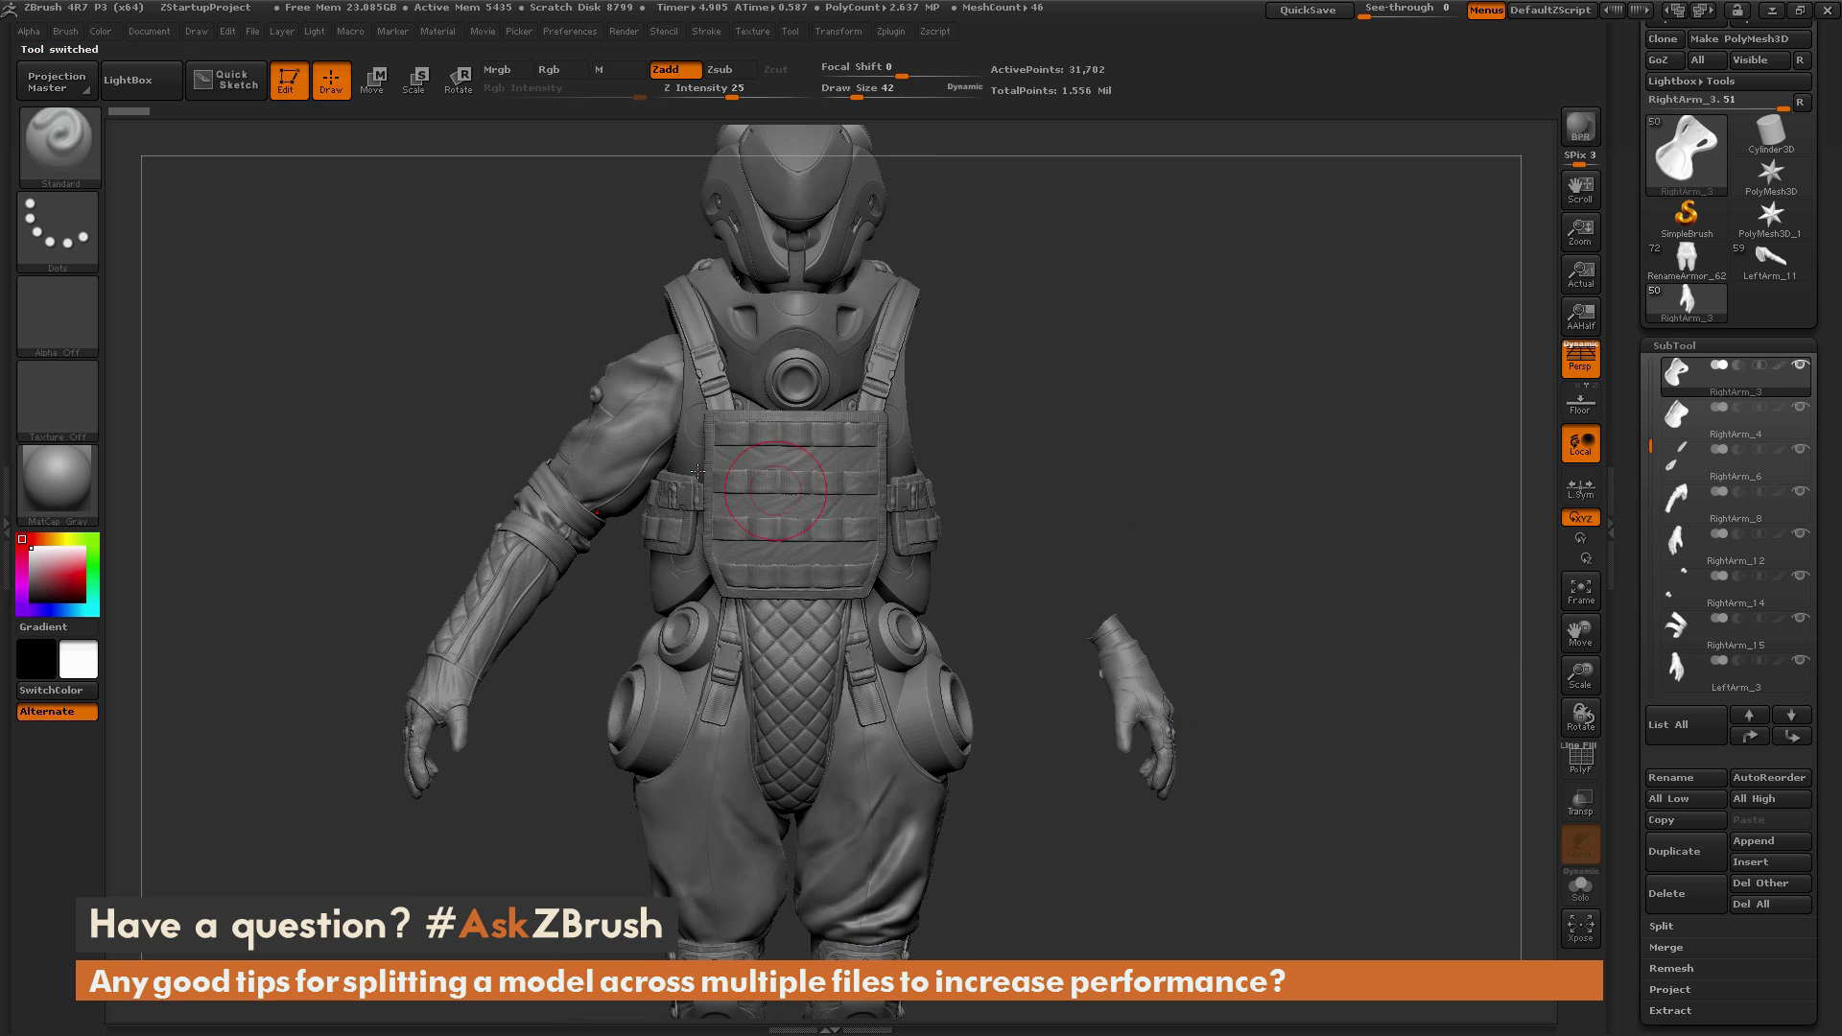
left_click(652, 434, "alt")
left_click(1674, 893)
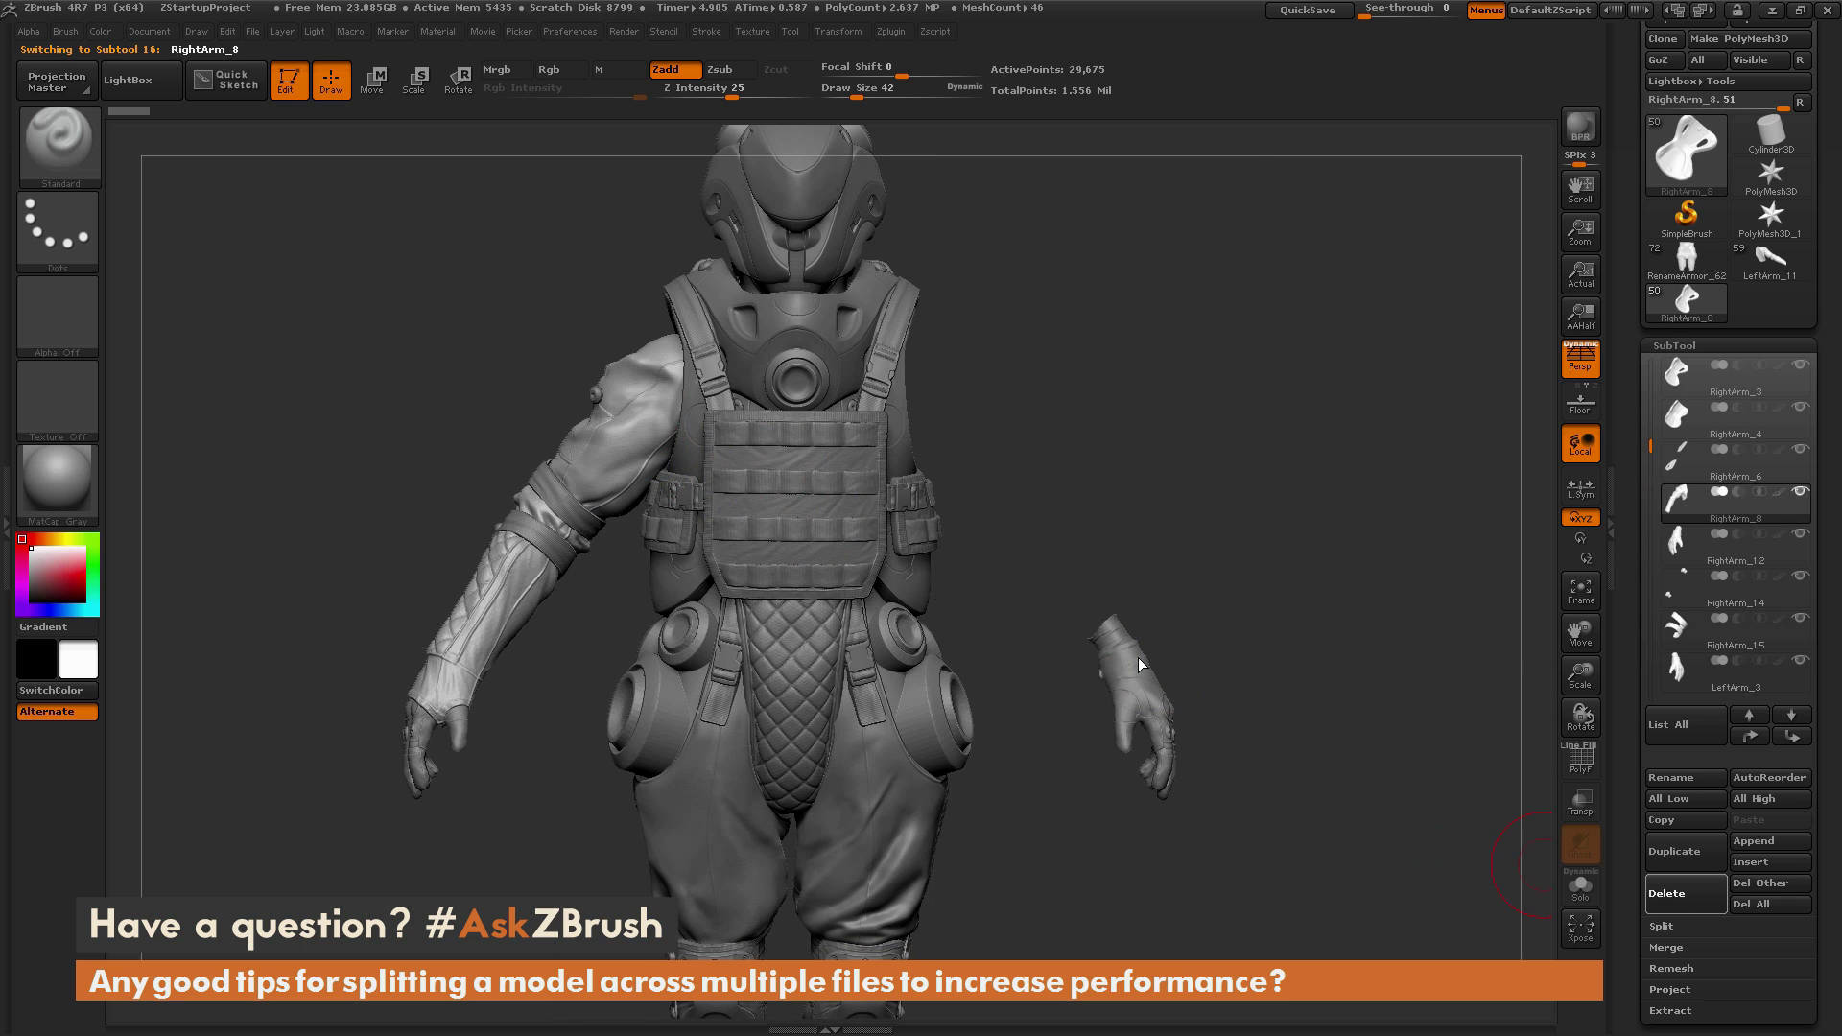
left_click(596, 394, "alt")
left_click(1683, 908)
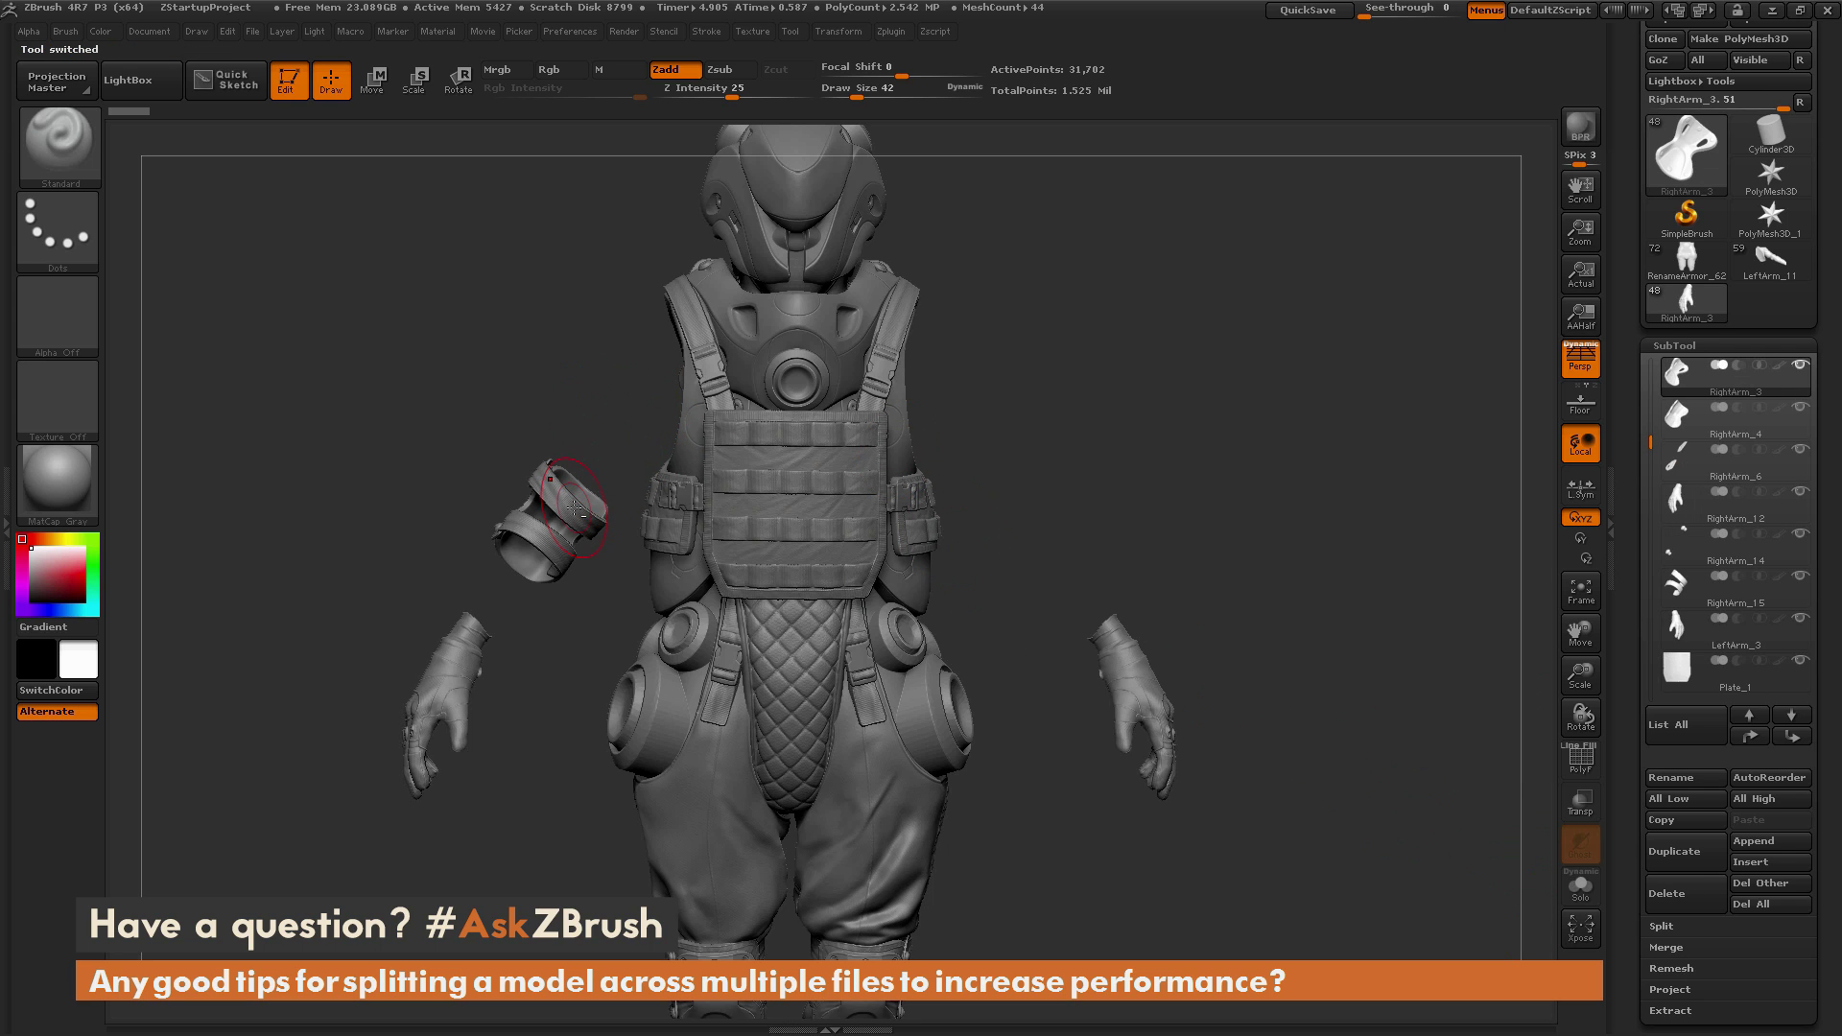
left_click(1152, 773, "alt")
left_click(1660, 891)
Step: Delete RightArm_6, RightArm_4, RightArm_14 and RightArm_3, leaving bare hands
left_click_drag(1275, 563, 590, 518)
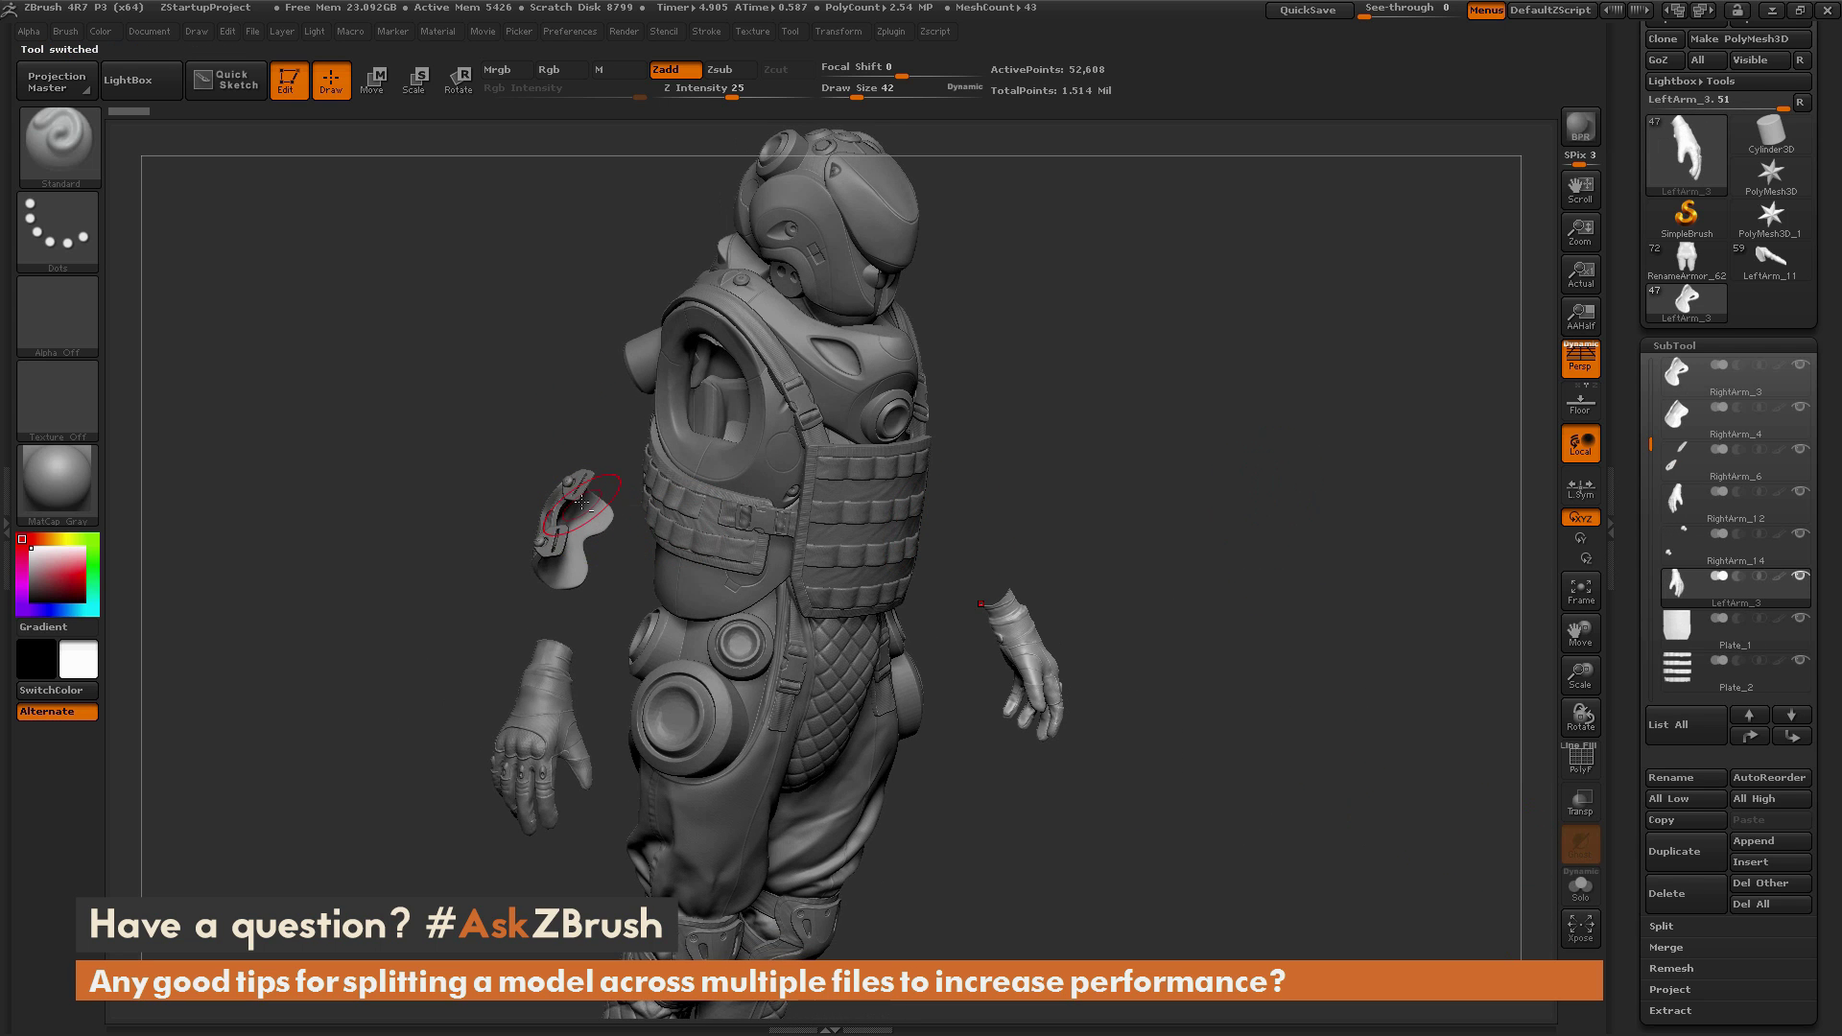
left_click(1669, 892)
left_click(573, 527, "alt")
left_click(1669, 892)
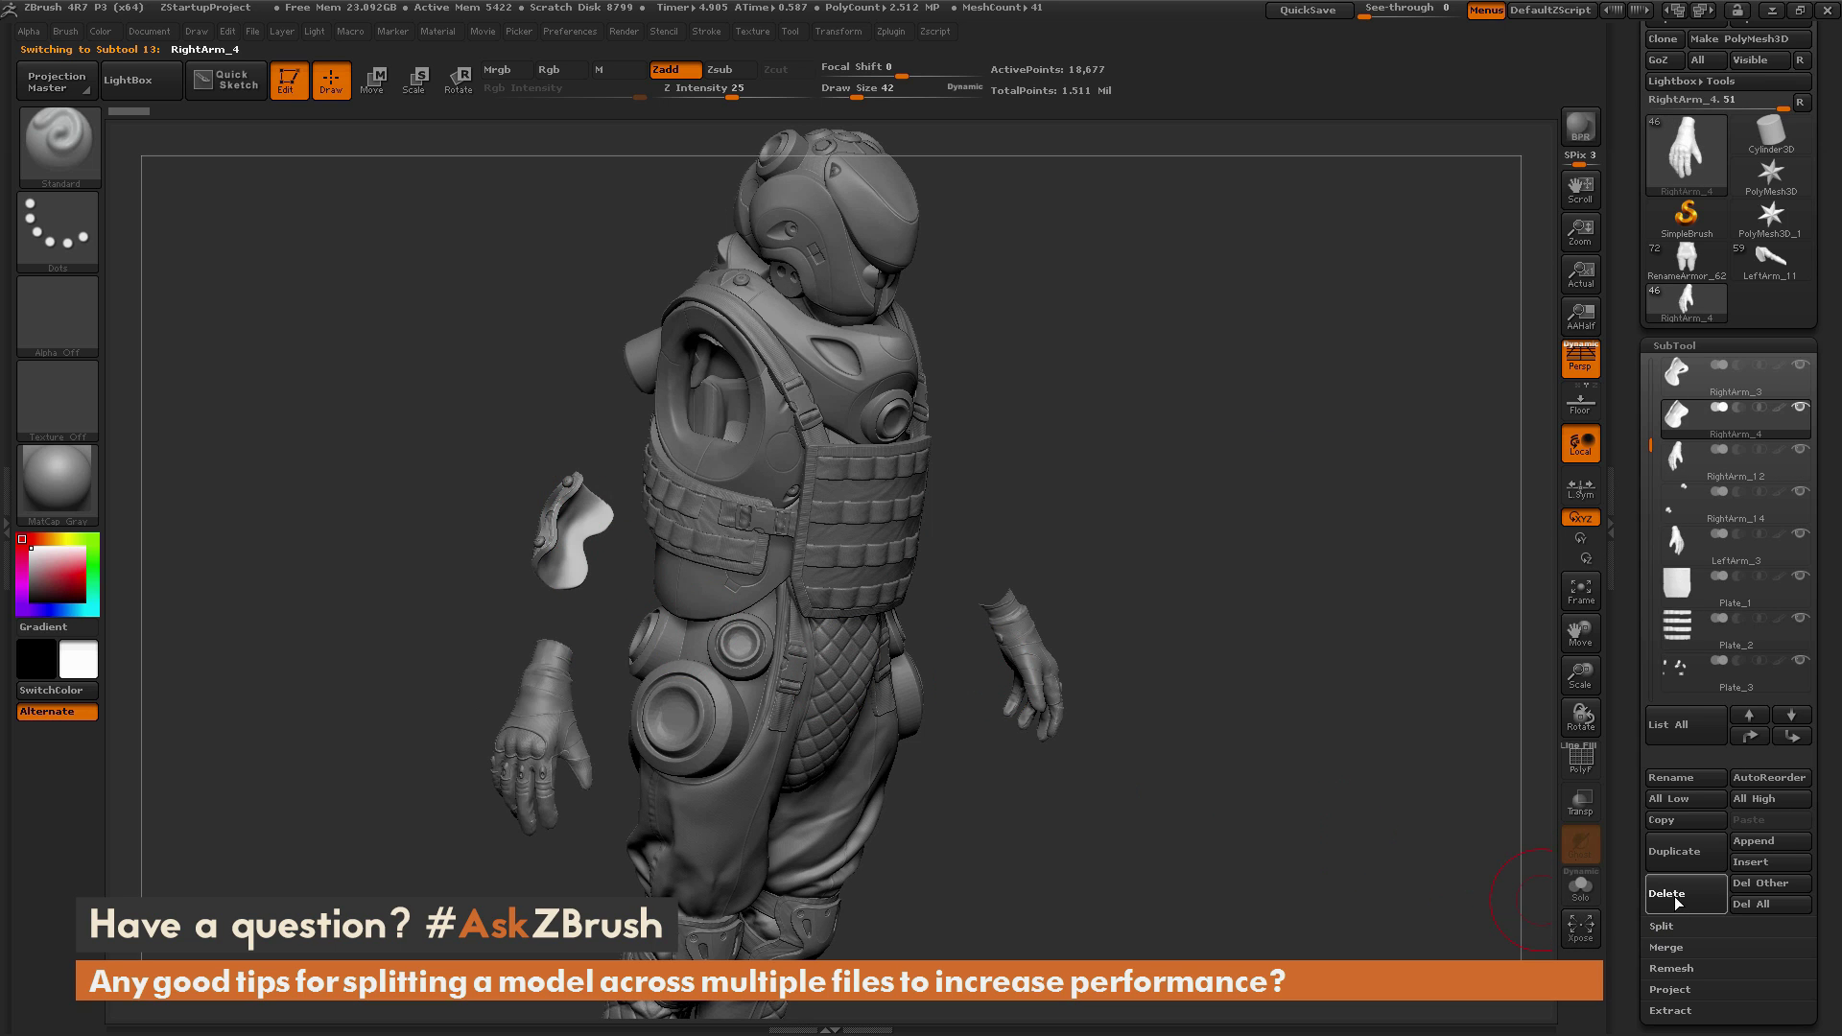
left_click(569, 487, "alt")
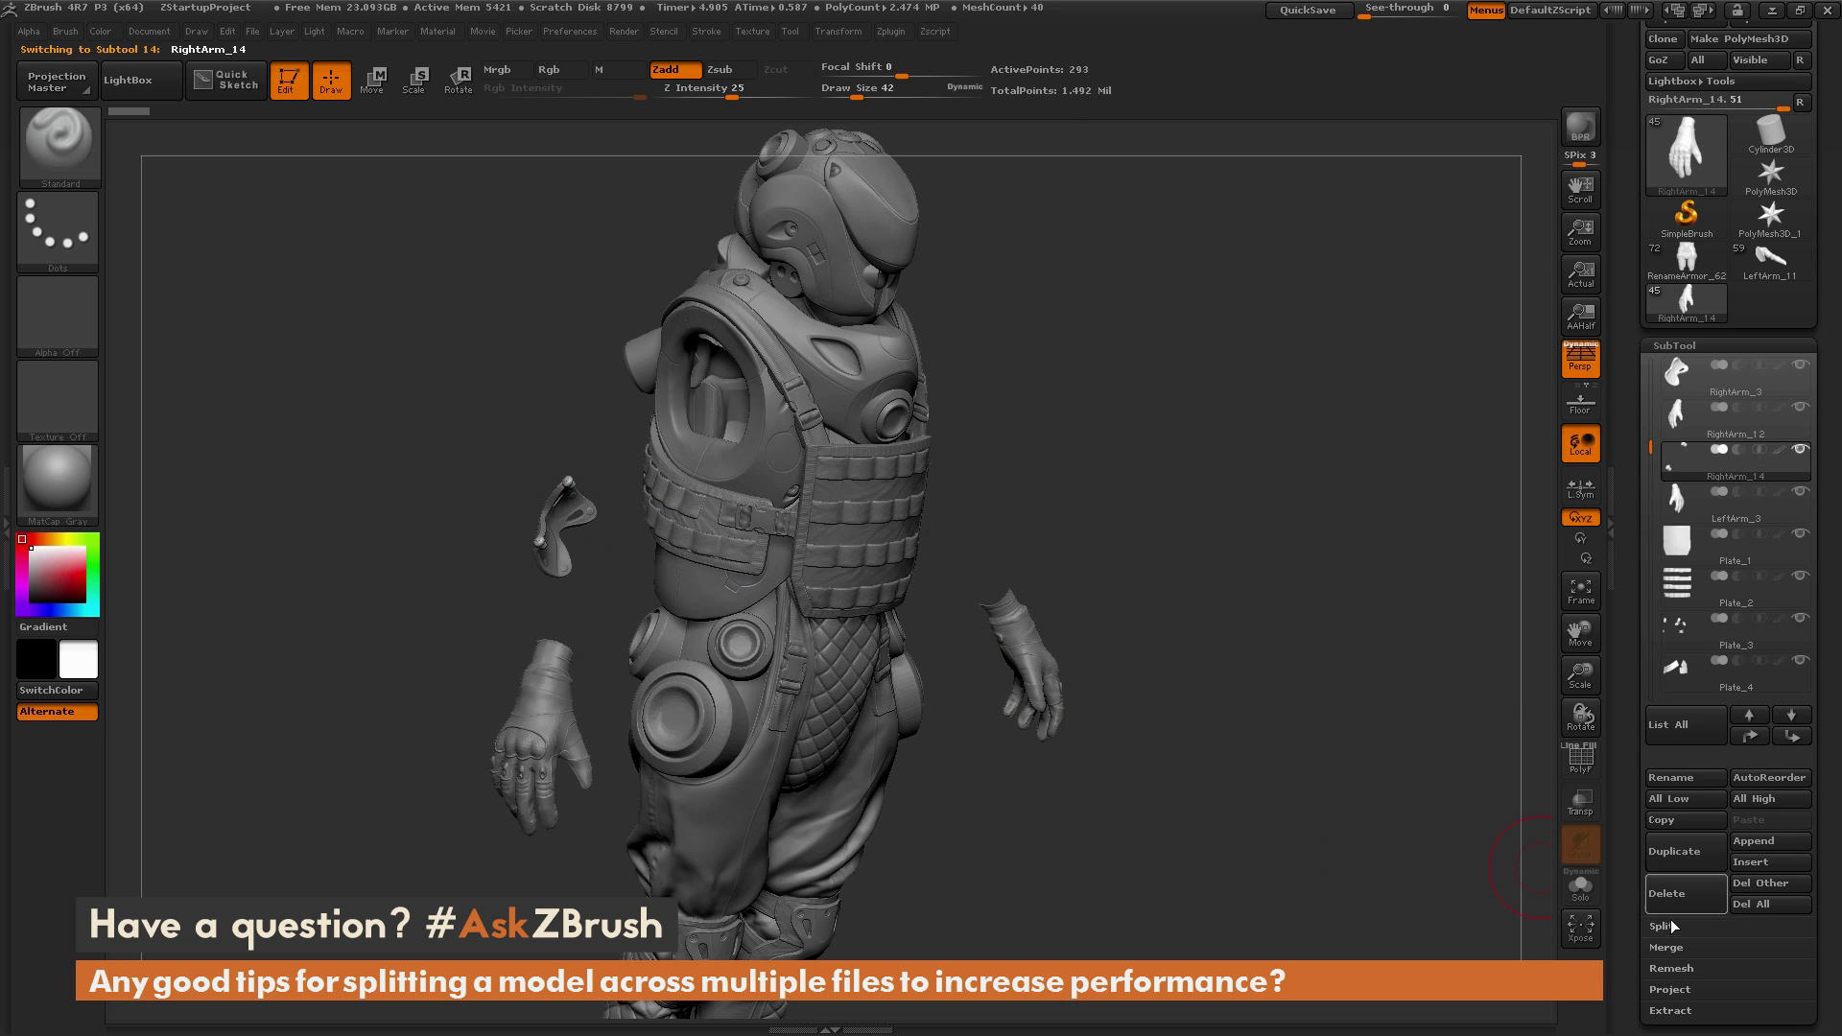
left_click(1669, 893)
left_click(560, 506, "alt")
left_click(1669, 892)
Step: Orbit the stripped 43-subtool model from front to a three-quarter back view
left_click_drag(1328, 518, 634, 266, "shift")
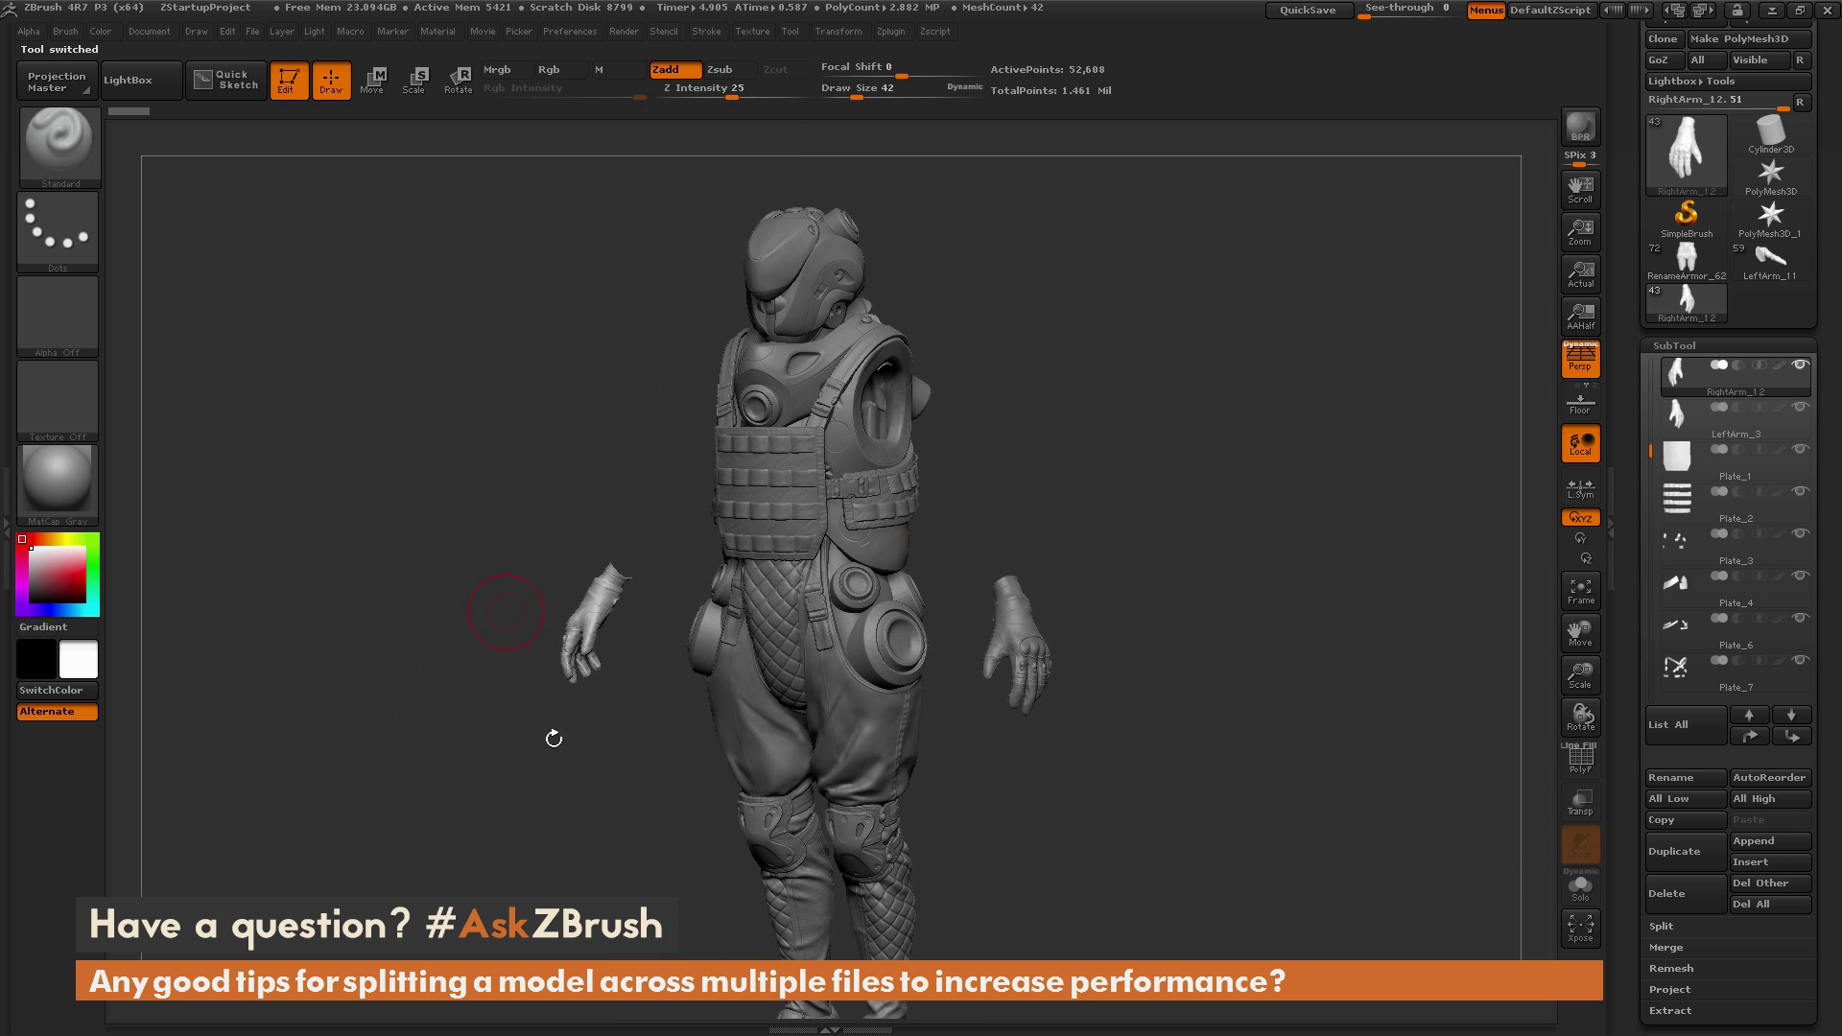
mouse_move(1192, 401)
left_mouse_down()
mouse_move(1175, 403)
mouse_move(1209, 403)
left_mouse_up()
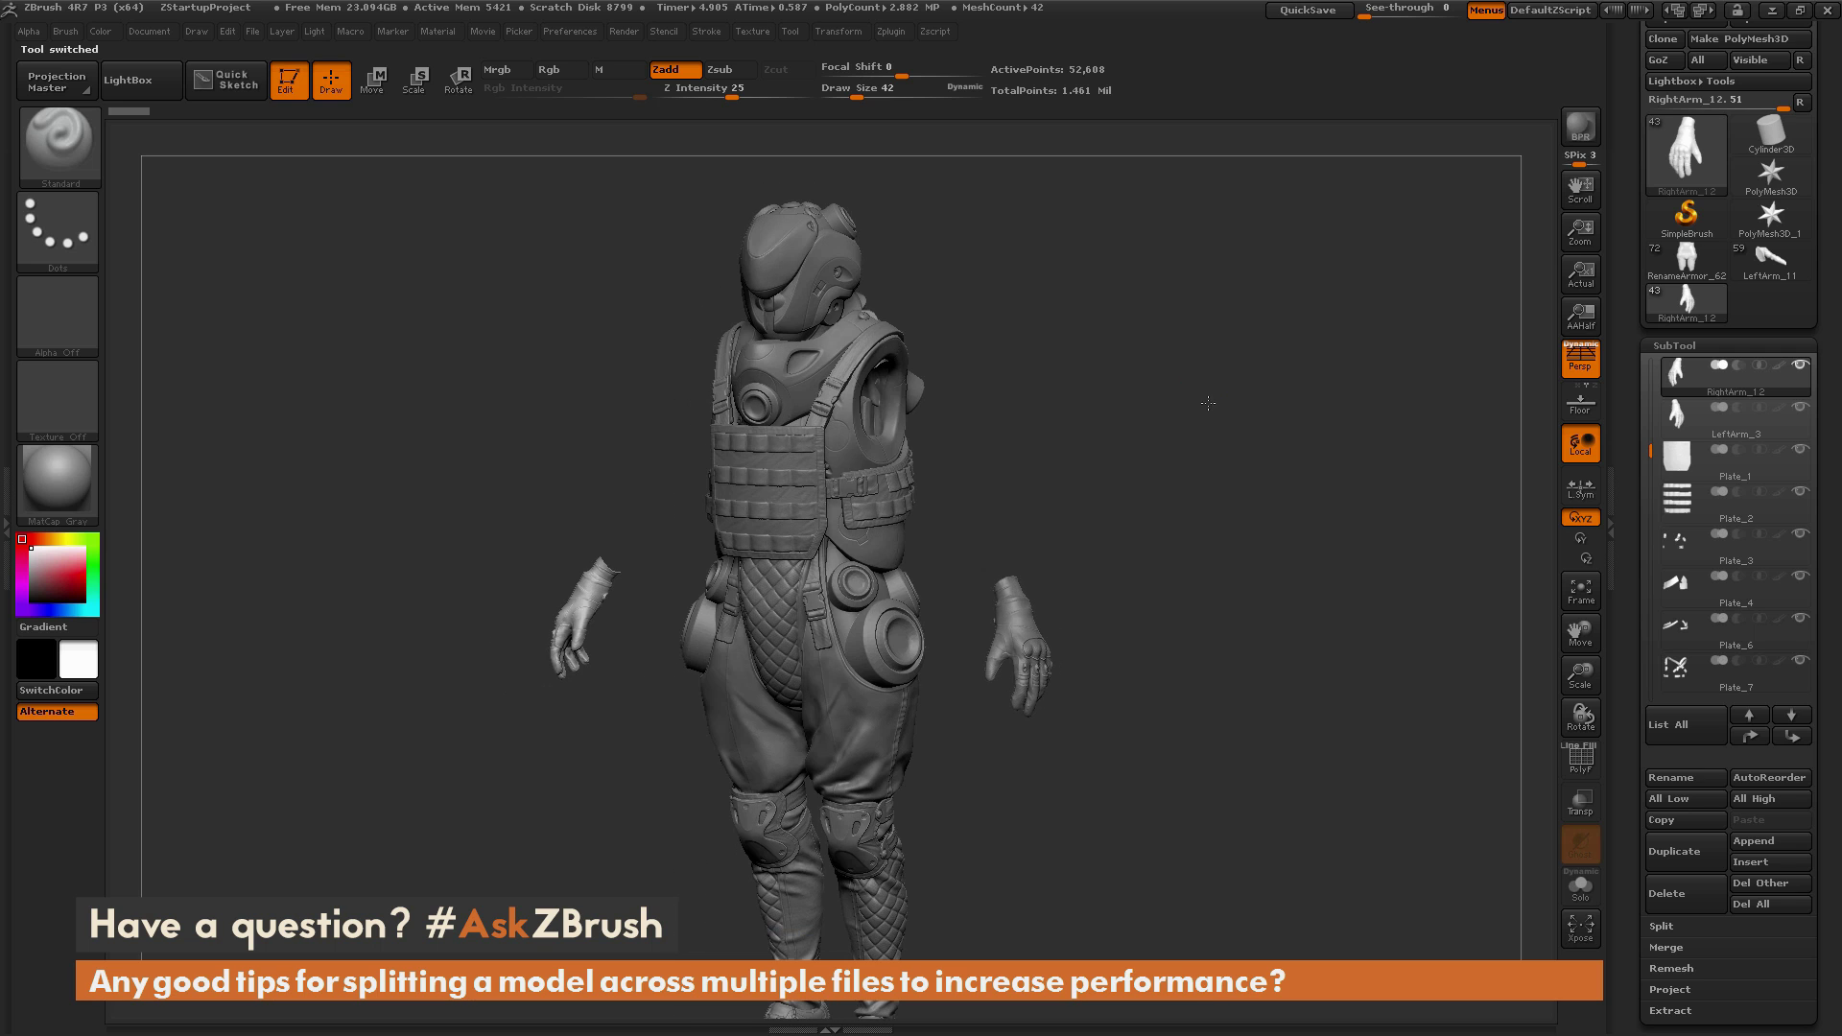
left_click_drag(1179, 505, 1079, 494)
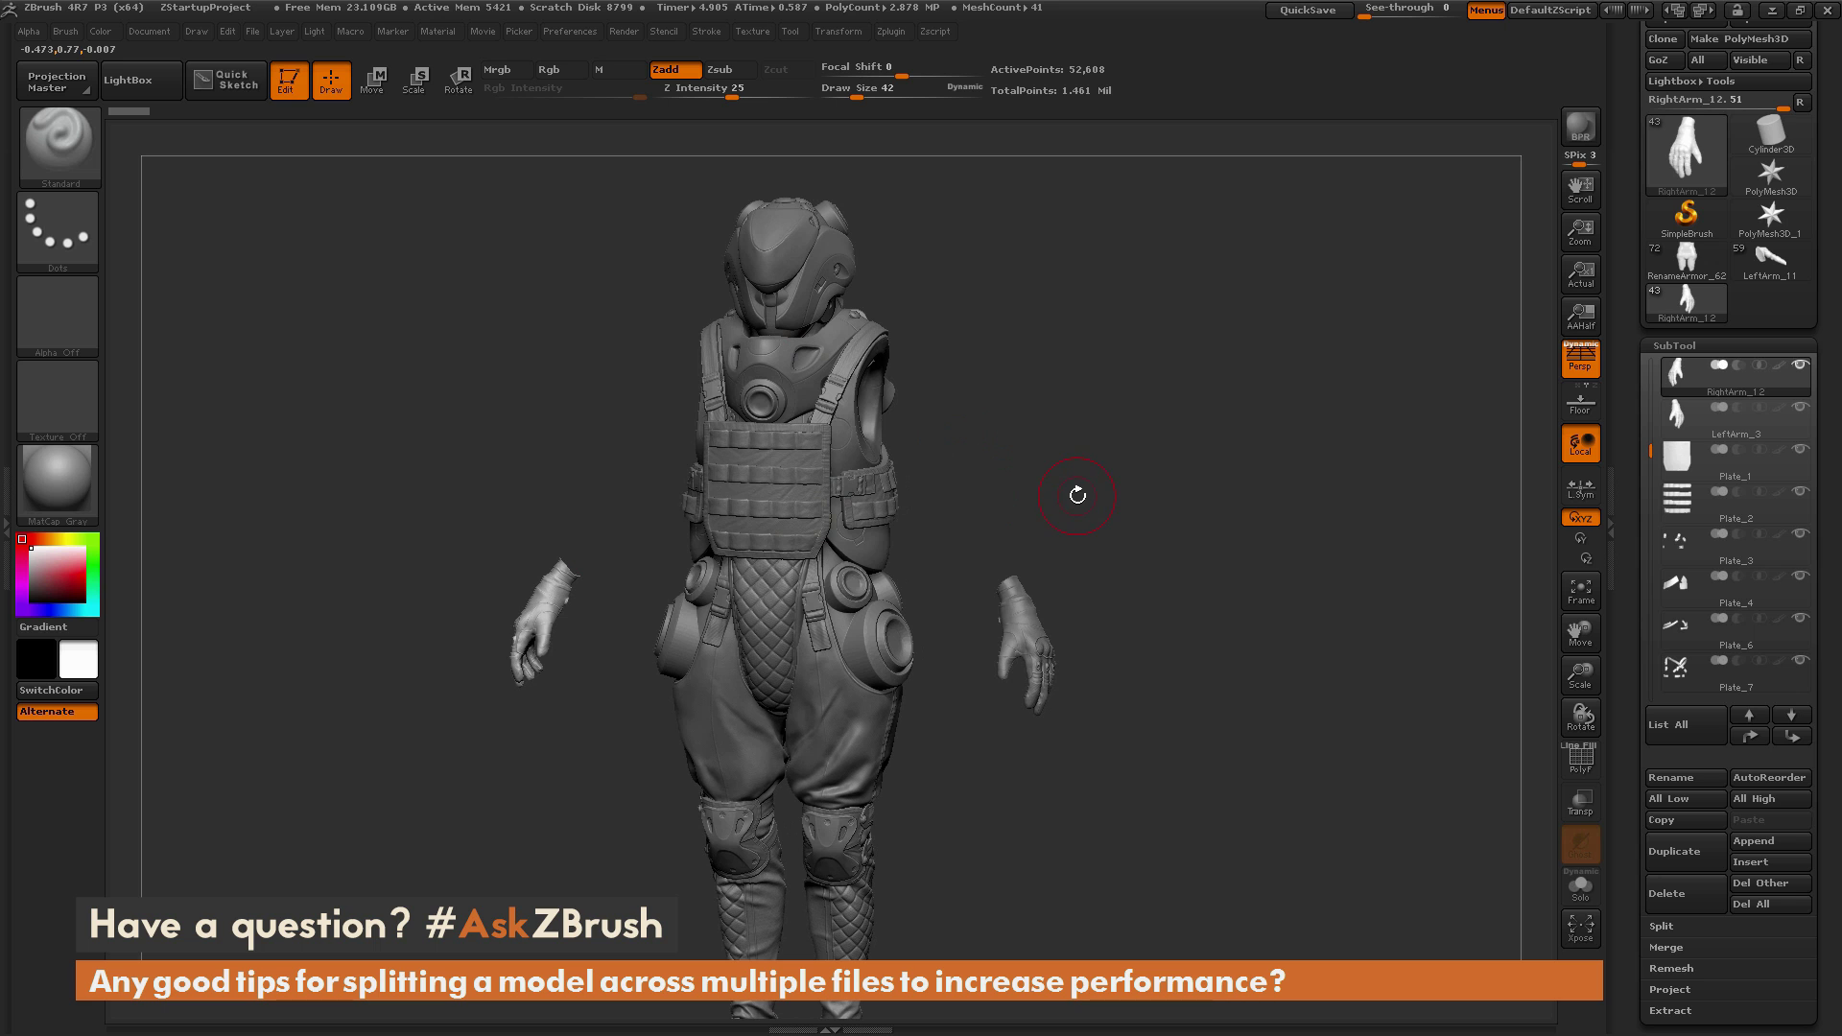
left_click_drag(962, 493, 1439, 383)
mouse_move(1685, 261)
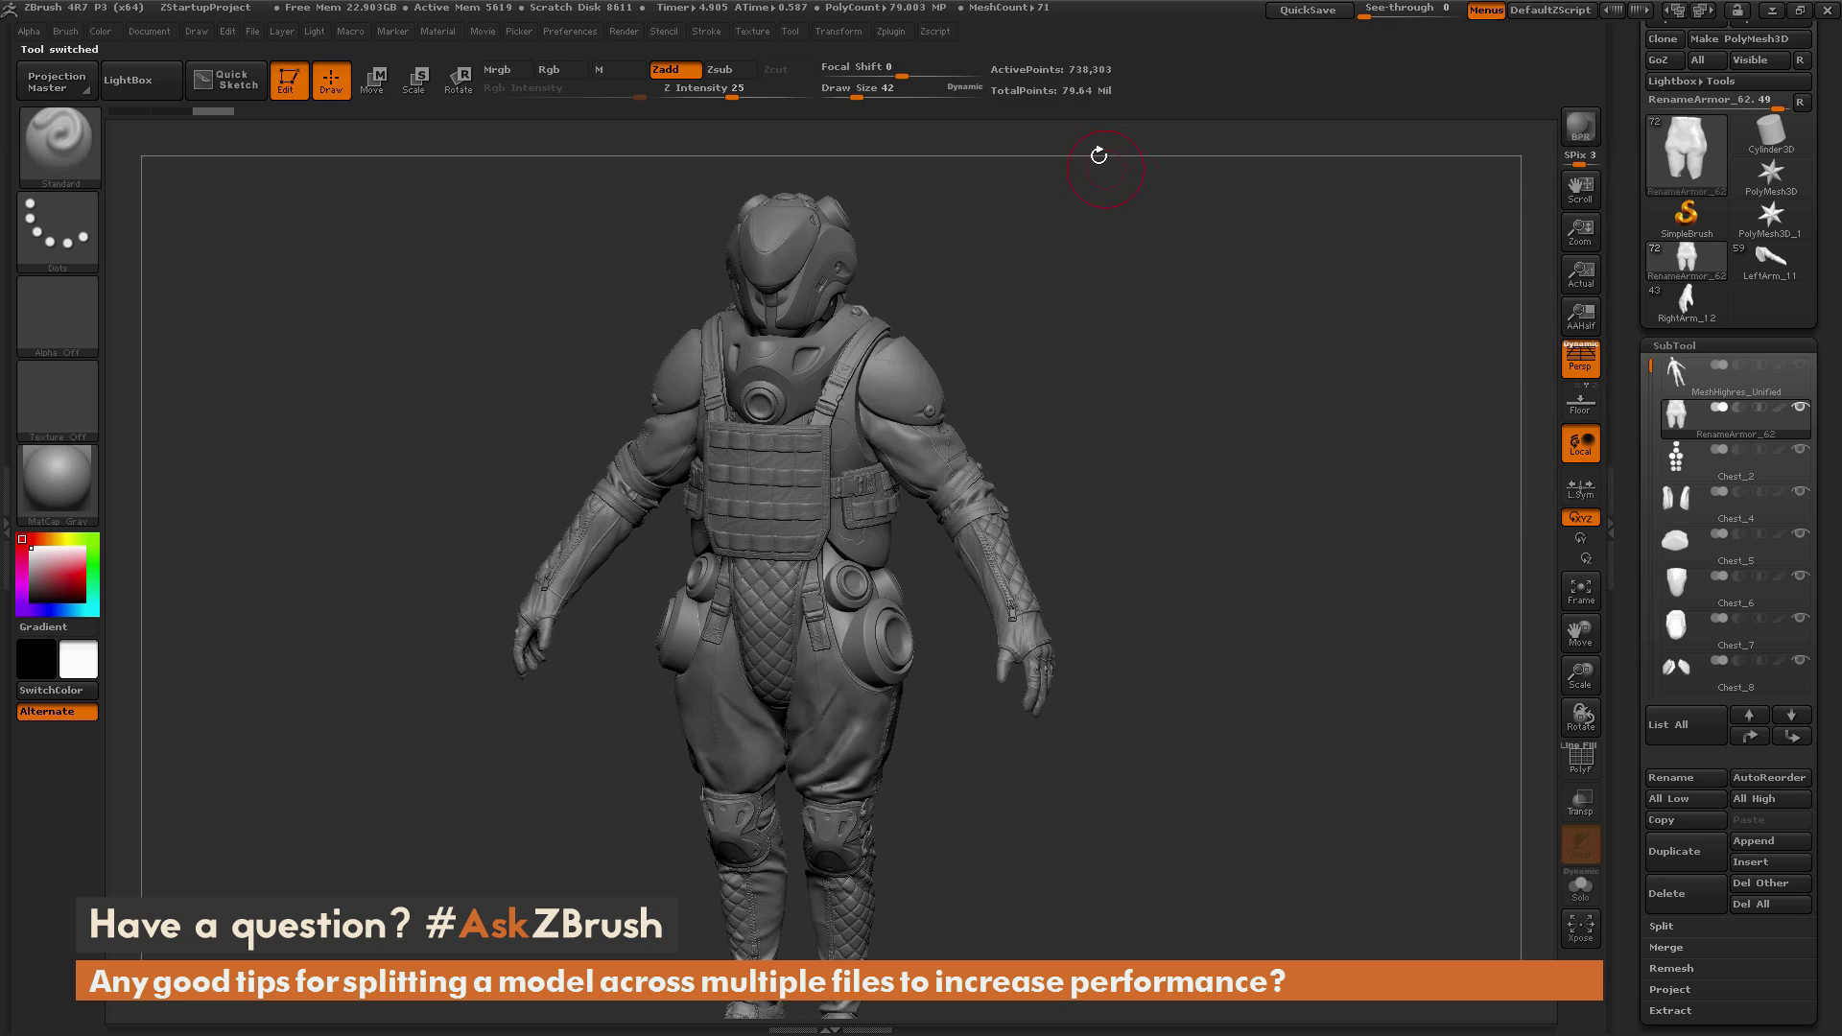
Step: Copy the LeftArm_2 subtool from the full character and paste it into RightArm_12
left_click(908, 388, "alt")
left_click_drag(1269, 481, 1297, 576)
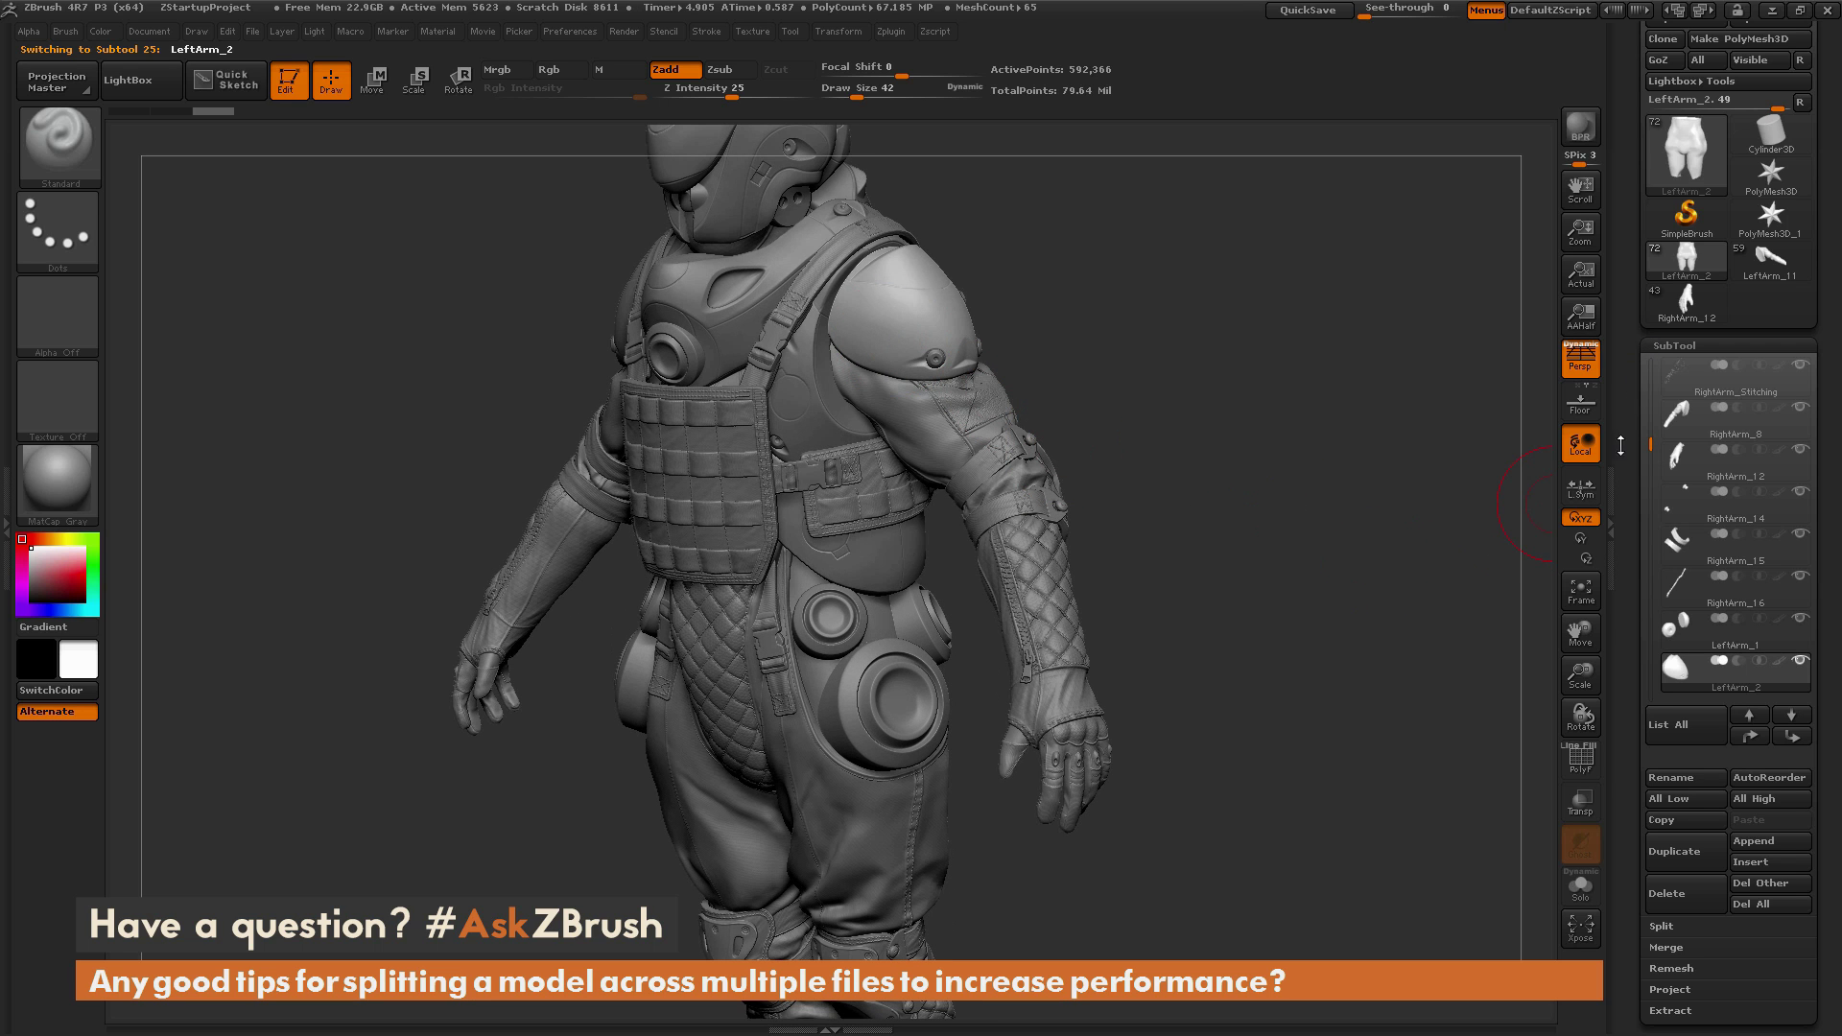
scroll(1669, 672, "down", 4)
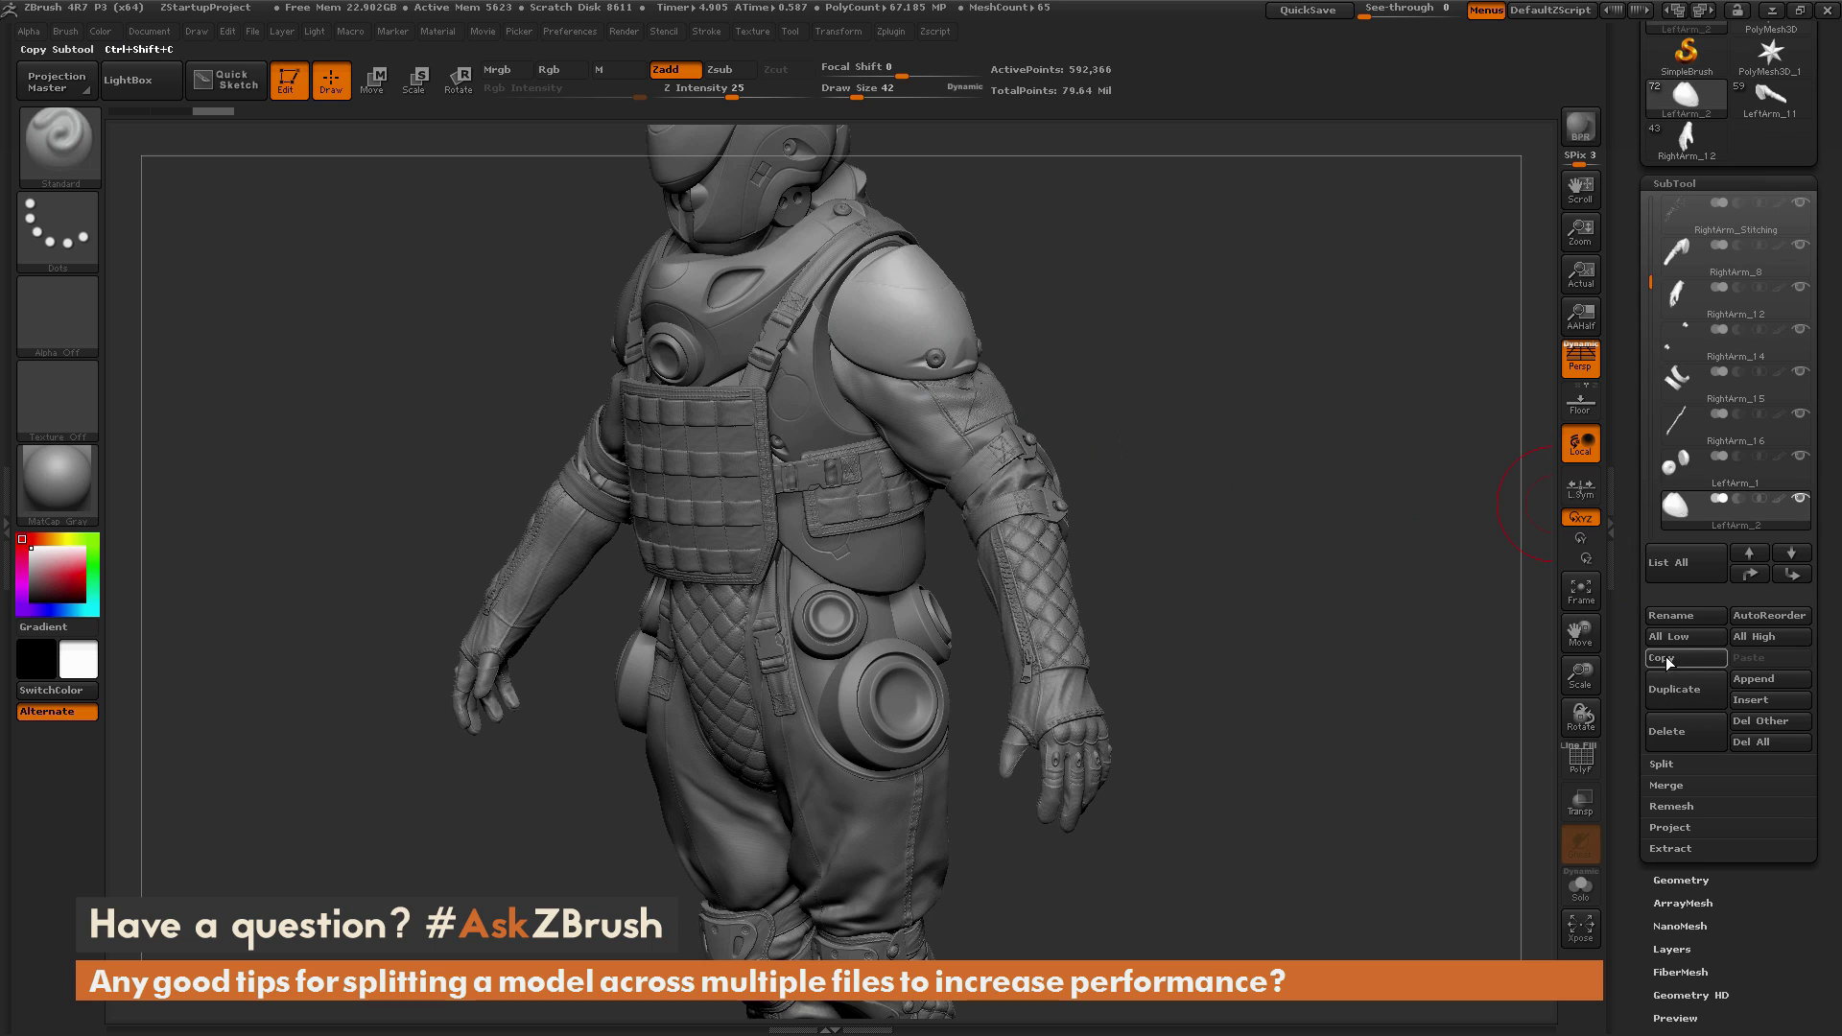
left_click(1689, 658)
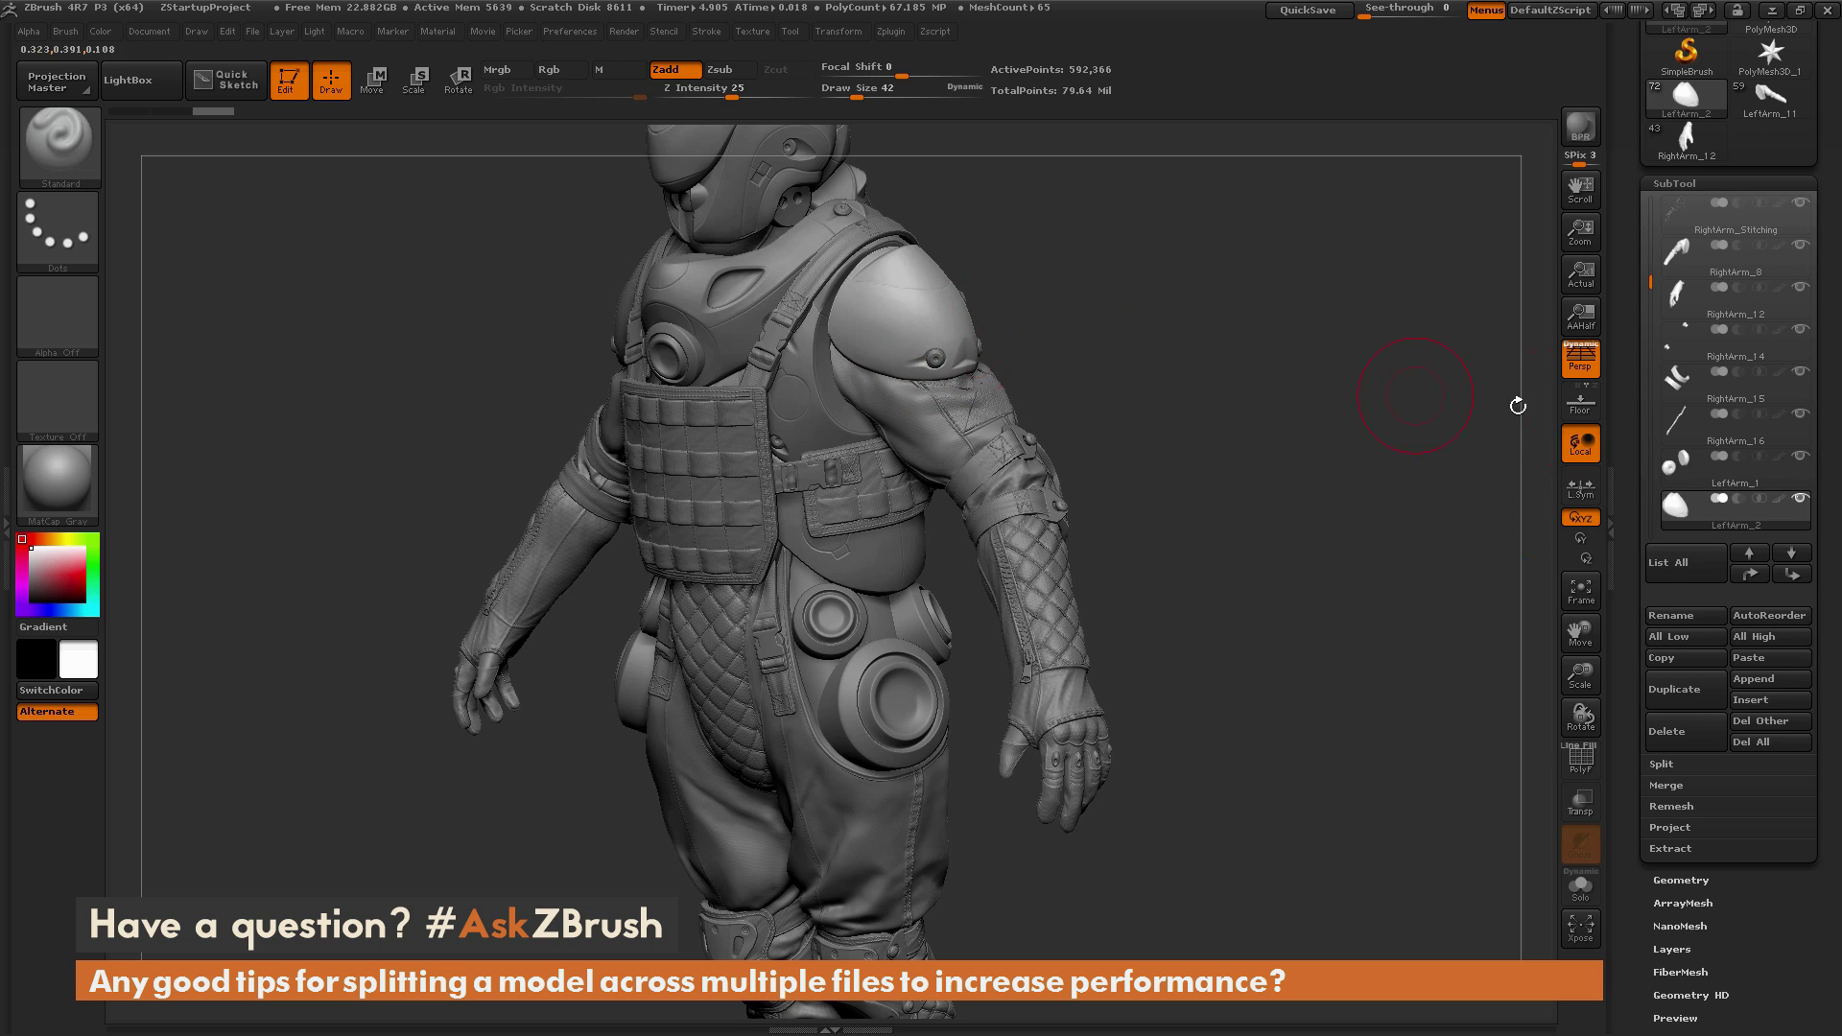
scroll(1671, 729, "up", 3)
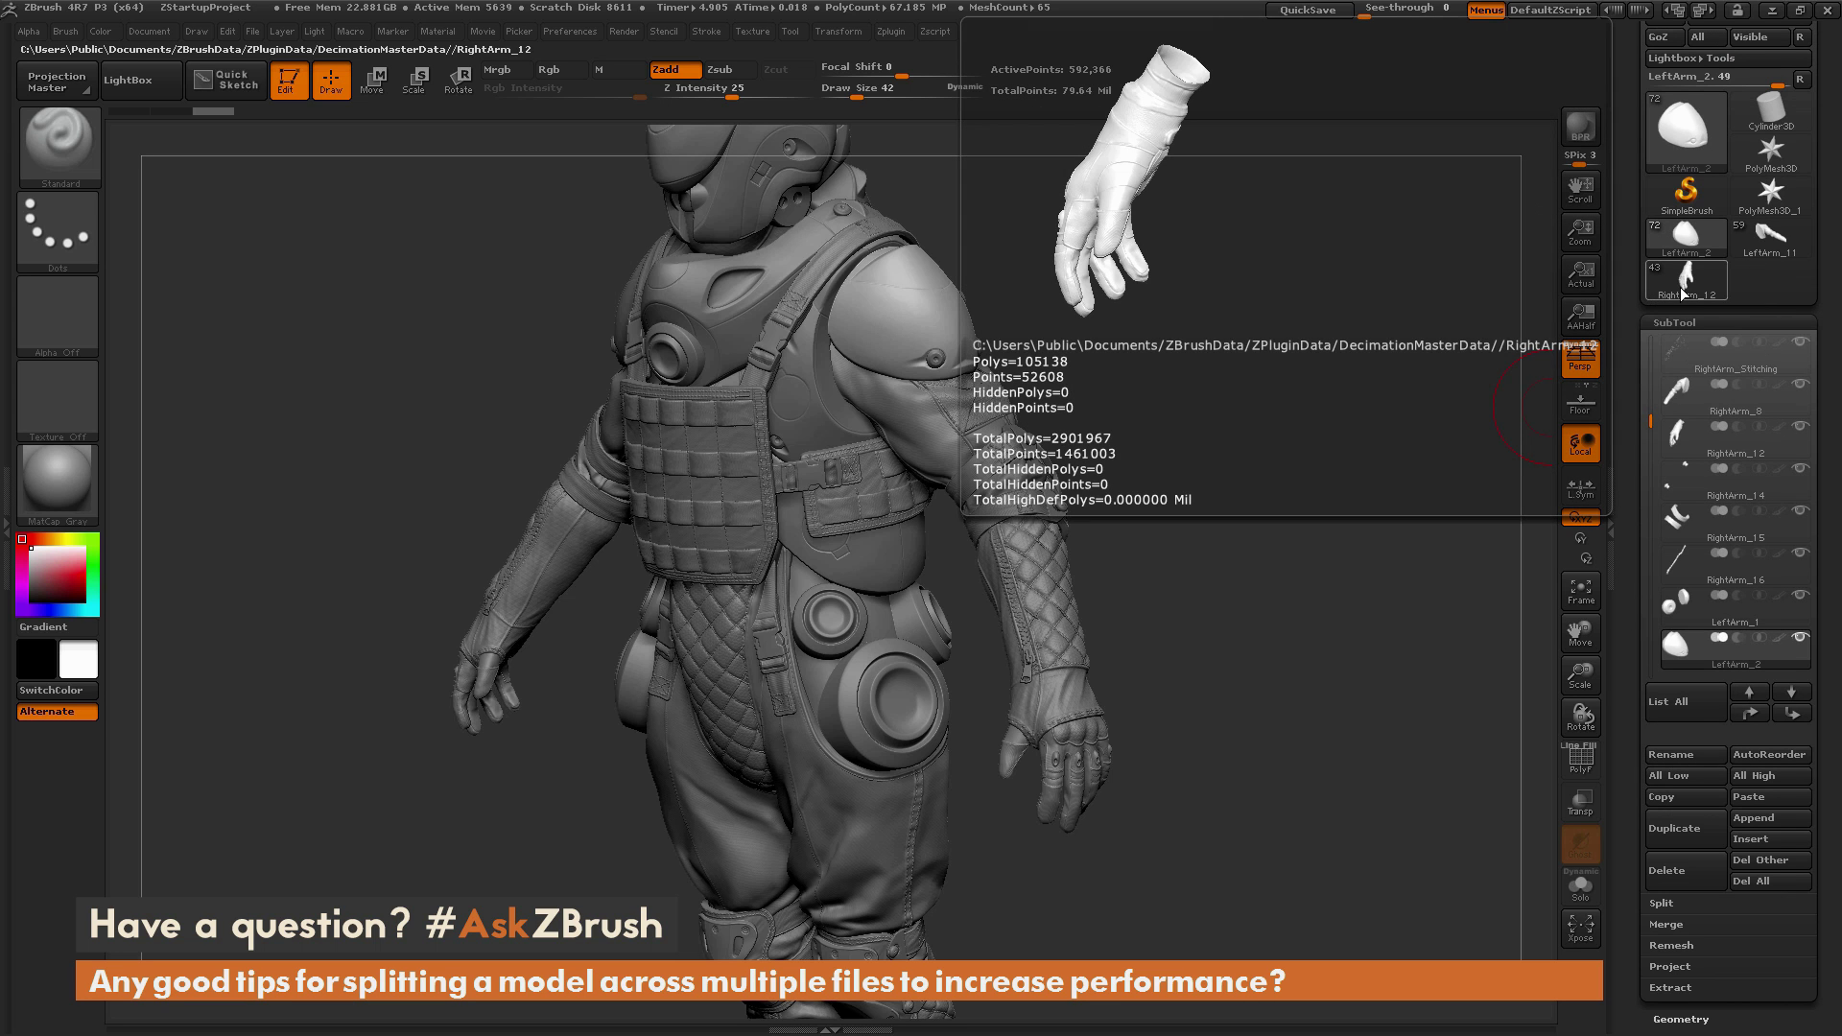
left_click(1679, 286)
left_click_drag(1283, 608, 1272, 519)
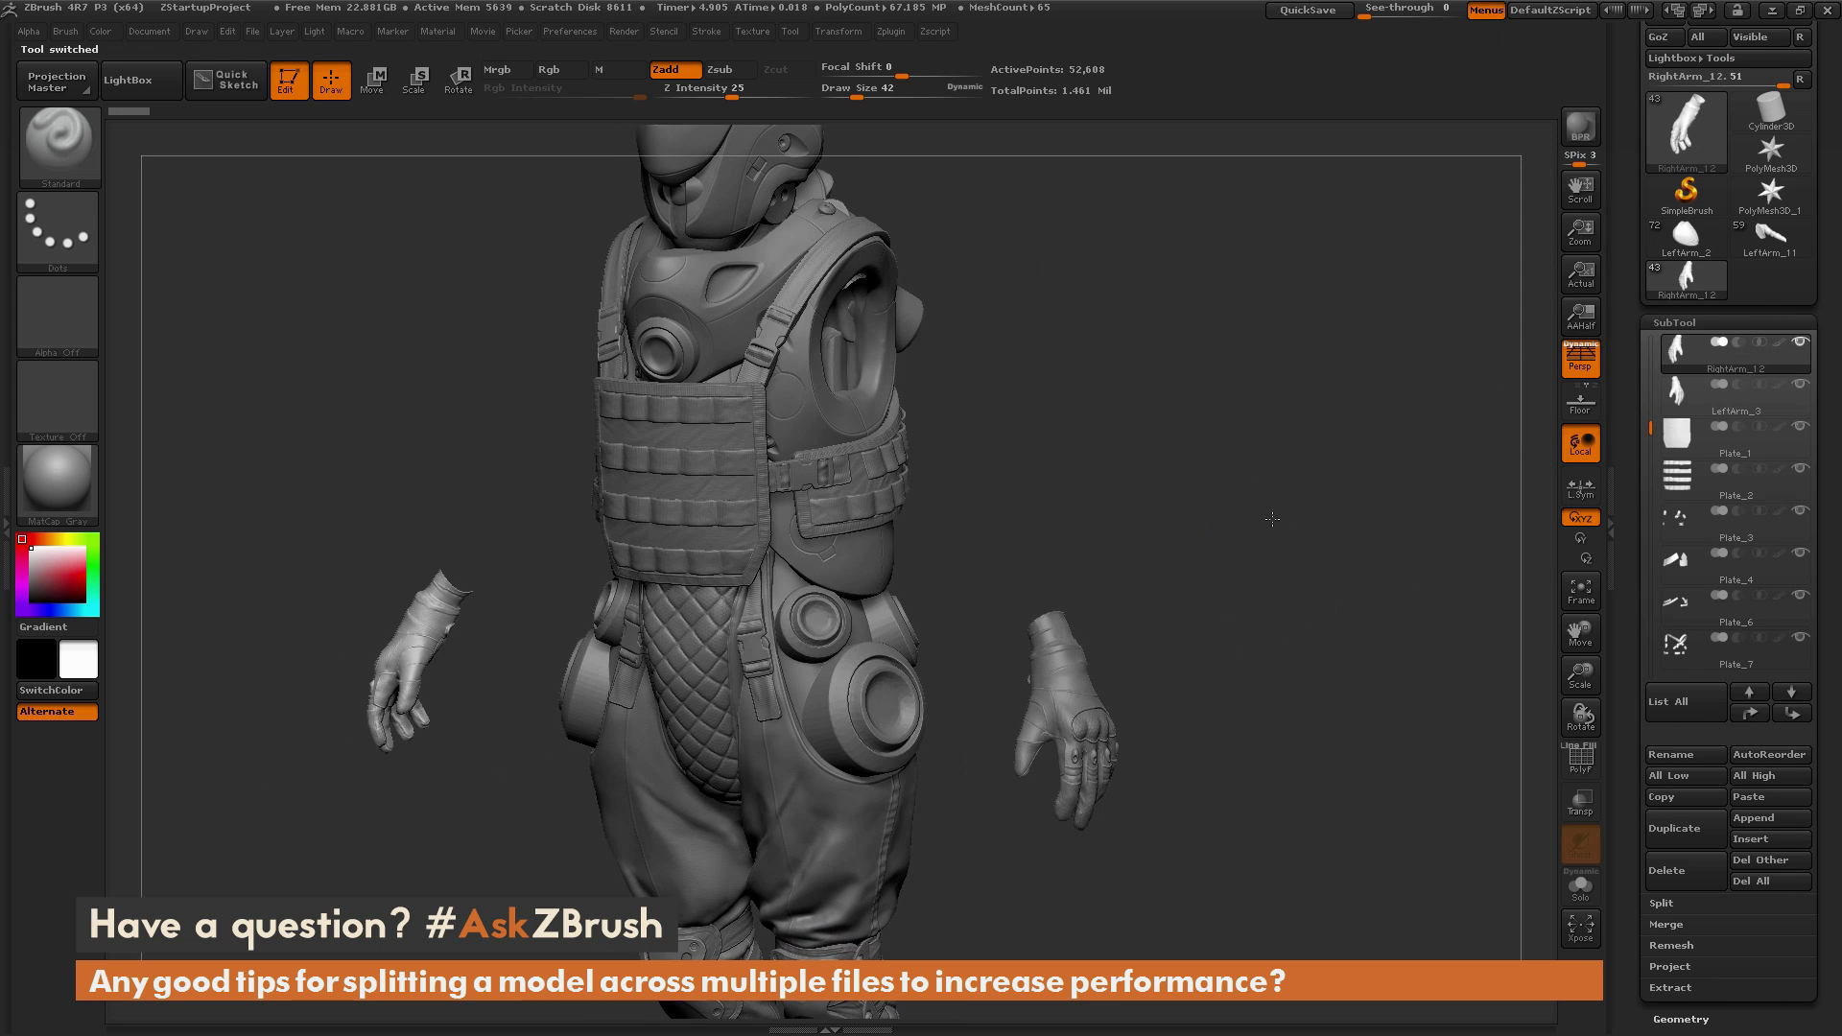
left_click(1777, 800)
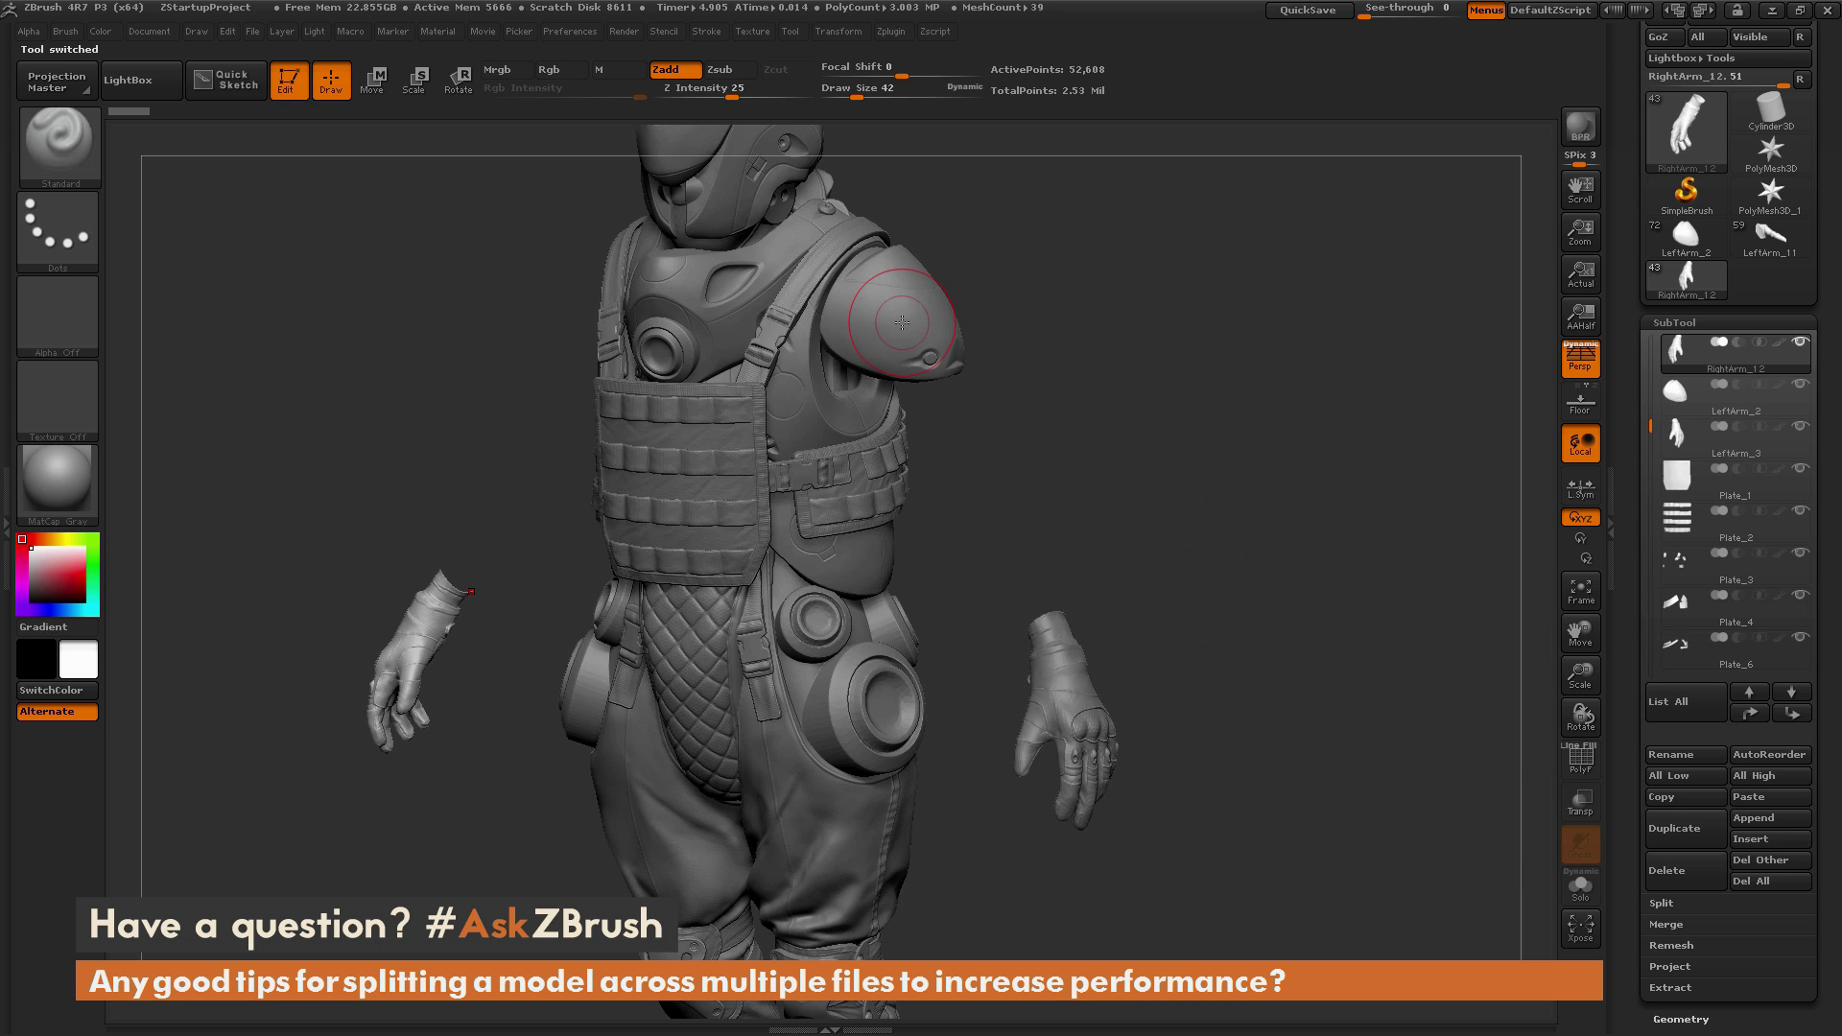
left_click_drag(1080, 412, 1031, 403)
mouse_move(1106, 480)
left_mouse_down()
mouse_move(1055, 474)
mouse_move(1090, 464)
left_mouse_up()
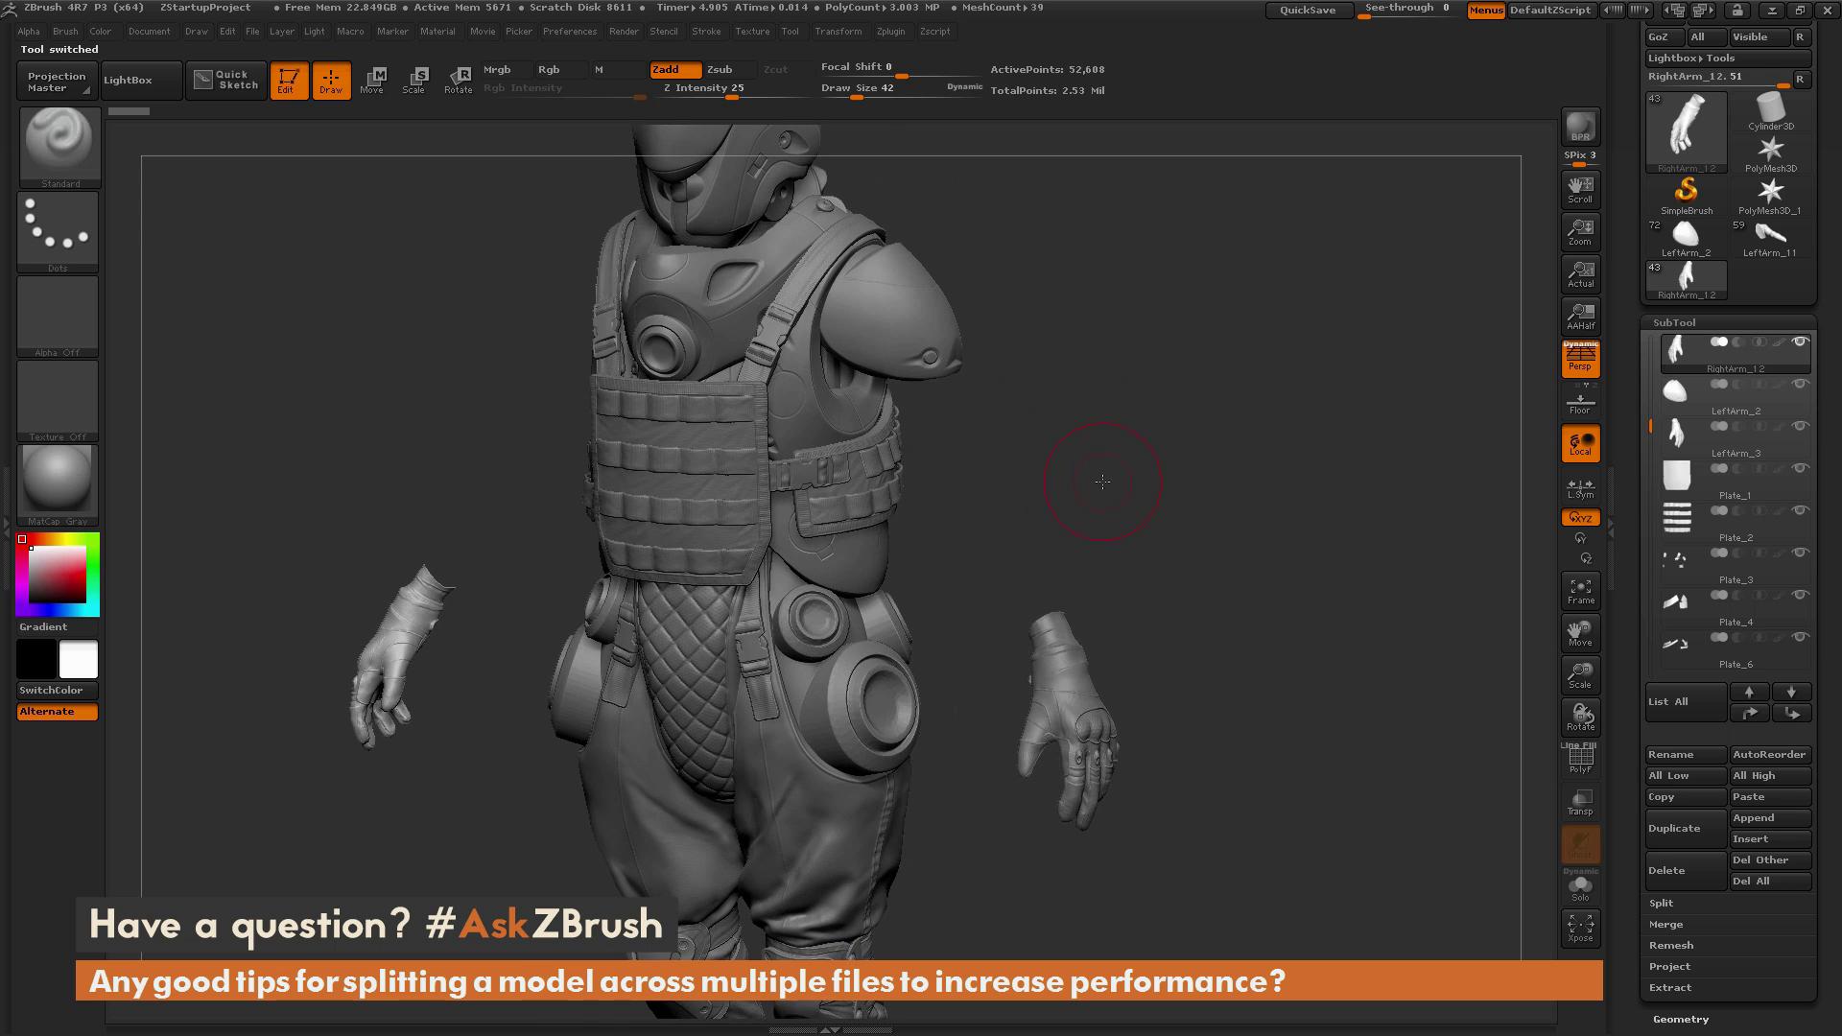
Step: Add the LeftArm_11 upper arm to RightArm_12 and return to the full character
left_click(1692, 240)
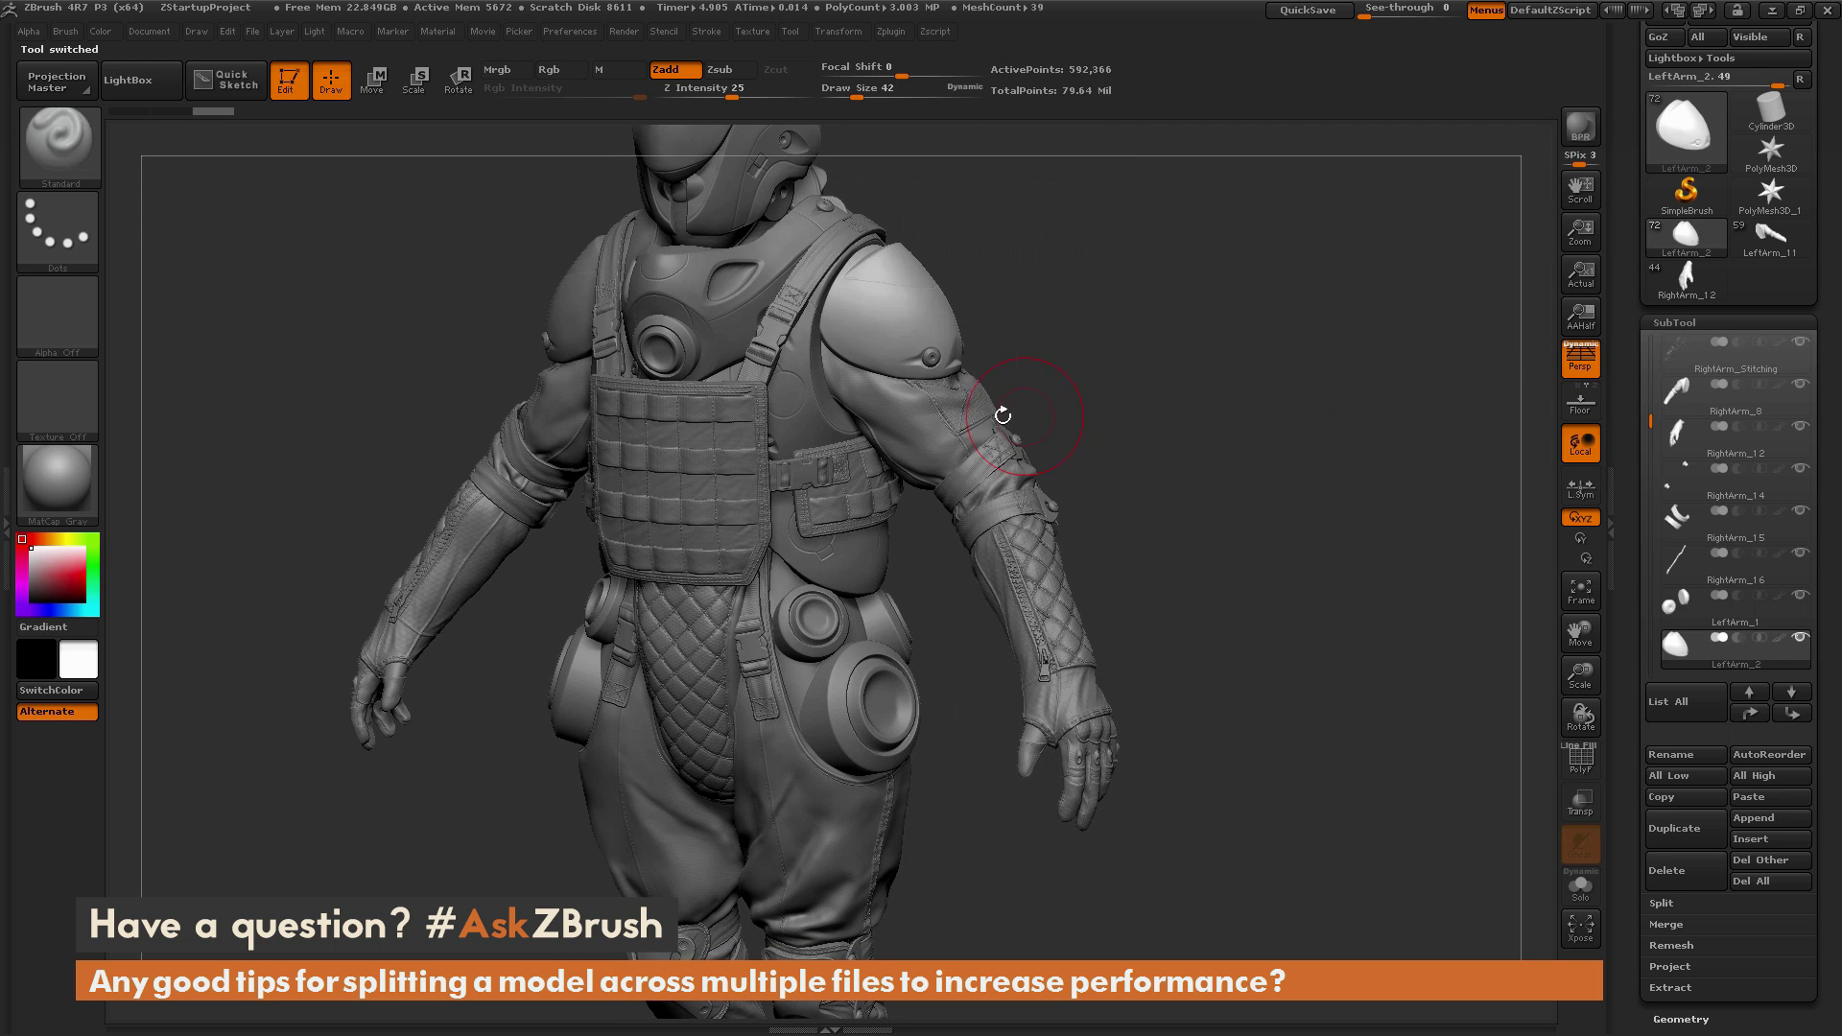
left_click(917, 424, "alt")
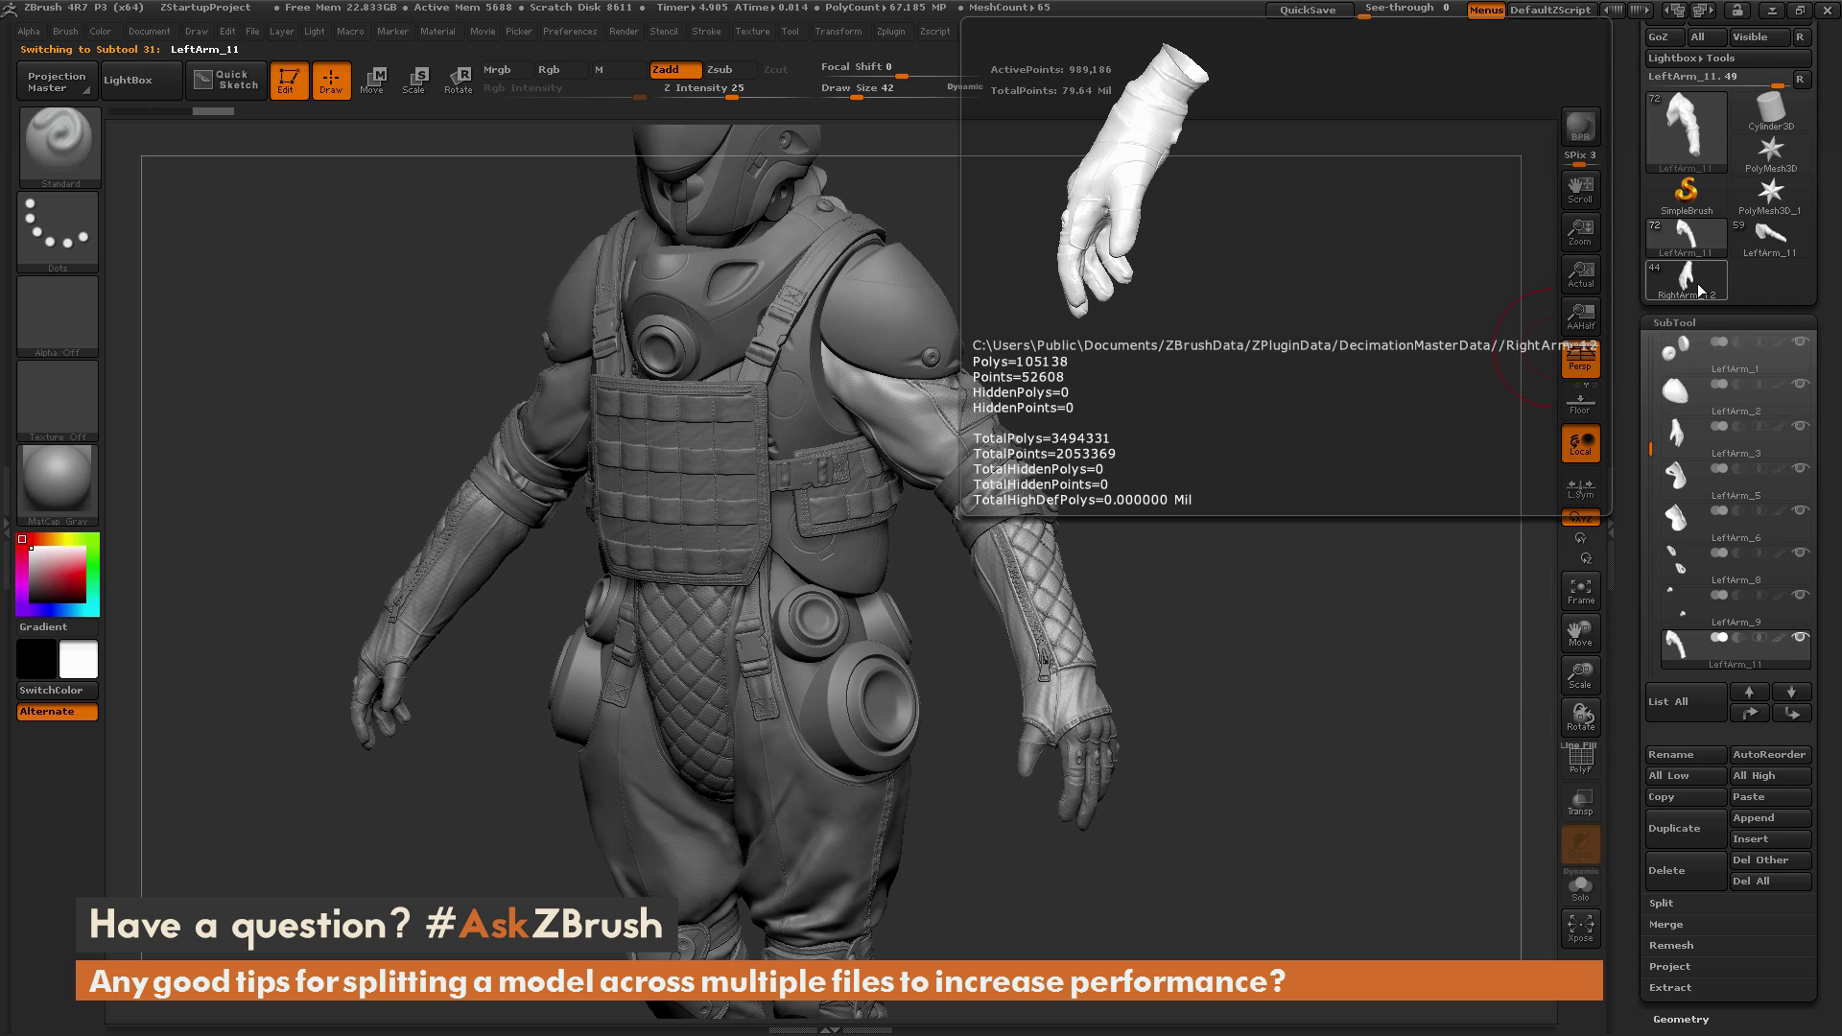
left_click(1696, 284)
left_click(1755, 816)
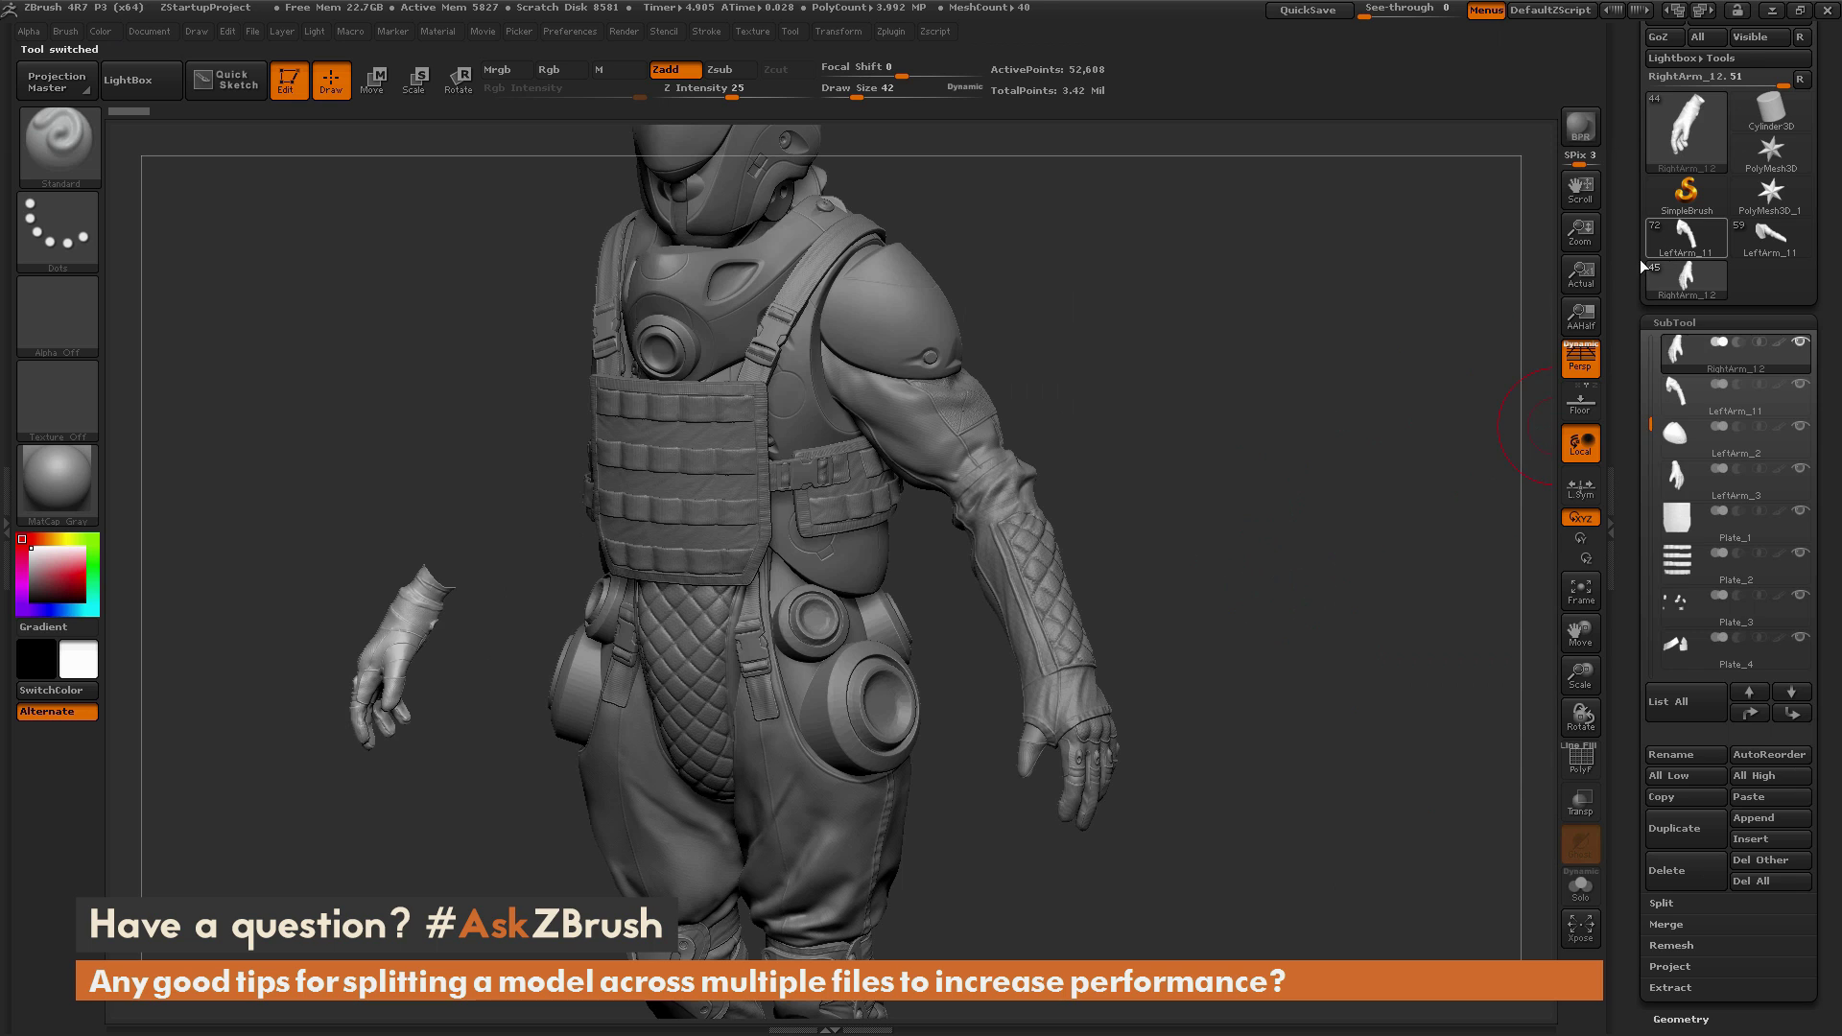
left_click(1681, 239)
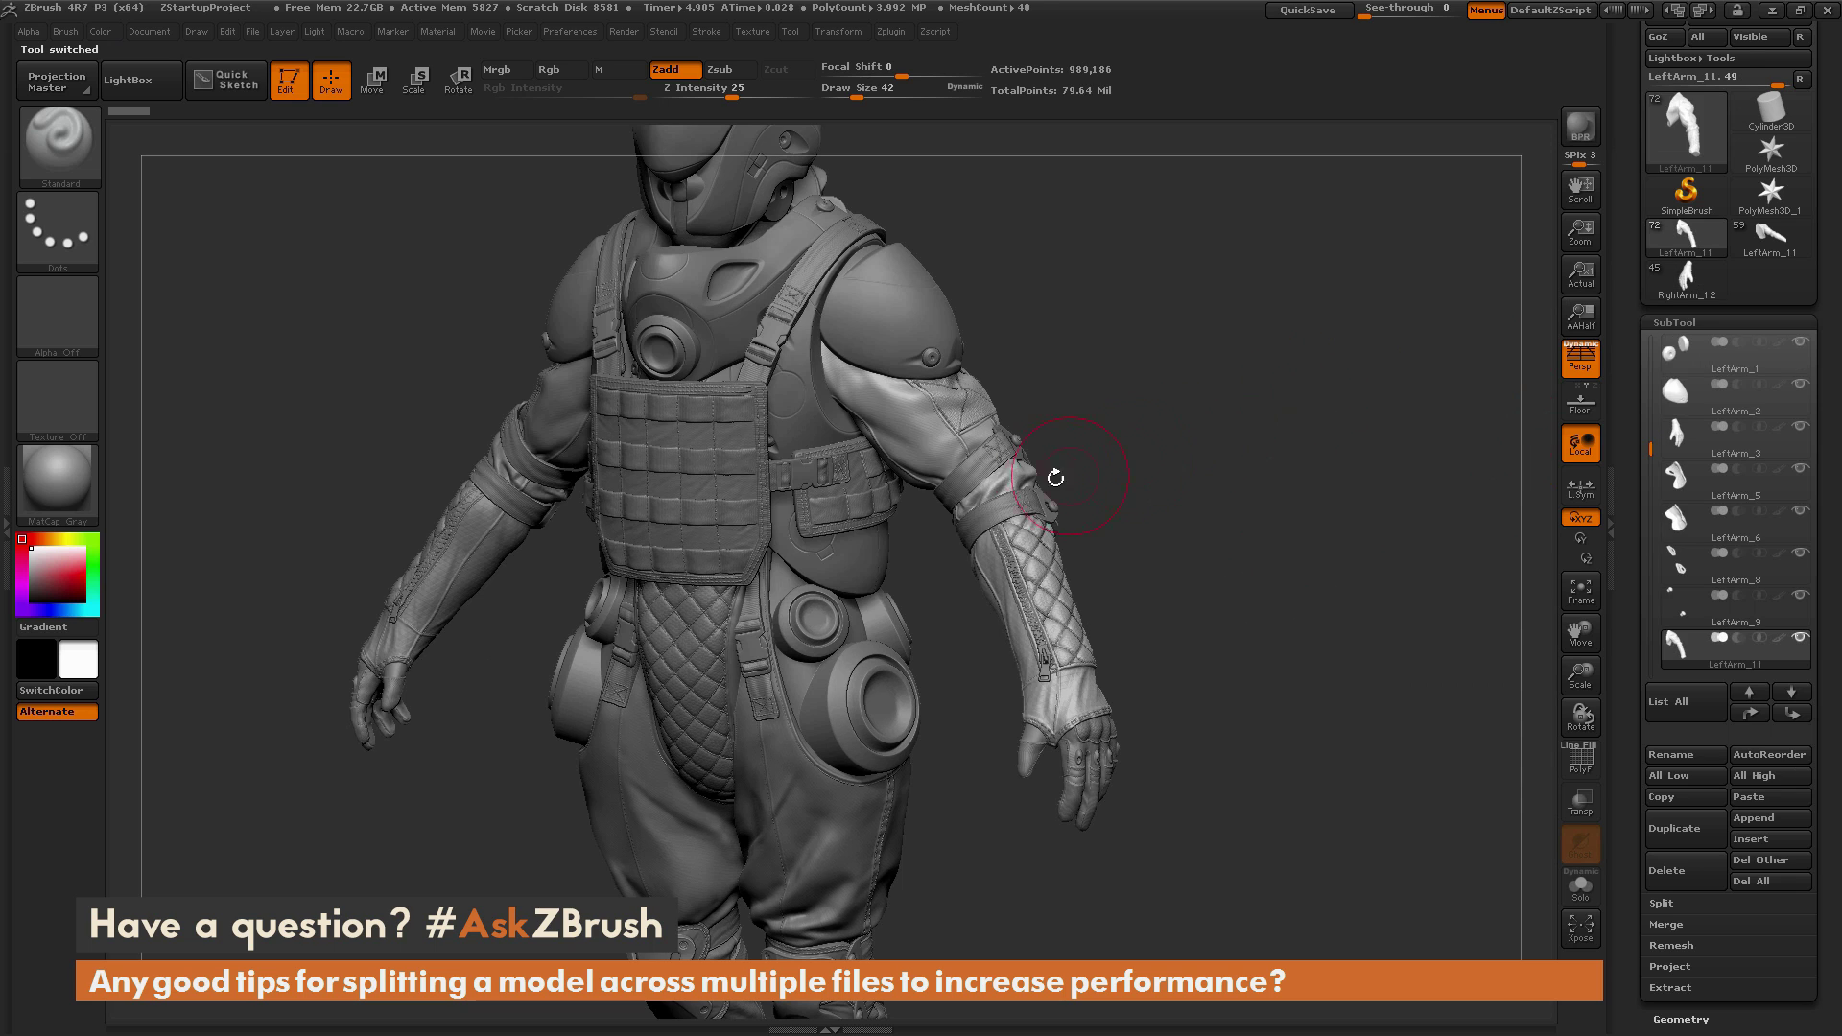
Step: Transfer LeftArm_15 and LeftArm_1 from the full character into RightArm_12
left_click(967, 472, "alt")
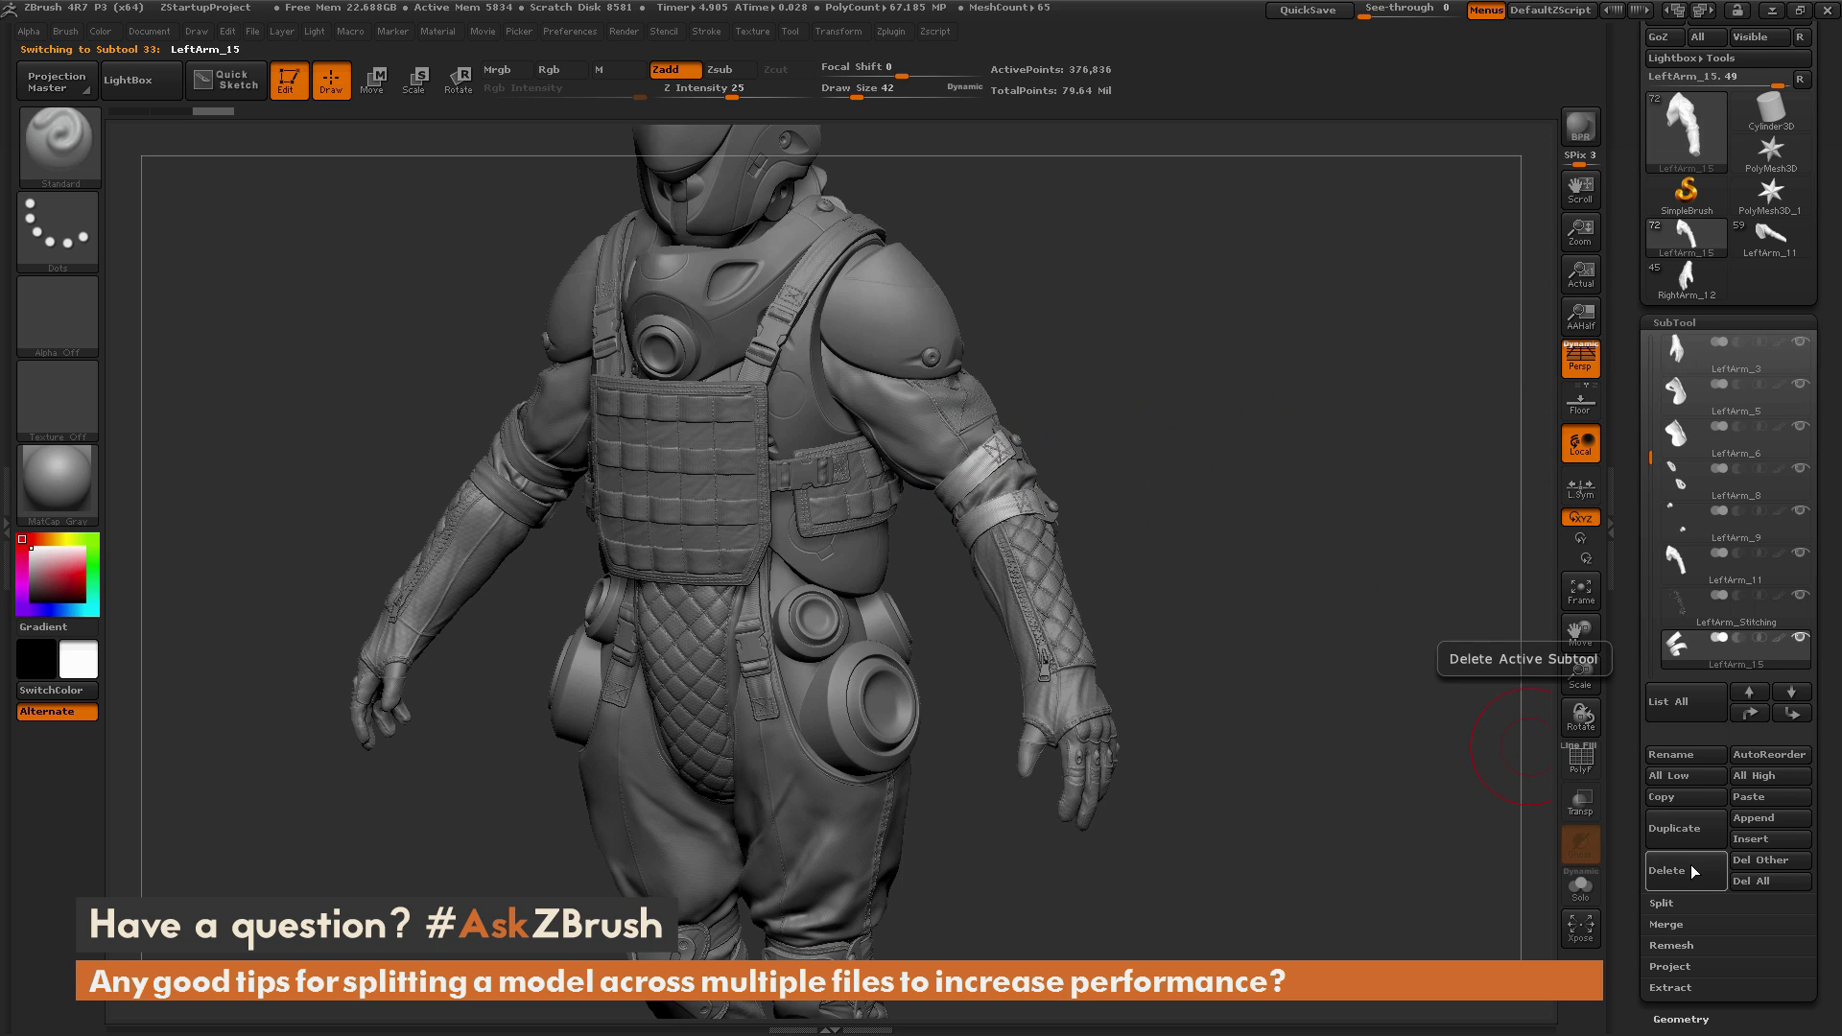
left_click(1683, 274)
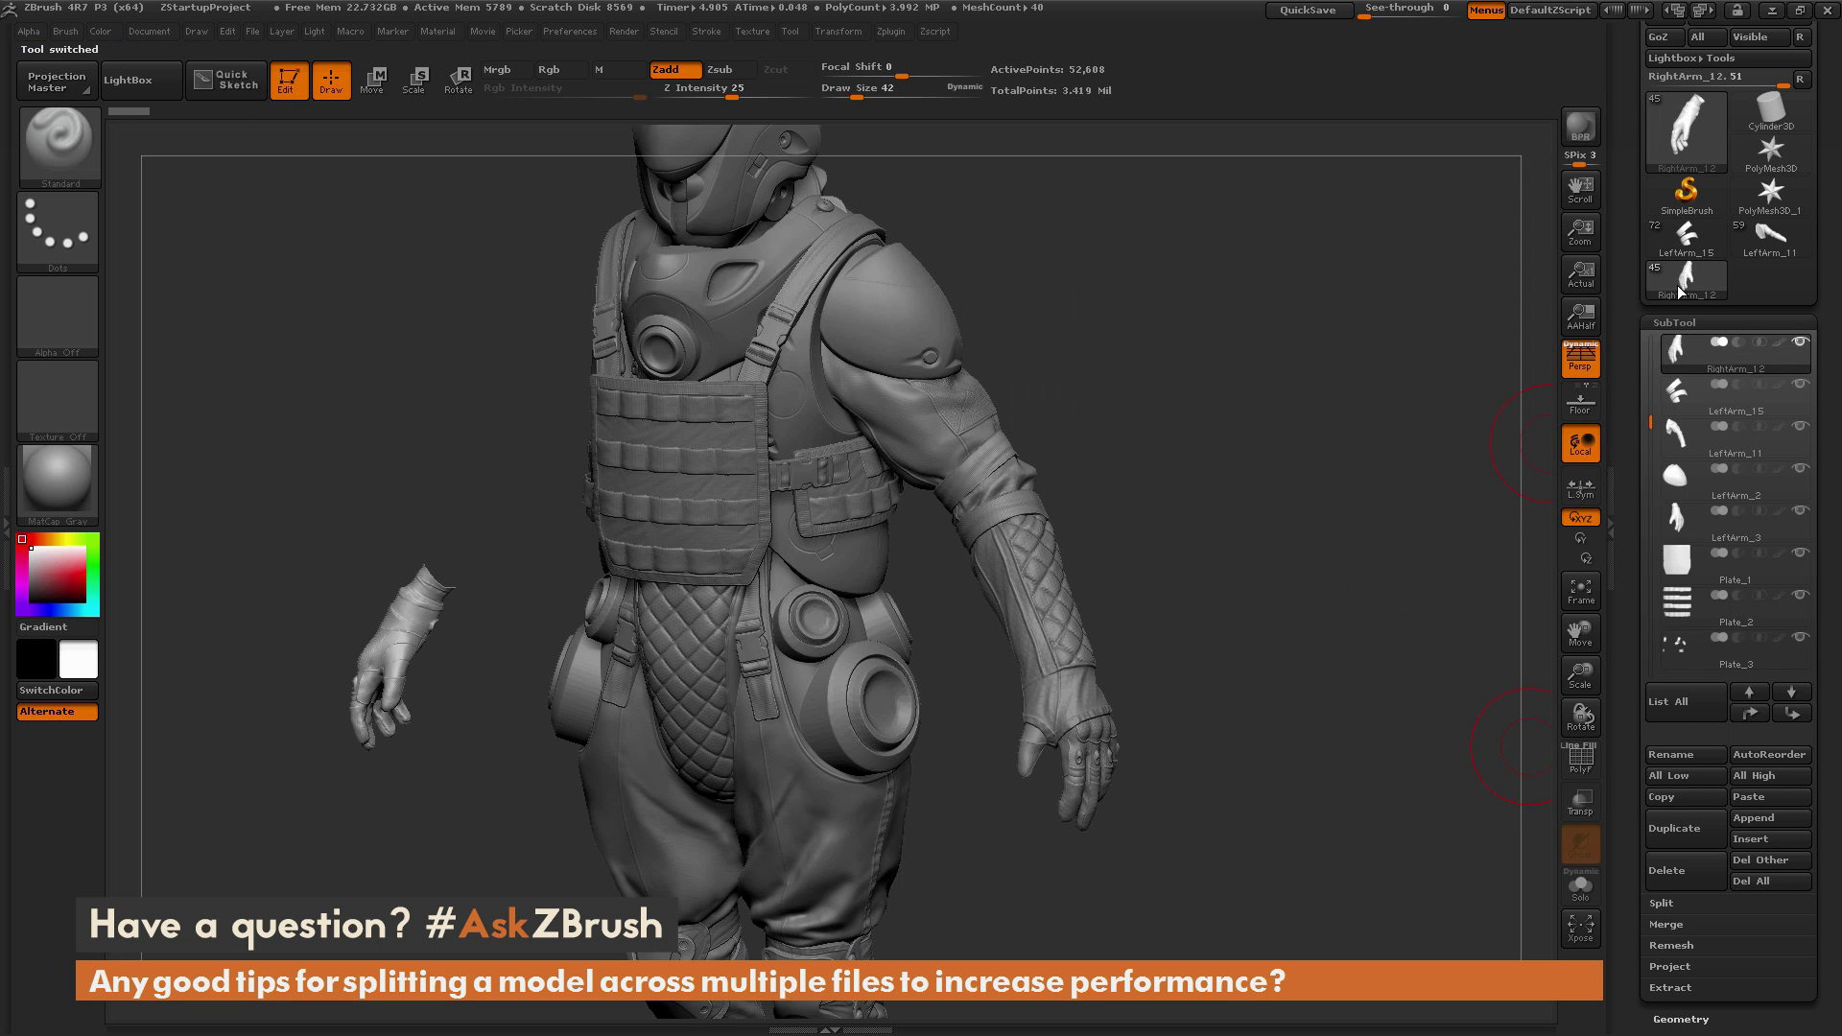
left_click(1681, 248)
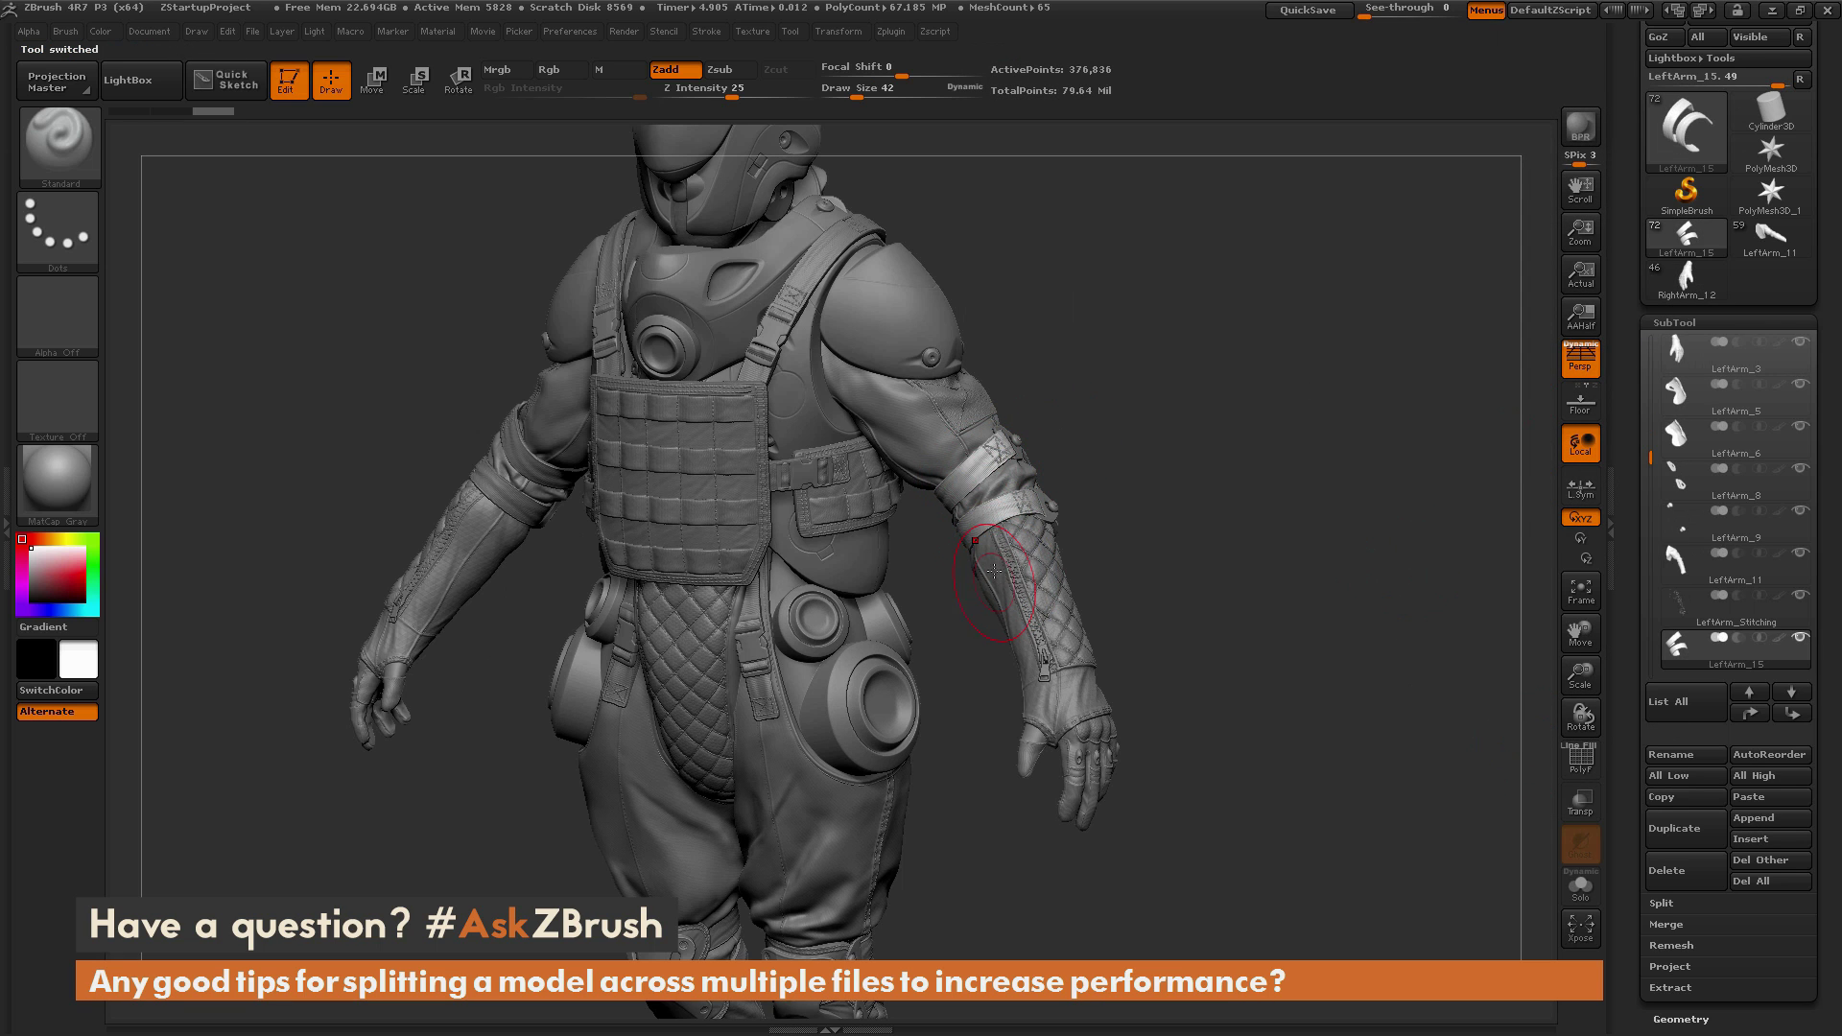
left_click(907, 354, "alt")
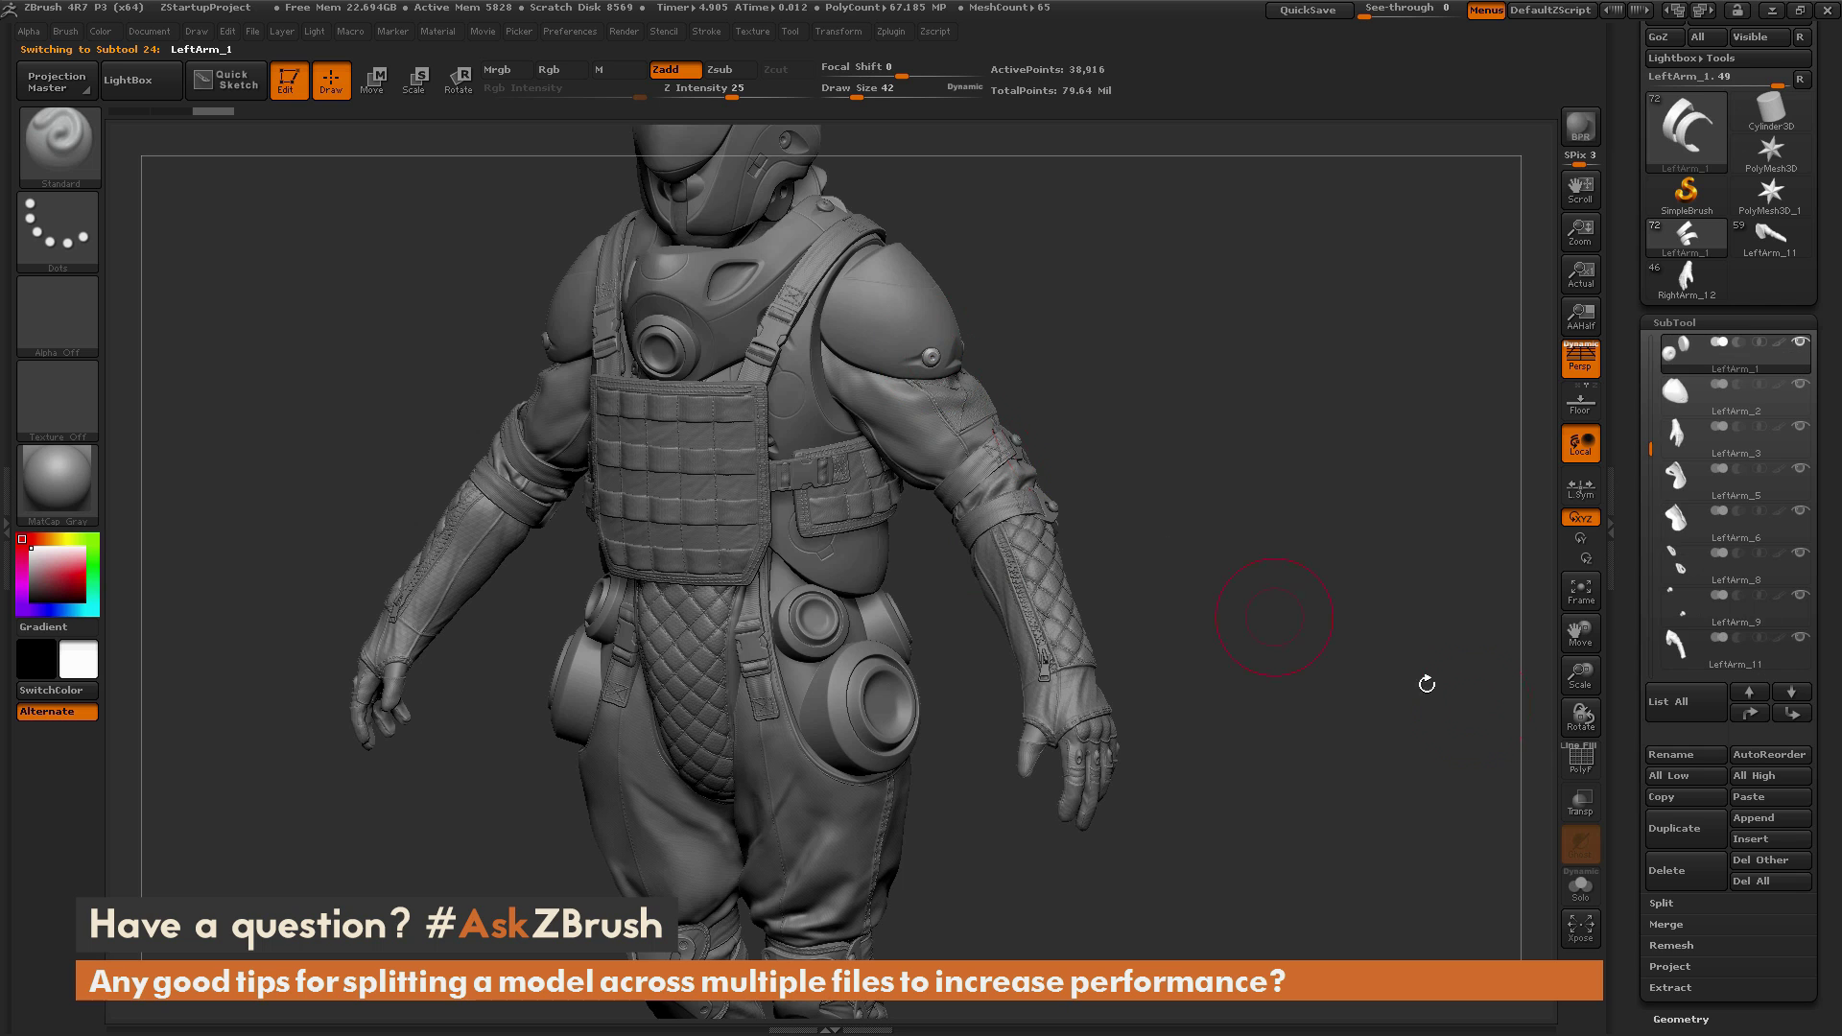
left_click(1686, 291)
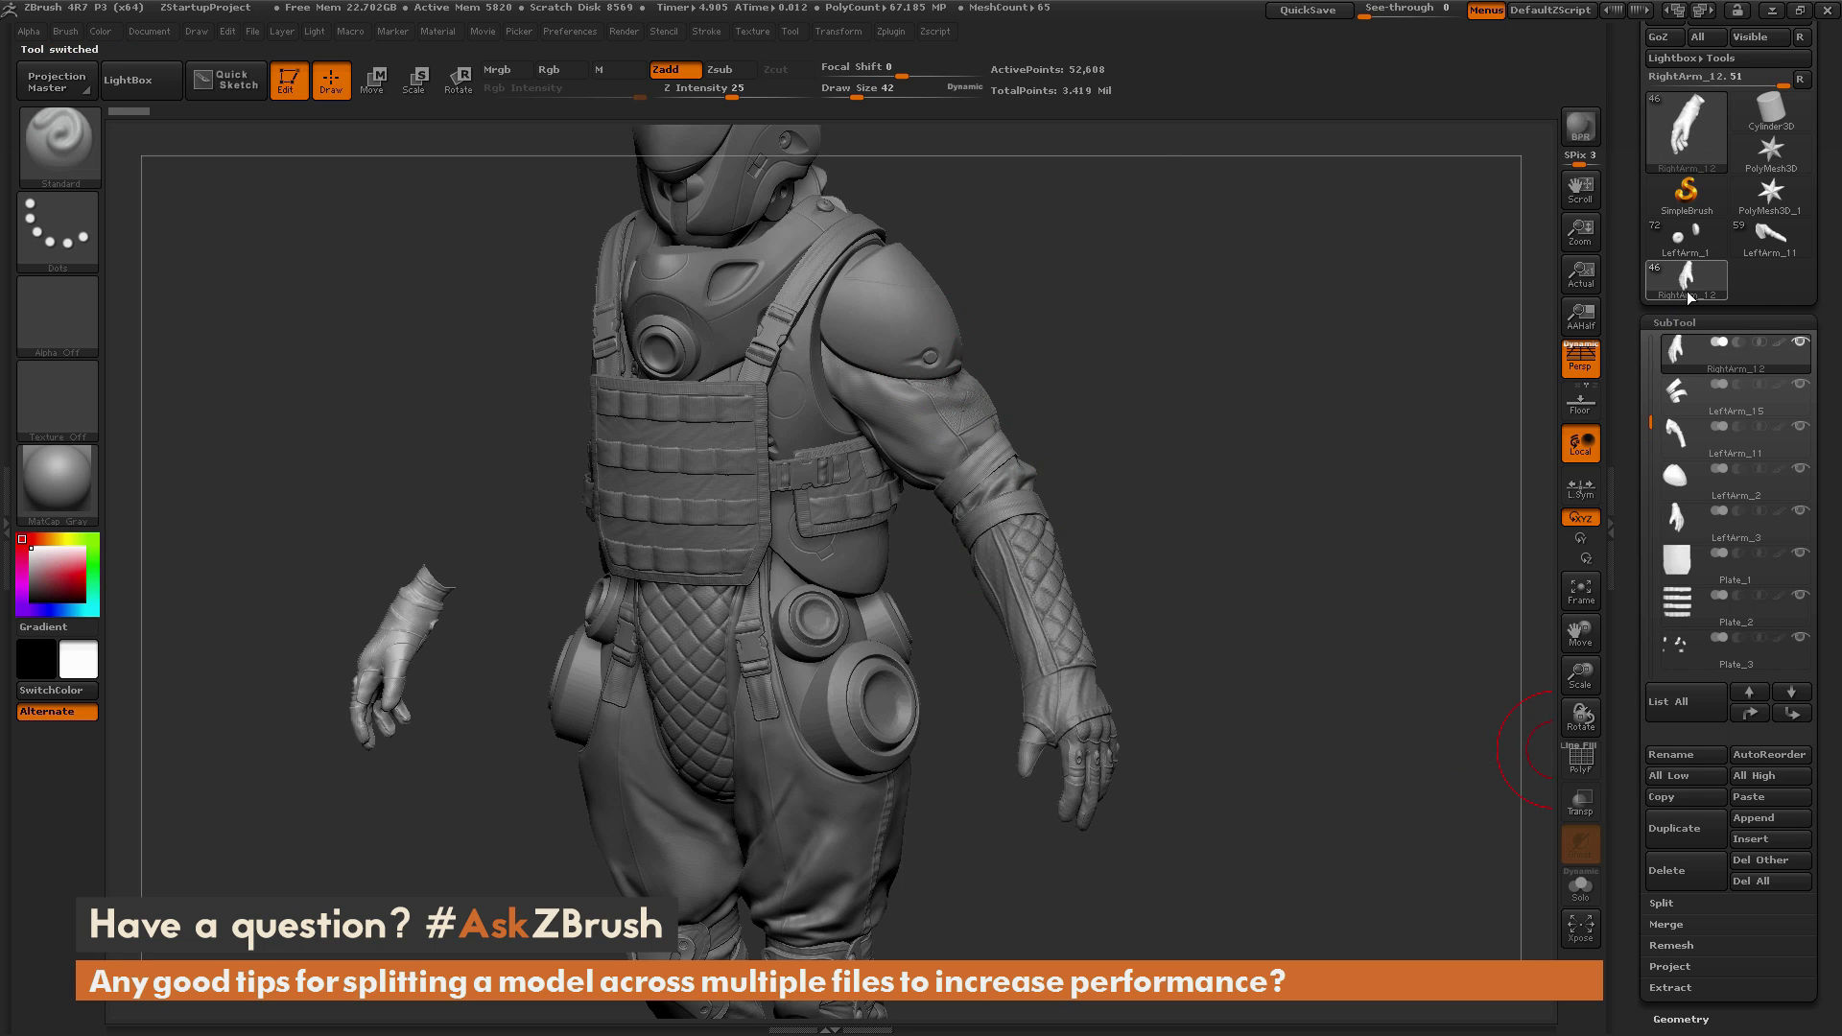
left_click(1770, 796)
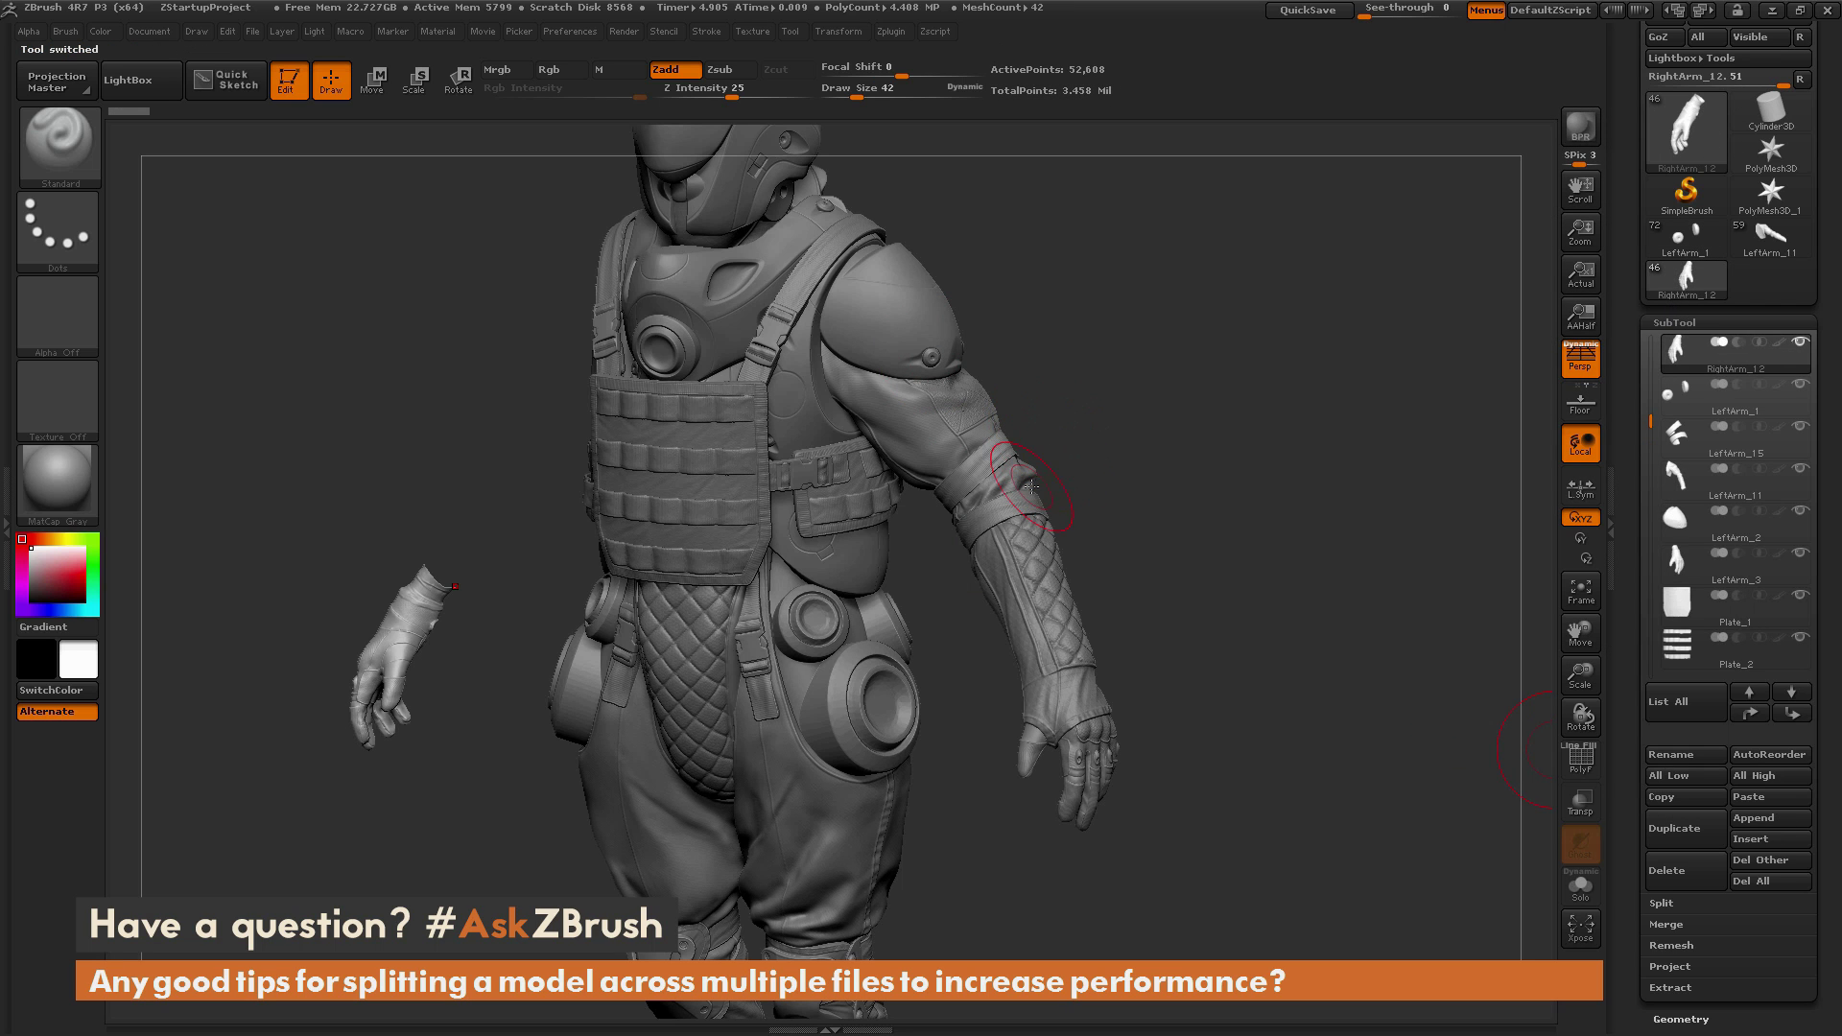
left_click(1688, 251)
Step: Copy LeftArm_Stitching into RightArm_12, then pick LeftArm_6 on the full character
left_click_drag(1085, 481, 1011, 497)
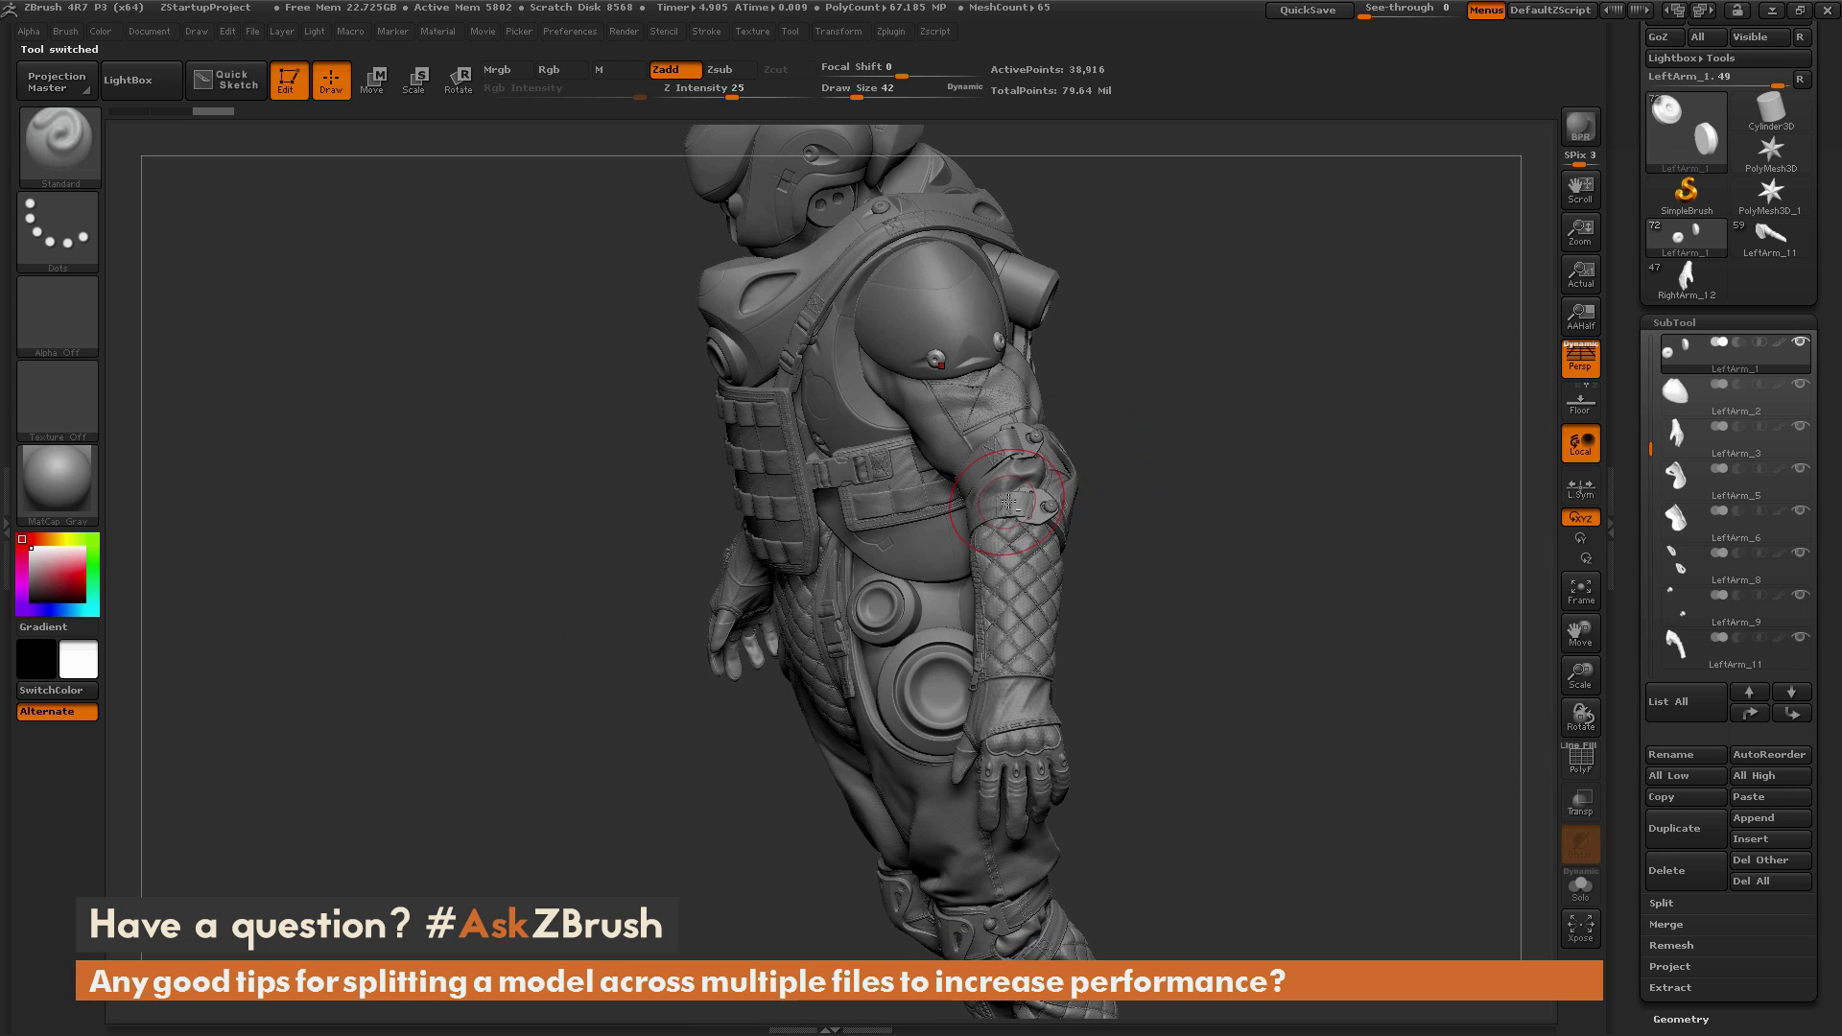
left_click(1005, 498, "alt")
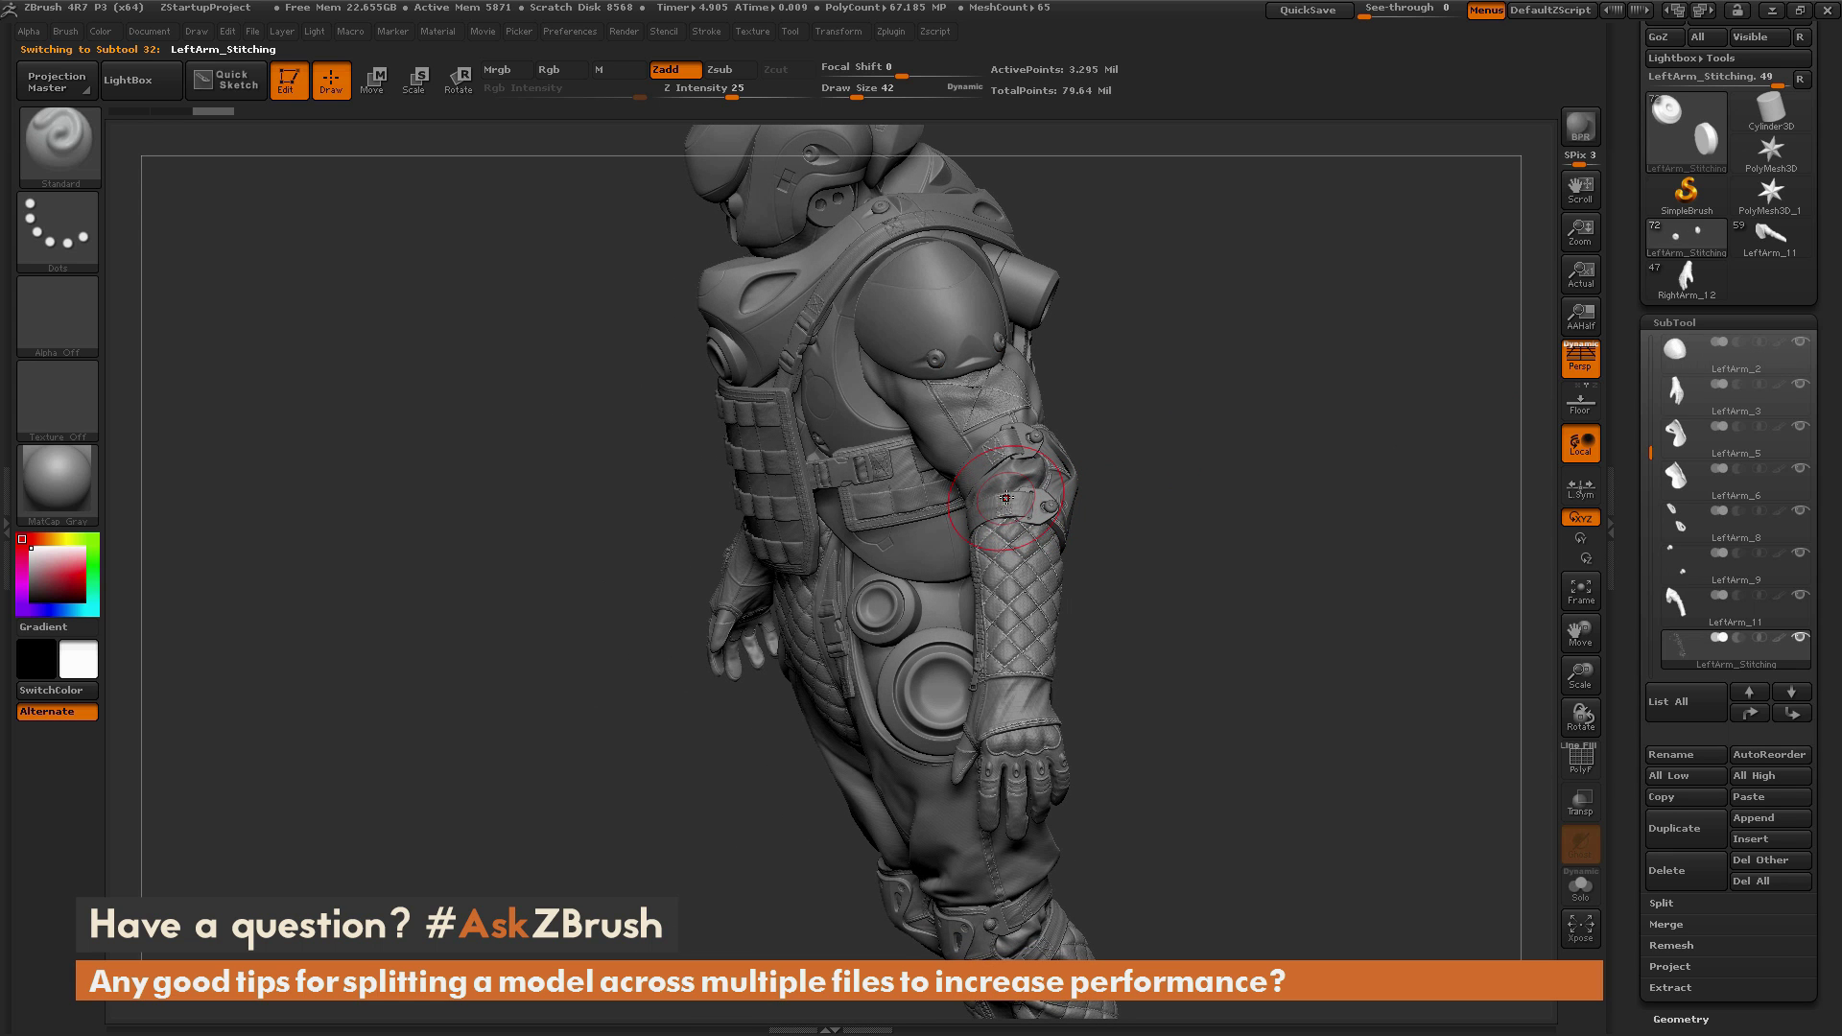
left_click(1665, 806)
left_click(1685, 278)
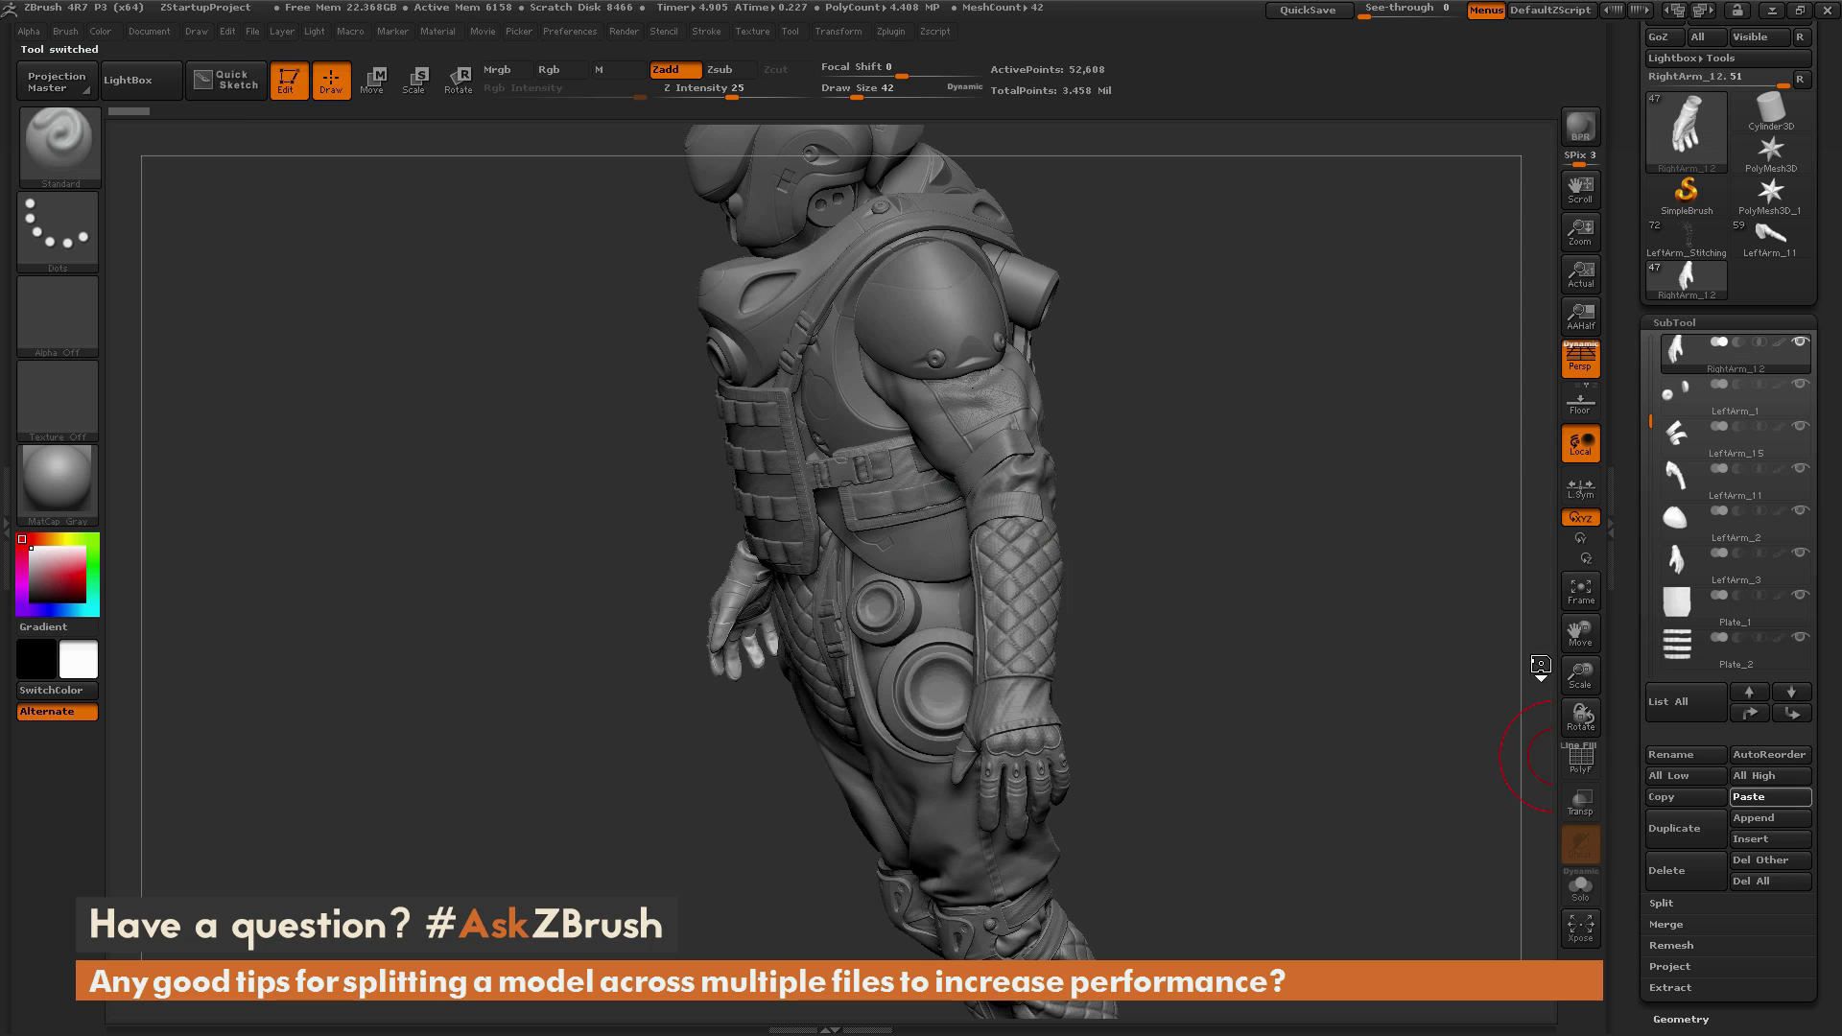
left_click_drag(1295, 533, 1308, 528)
left_click(1712, 240)
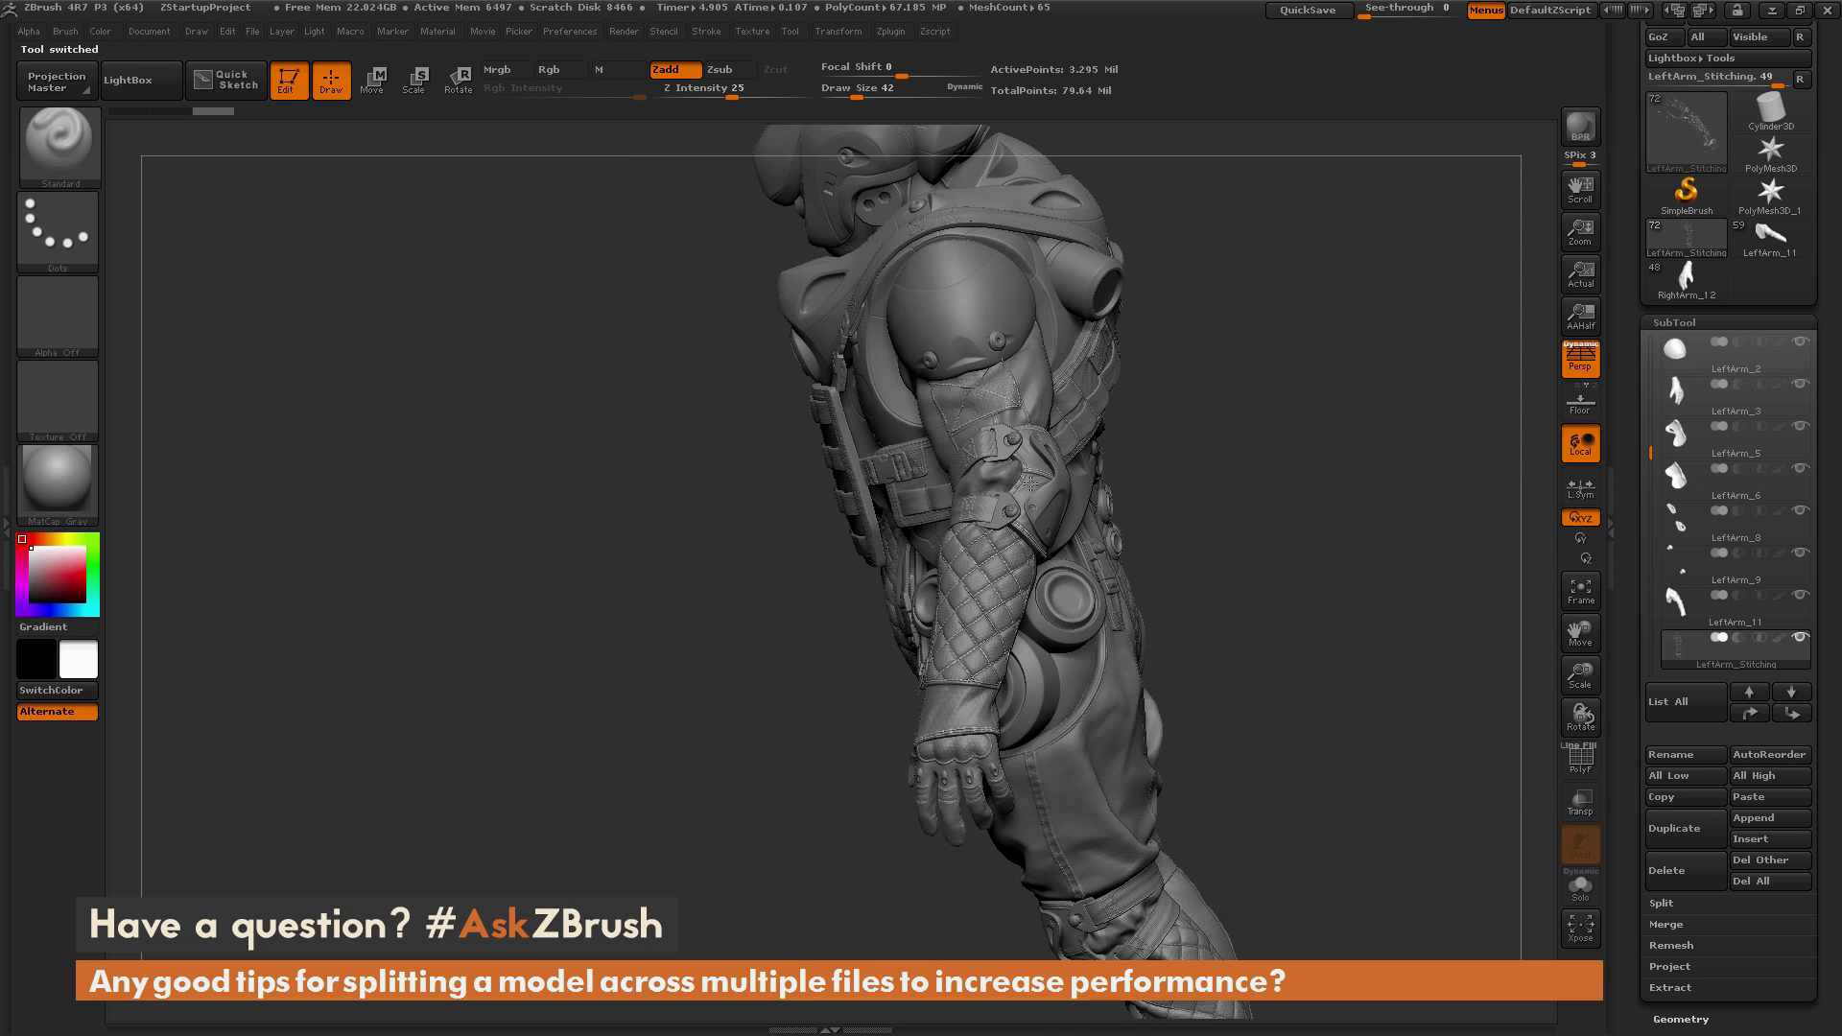
left_click(1030, 484, "alt")
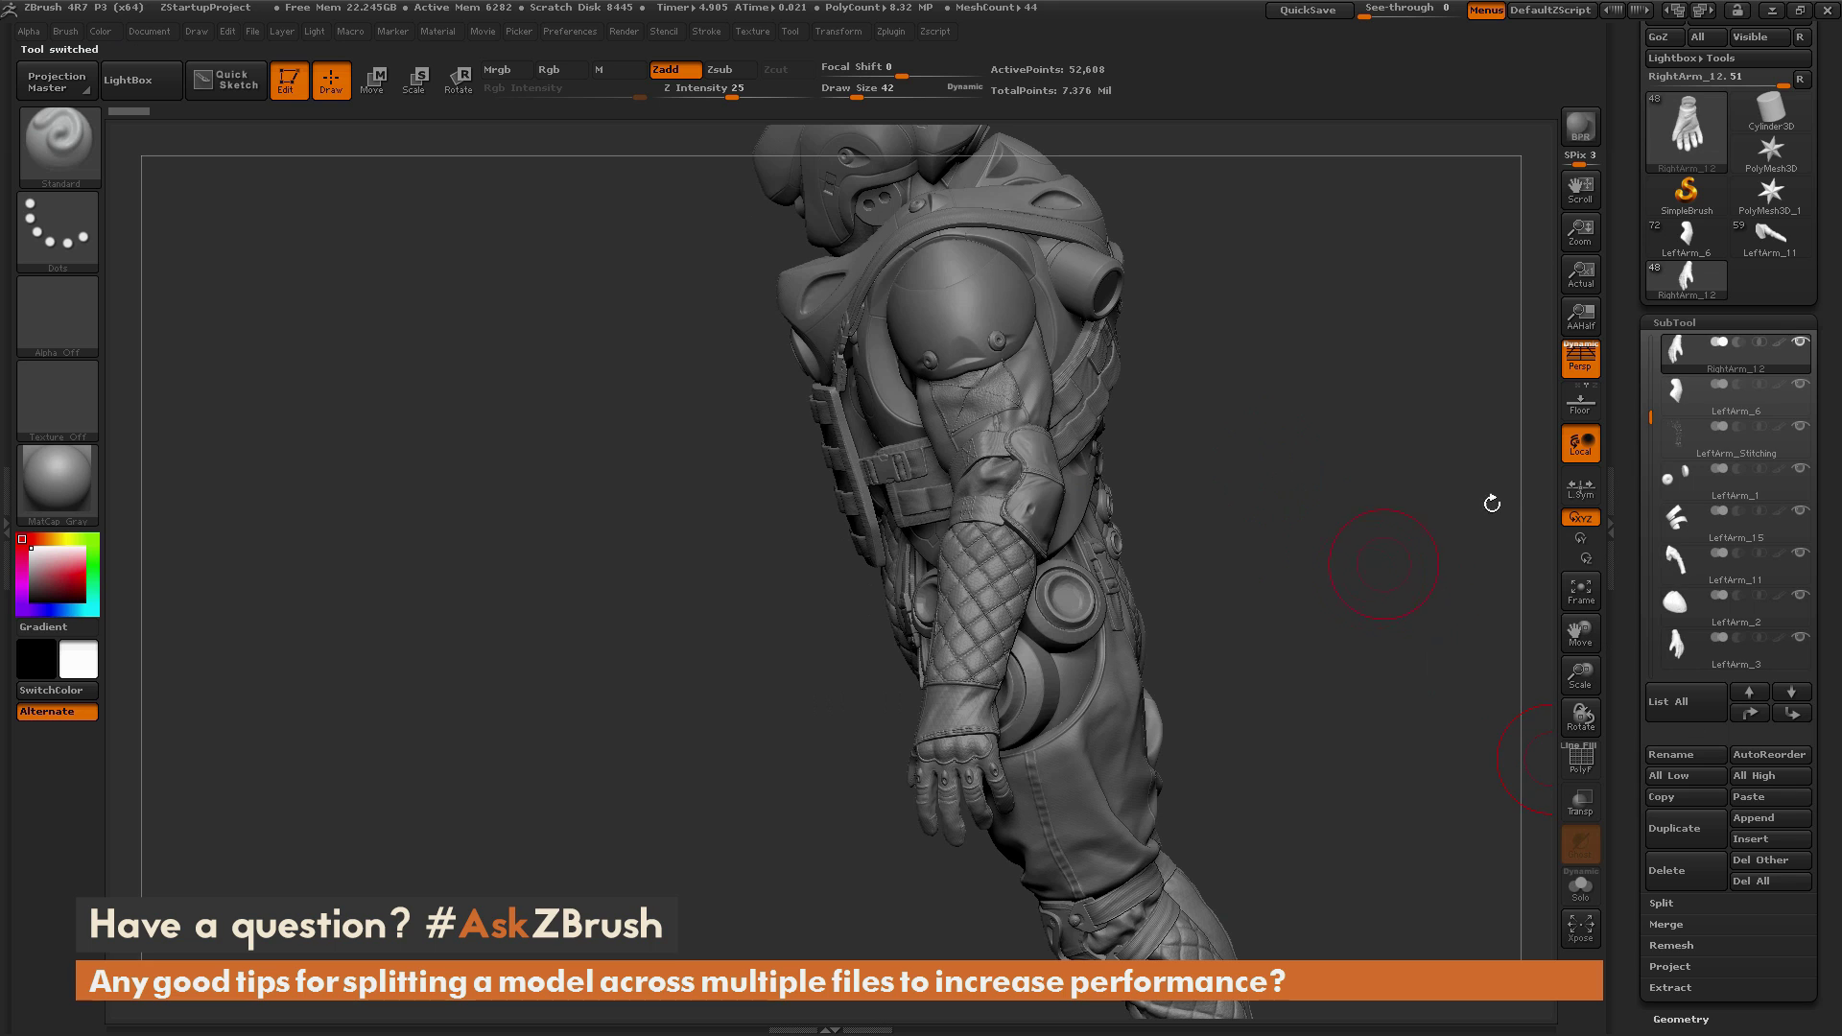
left_click(1700, 248)
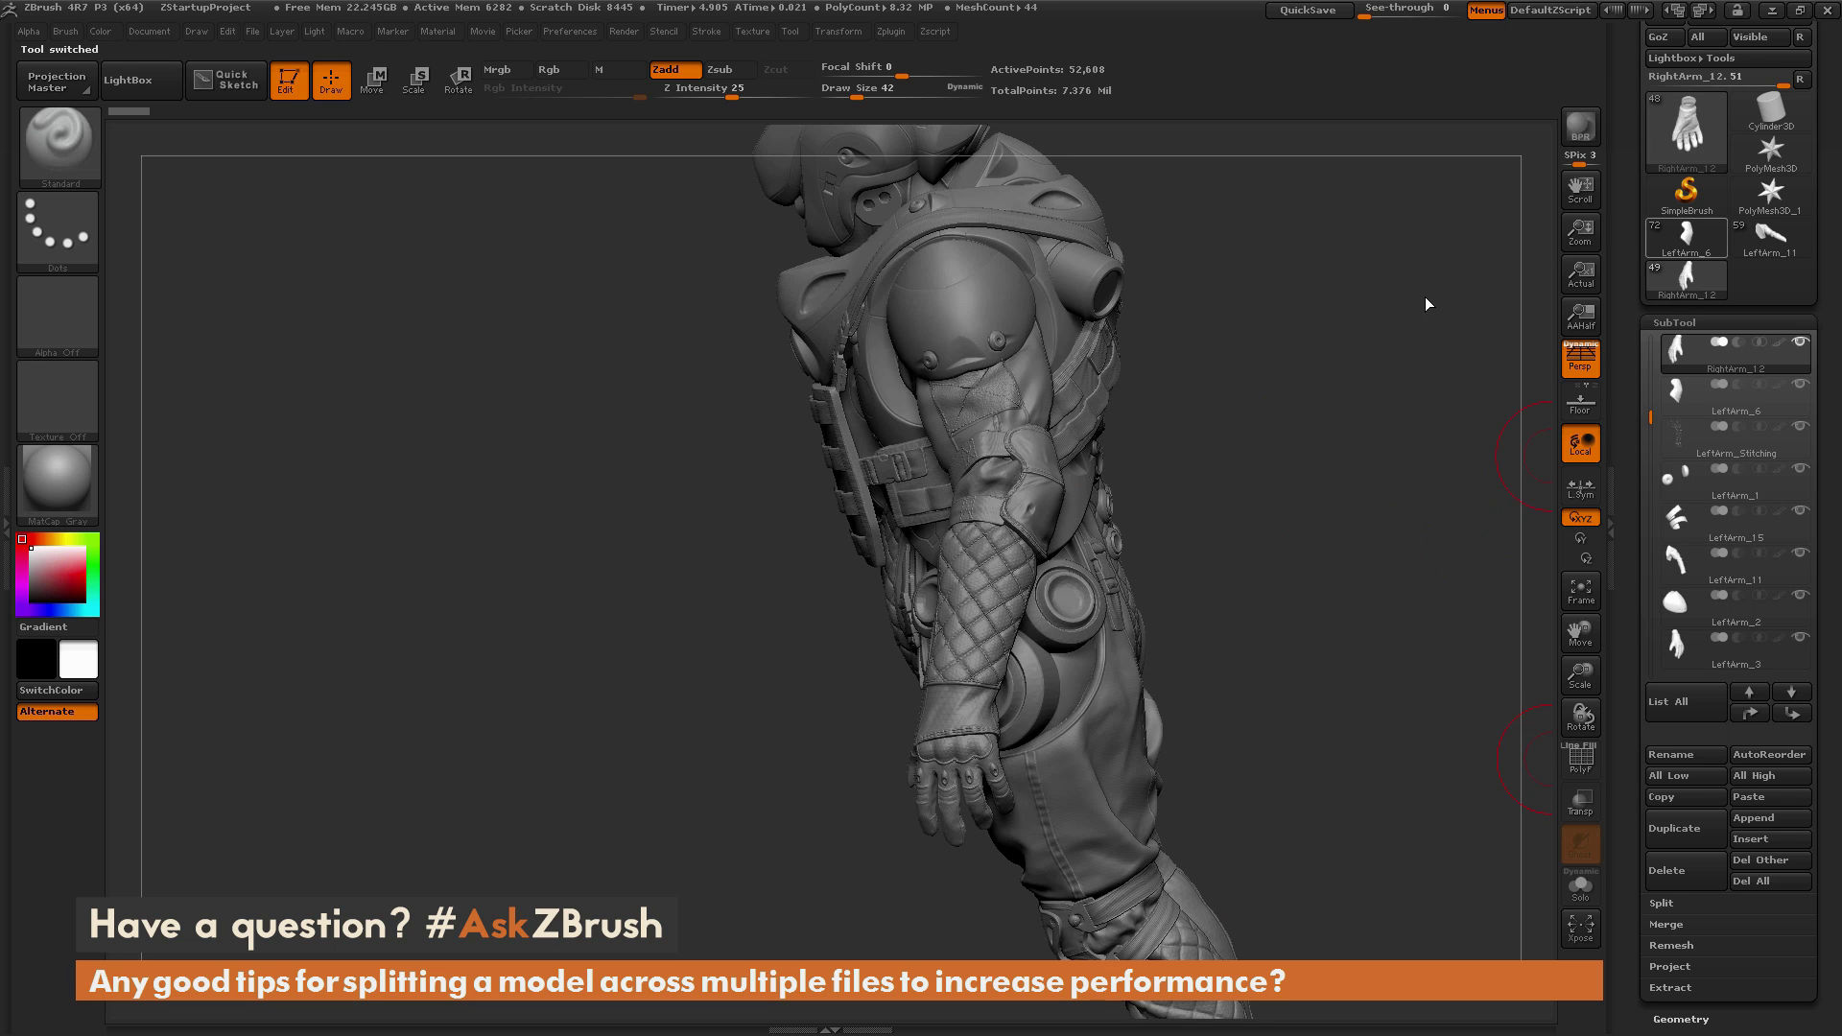
Step: Paste LeftArm_5 into RightArm_12, then select LeftArm_8 on the full character
left_click(1041, 484, "alt")
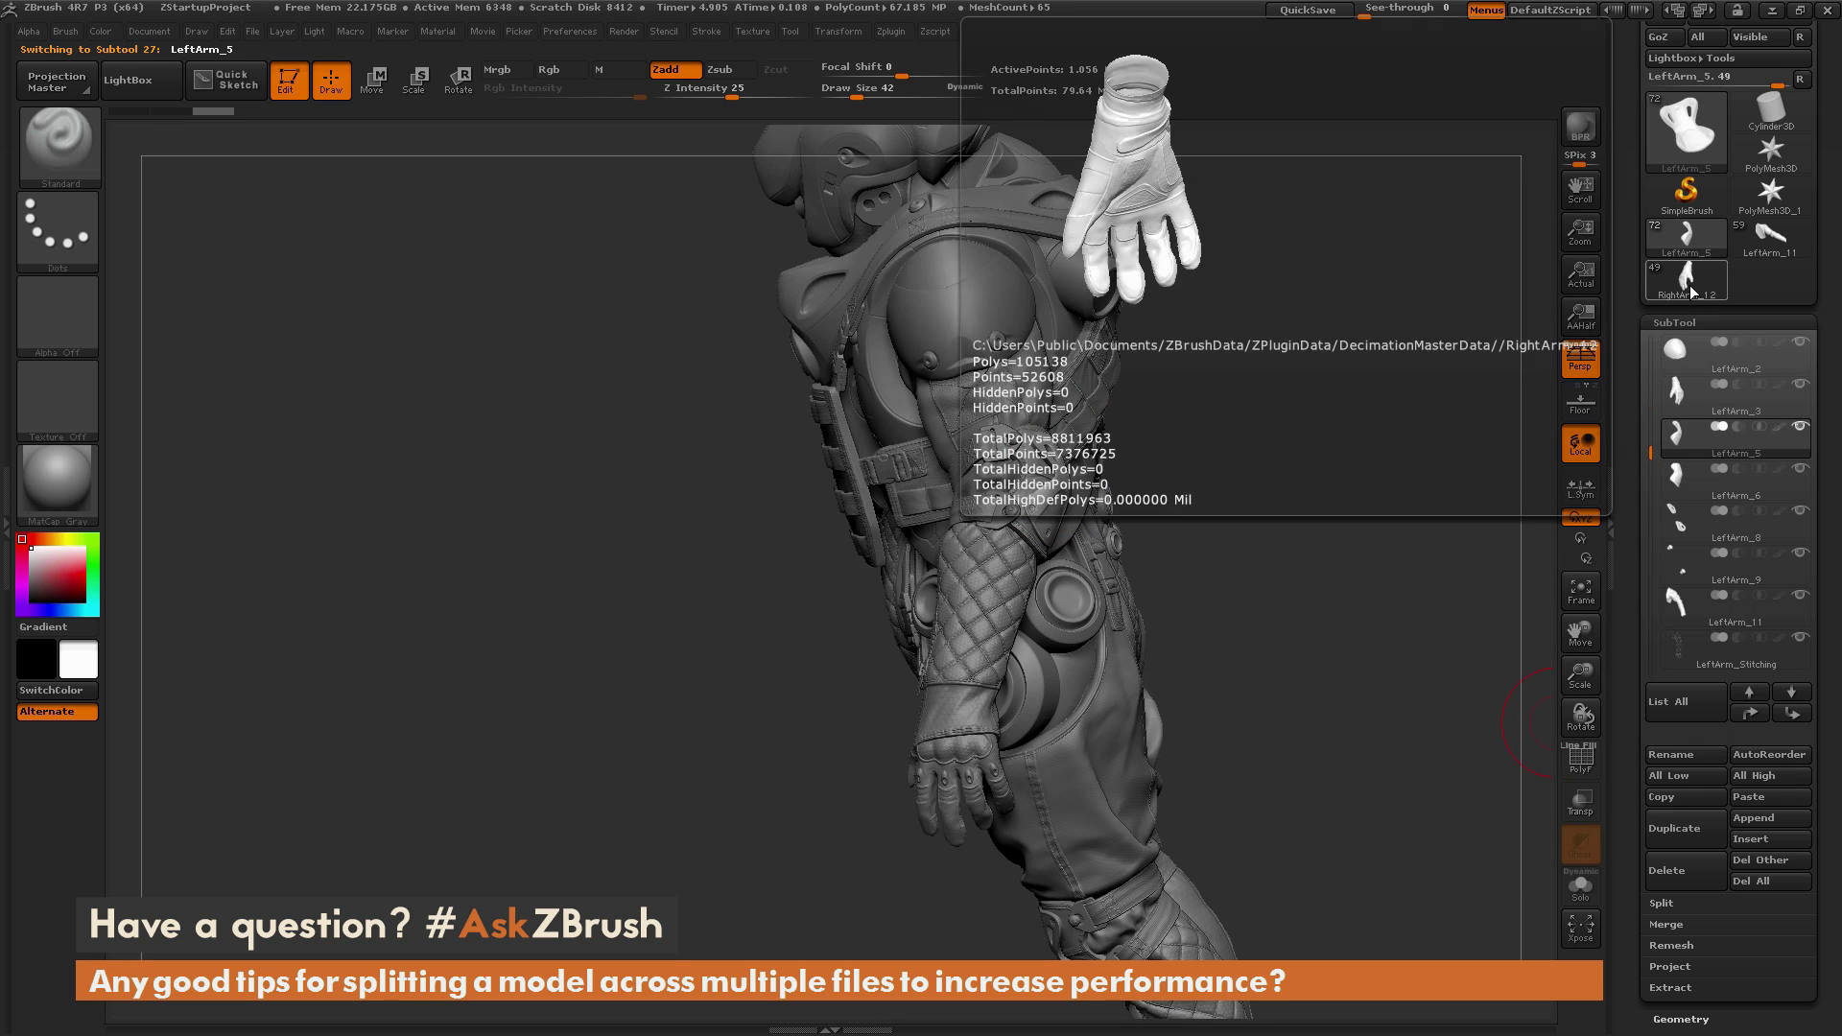
left_click(1689, 282)
left_click(1755, 799)
left_click_drag(1336, 505, 1415, 468)
left_click(1686, 240)
left_click(988, 448, "alt")
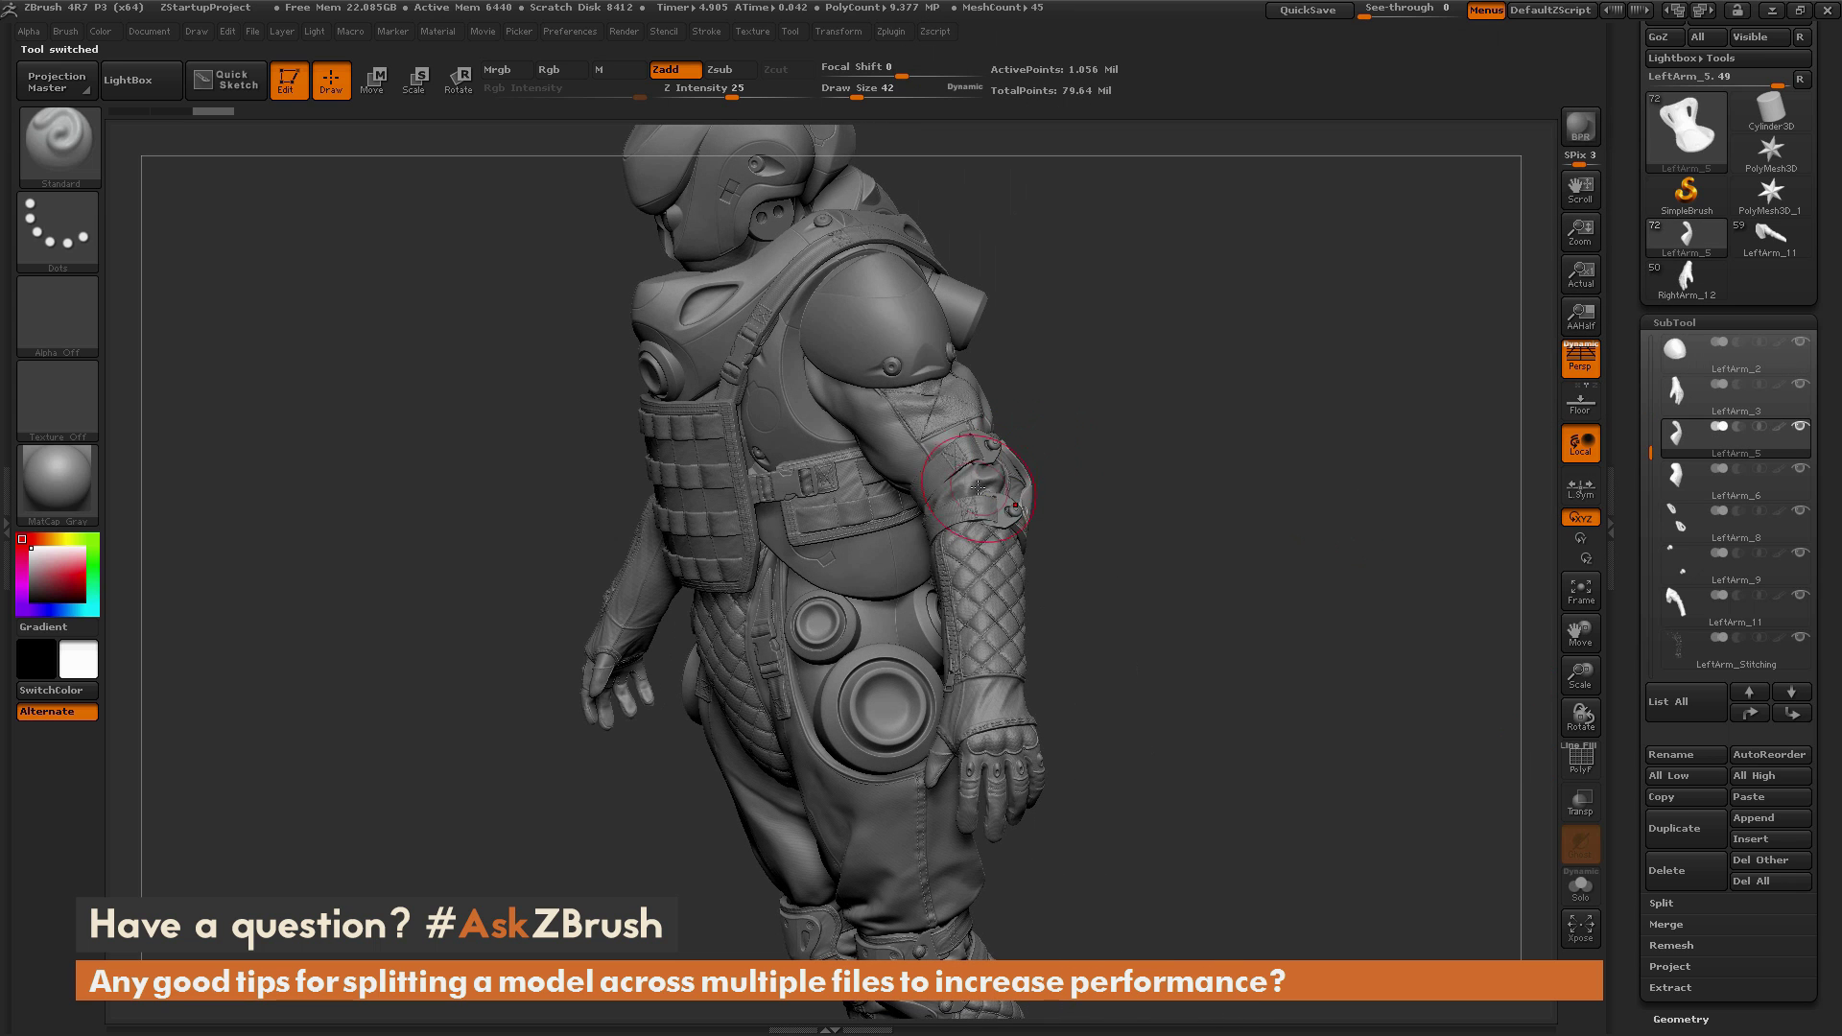
left_click(986, 460, "alt")
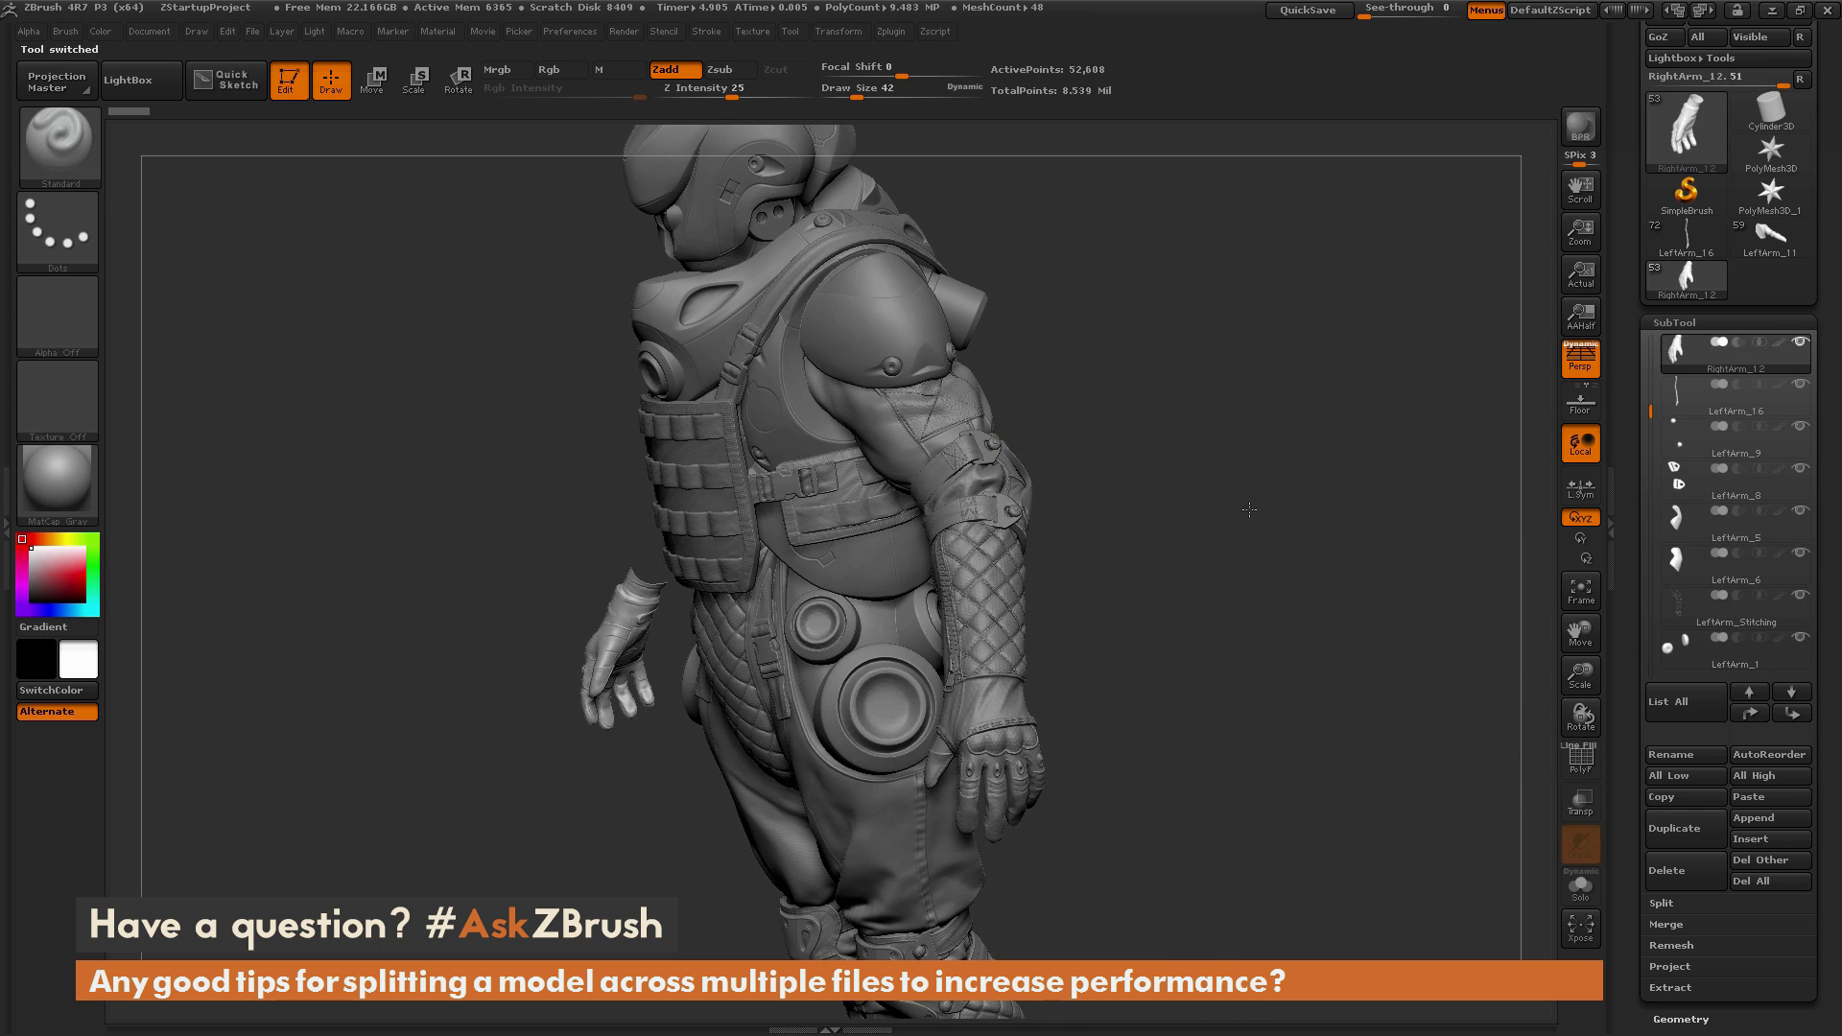
left_click_drag(1247, 509, 1281, 431)
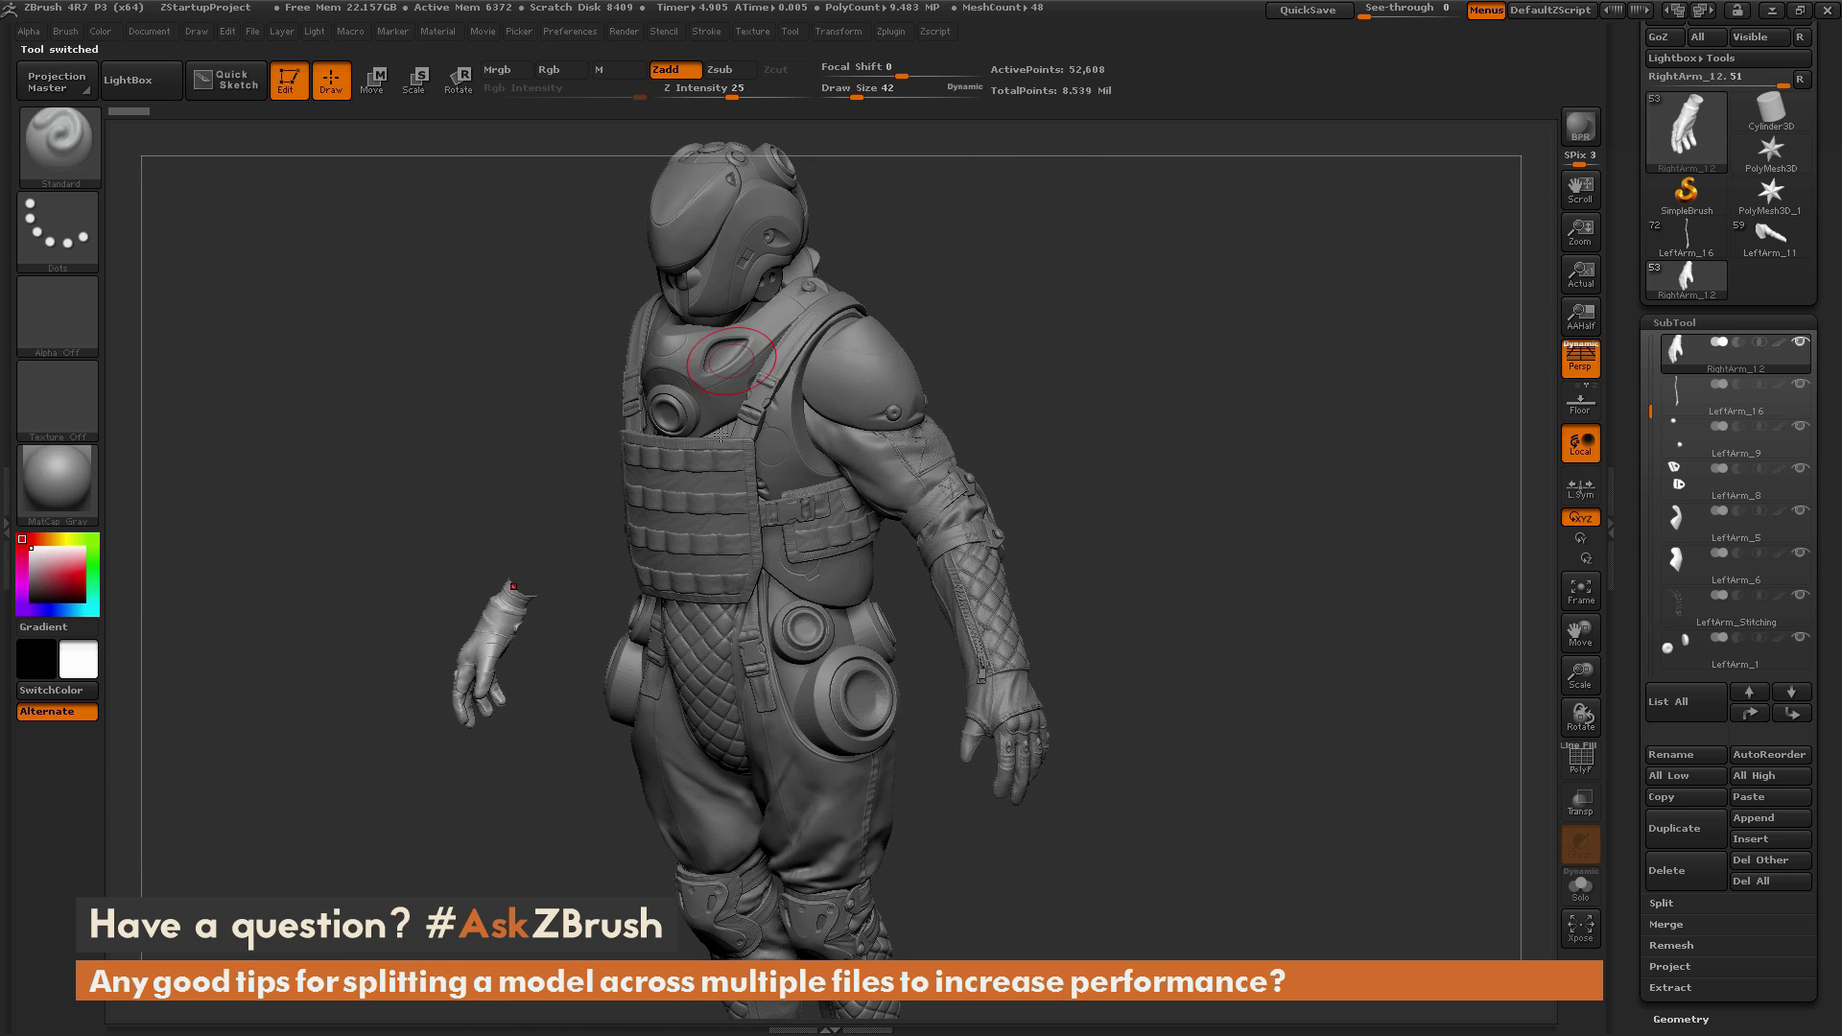
Step: Orbit the character through side and front views, then load the 1.687-million-point LeftArm_11 copy
left_click_drag(1305, 539, 1160, 431)
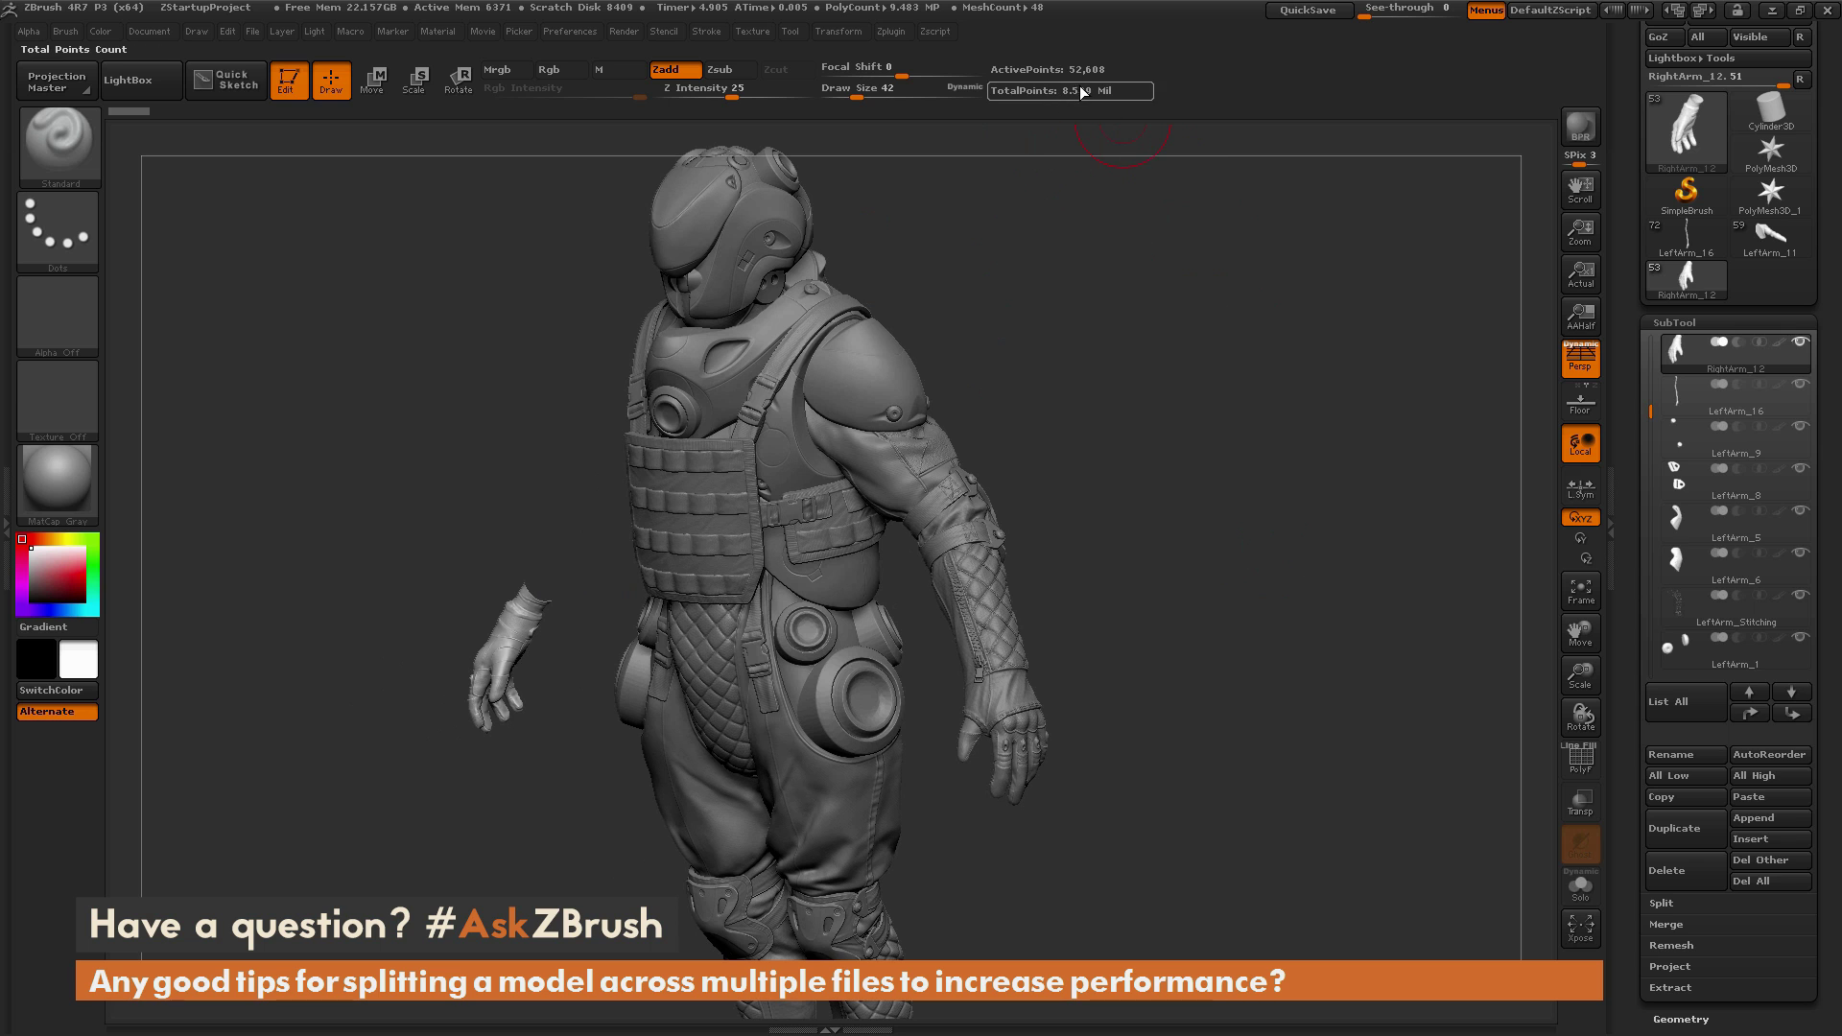
left_click_drag(1195, 544, 1187, 543)
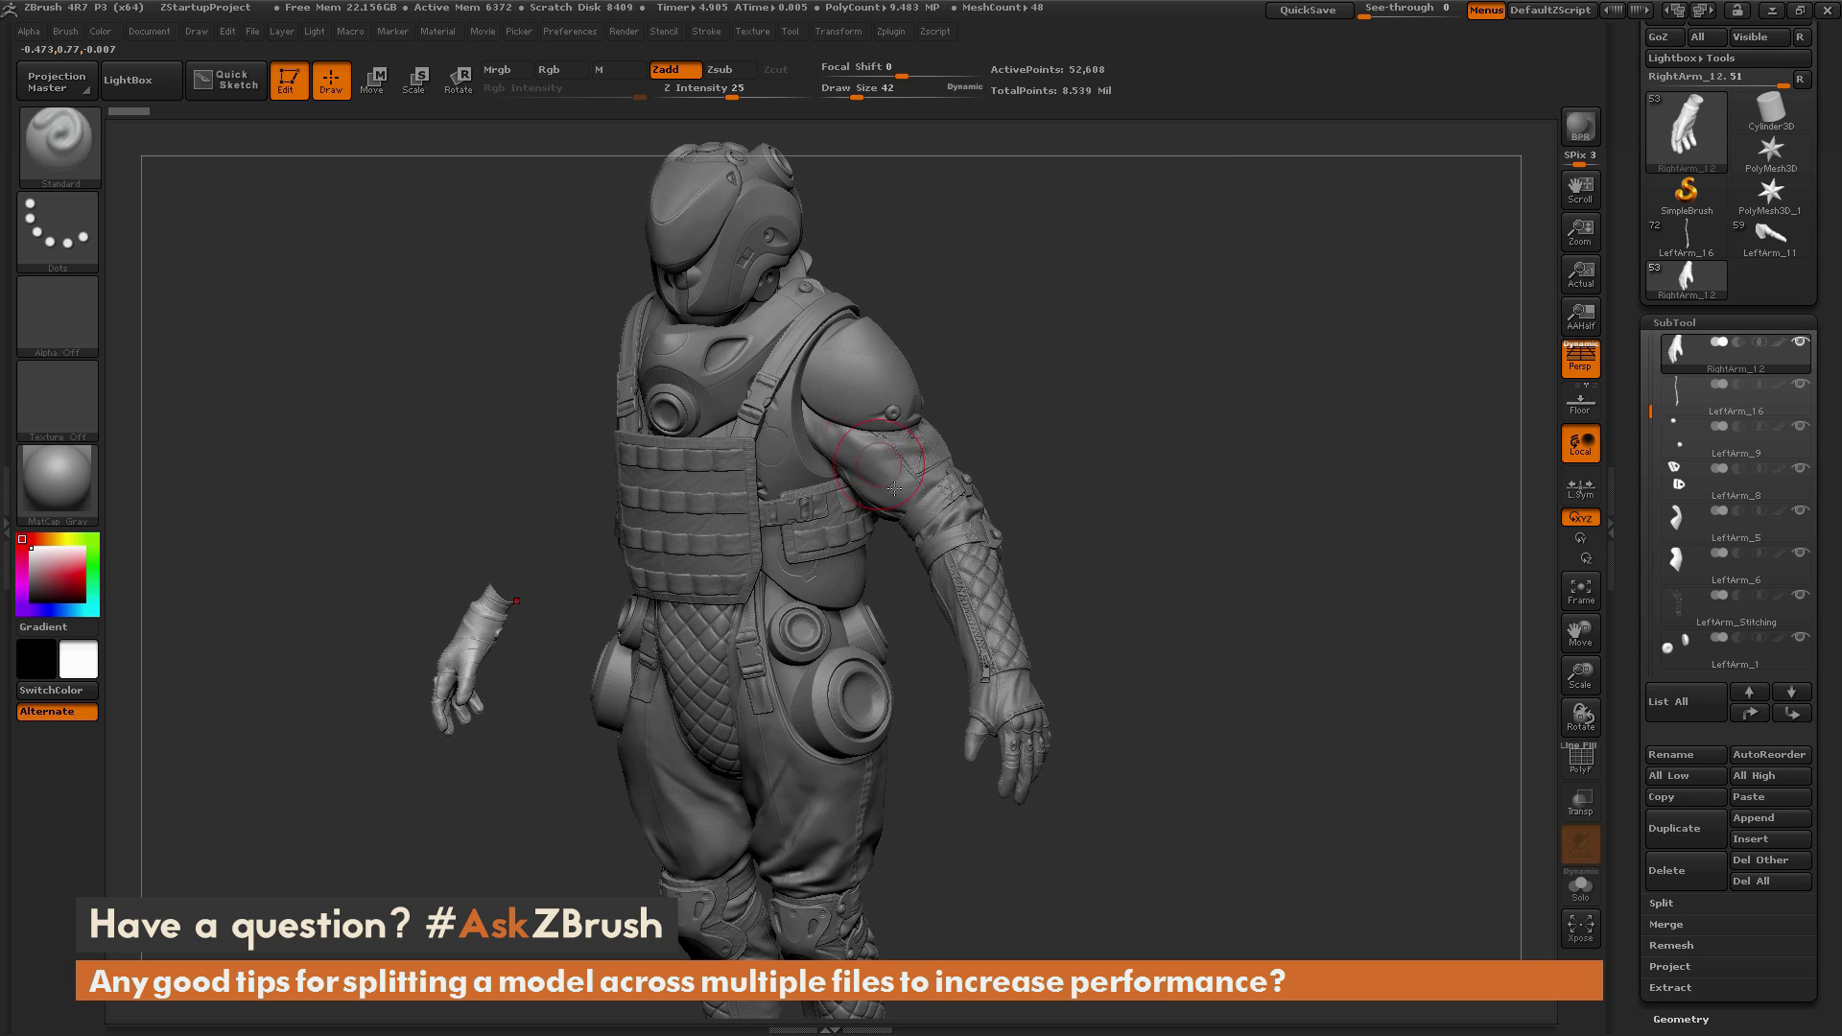
mouse_move(1207, 816)
left_mouse_down()
mouse_move(1255, 795)
mouse_move(1205, 811)
left_mouse_up()
left_click_drag(1179, 745, 1333, 498)
left_click_drag(1152, 821, 1451, 215)
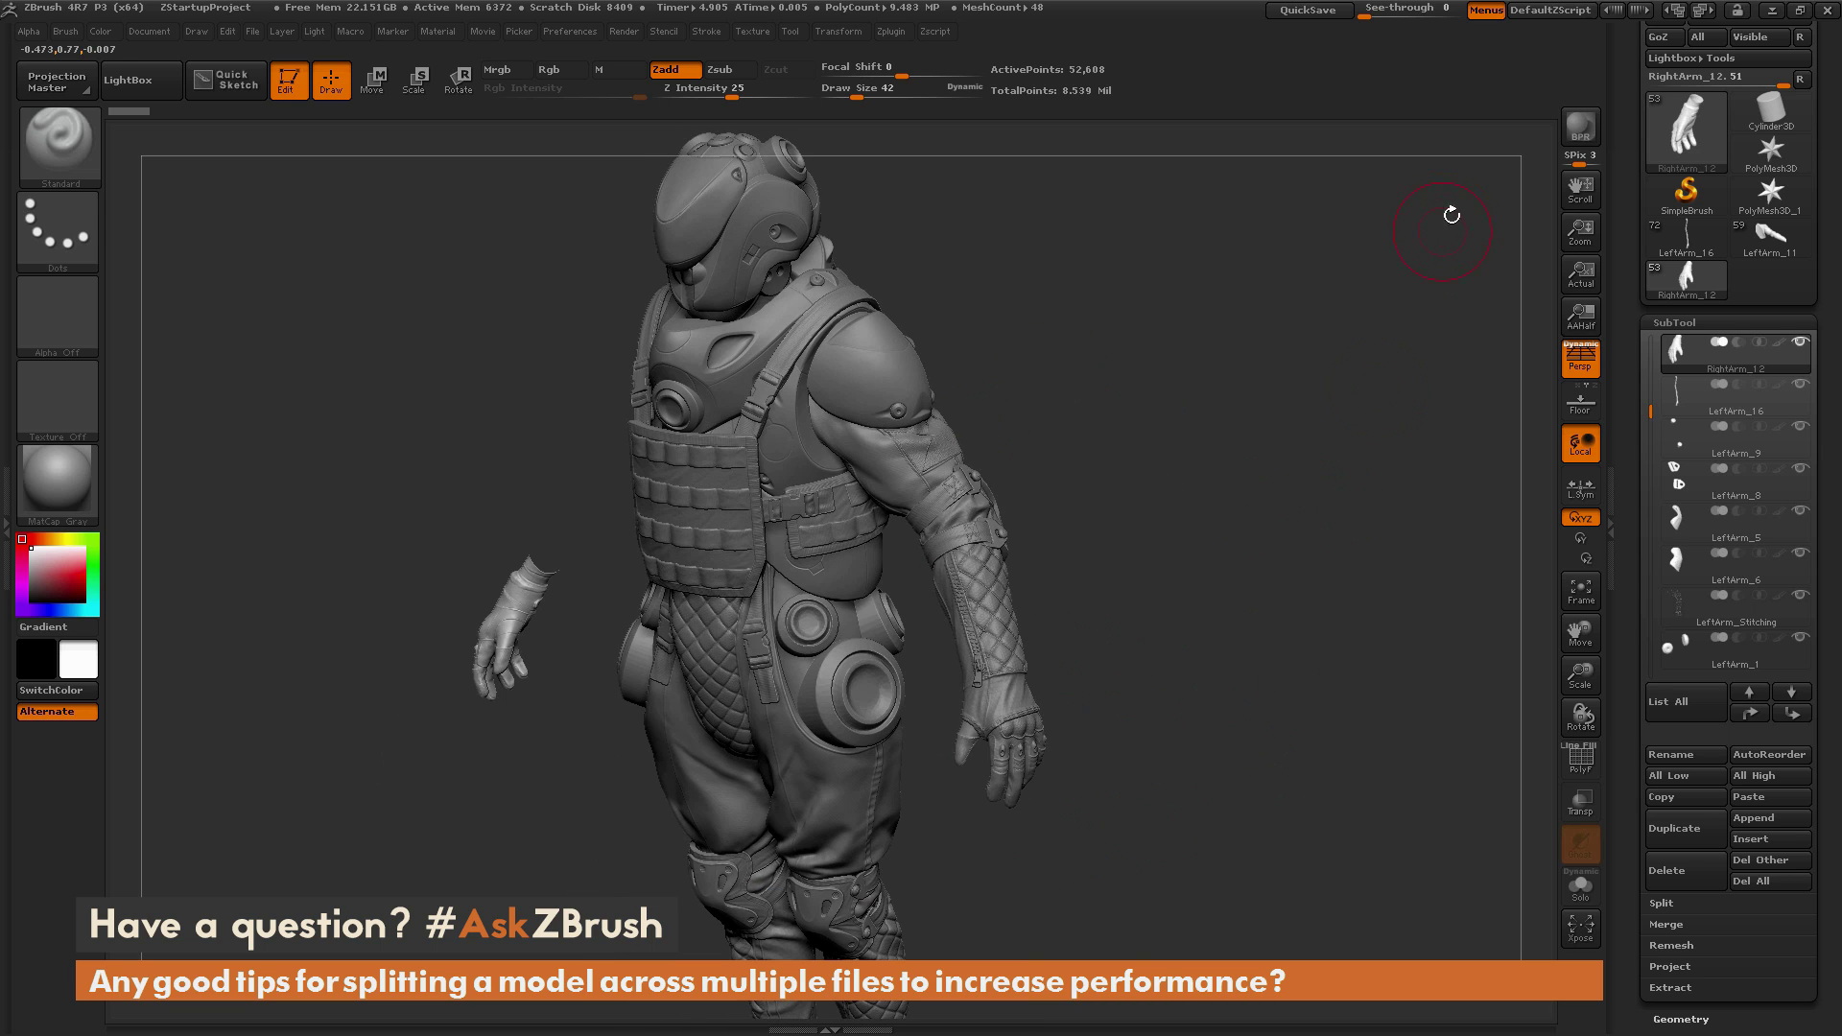
left_click_drag(1174, 533, 1185, 436)
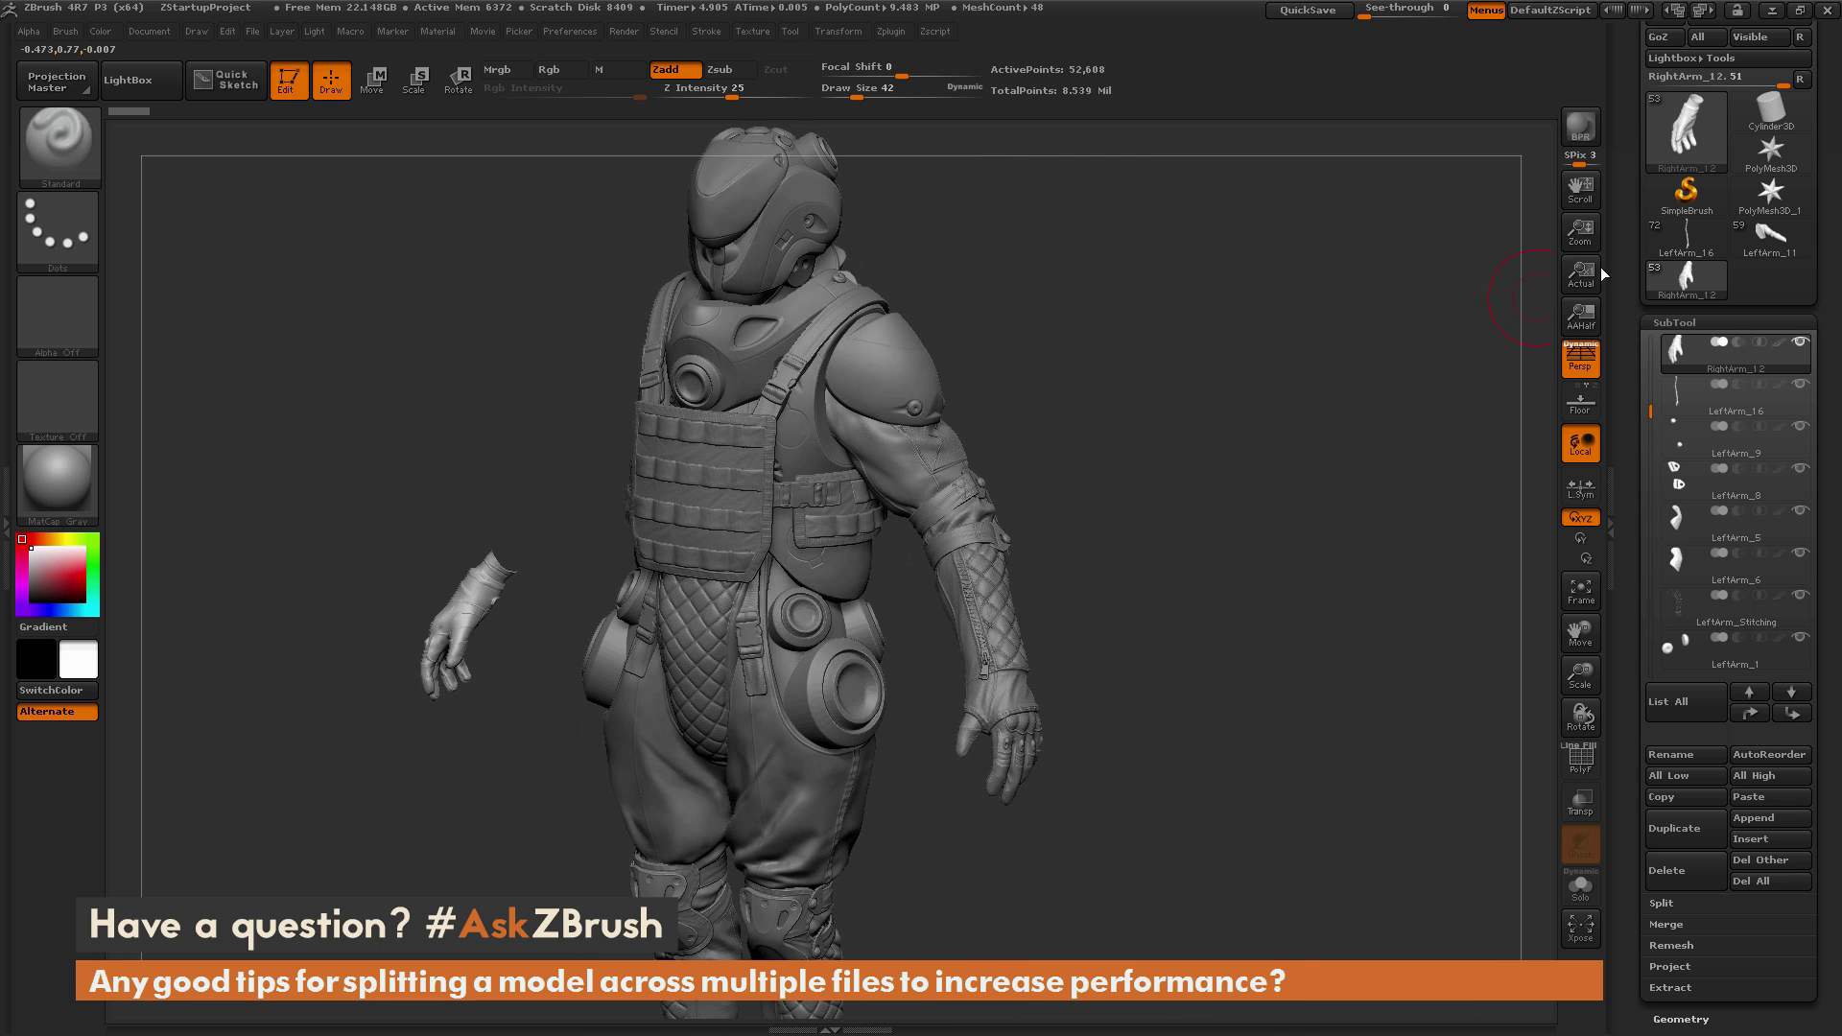
left_click(1770, 240)
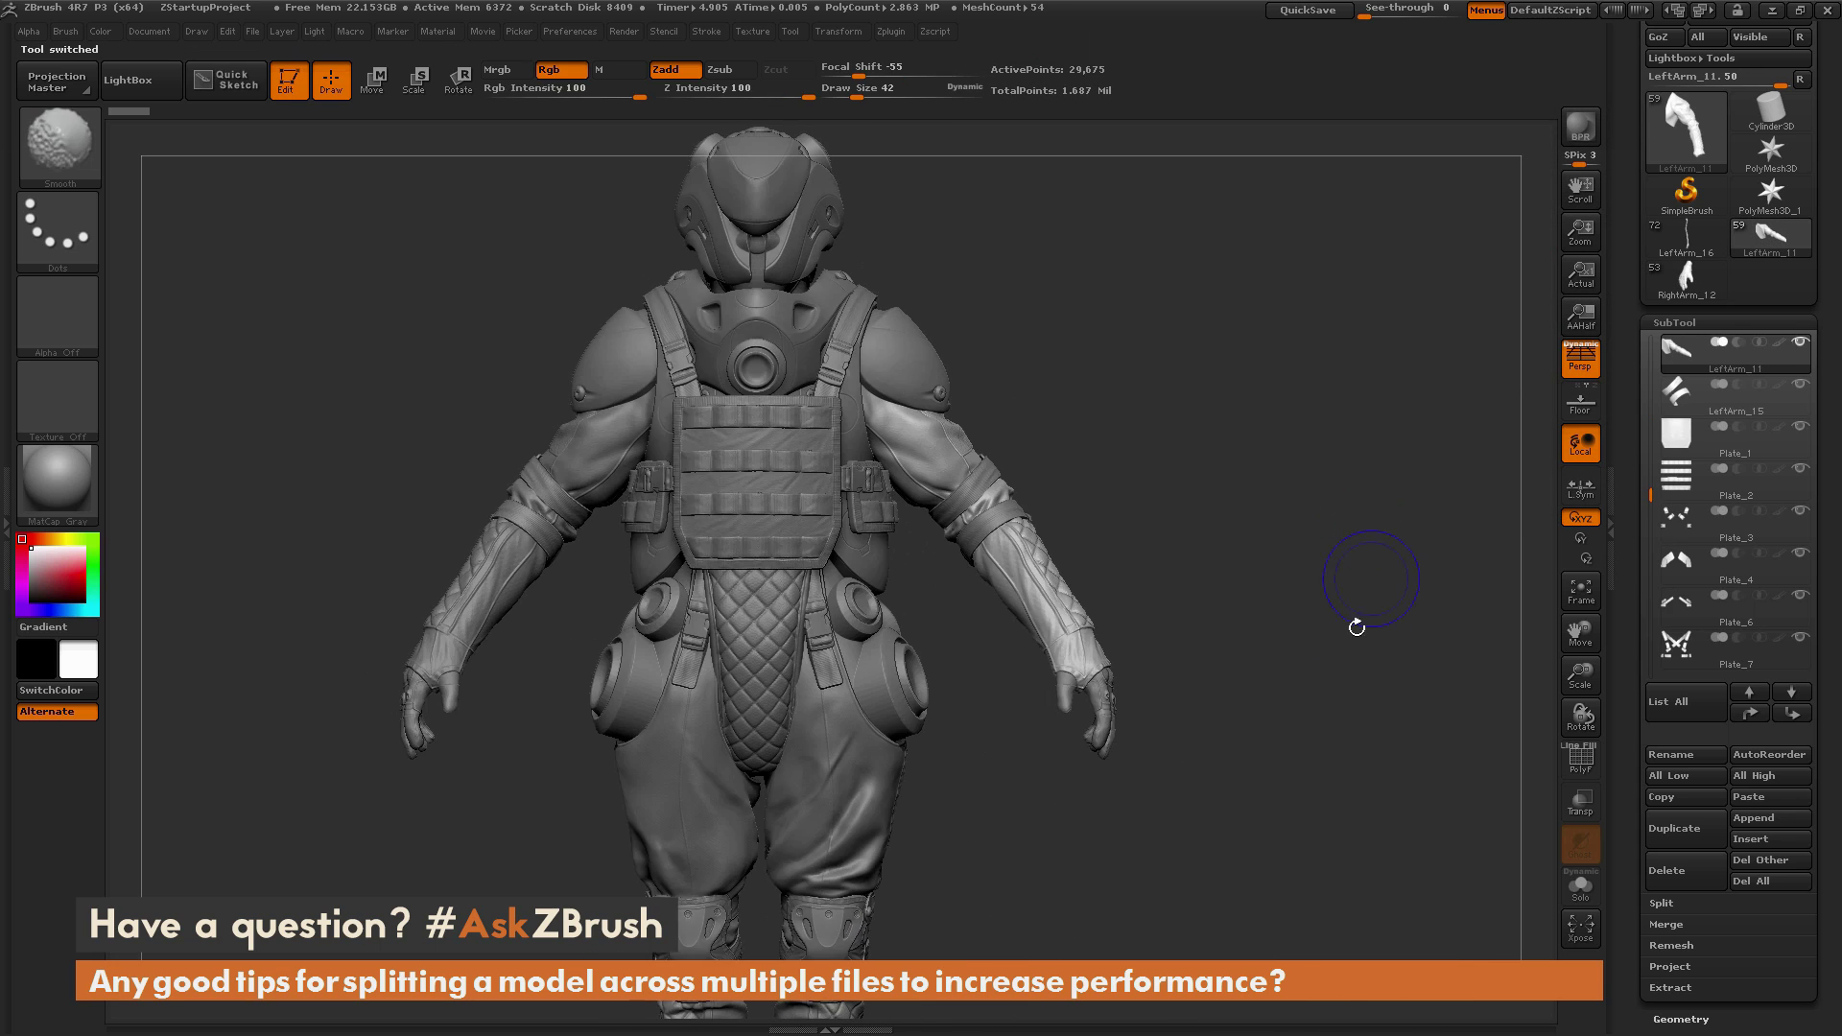
Step: Delete the pants leg pieces LLeg_7, LLeg_12 and RLeg_11 from this copy
mouse_move(1311, 377)
left_mouse_down()
mouse_move(1160, 596)
mouse_move(841, 503)
left_mouse_up()
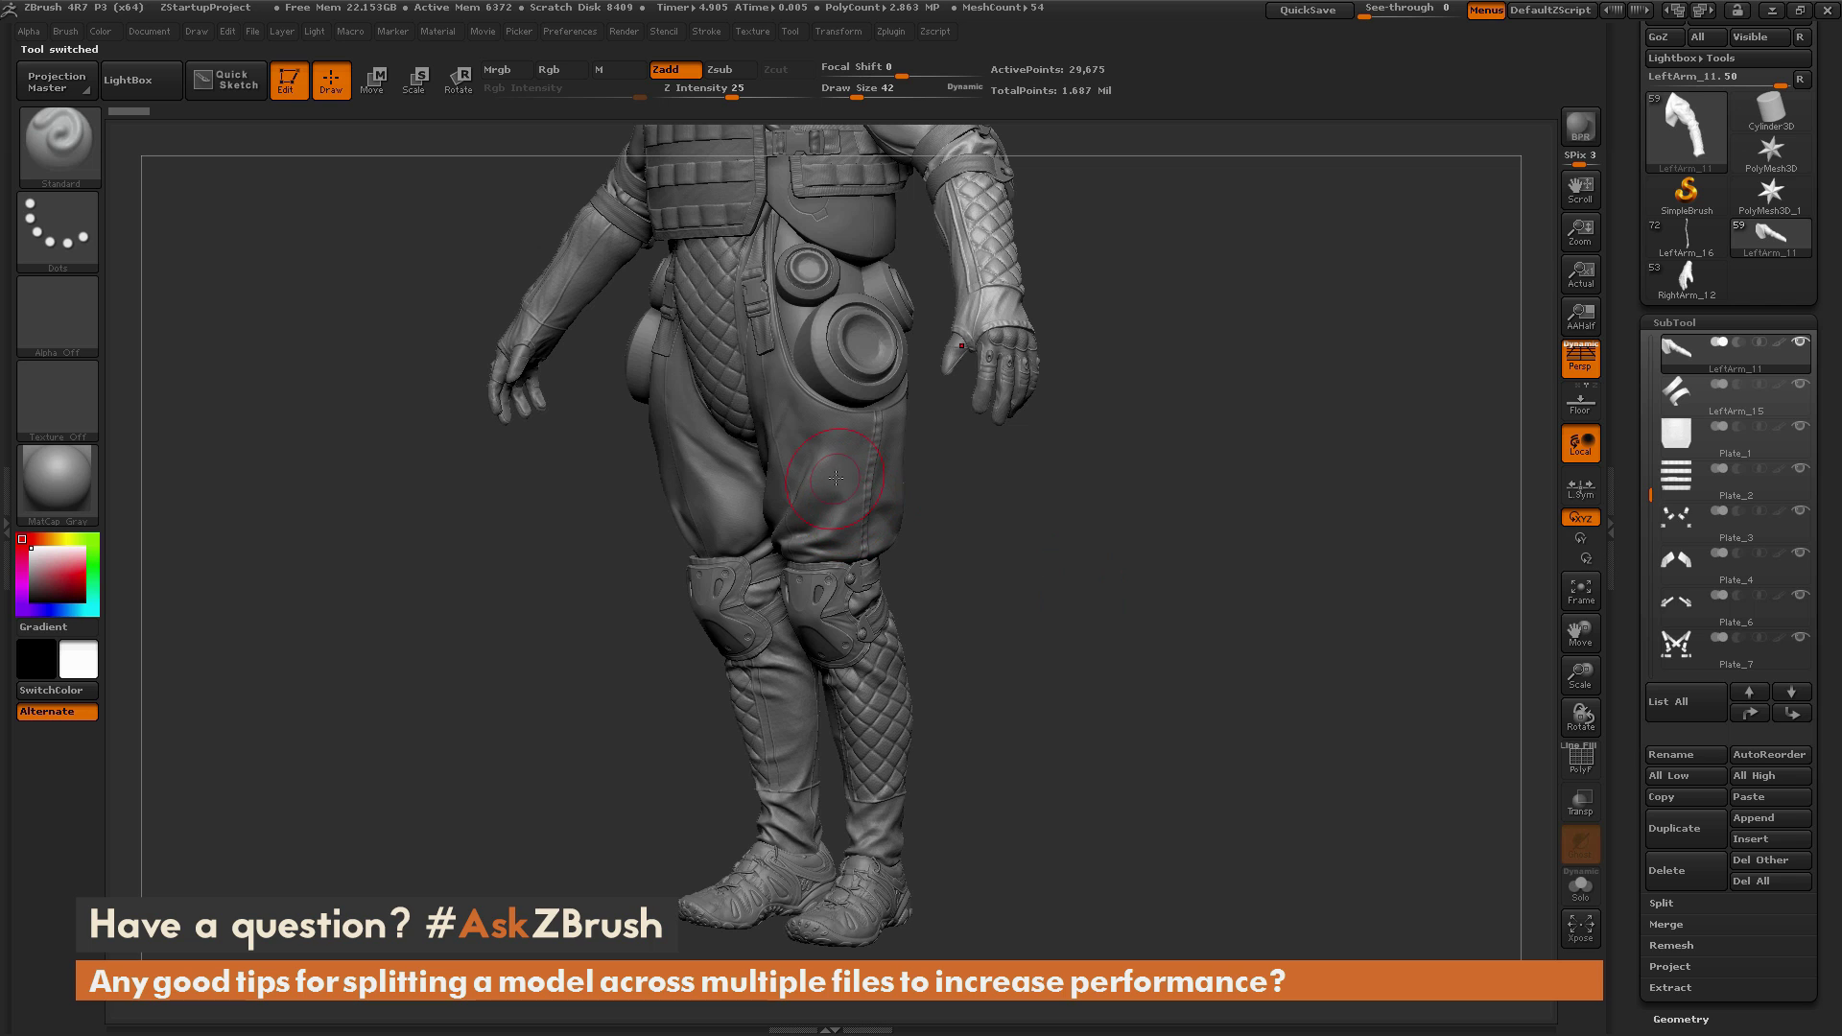
left_click(853, 483, "alt")
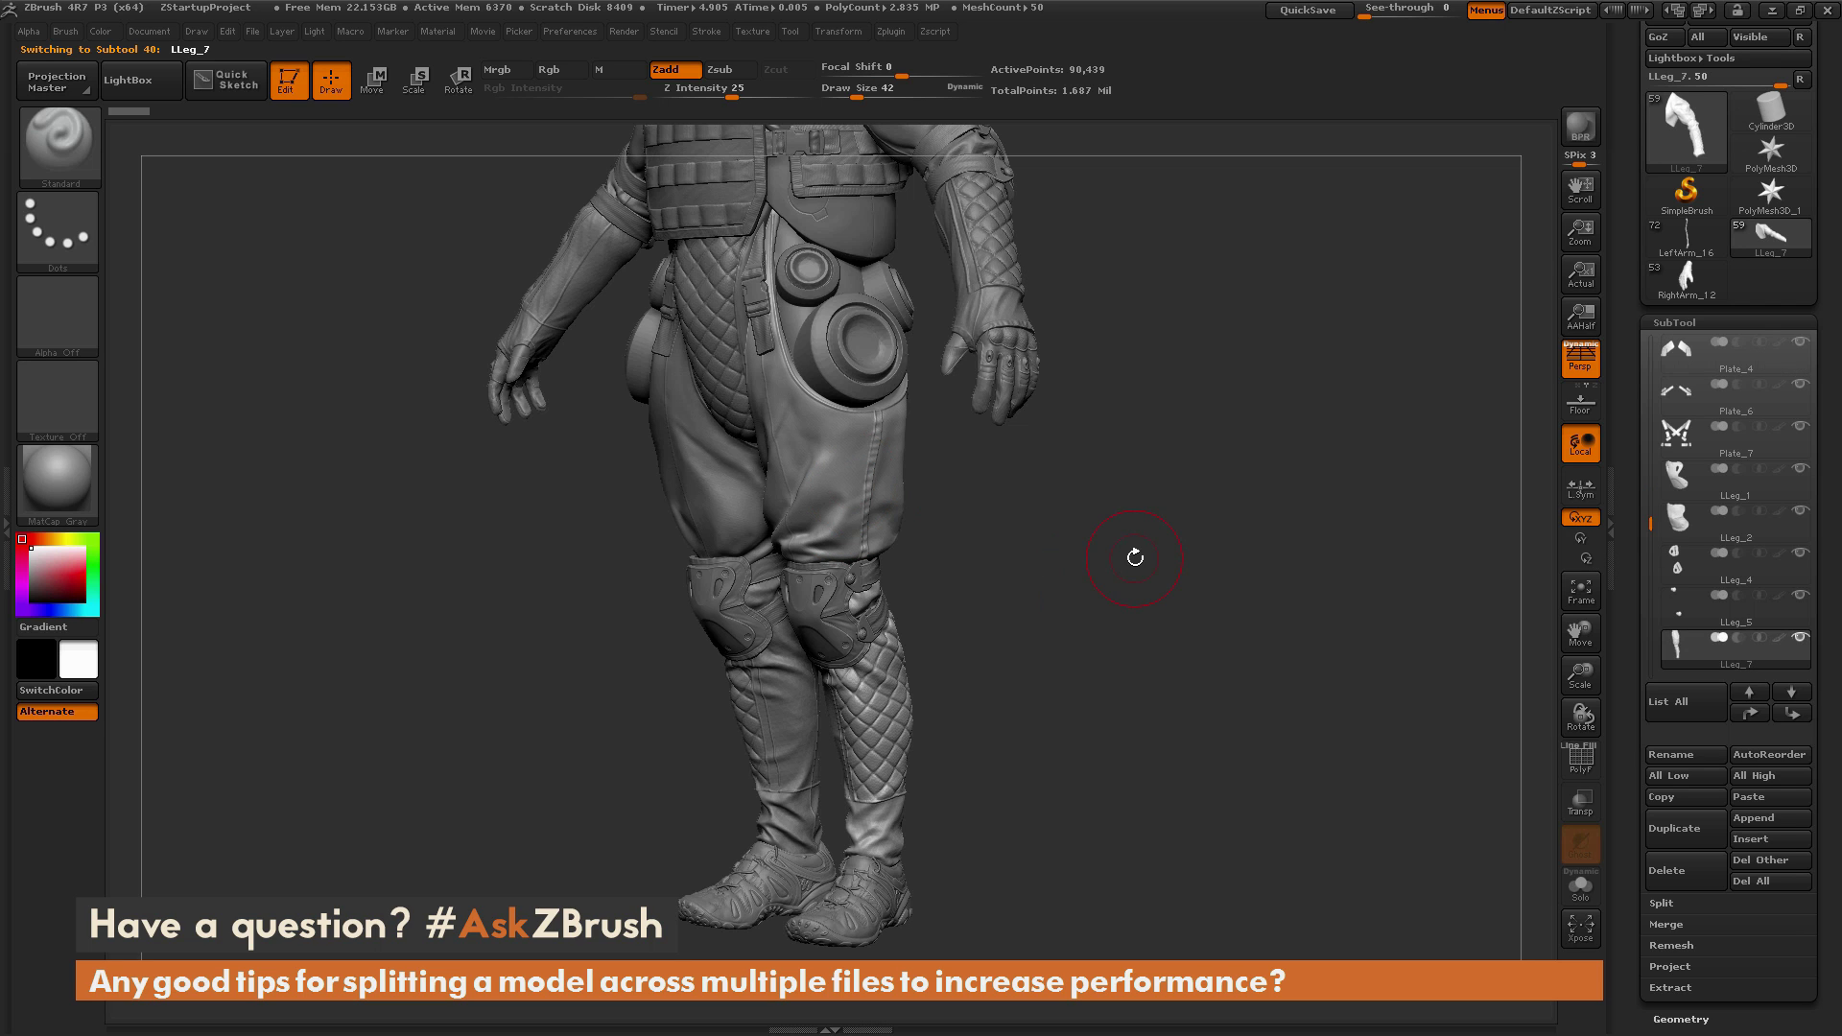
left_click(1685, 865)
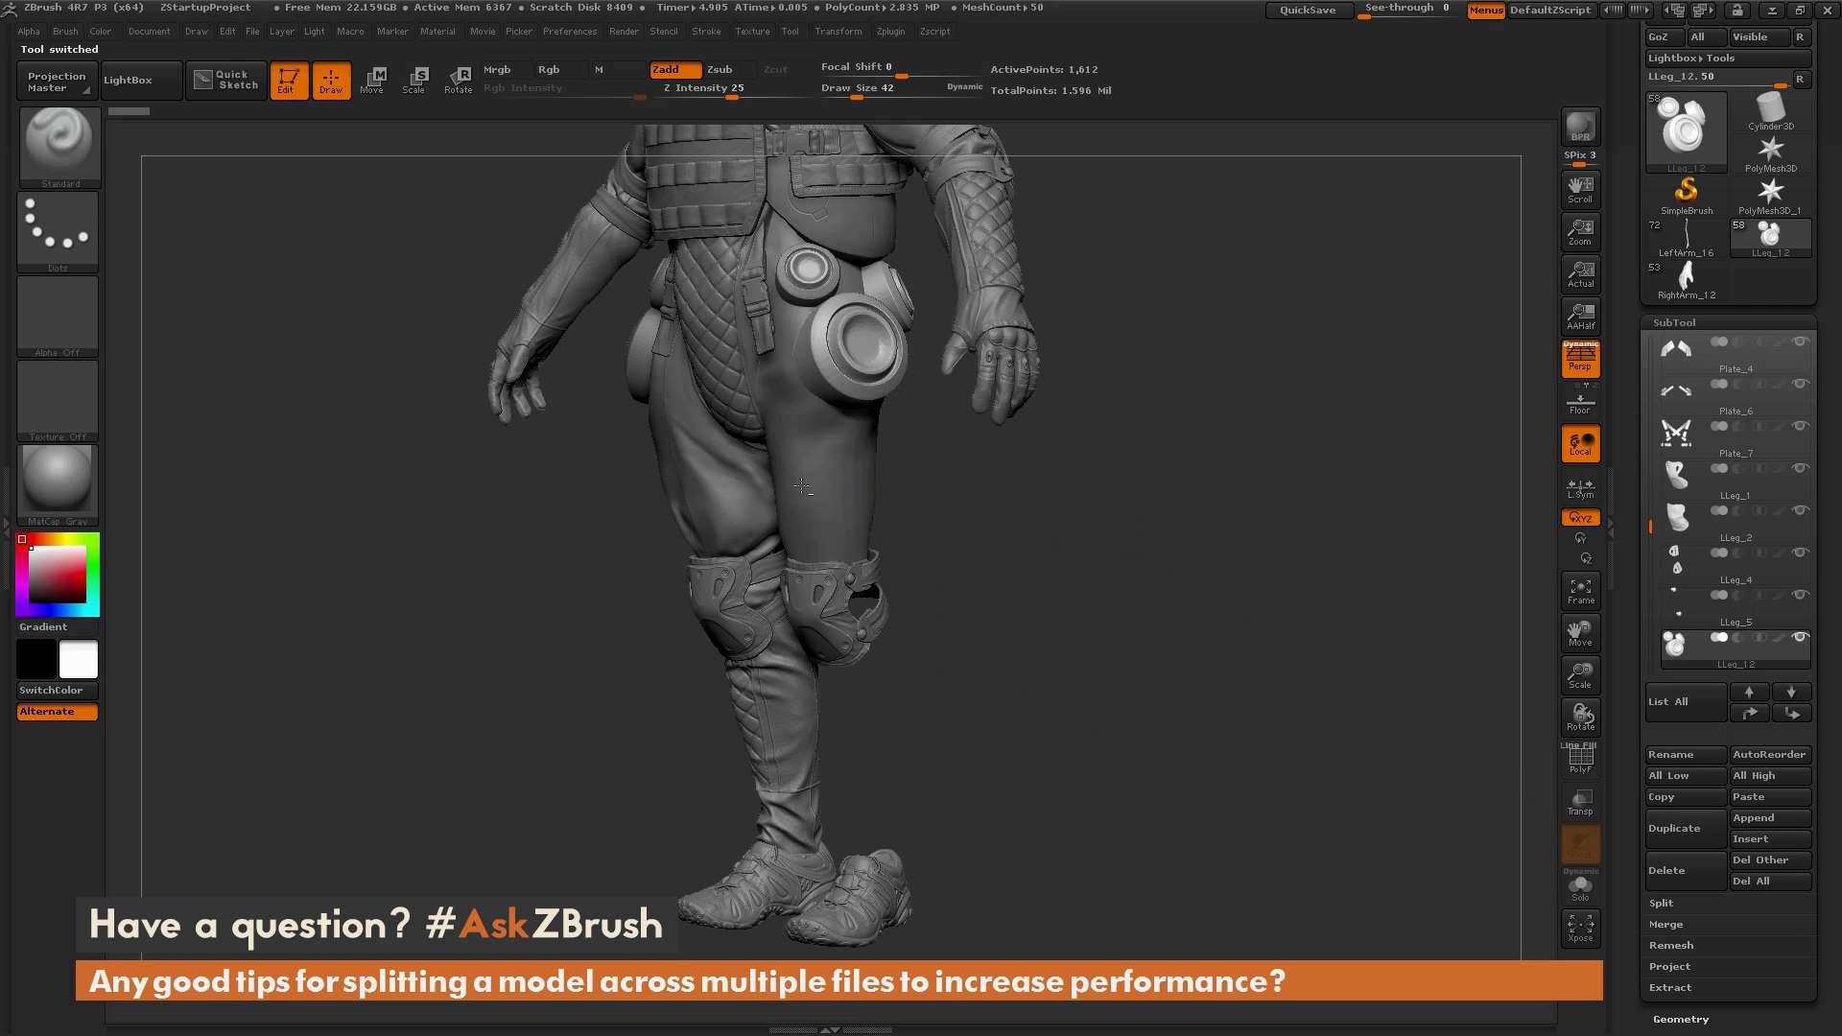
left_click(1673, 869)
left_click_drag(1189, 568, 682, 510)
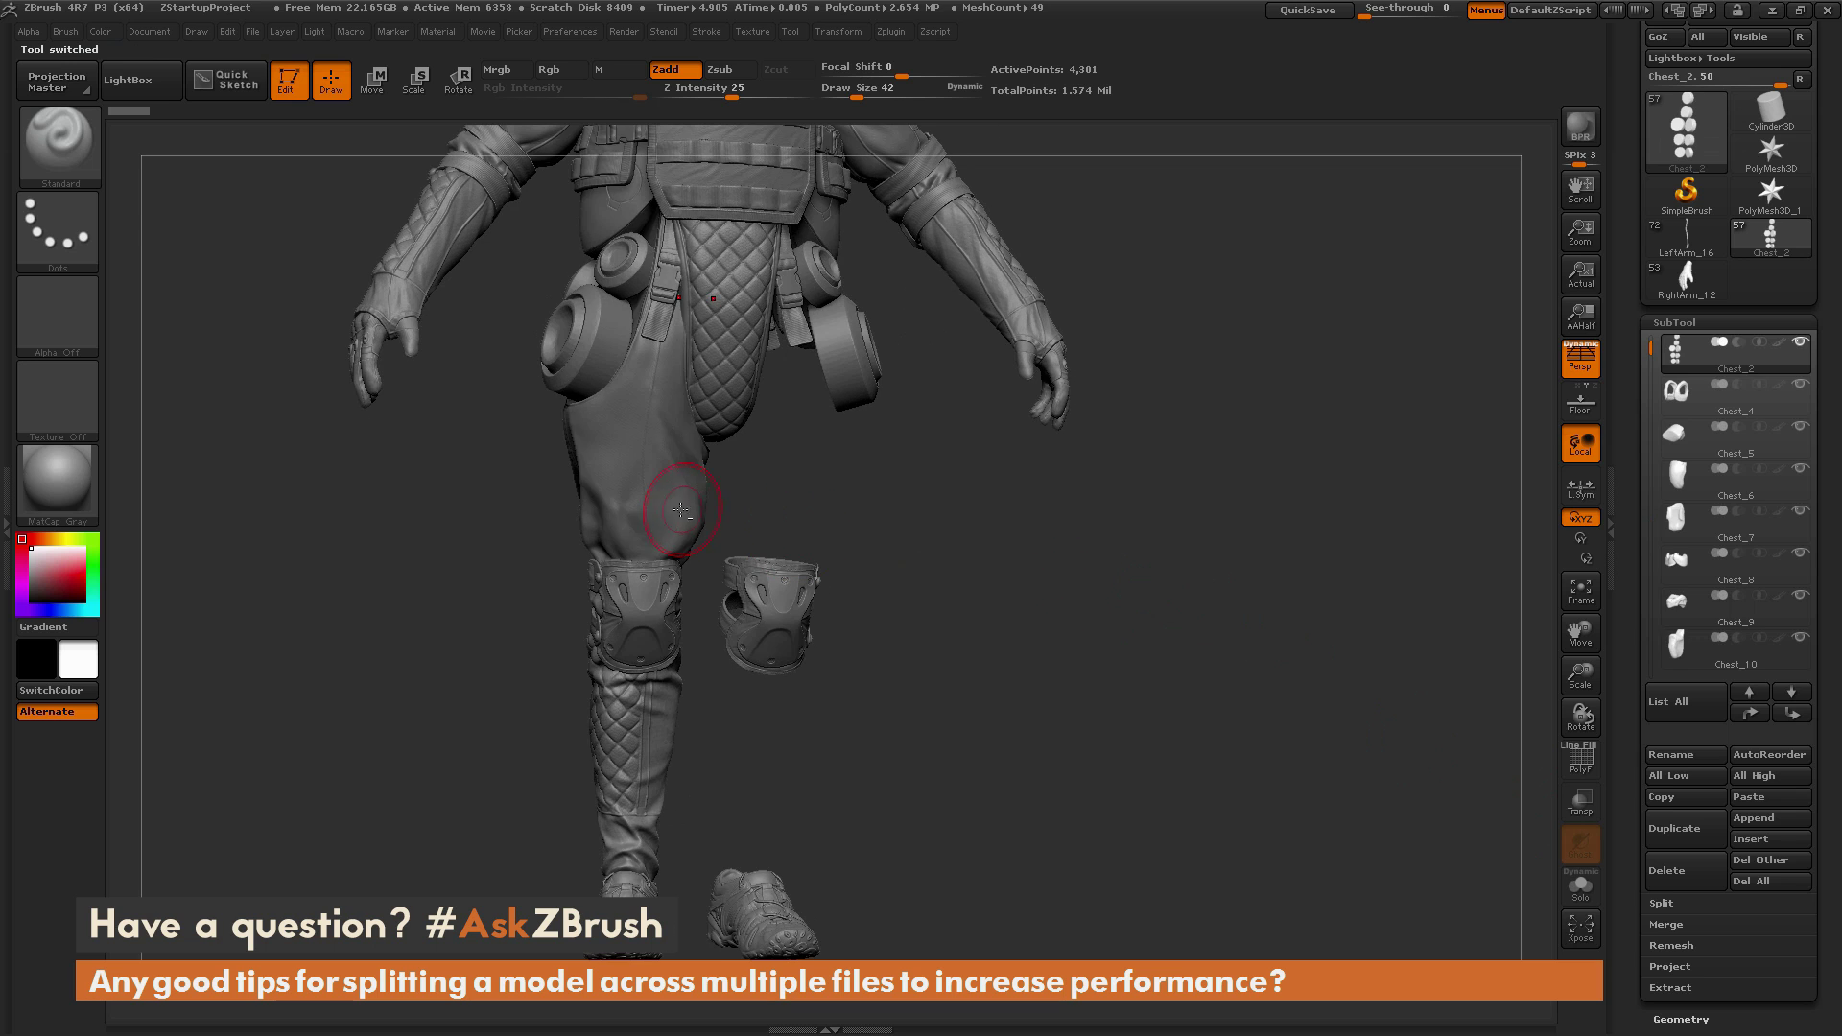
left_click(681, 511, "alt")
left_click(1657, 870)
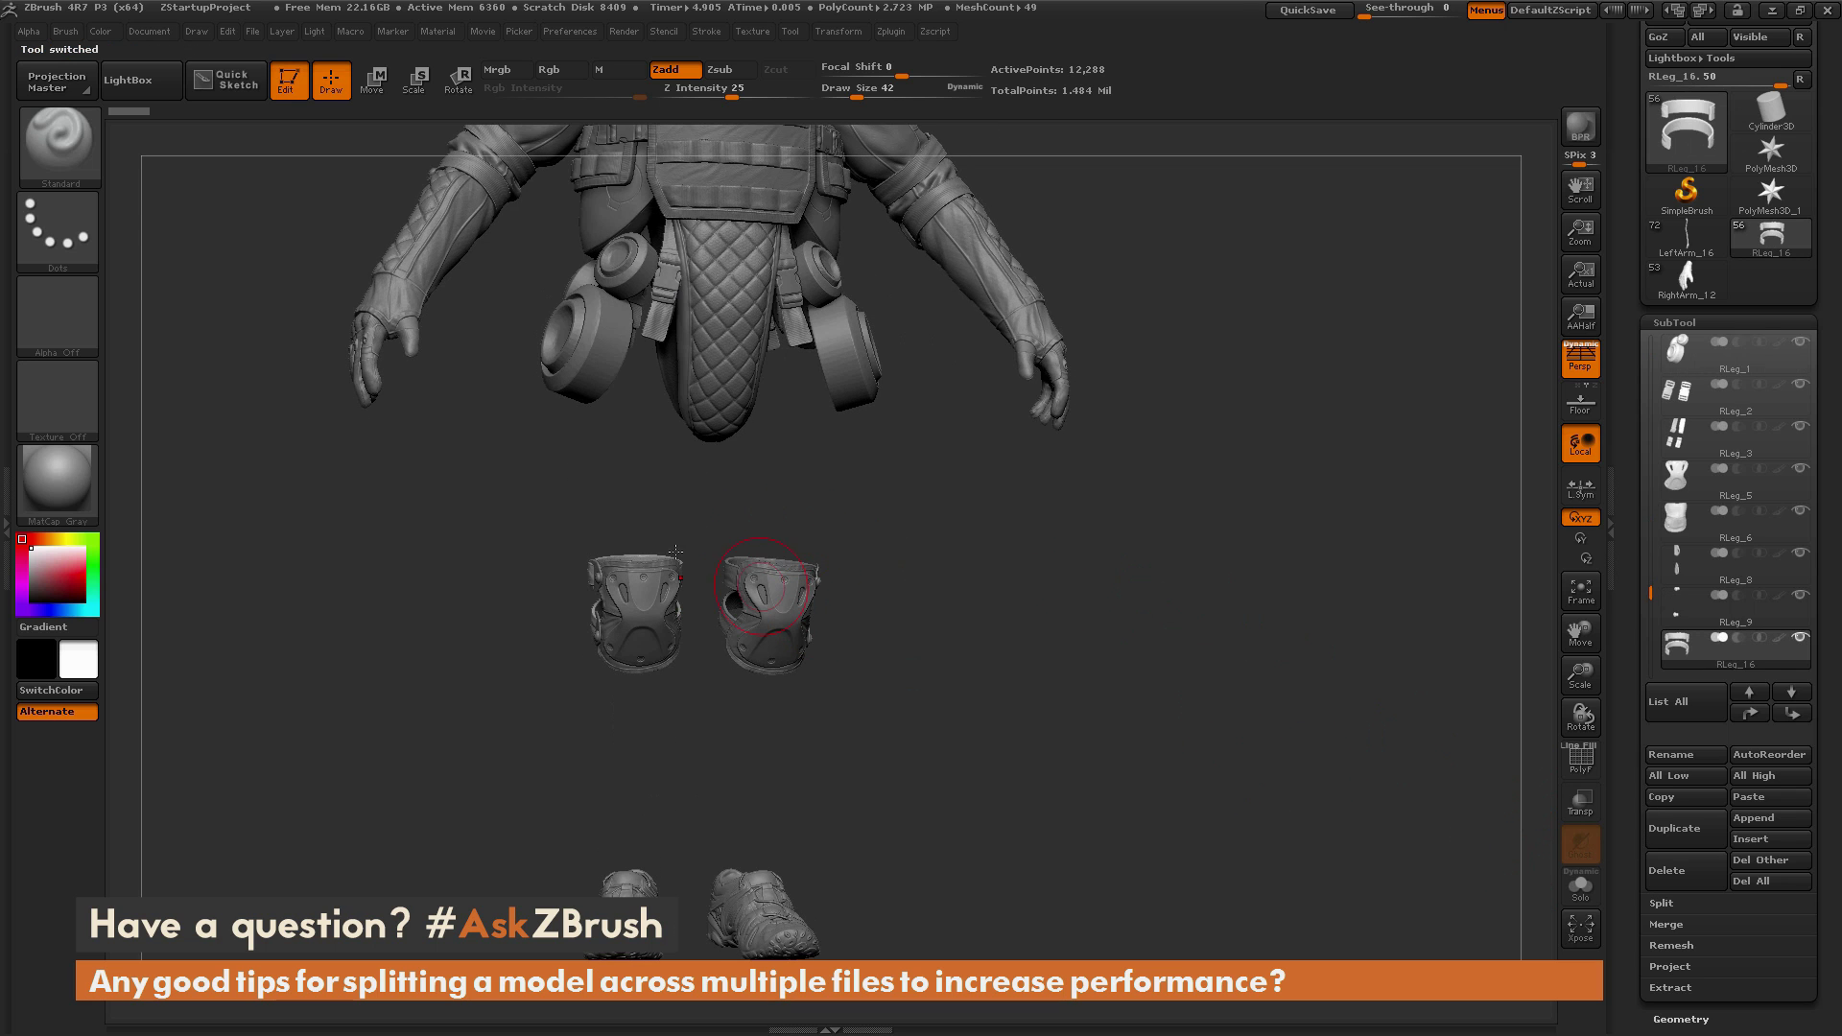
Step: Delete the knee pads RLeg_5, LLeg_1 and RLeg_6
left_click(645, 589, "alt")
left_click(1693, 871)
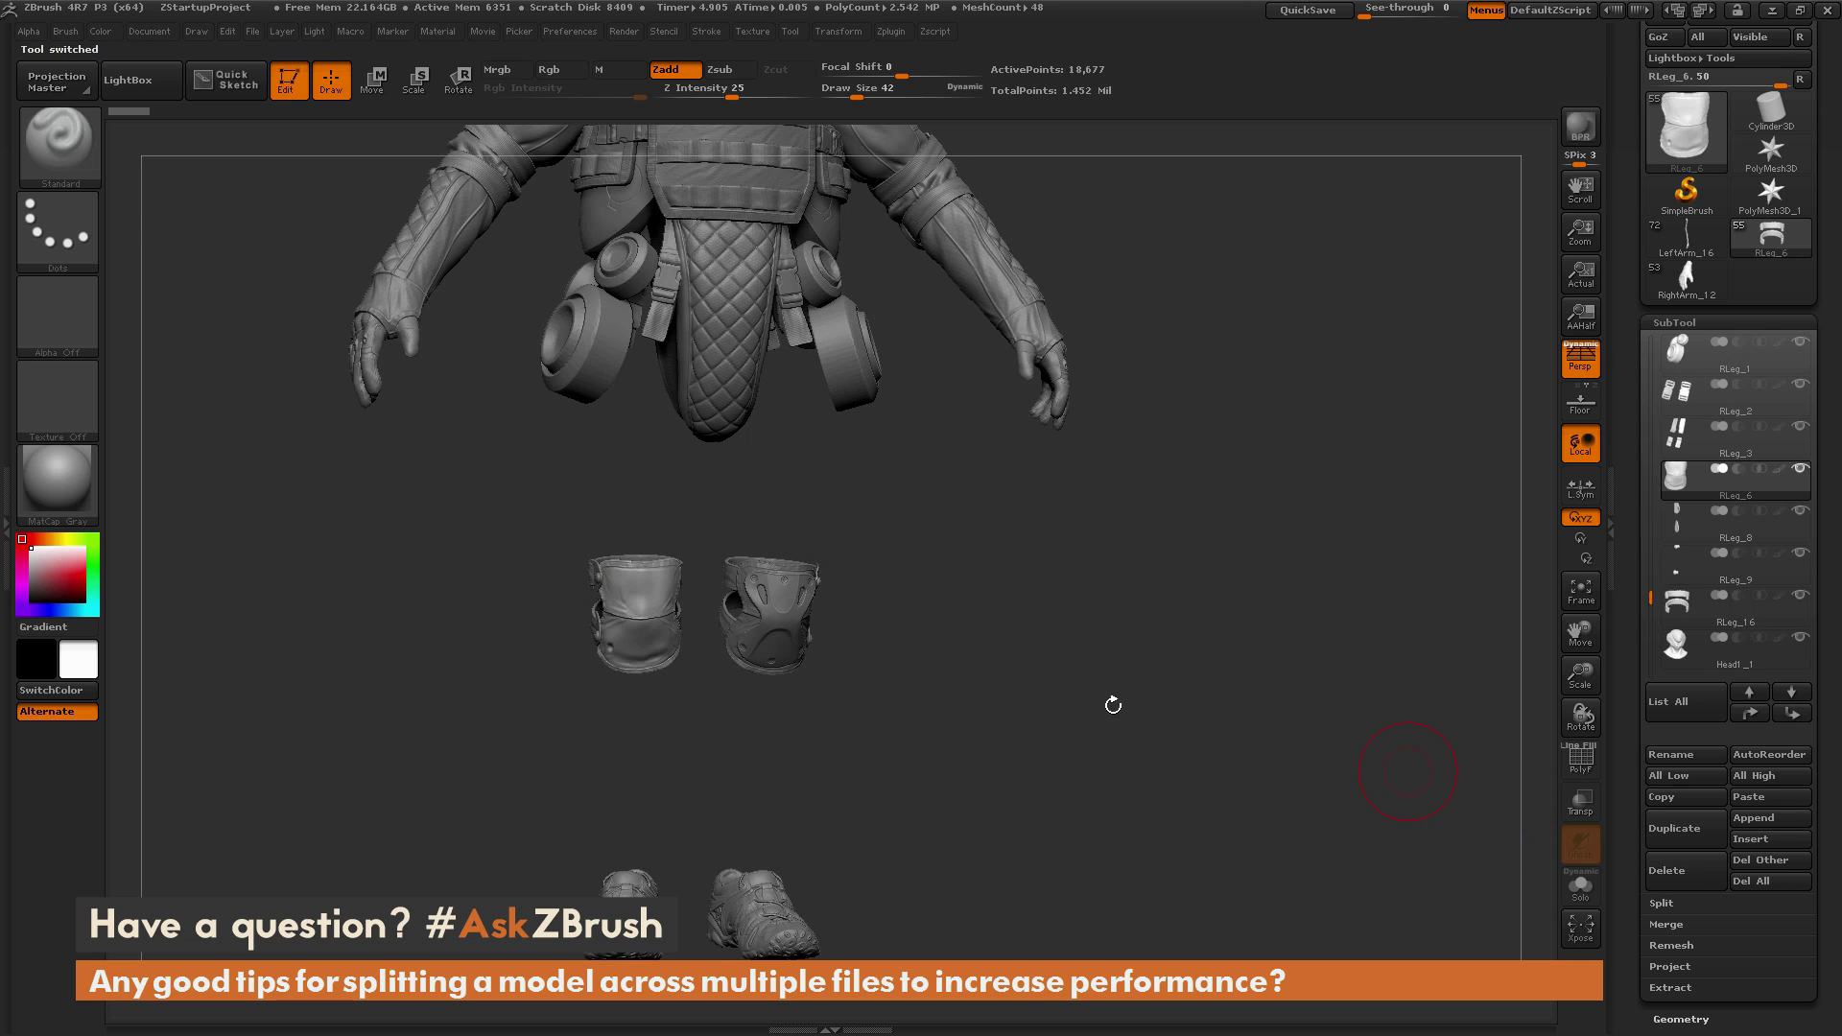
left_click(796, 625, "alt")
left_click(1686, 871)
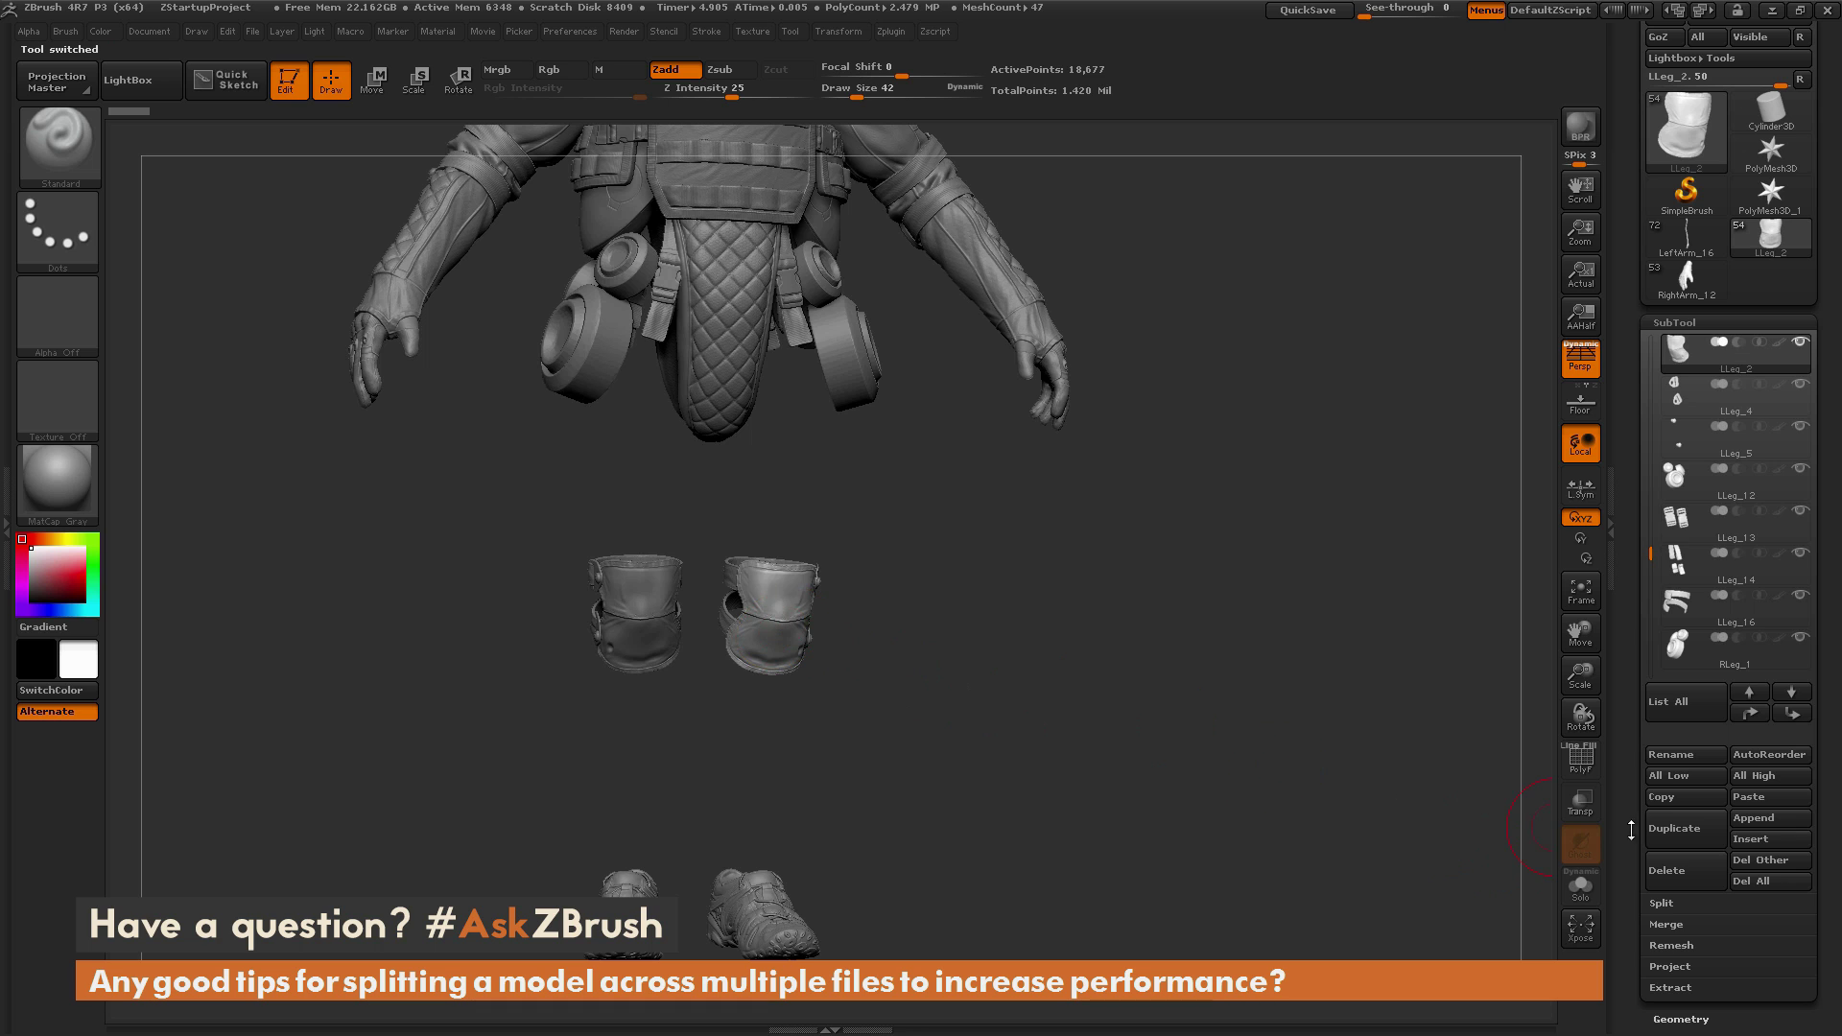
left_click(641, 602, "alt")
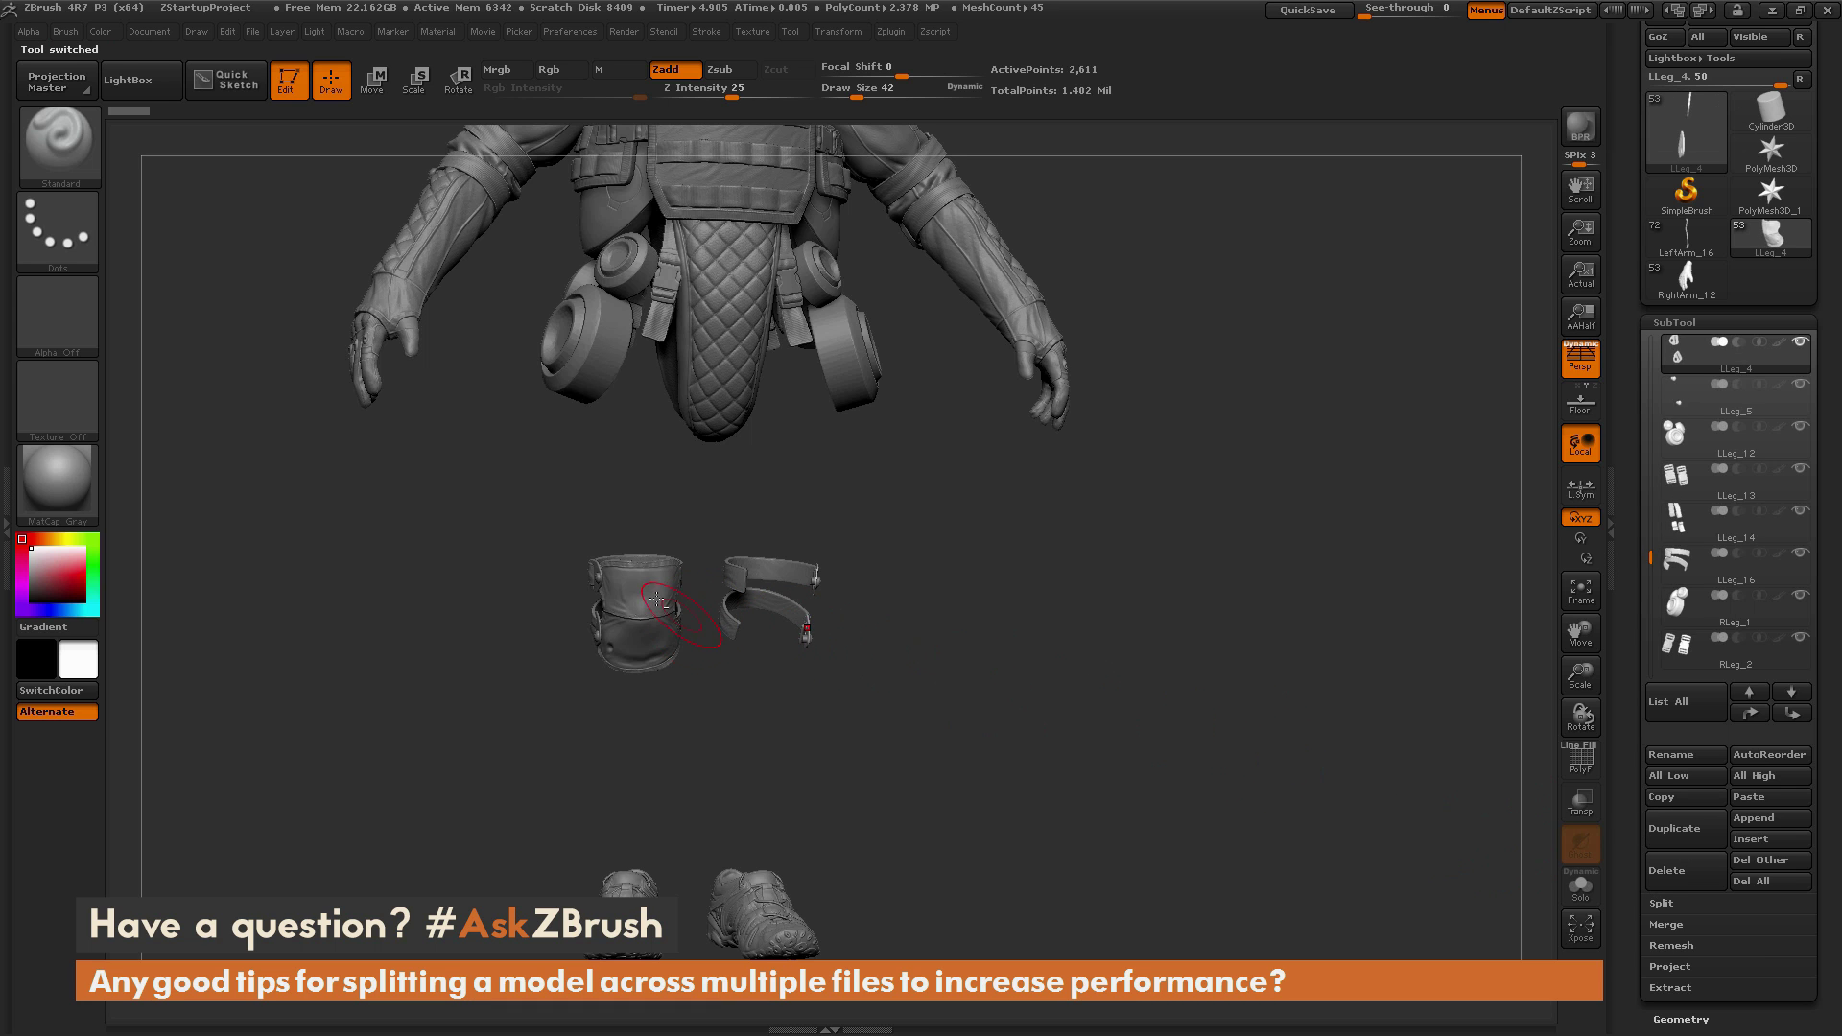
left_click(1686, 871)
Step: Delete the small knee straps and pieces LLeg_16, LLeg_4, LLeg_5, RLeg_9 and RLeg_8
left_click_drag(998, 585, 875, 573)
left_click(832, 581, "alt")
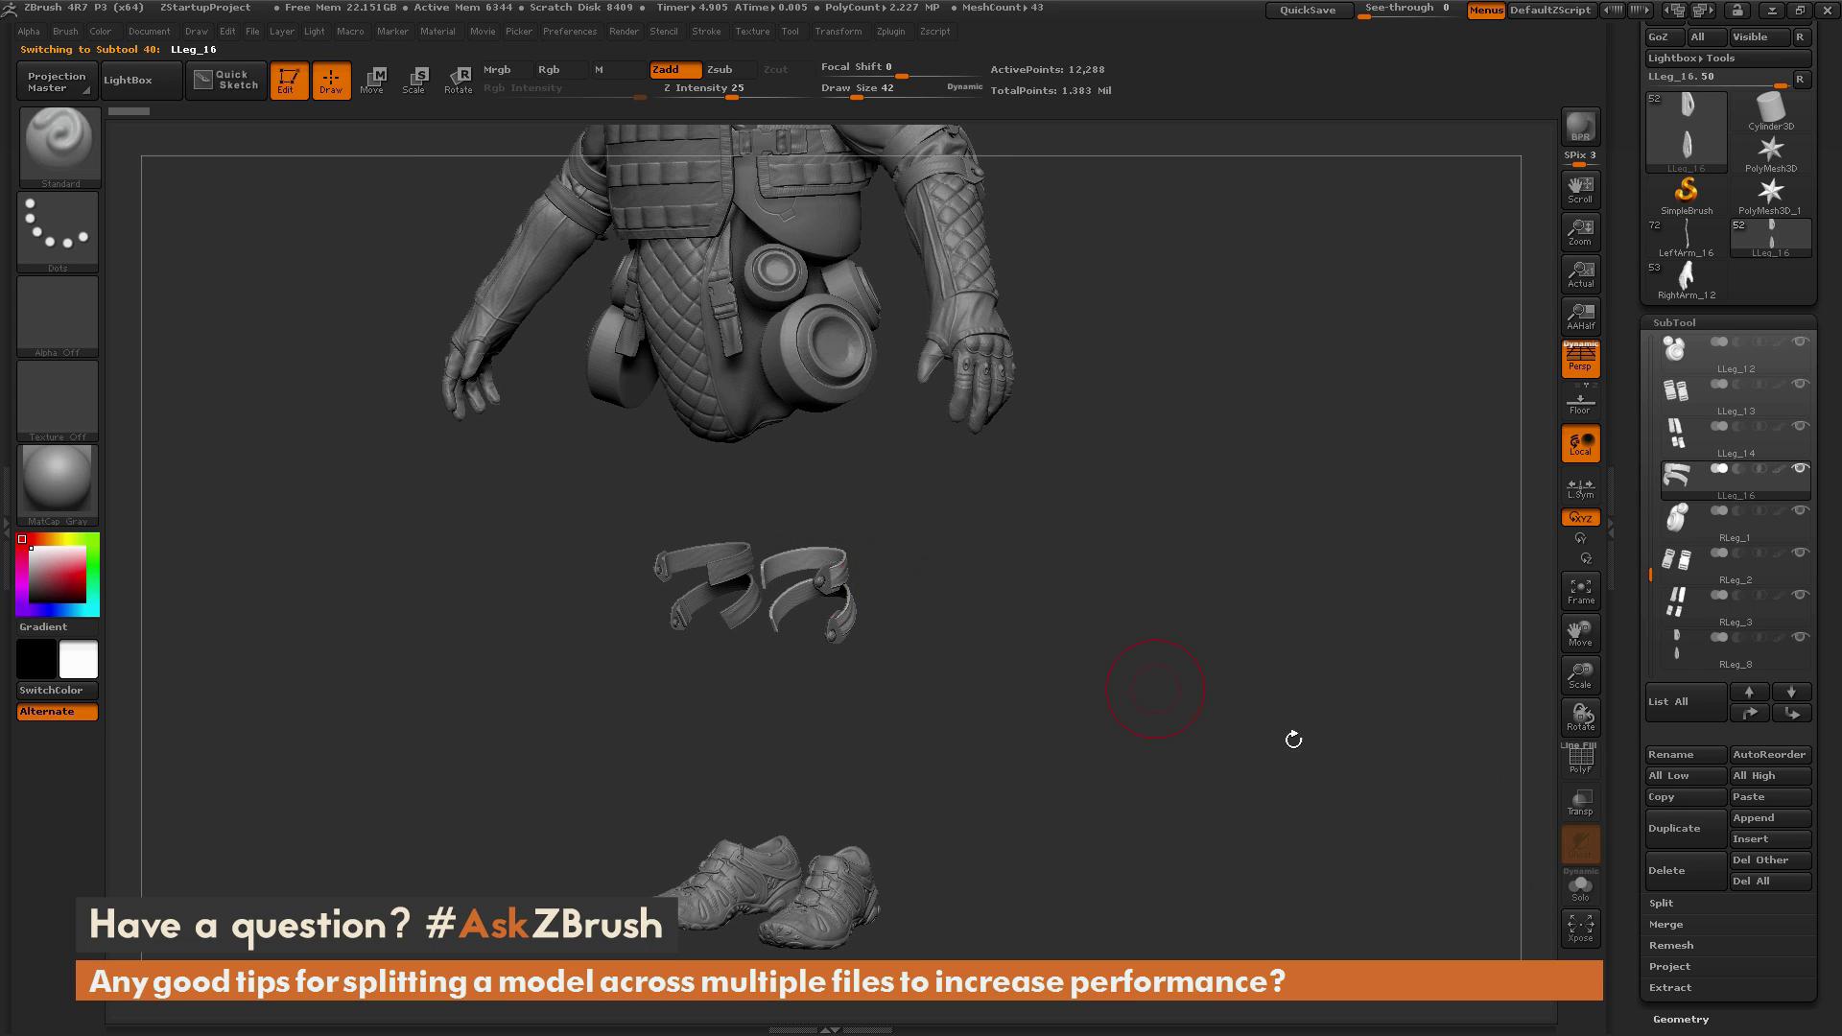
left_click(1666, 870)
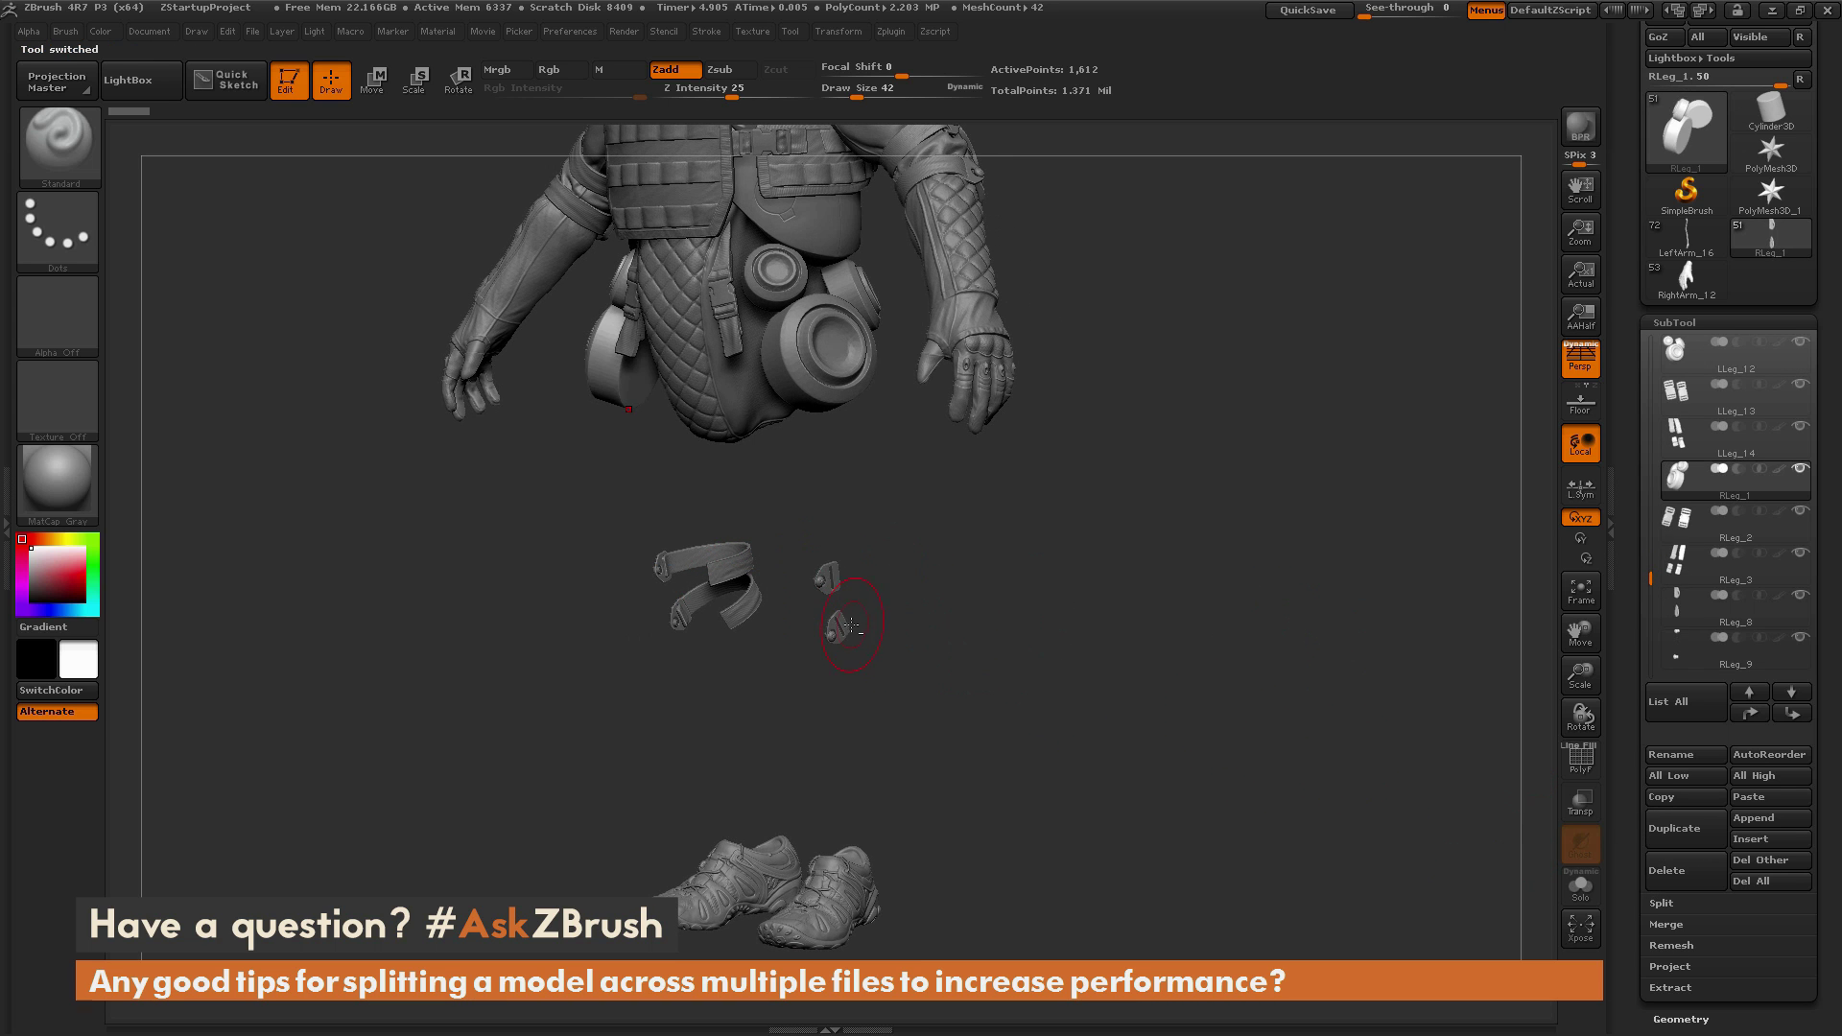
left_click(825, 575, "alt")
left_click(1652, 869)
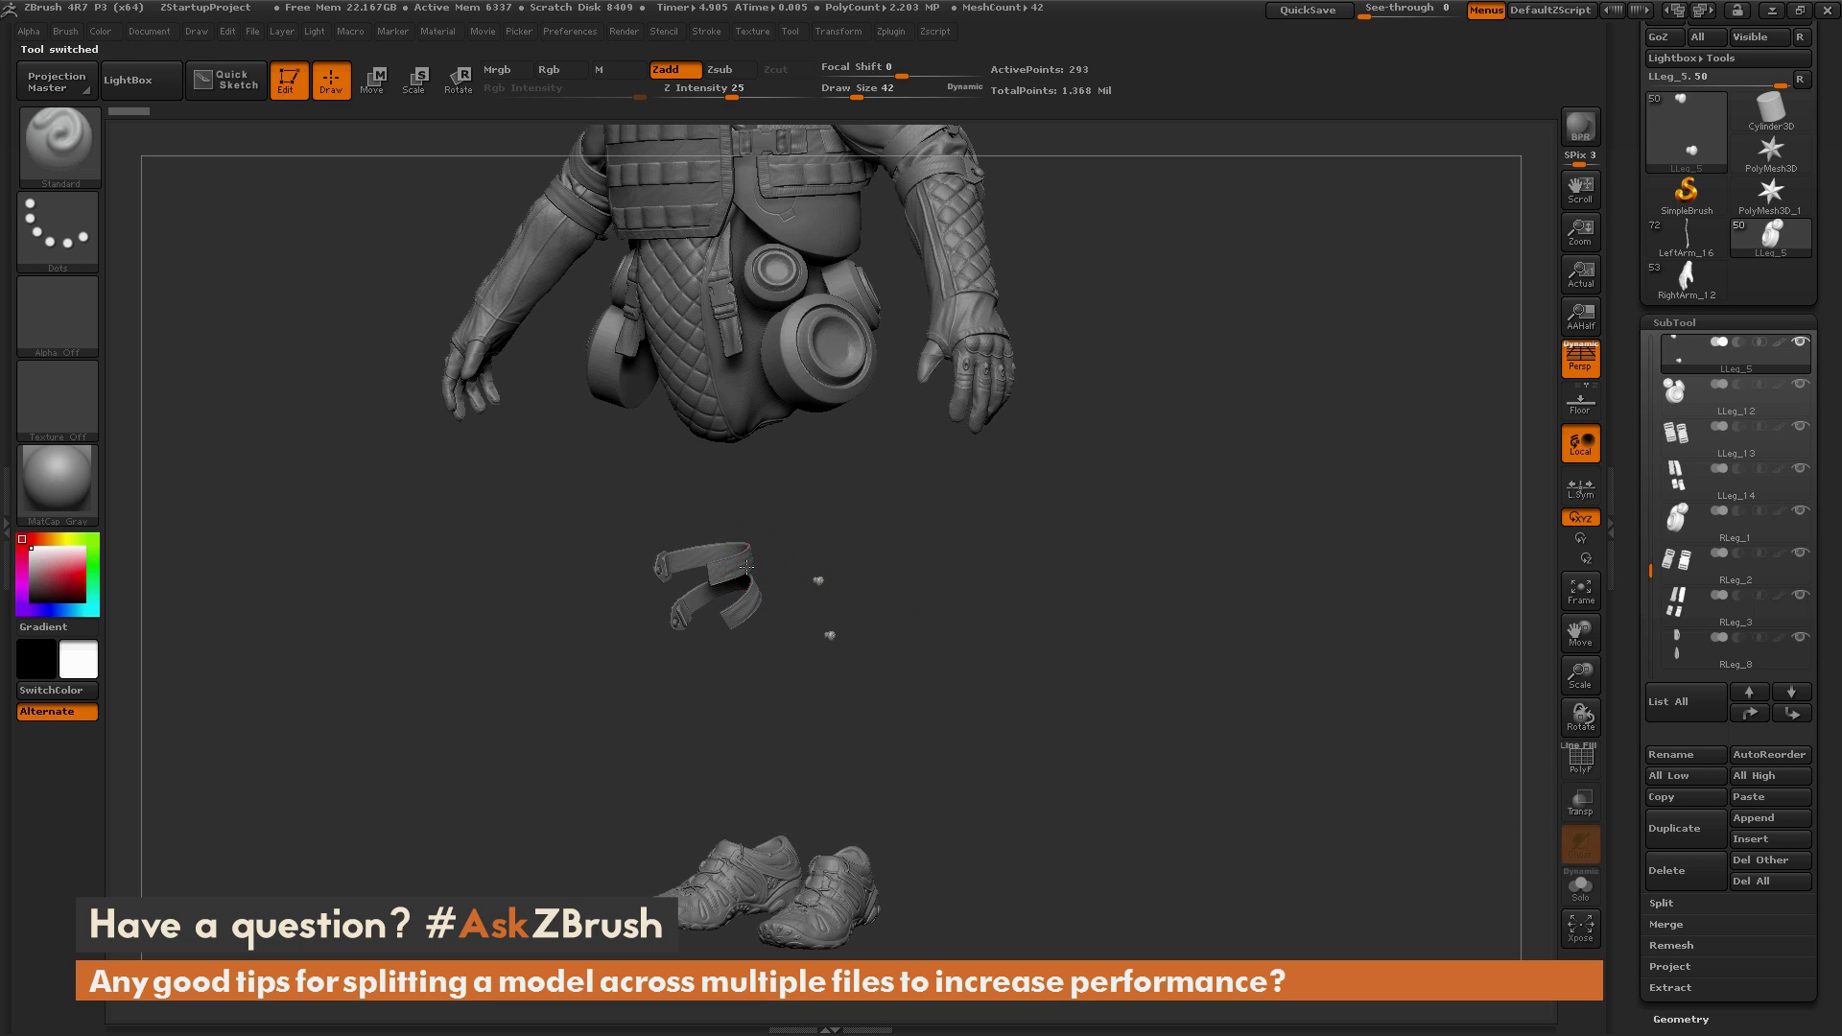
left_click(1666, 870)
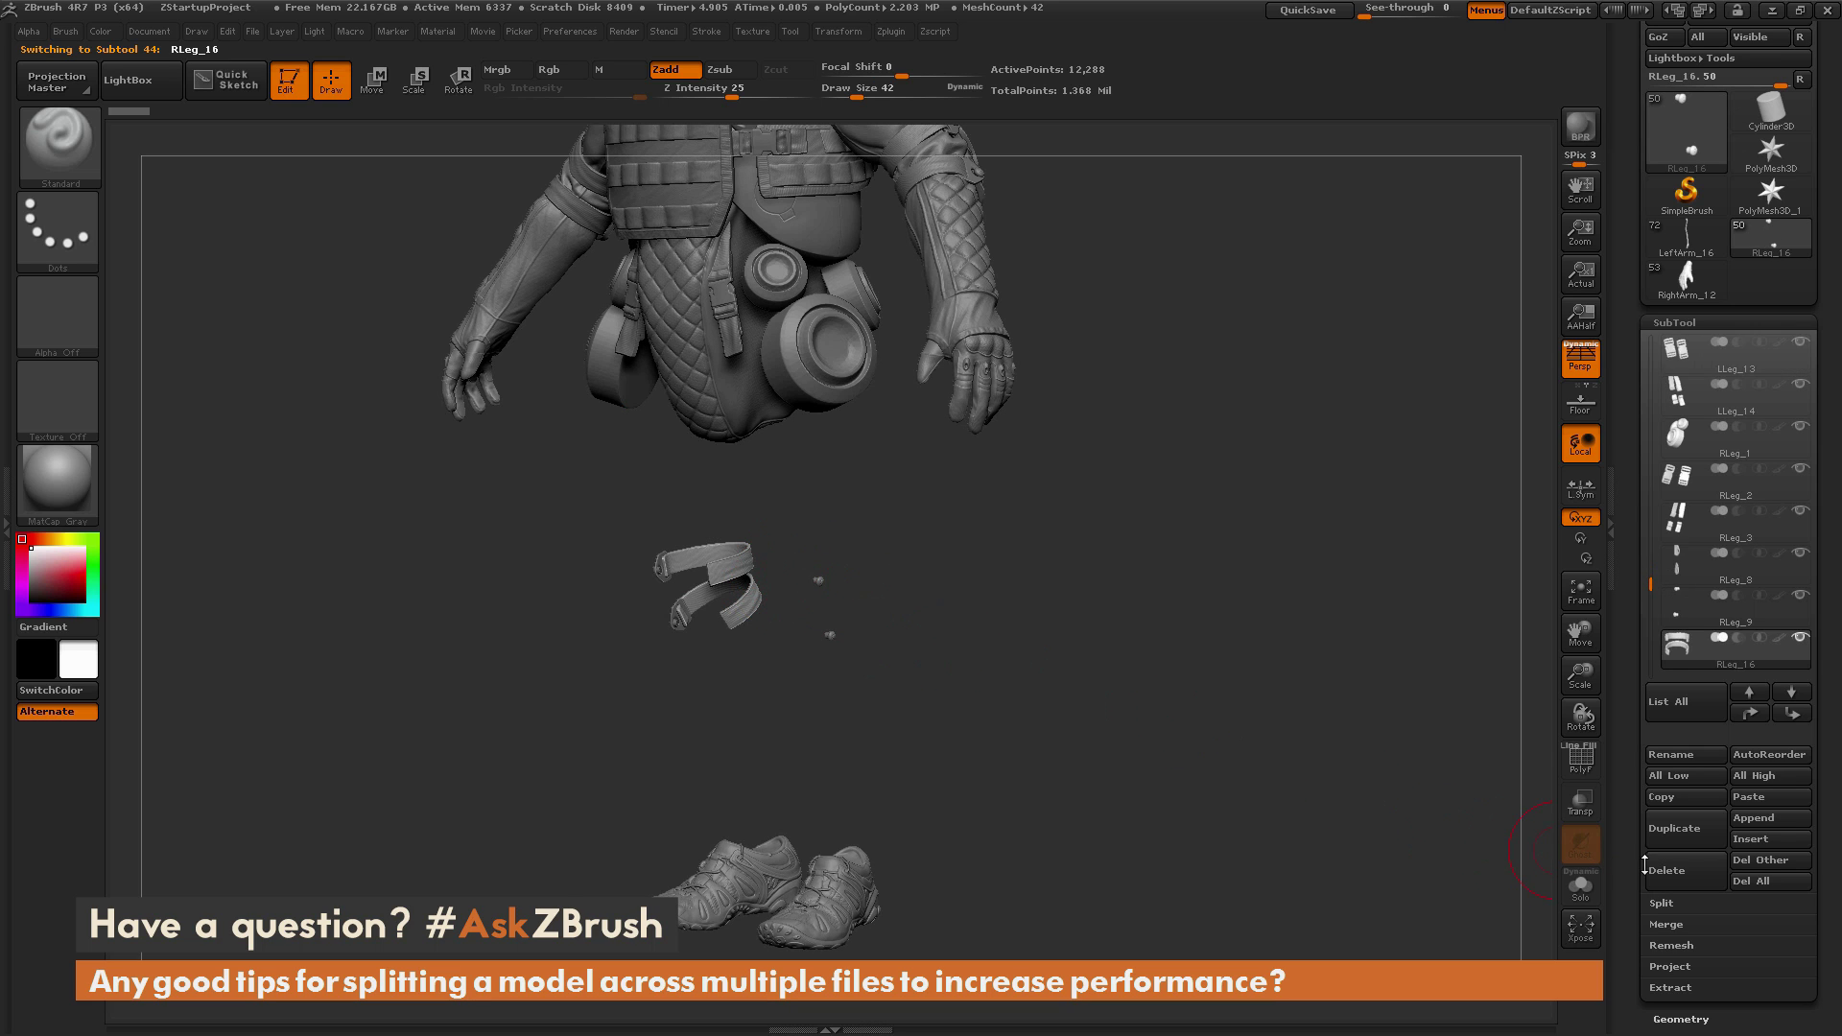
left_click(818, 582, "alt")
left_click(1698, 873)
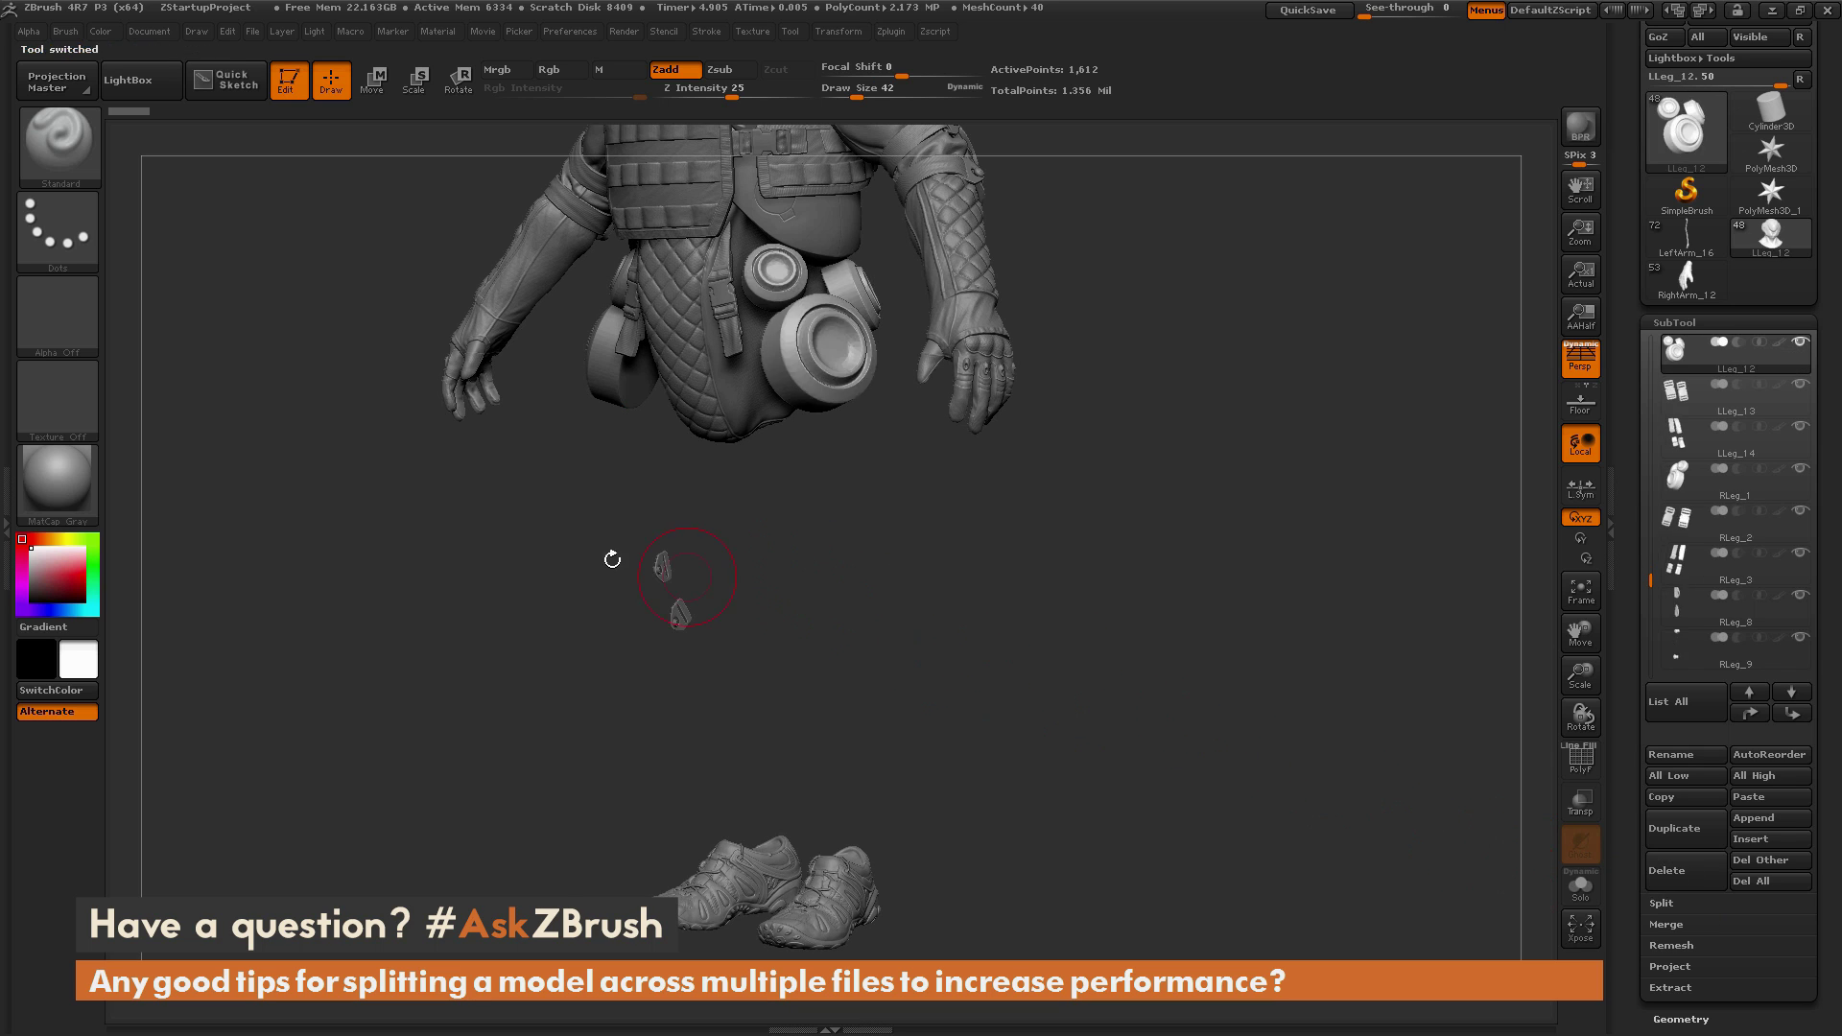
left_click(660, 567, "alt")
left_click(1657, 871)
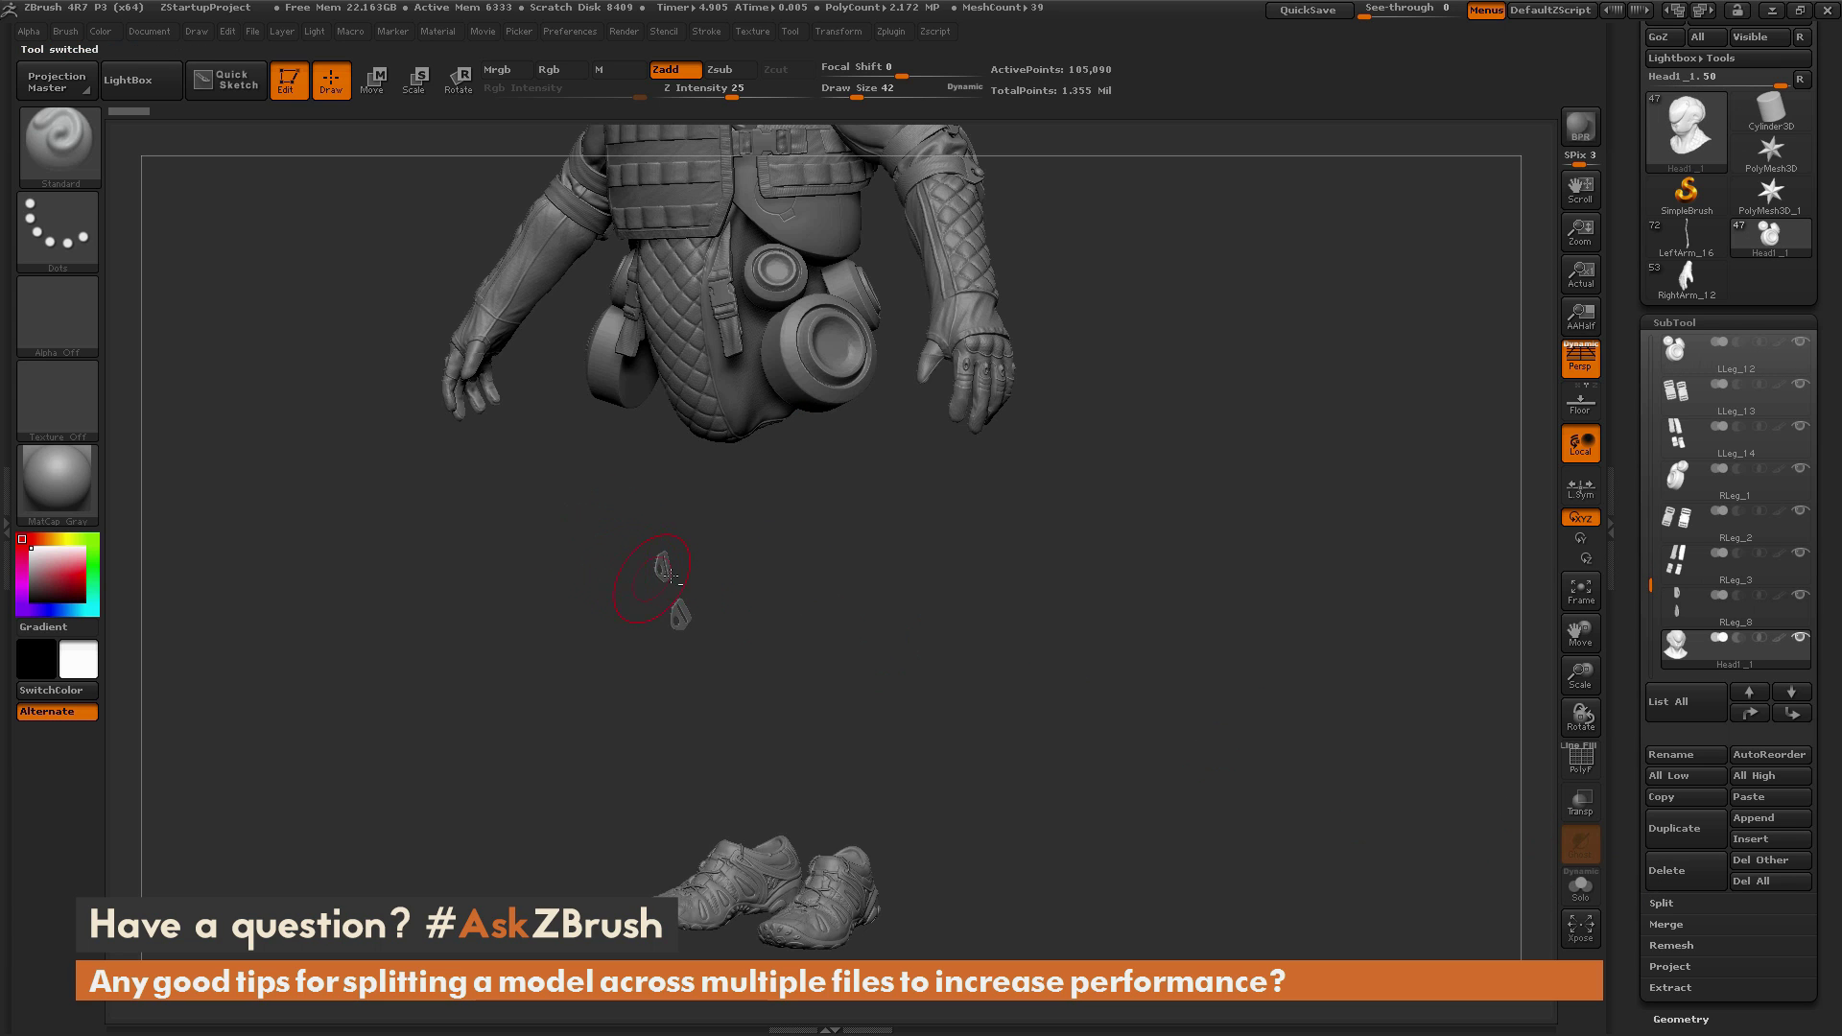
left_click(664, 567, "alt")
left_click(1694, 879)
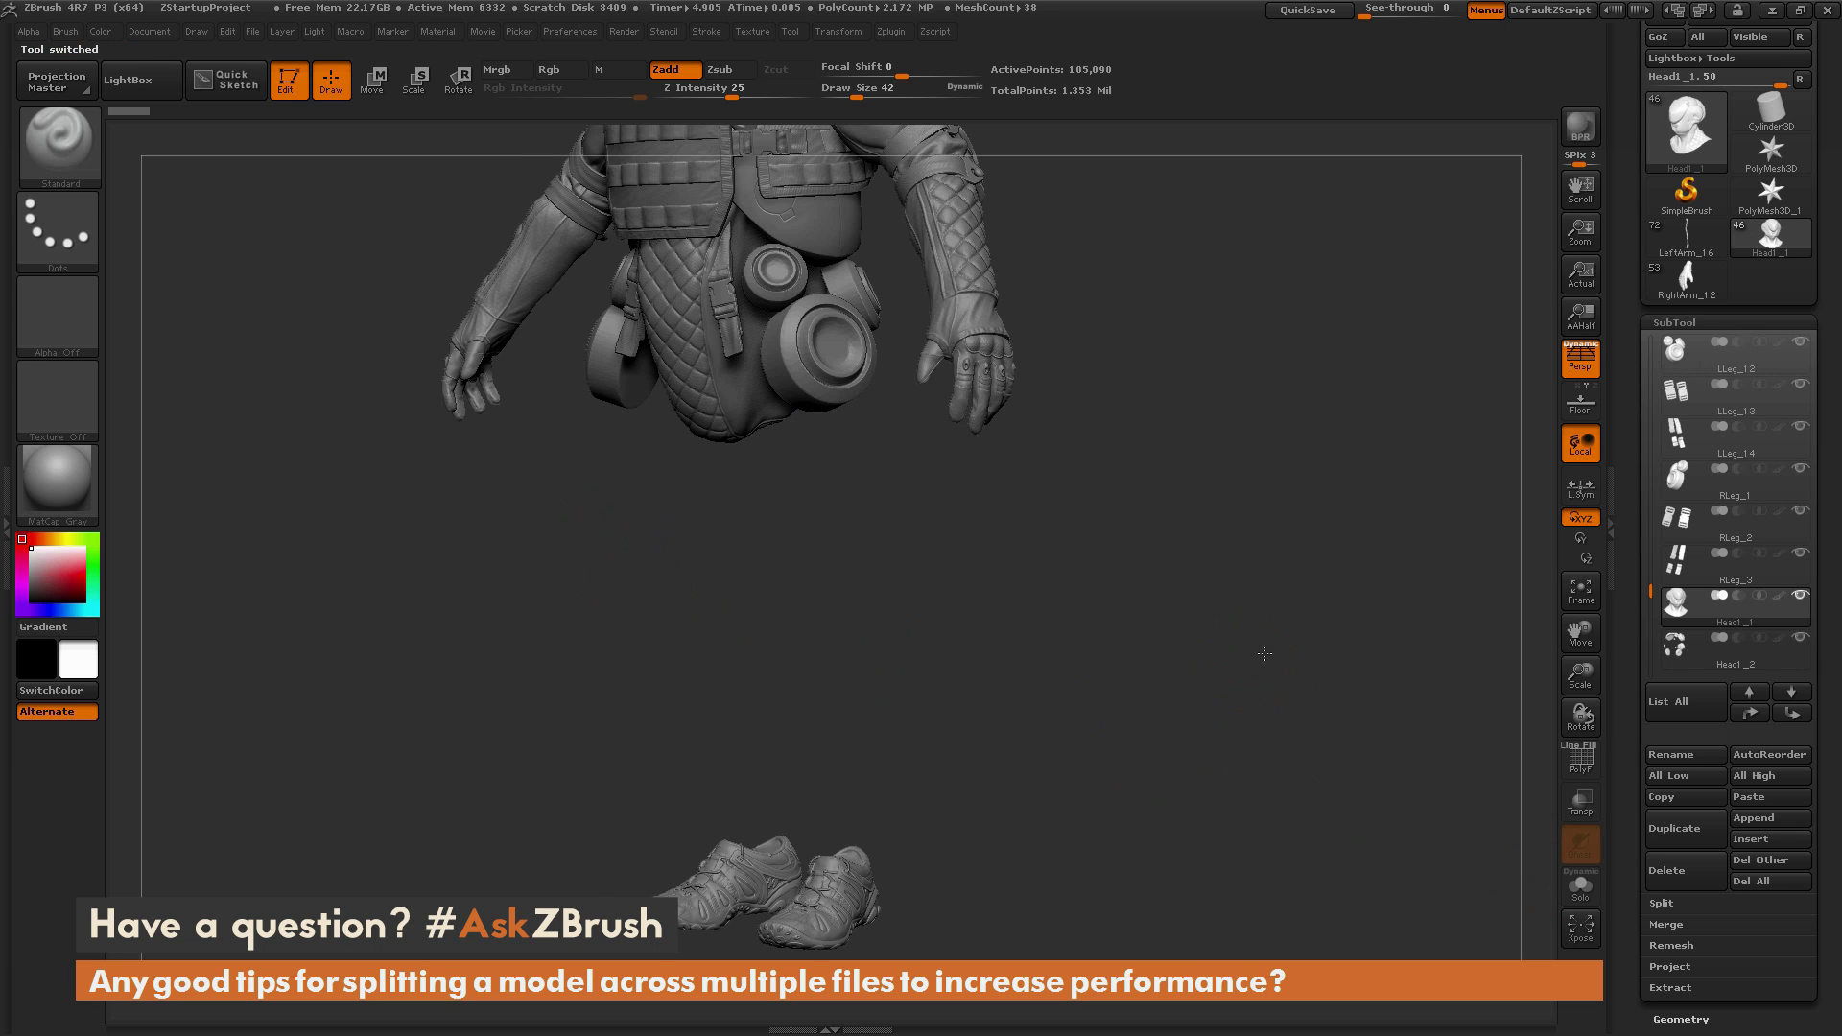
Step: Remove both hip pouches, LLeg_12 and RLeg_1
left_click_drag(1261, 676, 987, 609)
left_click(810, 374, "alt")
left_click_drag(1326, 807, 1525, 849)
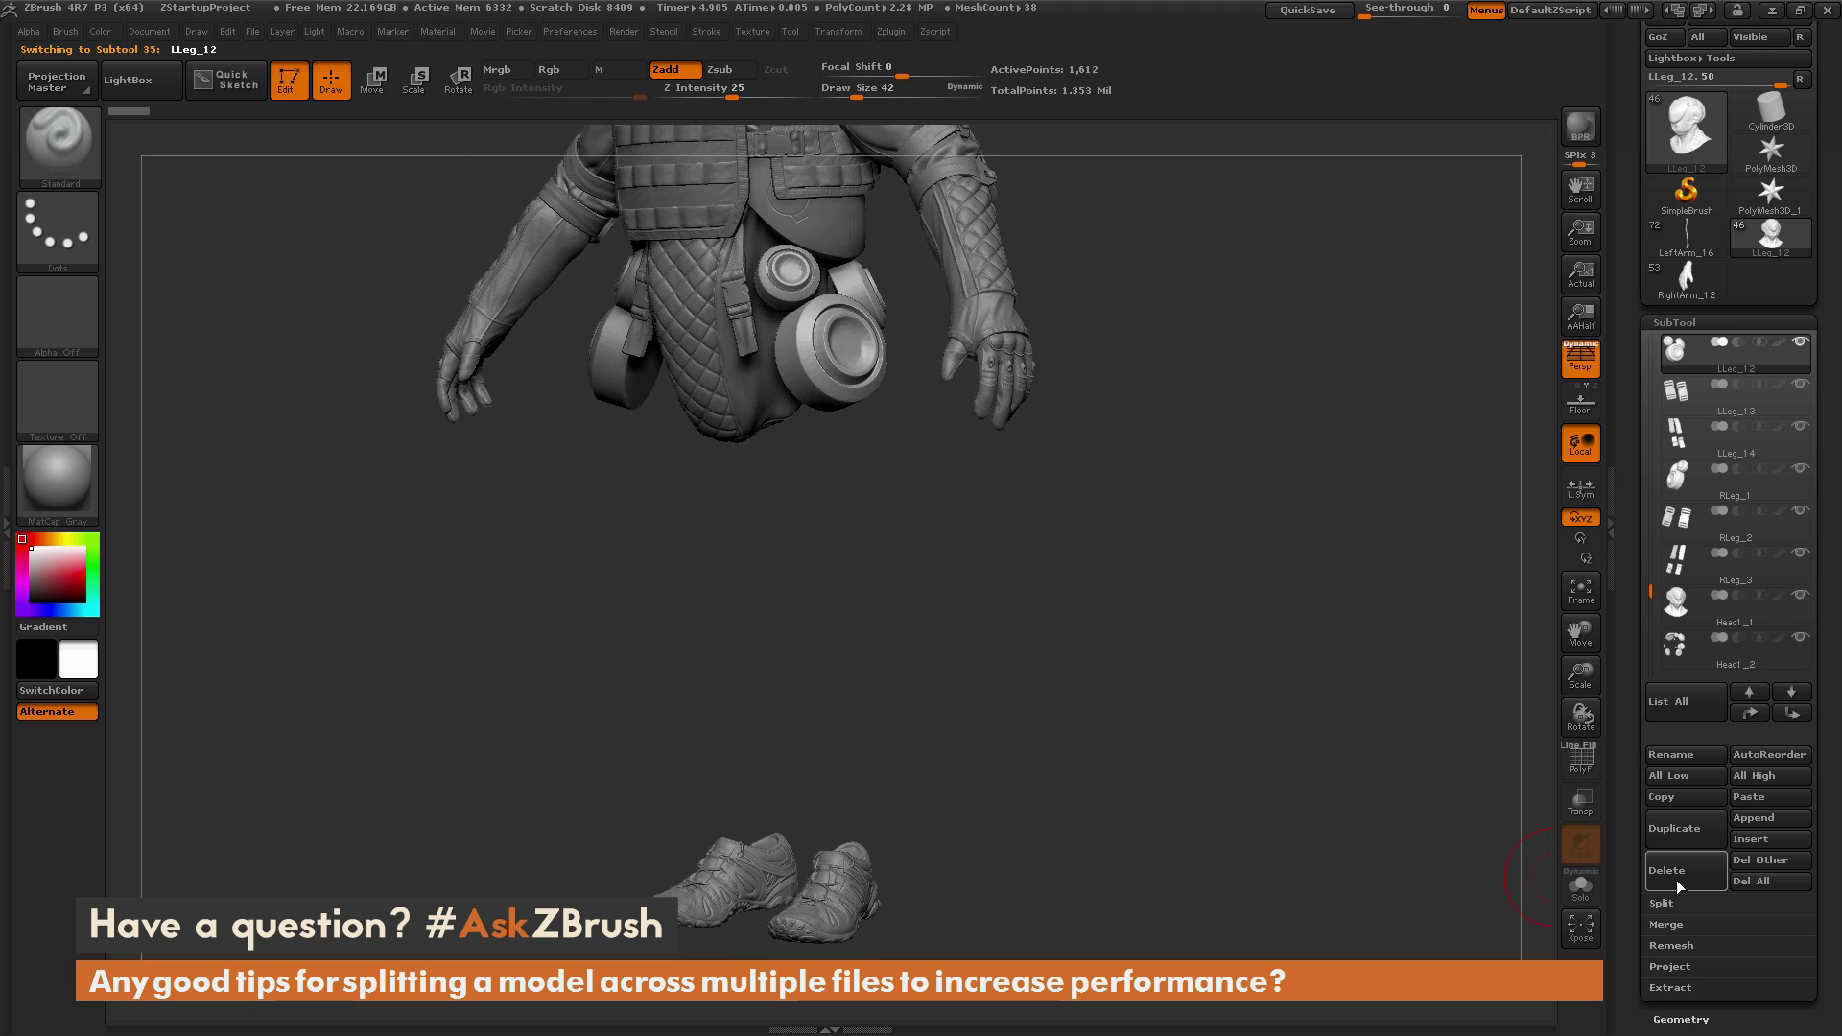
left_click(1678, 883)
left_click_drag(1196, 631, 911, 542)
left_click(567, 373, "alt")
left_click_drag(1333, 798, 1431, 844)
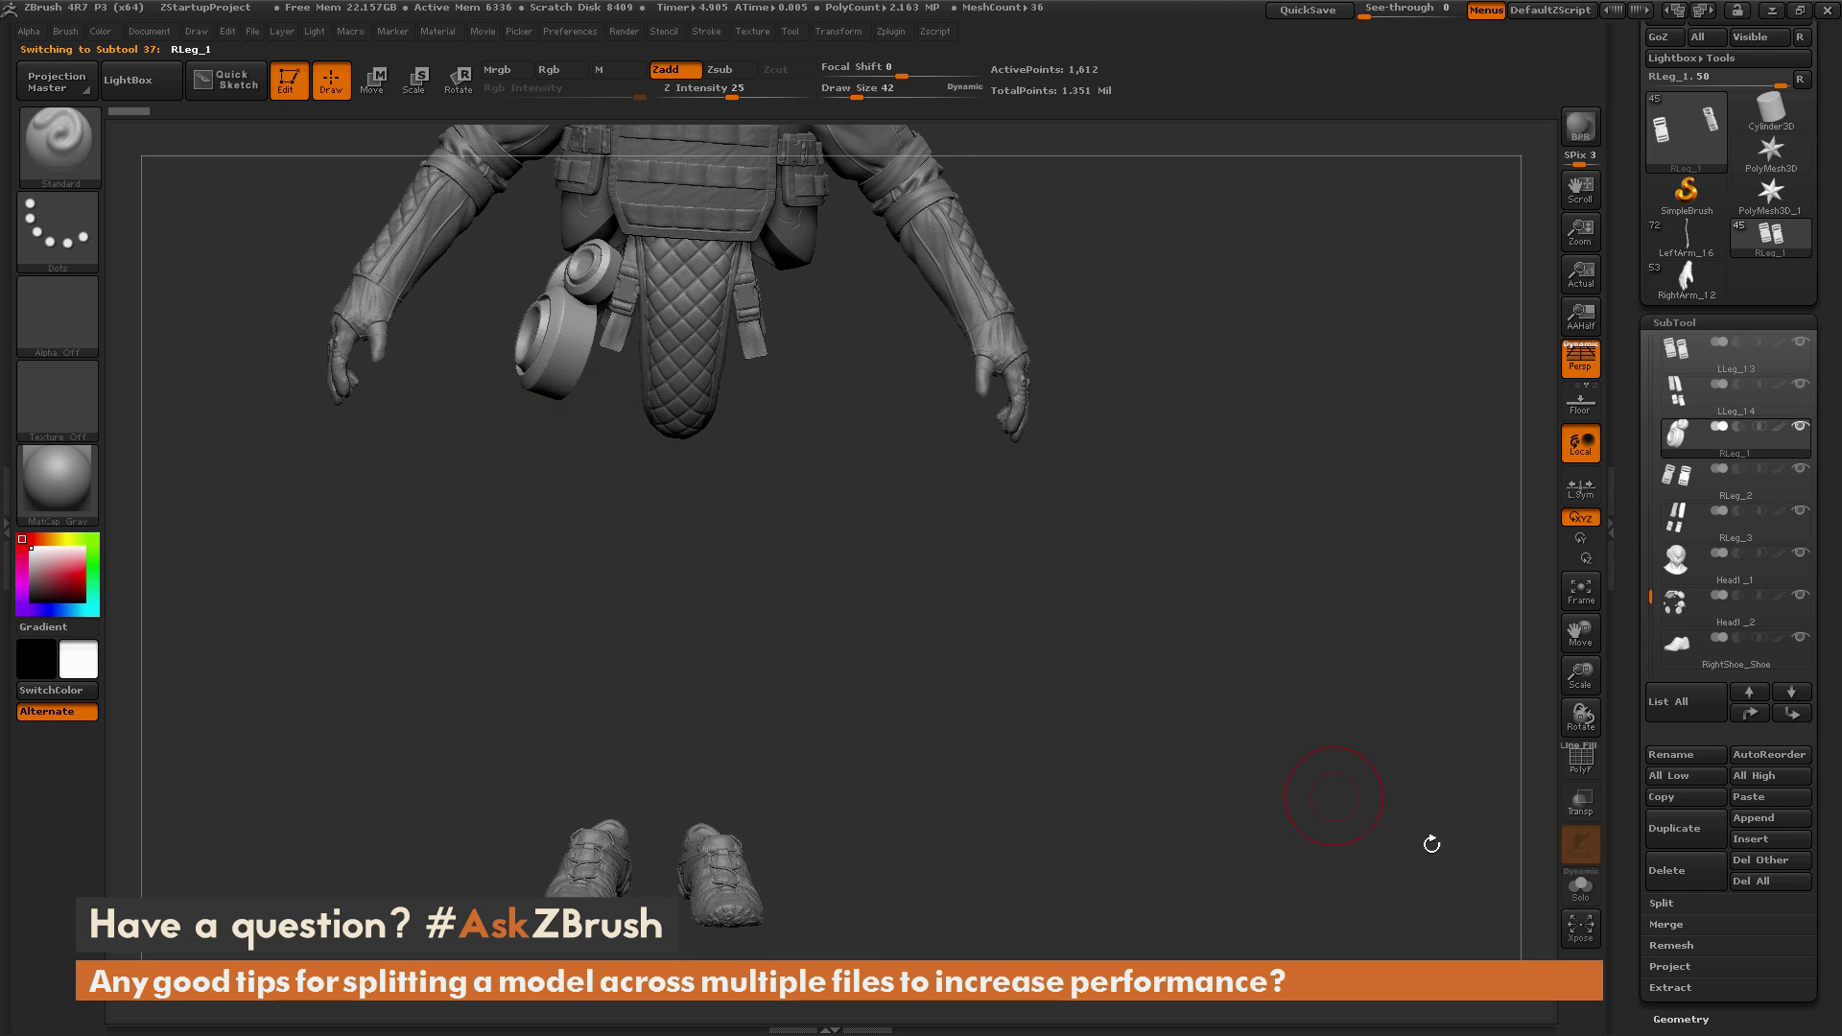
left_click(1676, 883)
Step: Delete the remaining straps LLeg_14 and LLeg_13 and the RLeg_2 piece
left_click_drag(1217, 716, 666, 328)
left_click(752, 338, "alt")
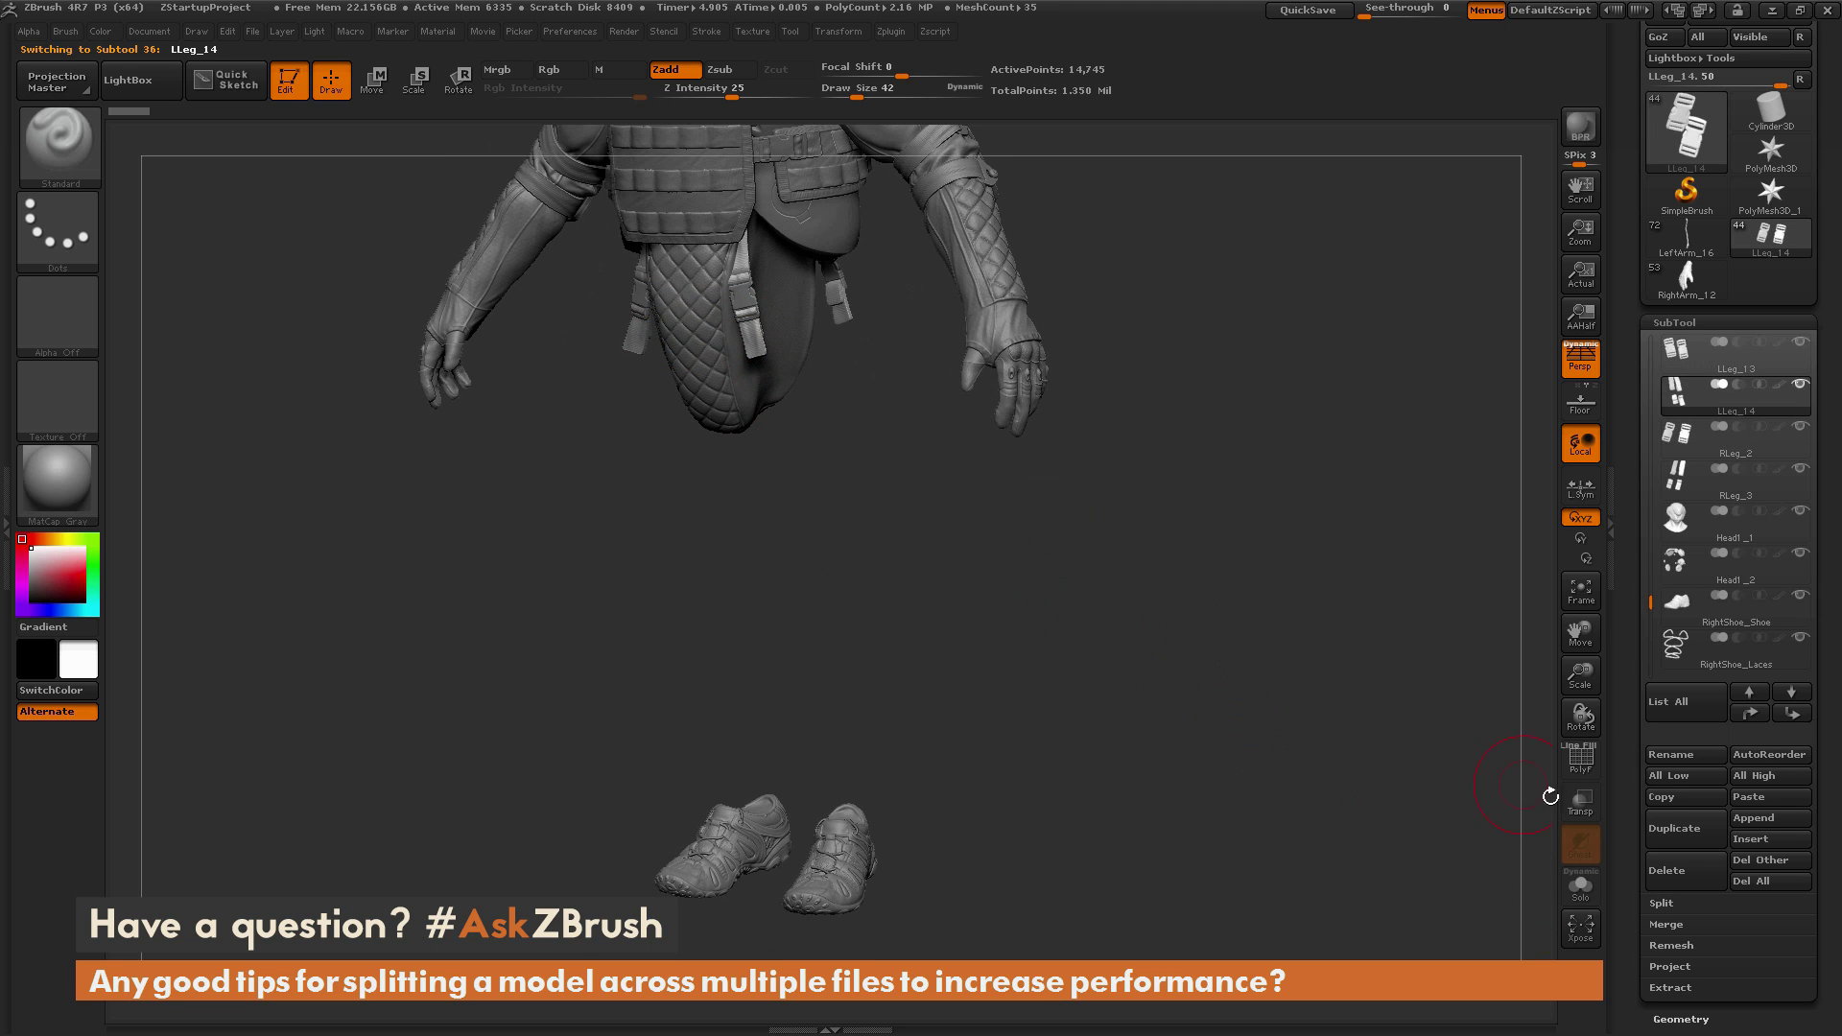
left_click(1670, 870)
left_click(758, 292, "alt")
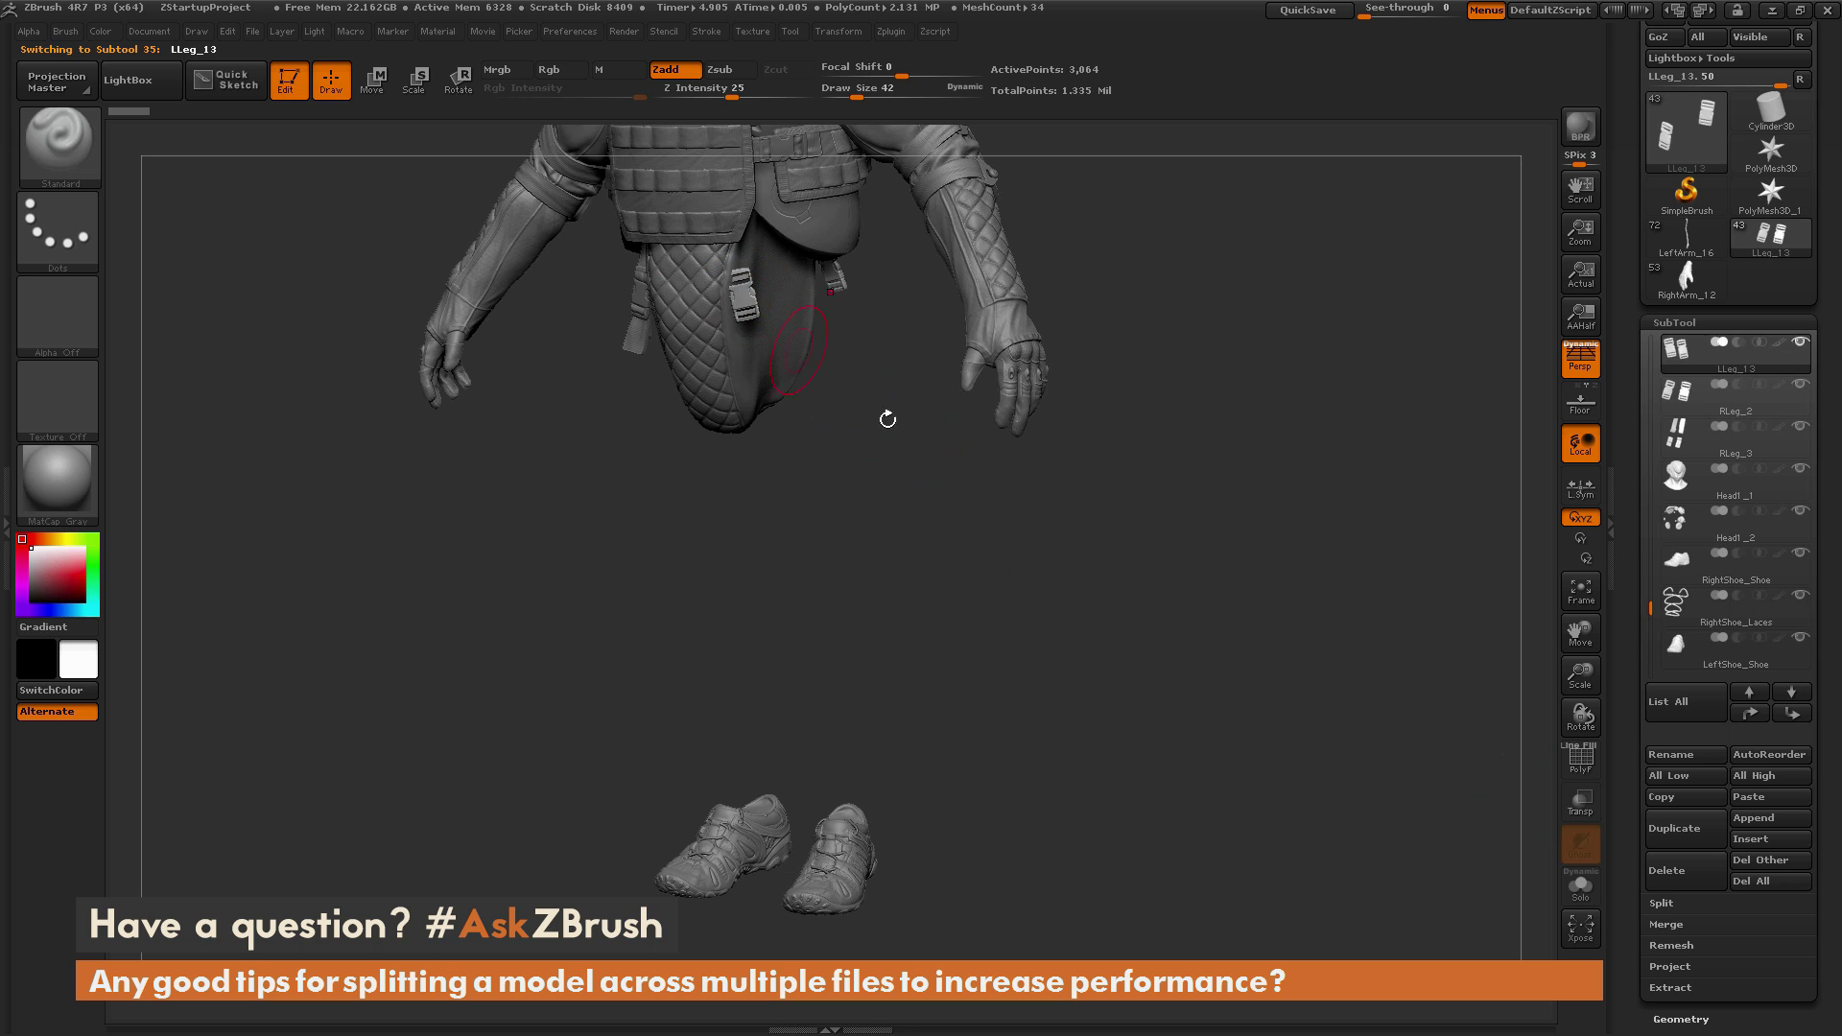
left_click(1693, 882)
left_click_drag(1274, 657, 778, 443)
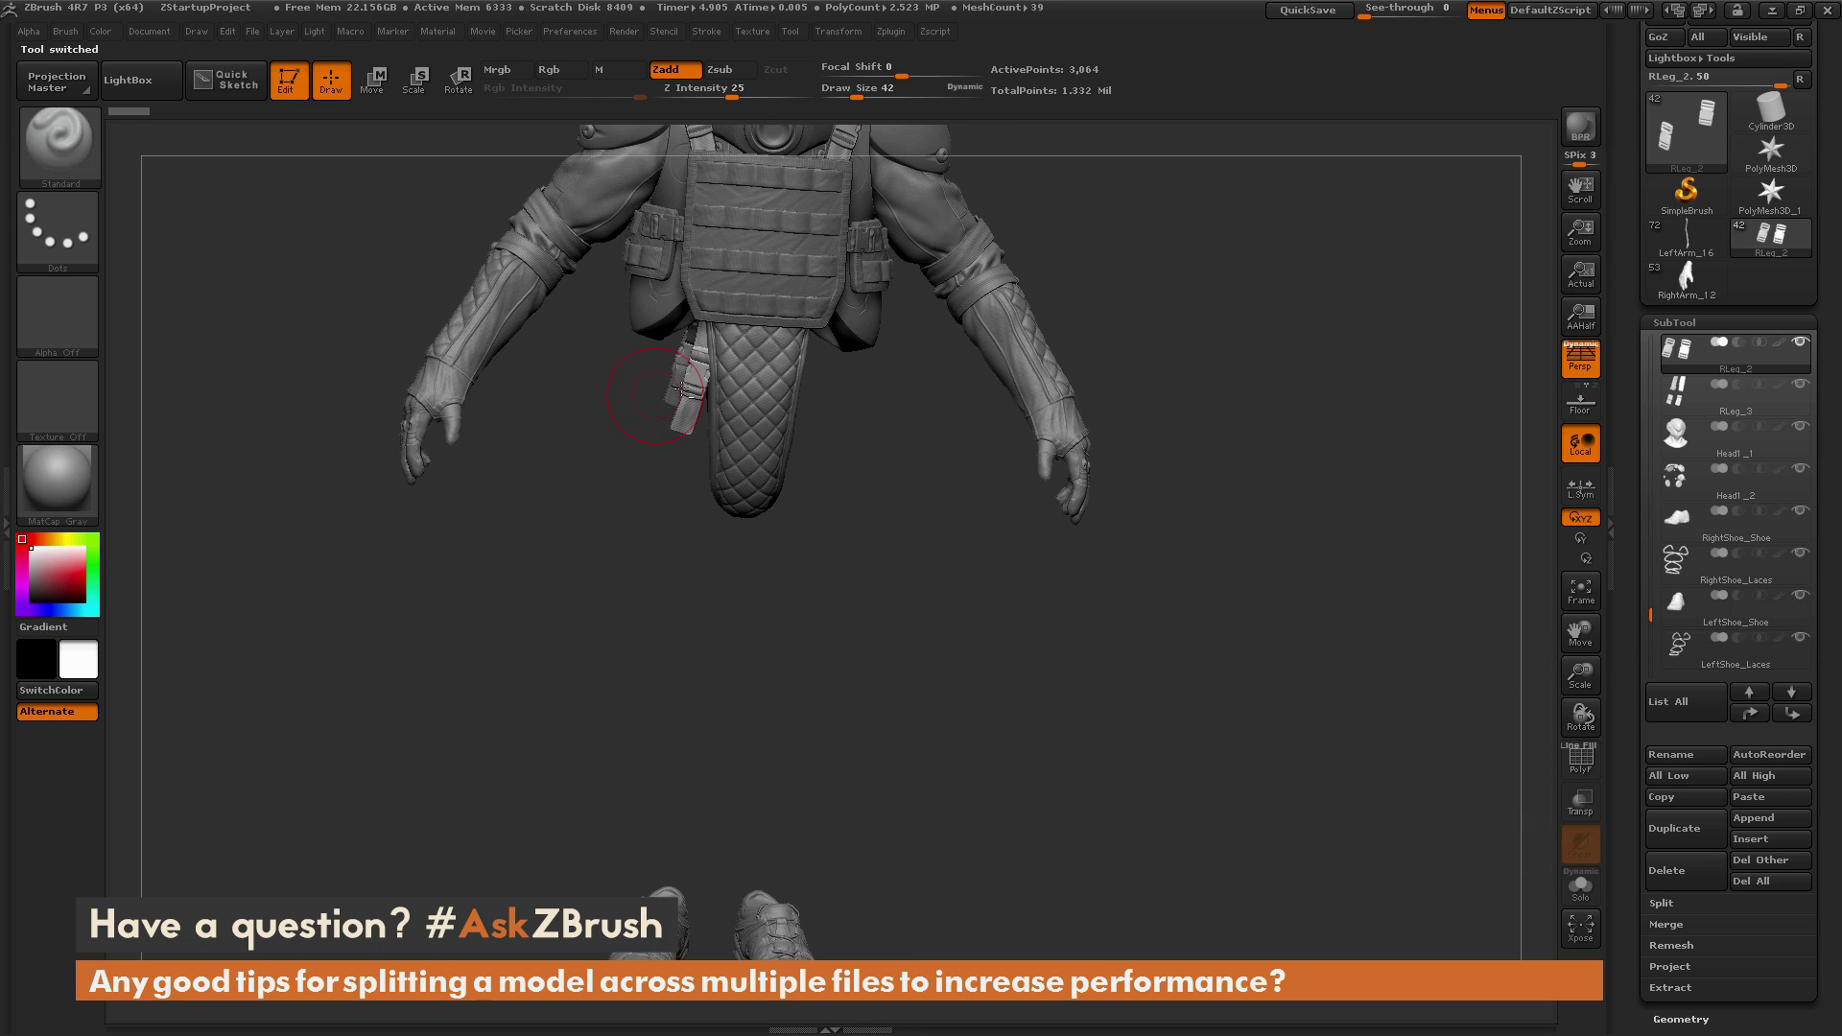
left_click(1674, 870)
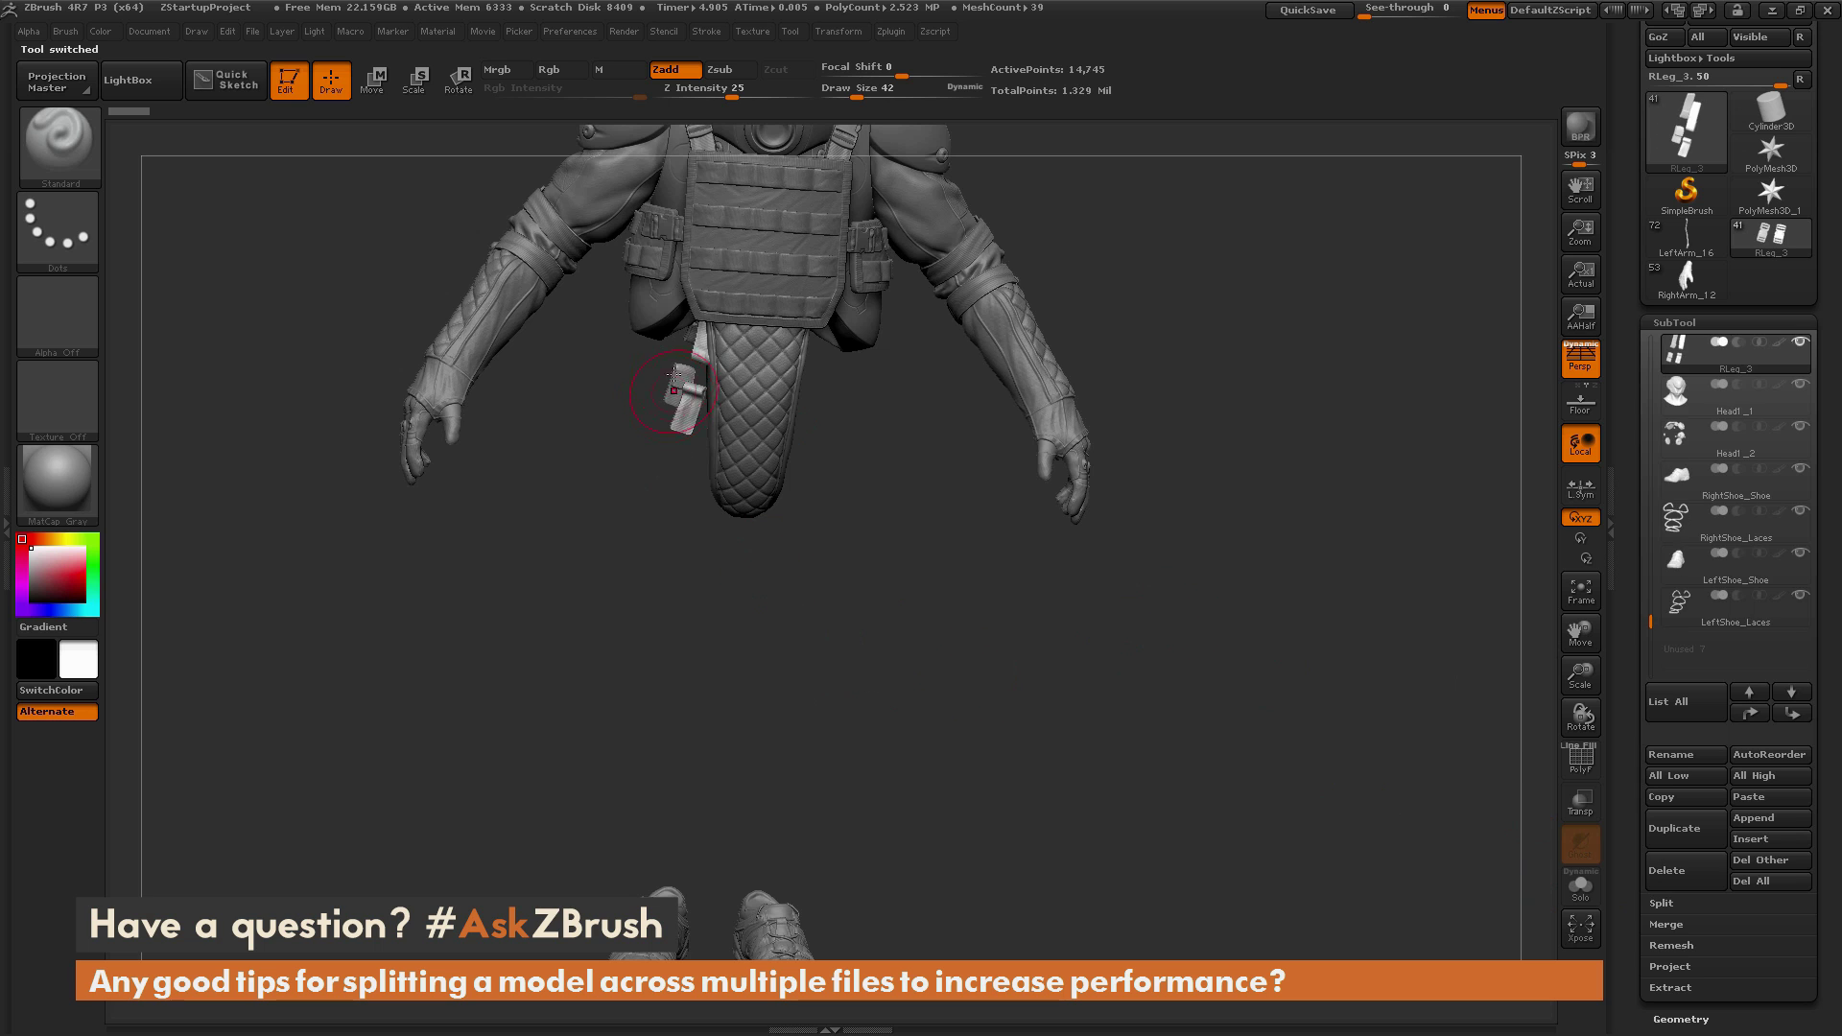
left_click_drag(1453, 833, 1225, 688)
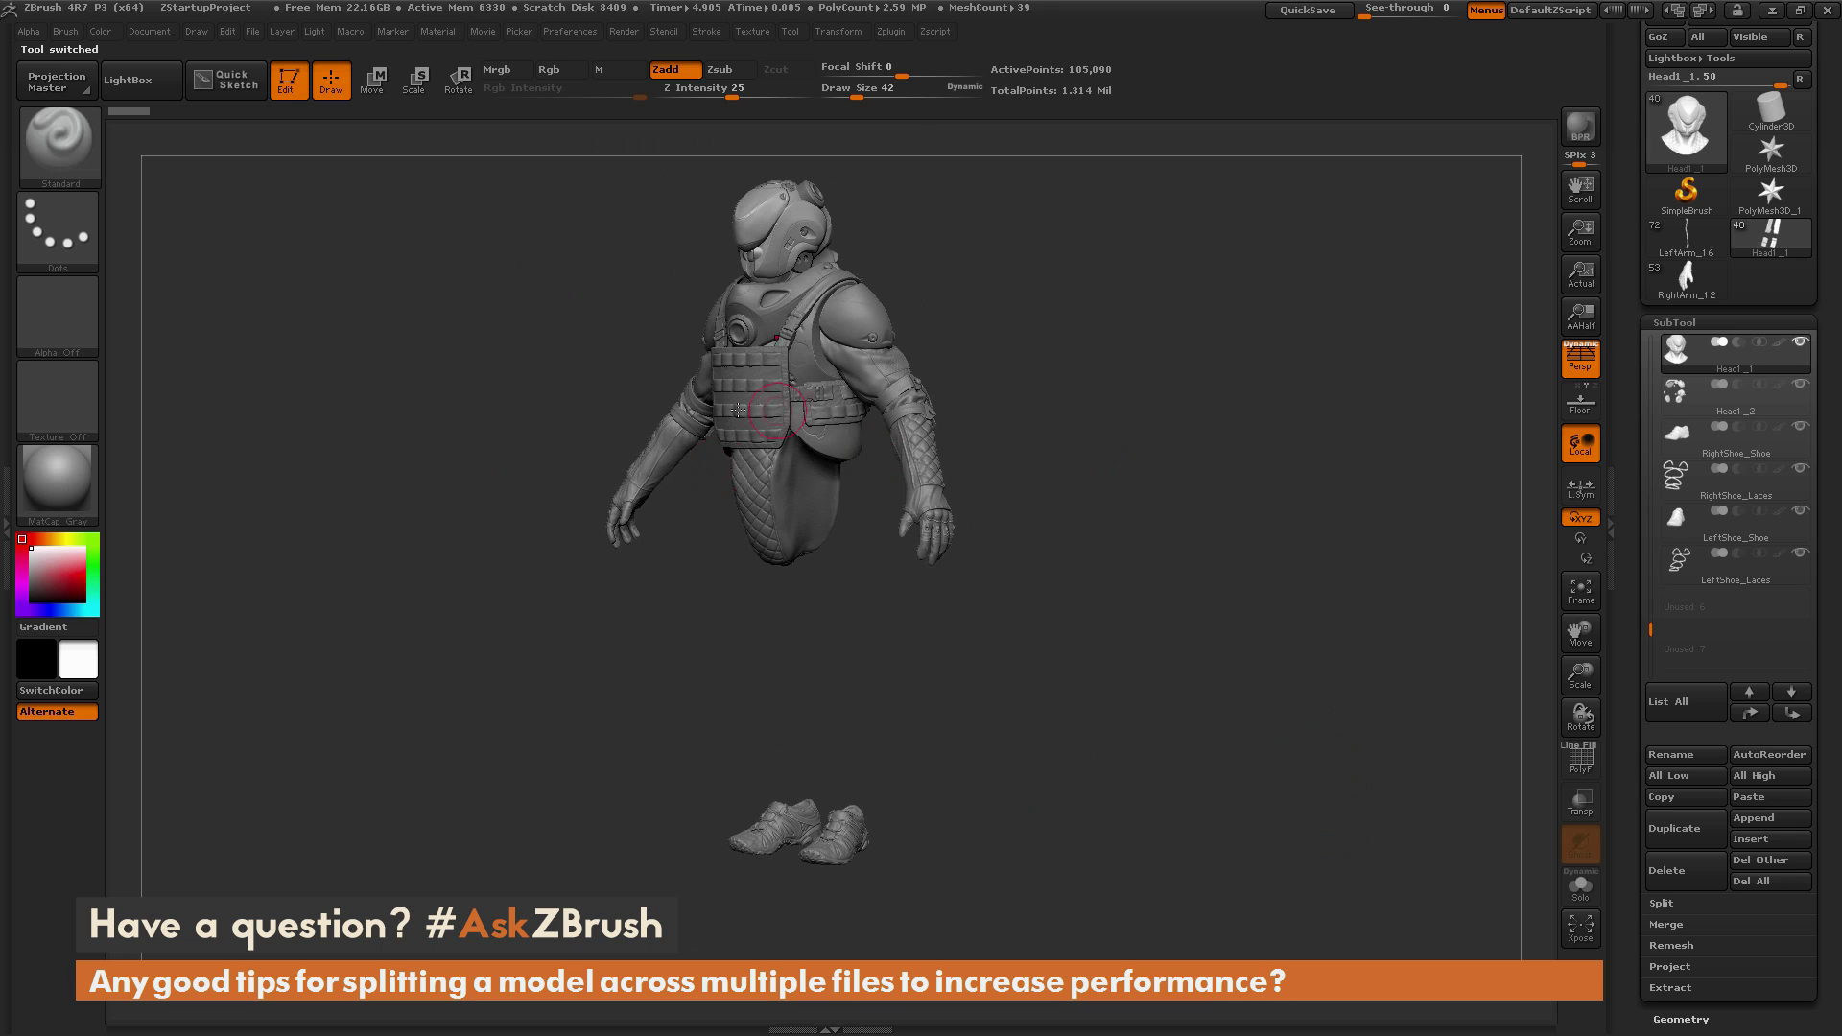
Step: Copy the LLeg_7 leg piece from the LeftArm_16 copy and paste it into Head1_1
left_click(1685, 235)
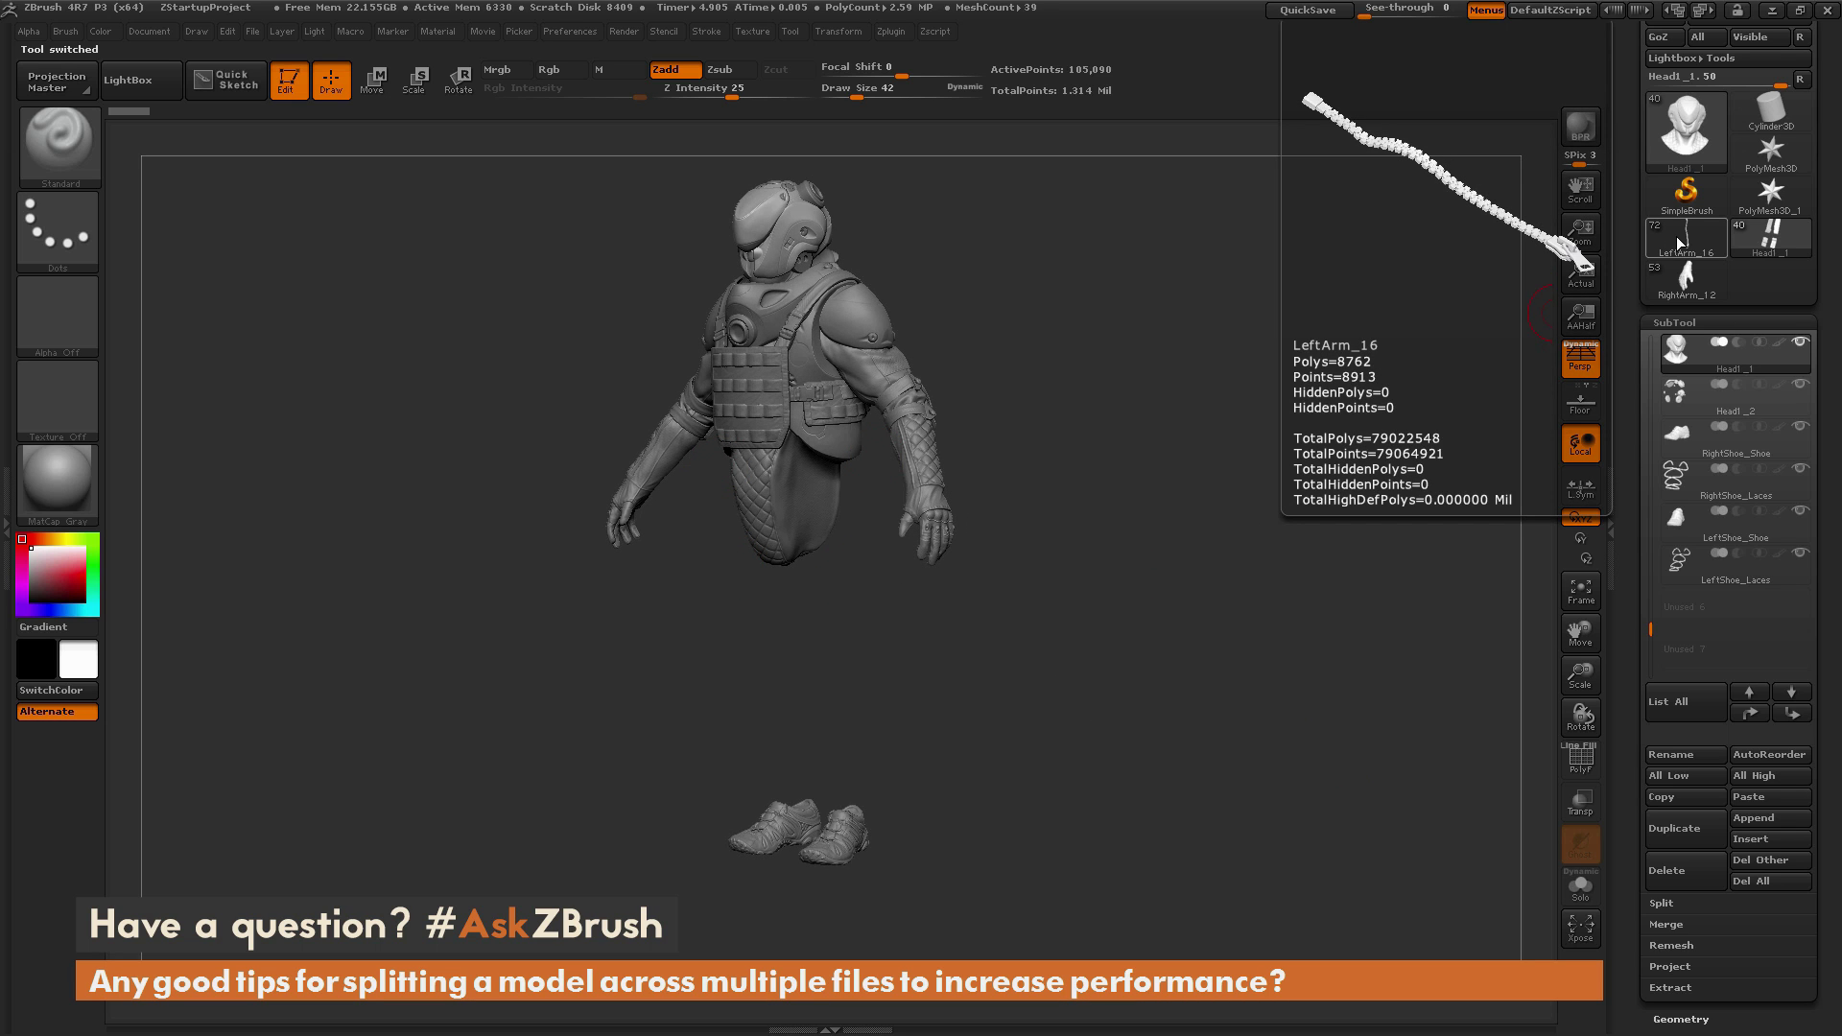
left_click(851, 588, "alt")
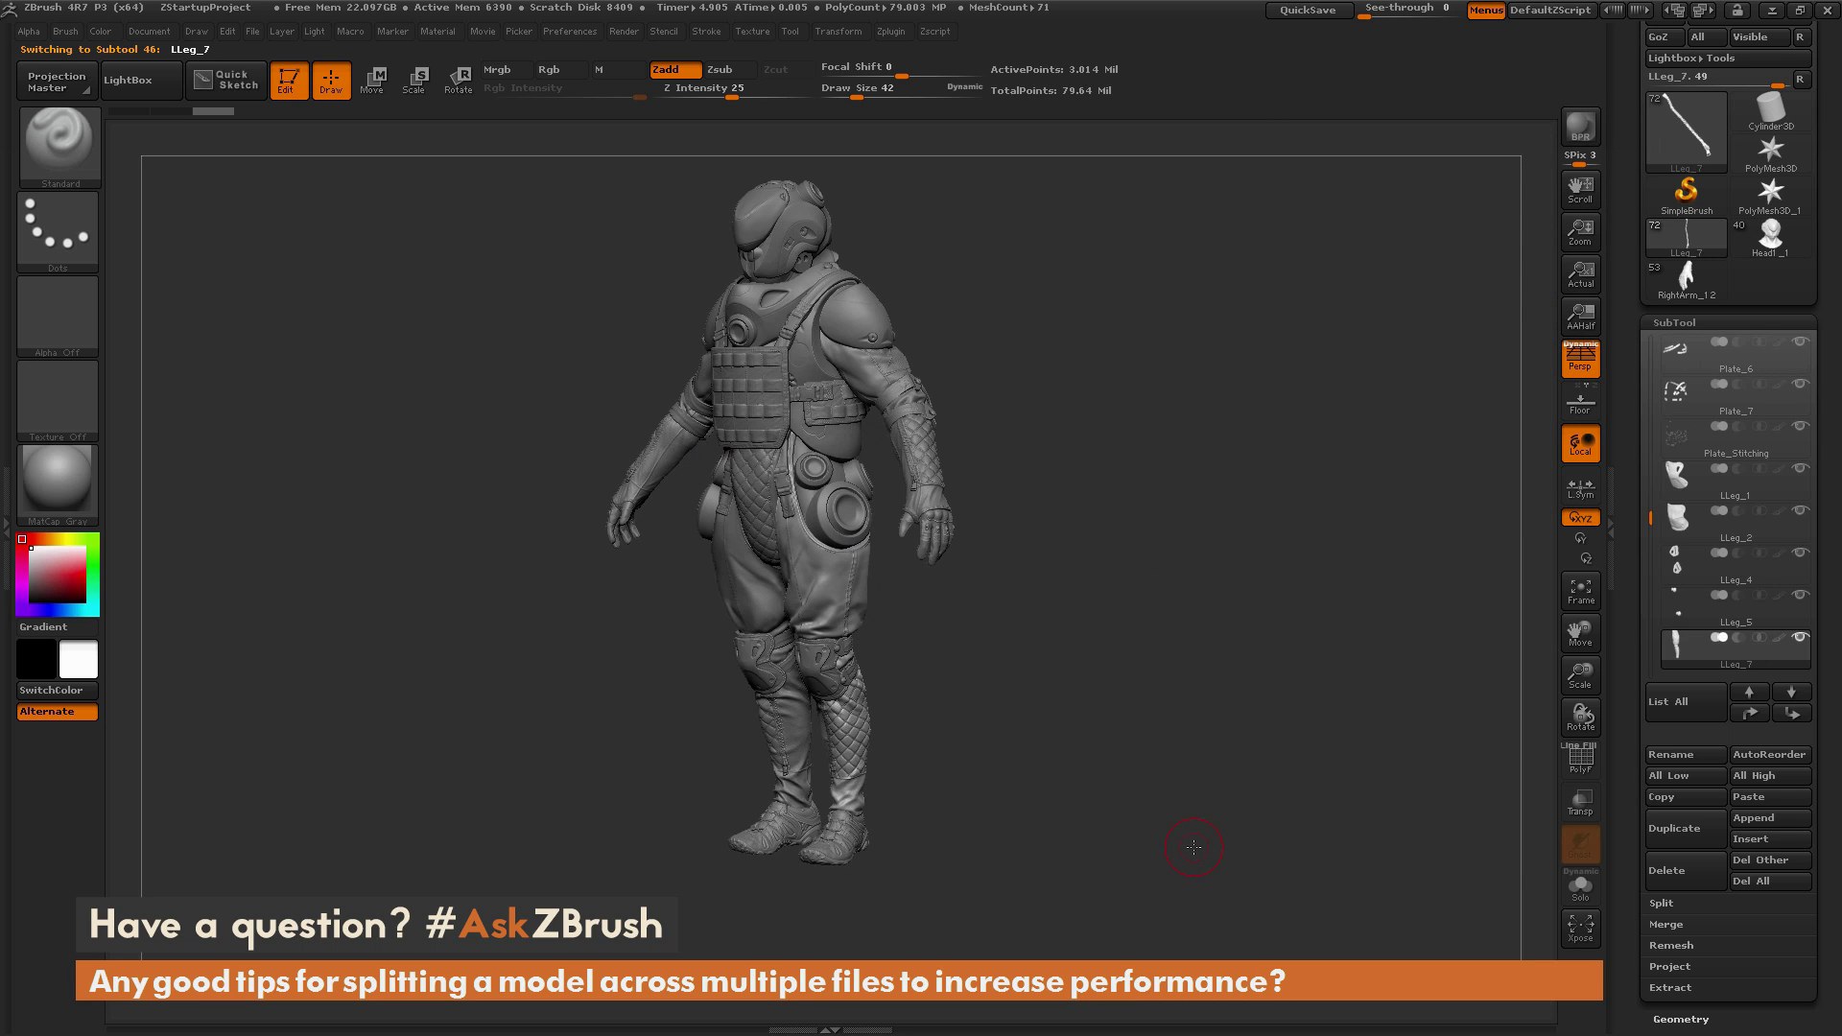
left_click(1697, 800)
left_click(1770, 236)
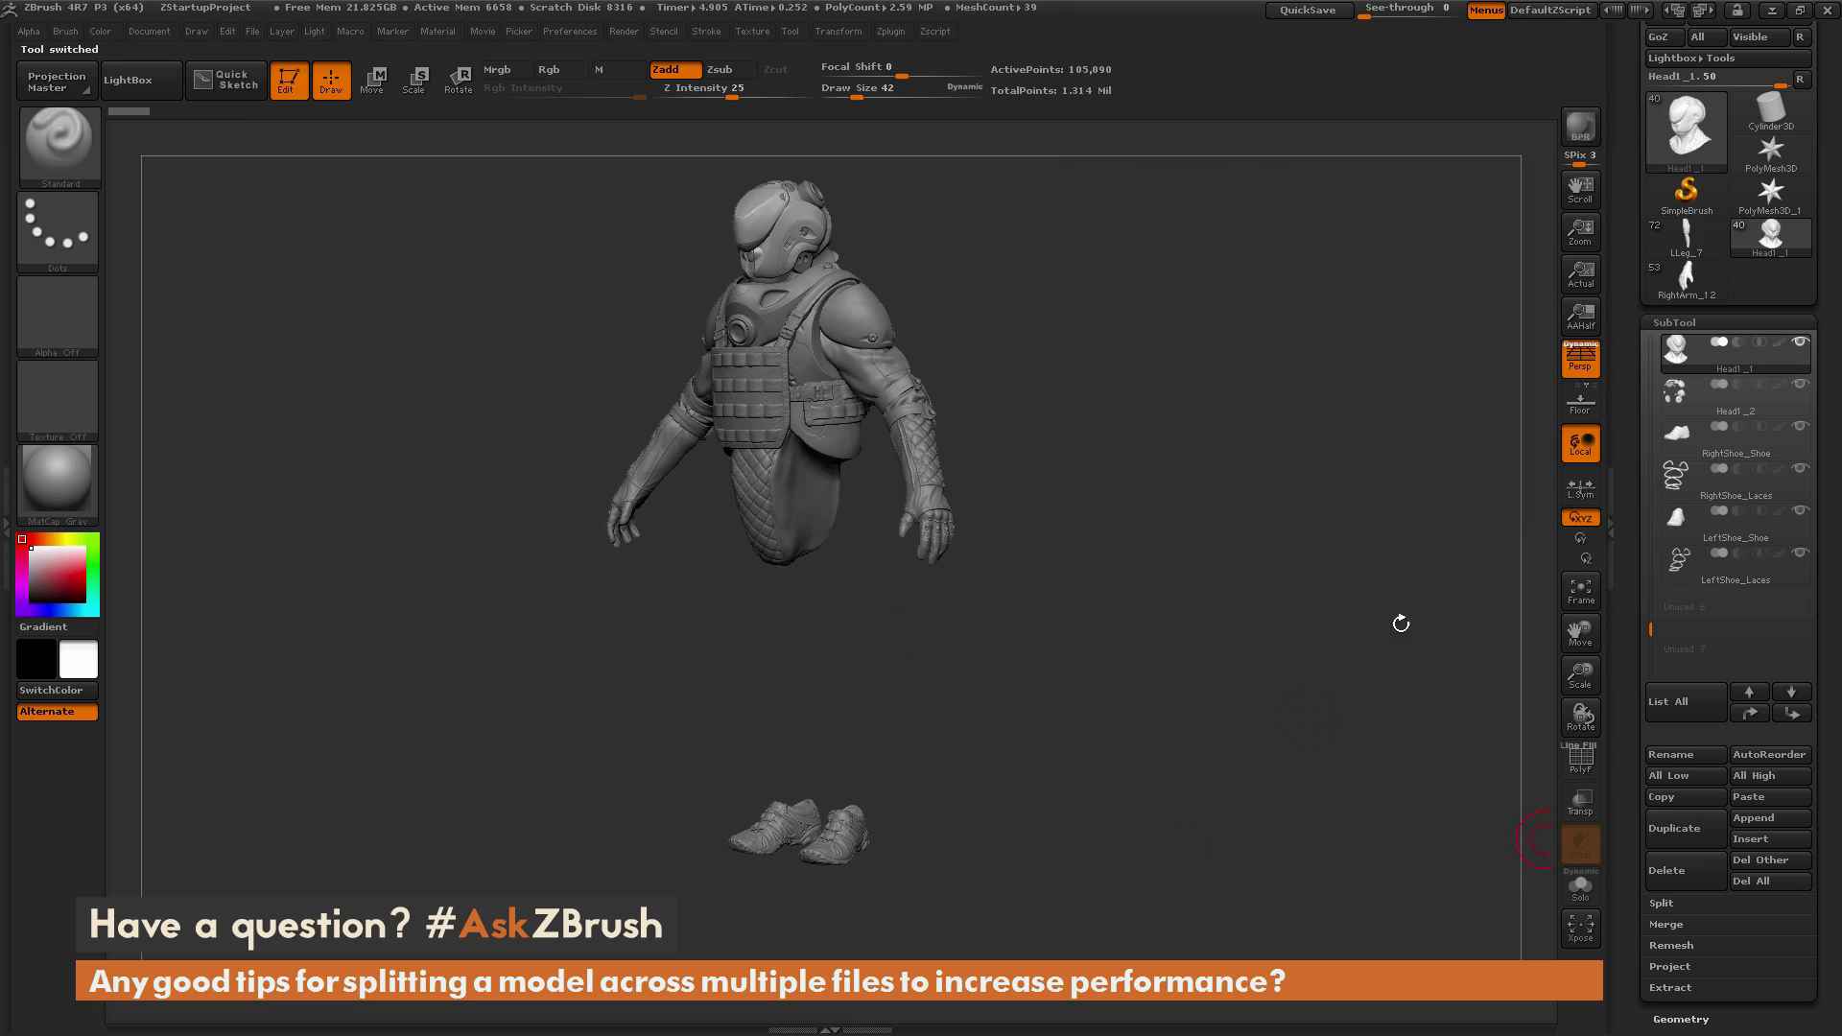
left_click(1755, 838)
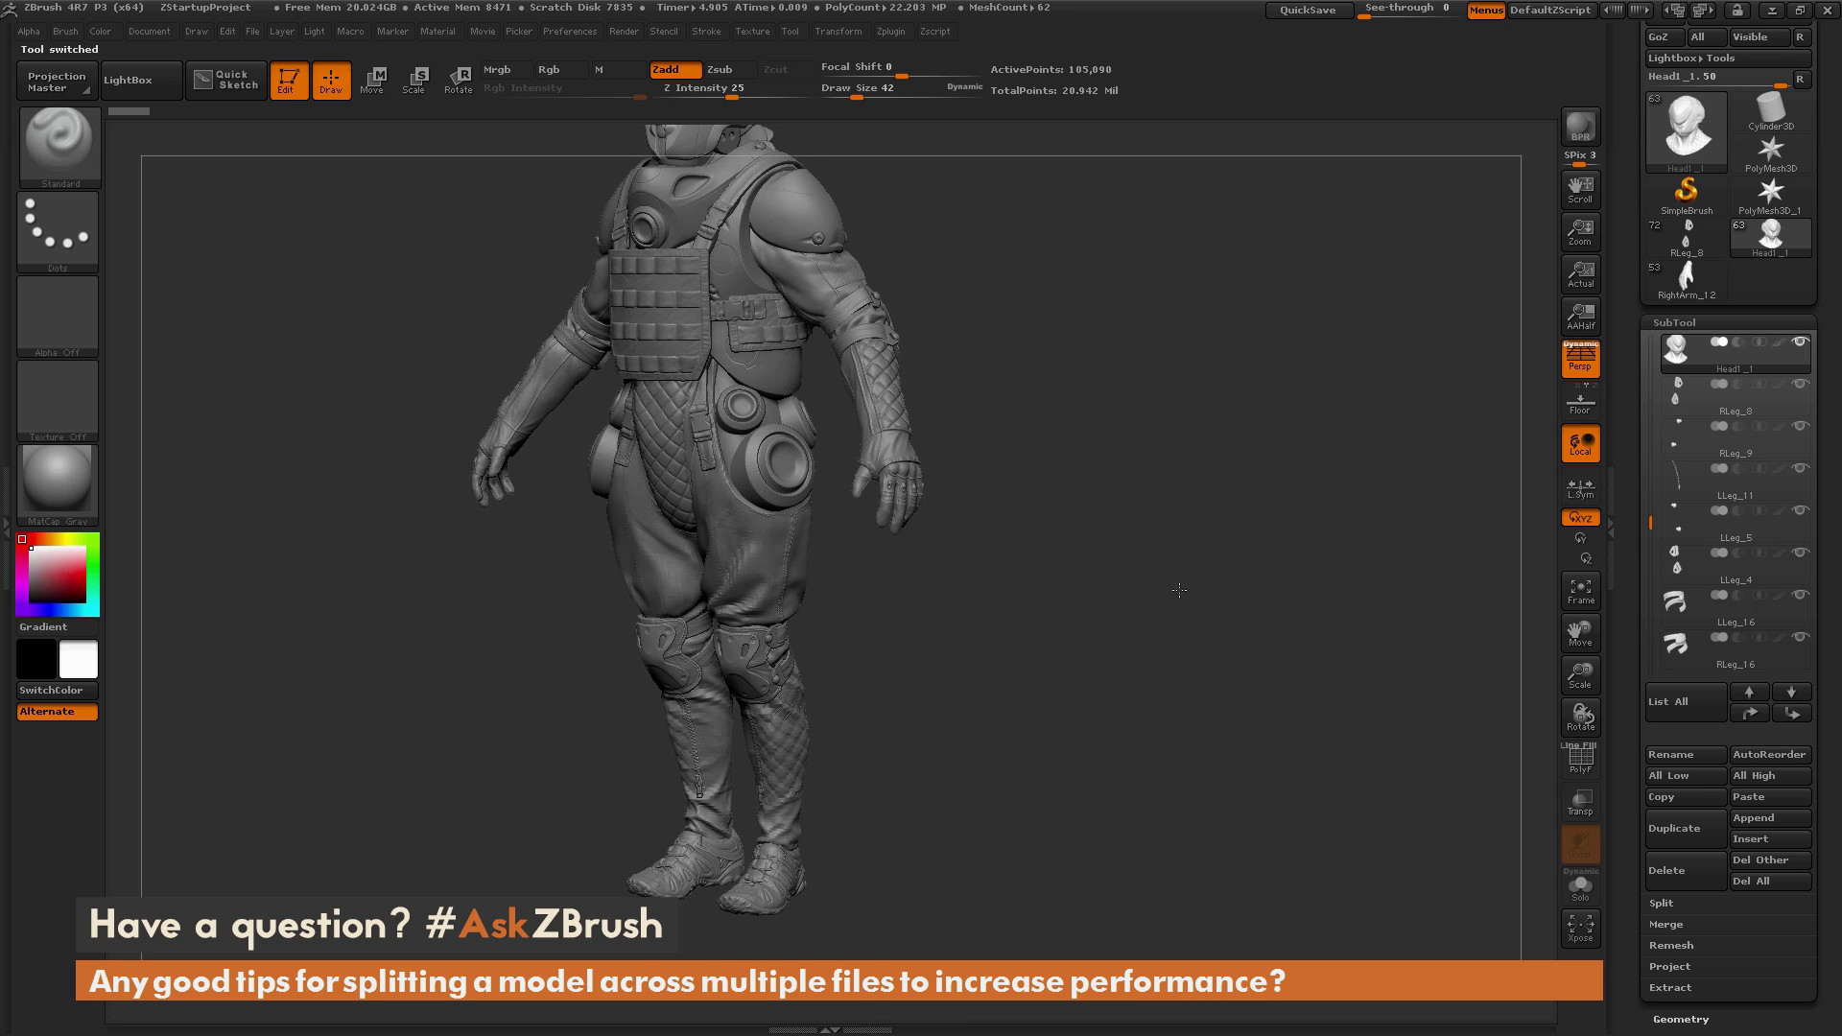
left_click_drag(1180, 650, 1181, 688)
left_click_drag(1241, 616, 1343, 509, "alt")
left_click_drag(1246, 699, 1190, 704)
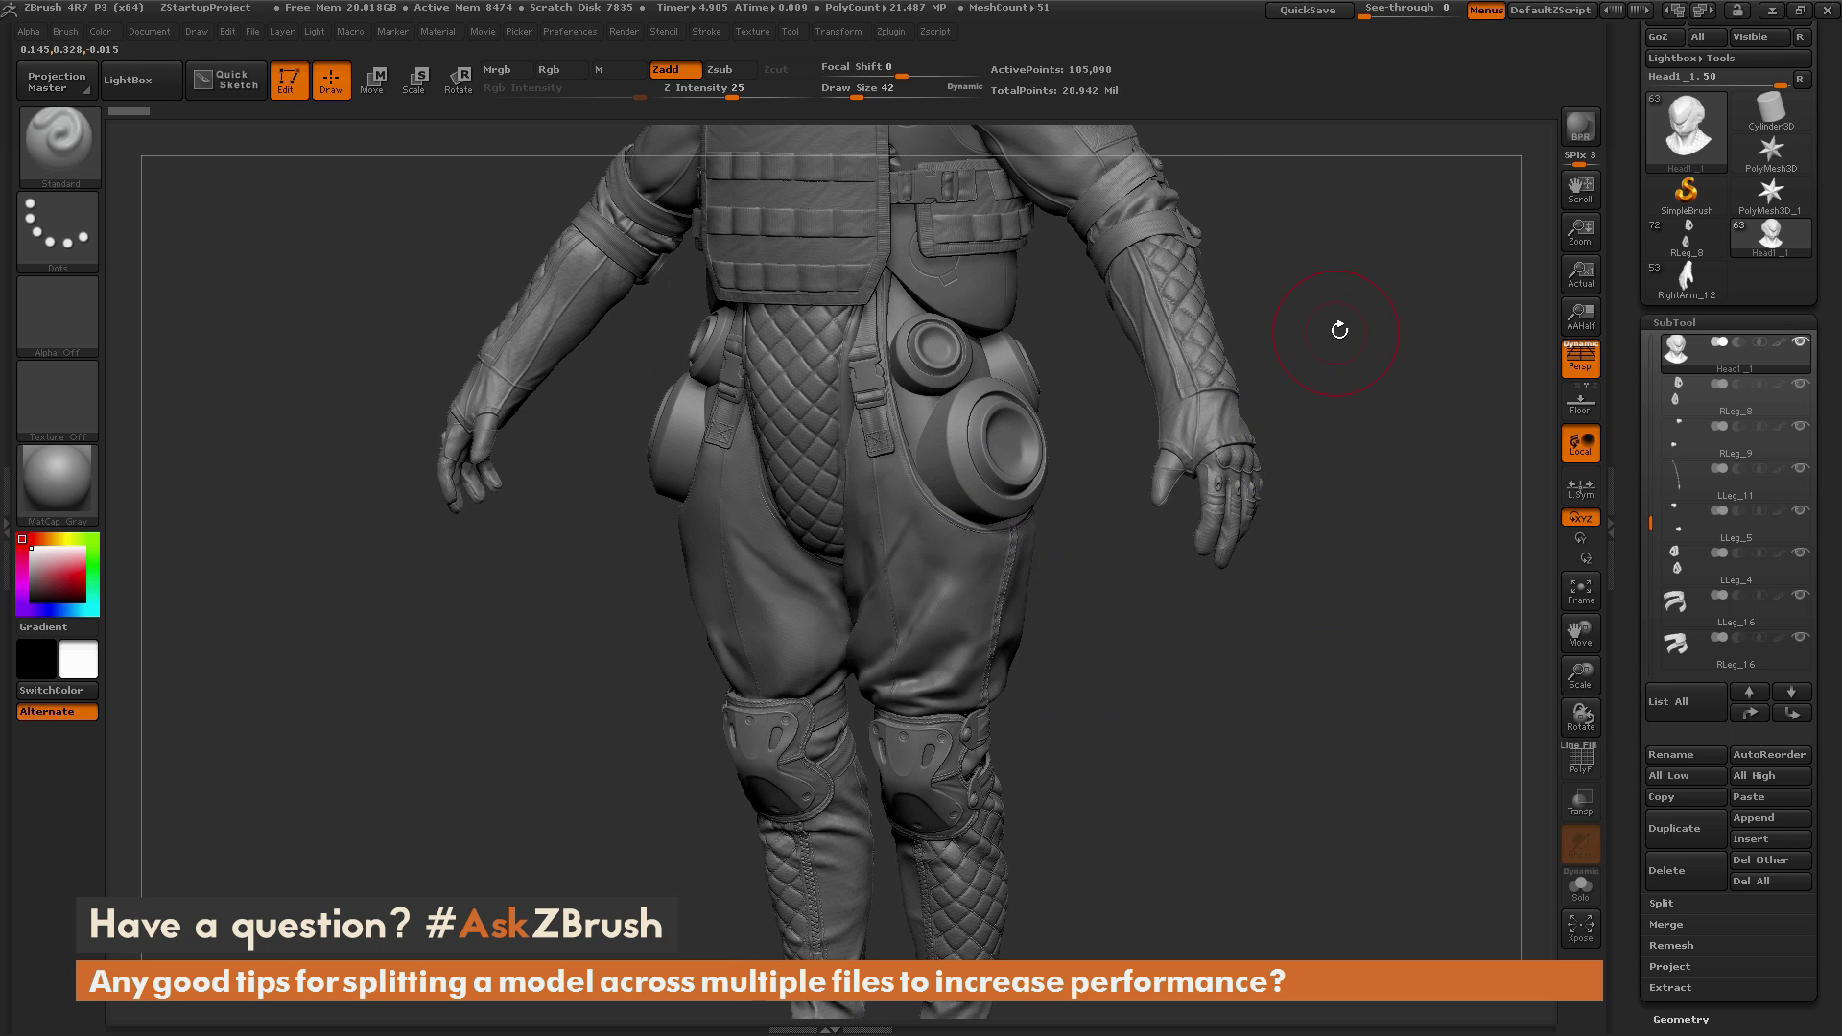
Step: Make LeftArm_11 active, then turn the view onto the legs and the LLeg_7 piece
left_click_drag(1339, 330, 1343, 428)
left_click_drag(1340, 347, 1300, 600)
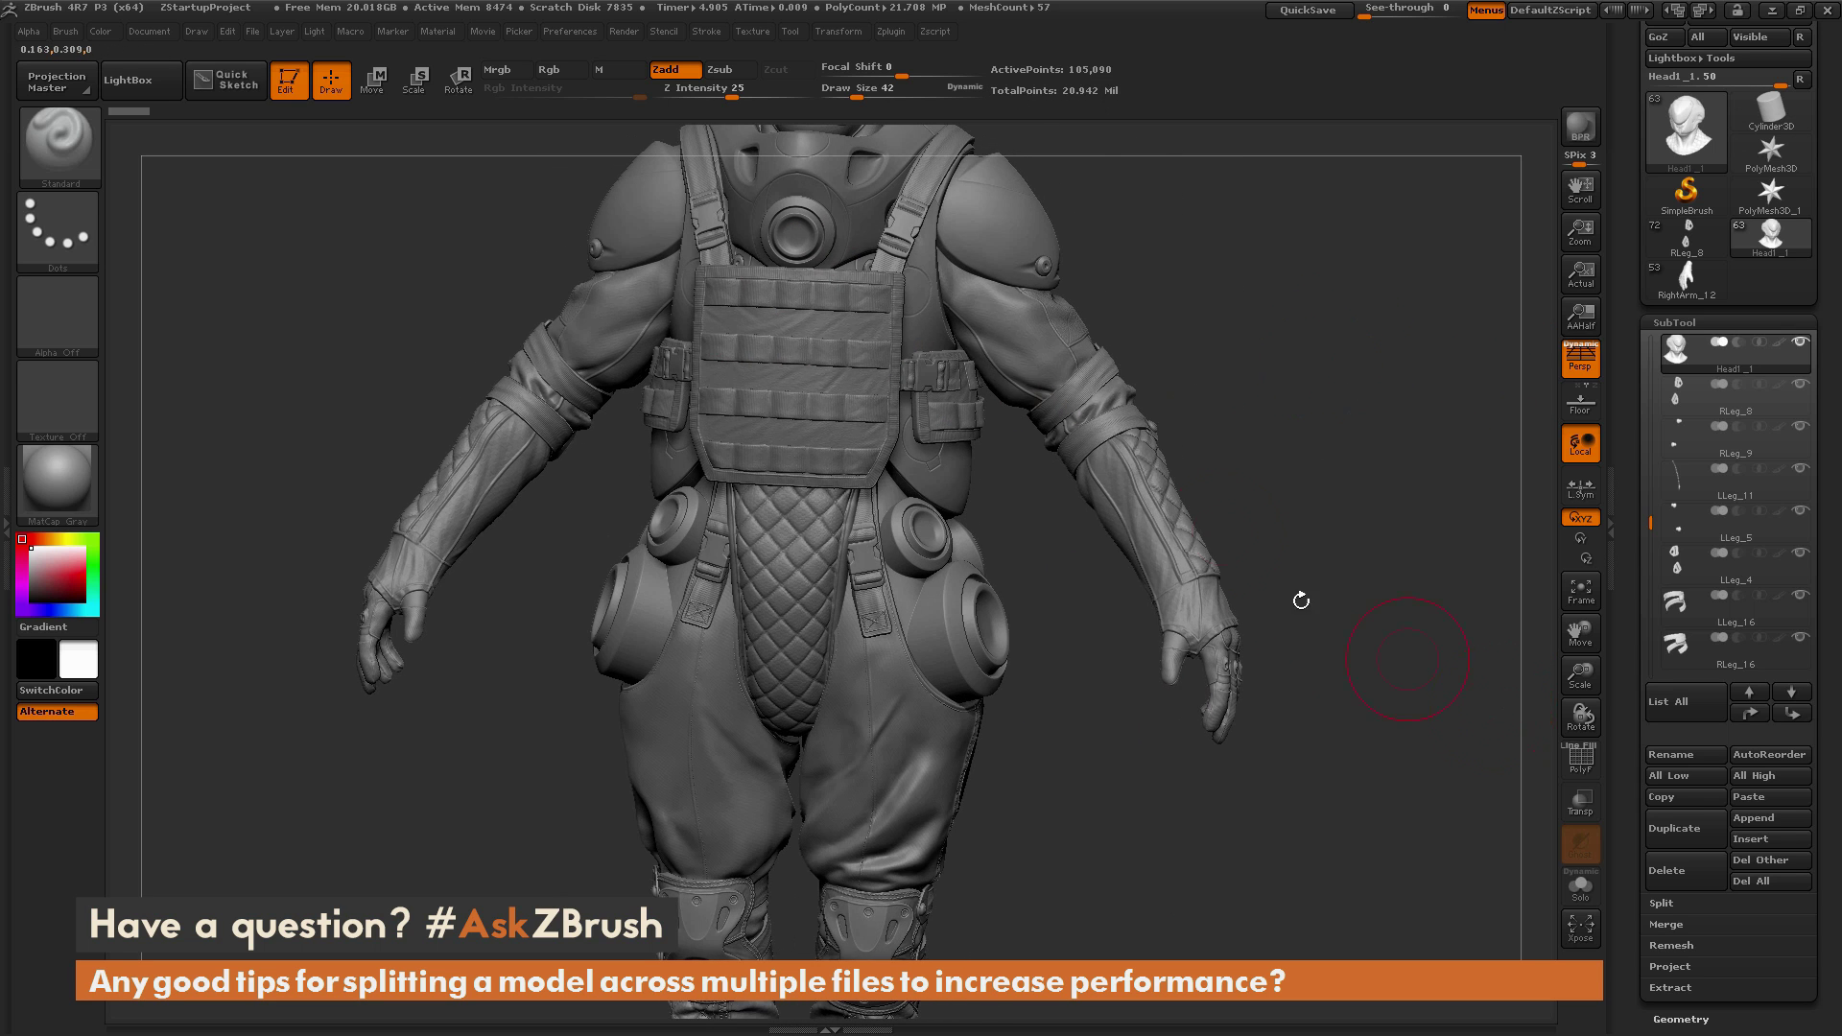
left_click(997, 323, "alt")
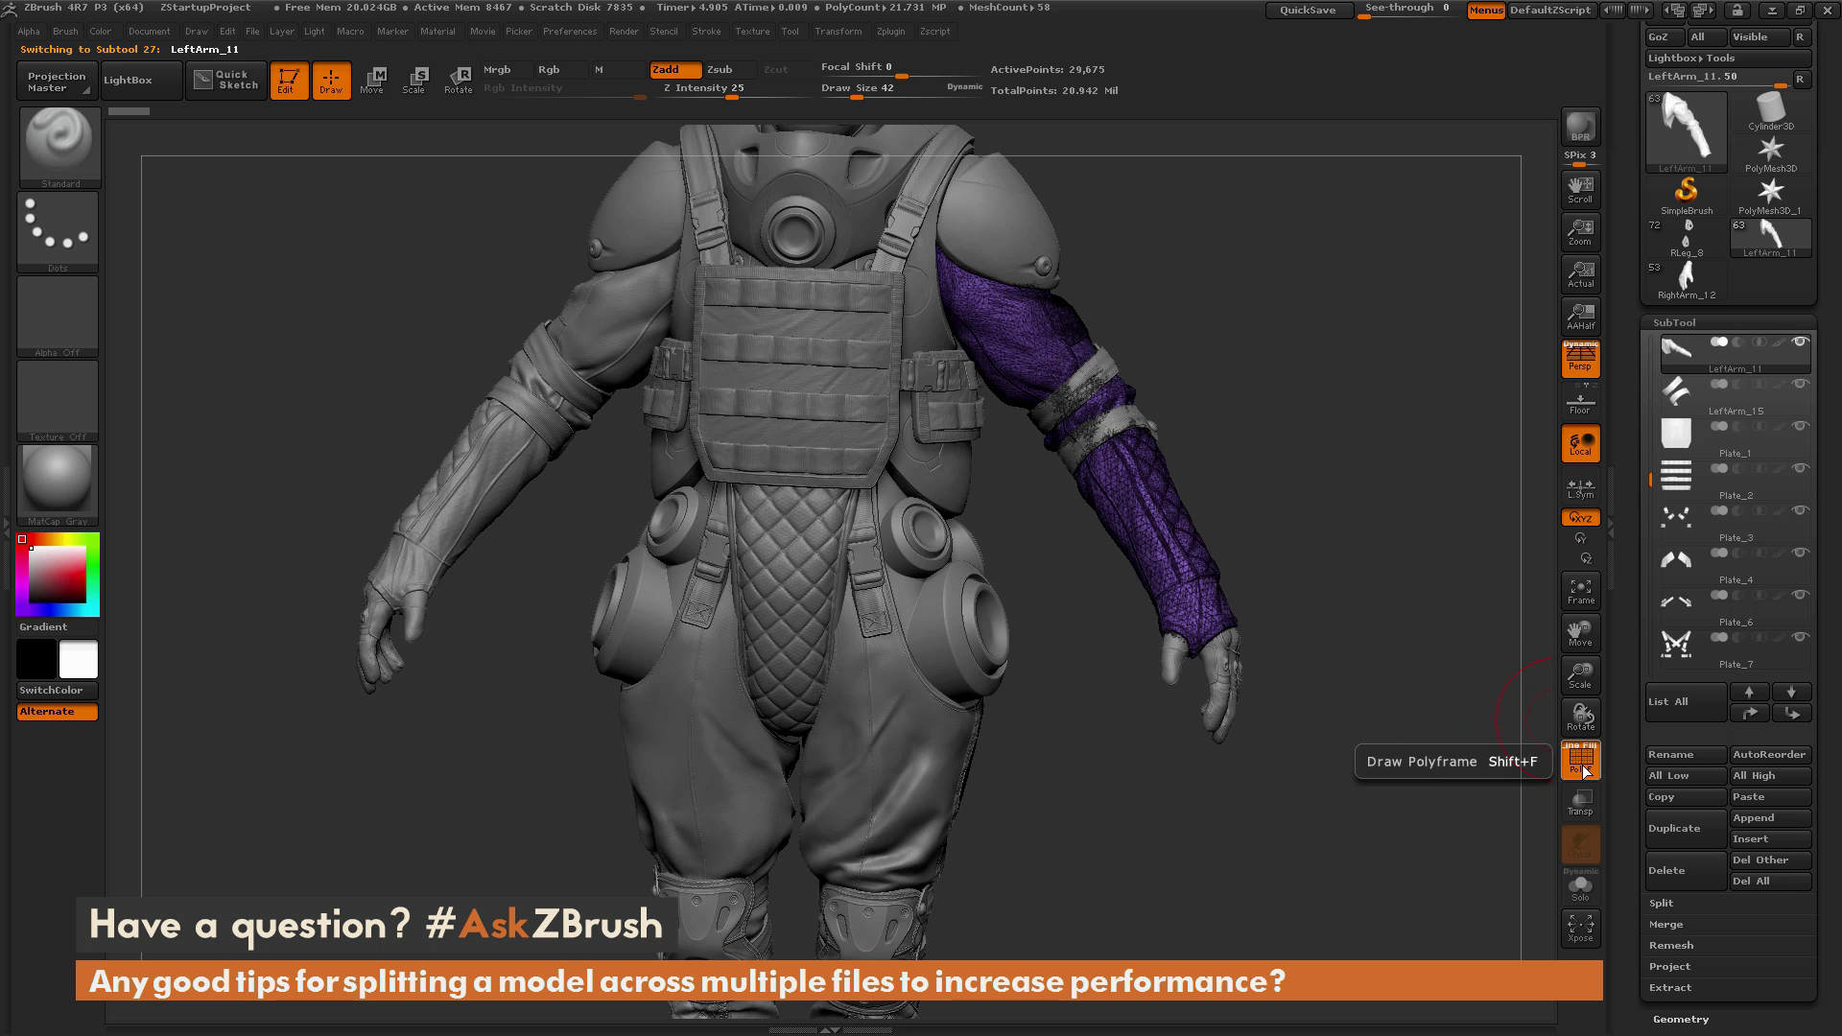
left_click_drag(1348, 769, 963, 740)
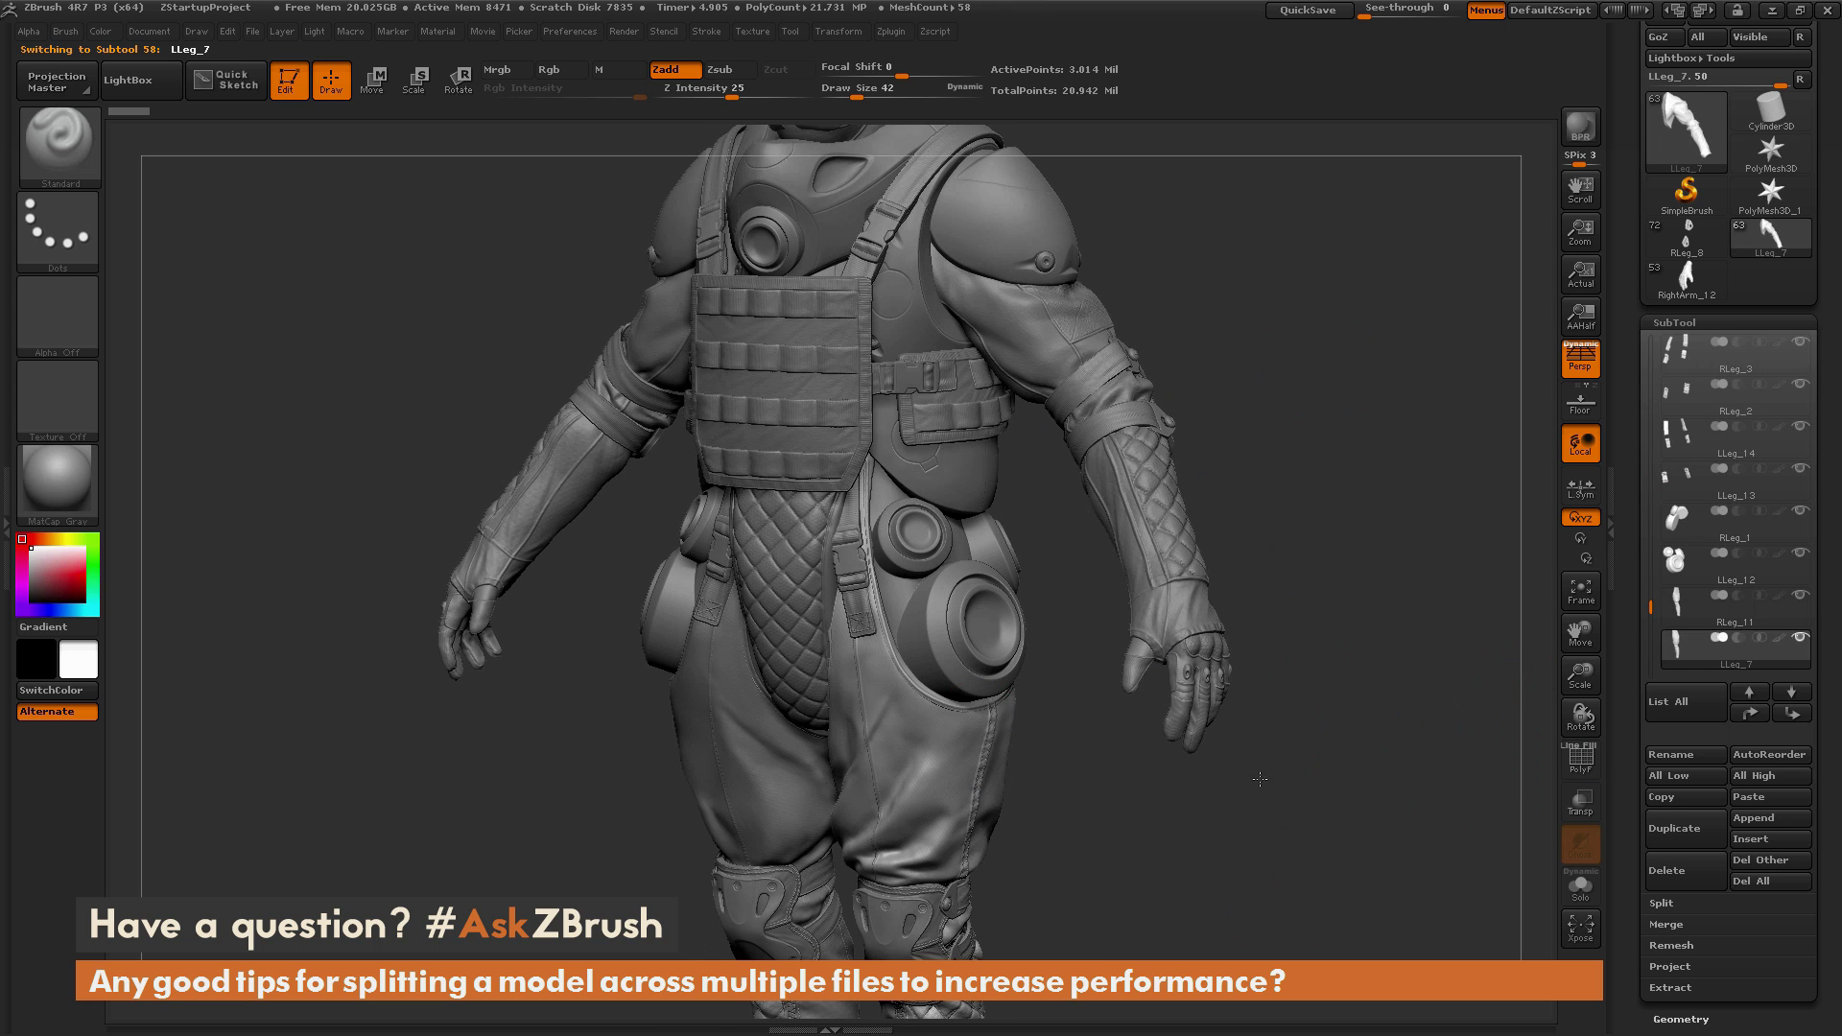
left_click_drag(1261, 779, 1249, 622, "alt")
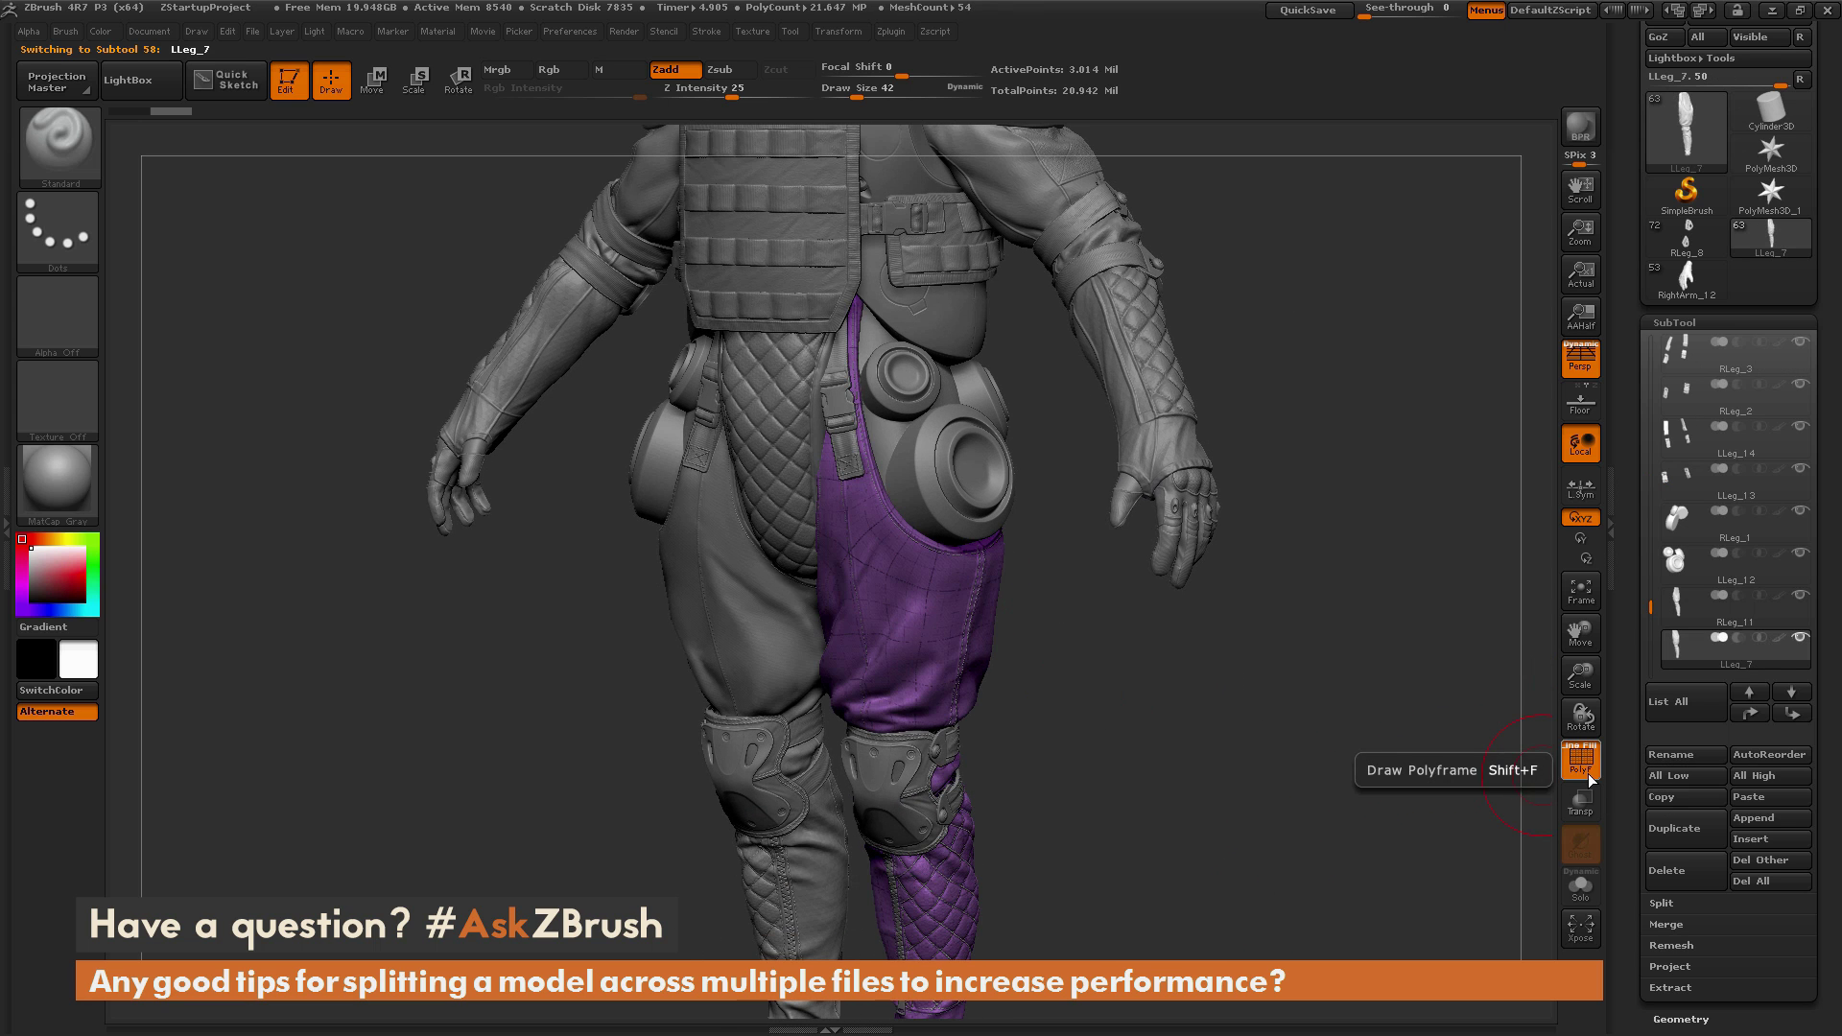
mouse_move(1324, 760)
left_mouse_down()
mouse_move(1382, 755)
mouse_move(1324, 741)
mouse_move(1368, 549)
mouse_move(1380, 649)
mouse_move(1299, 699)
left_mouse_up()
Step: Switch to the RightArm_12 copy (15.617 Mil points) and orbit to inspect it
left_click(1686, 280)
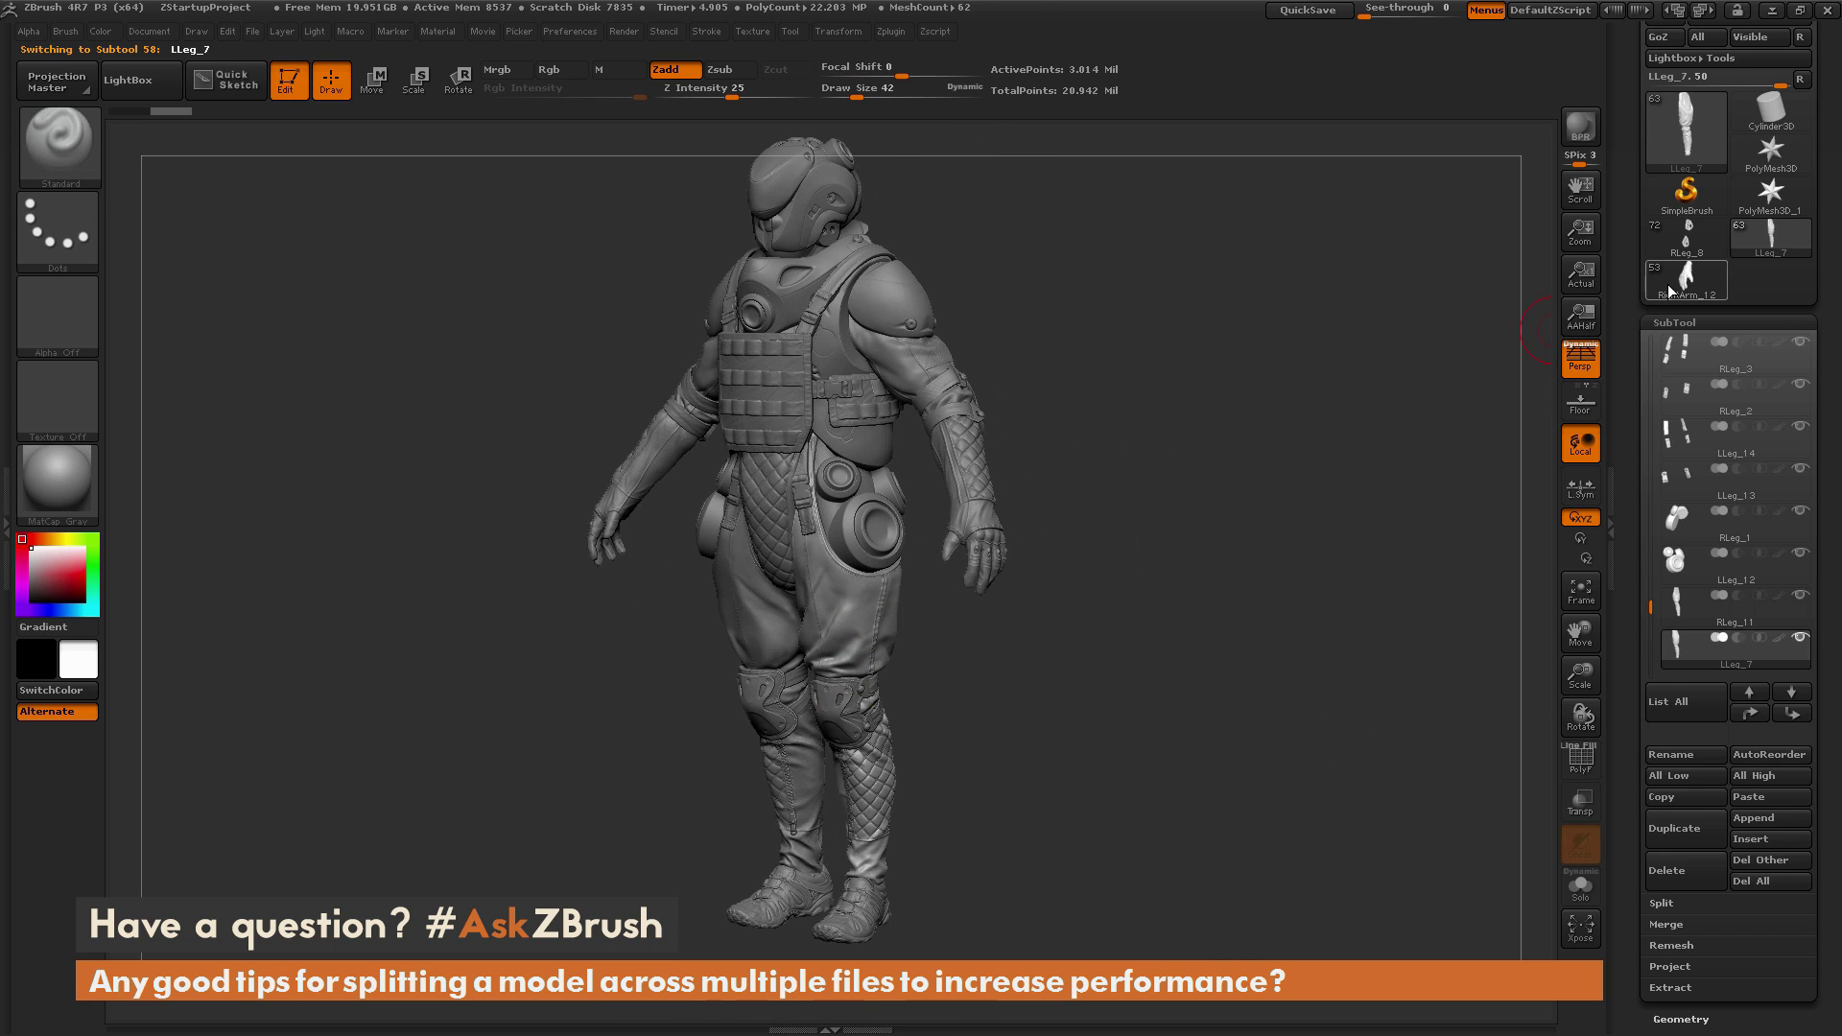
left_click_drag(1164, 470, 1237, 513)
left_click_drag(1263, 444, 1259, 523, "alt")
left_click_drag(1174, 320, 1174, 195)
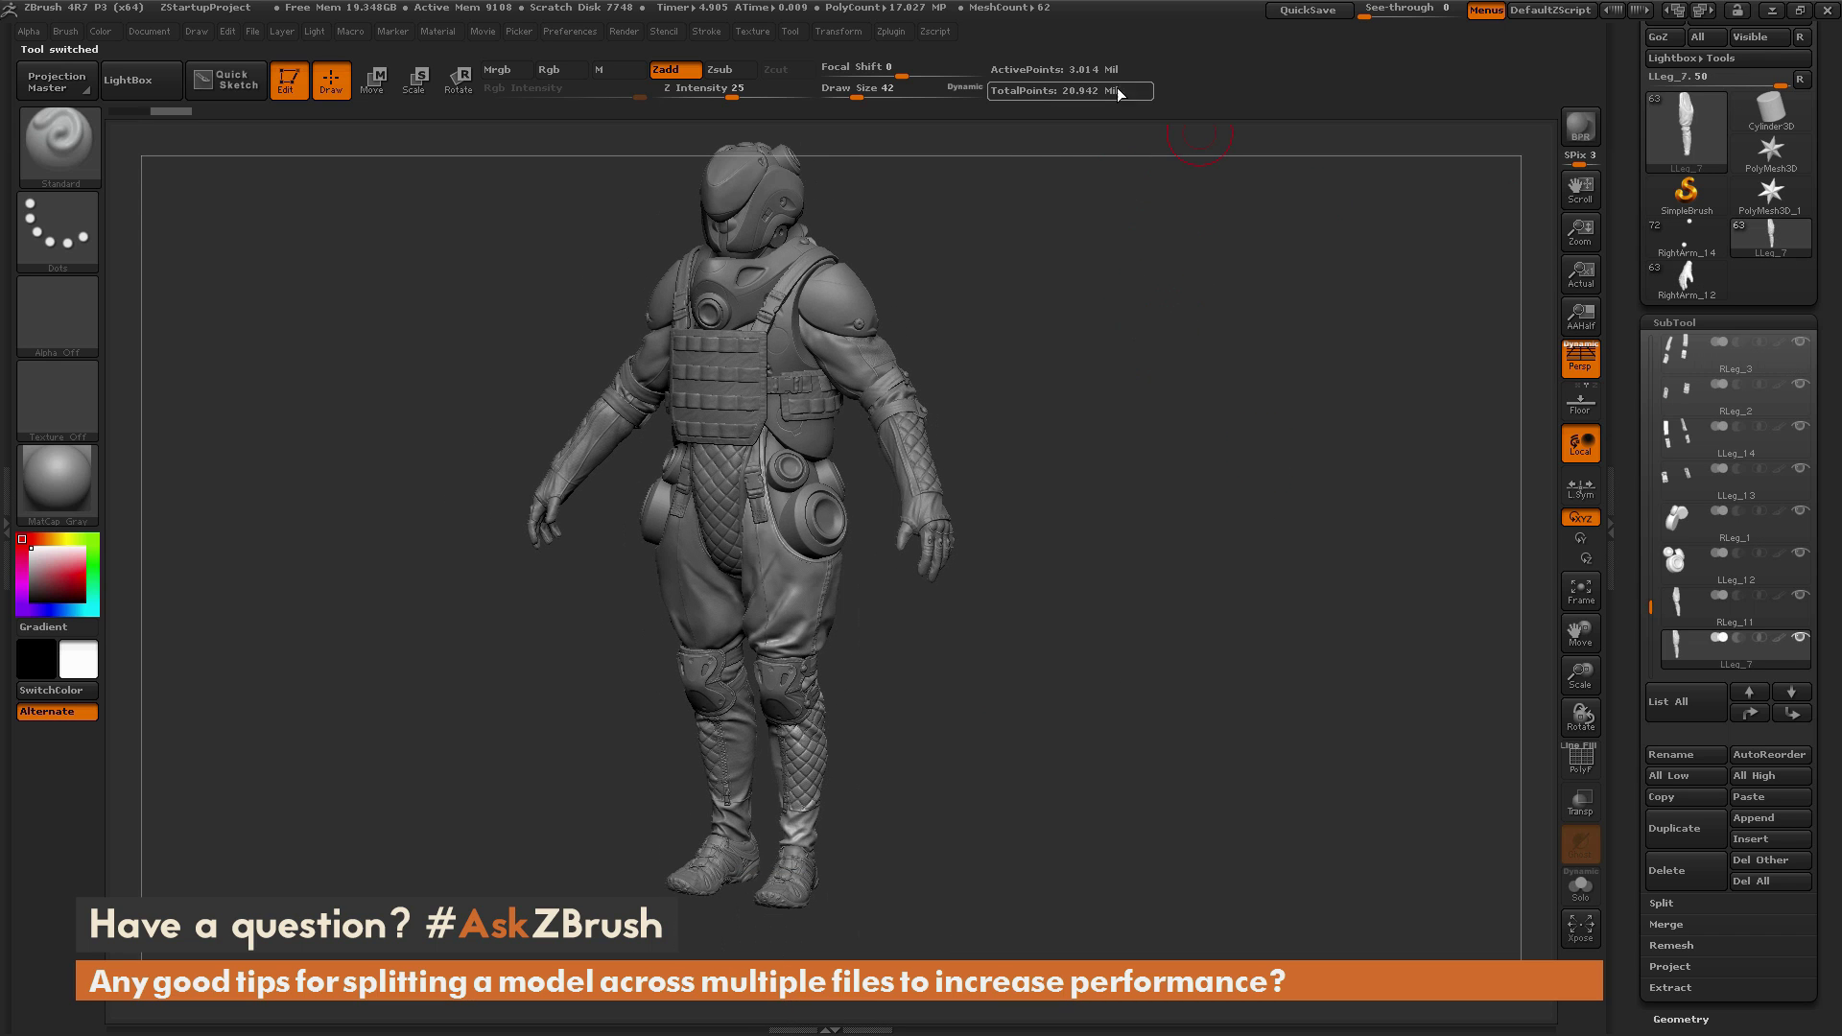
mouse_move(1286, 436)
left_mouse_down()
mouse_move(1241, 452)
mouse_move(1286, 441)
mouse_move(1267, 454)
left_mouse_up()
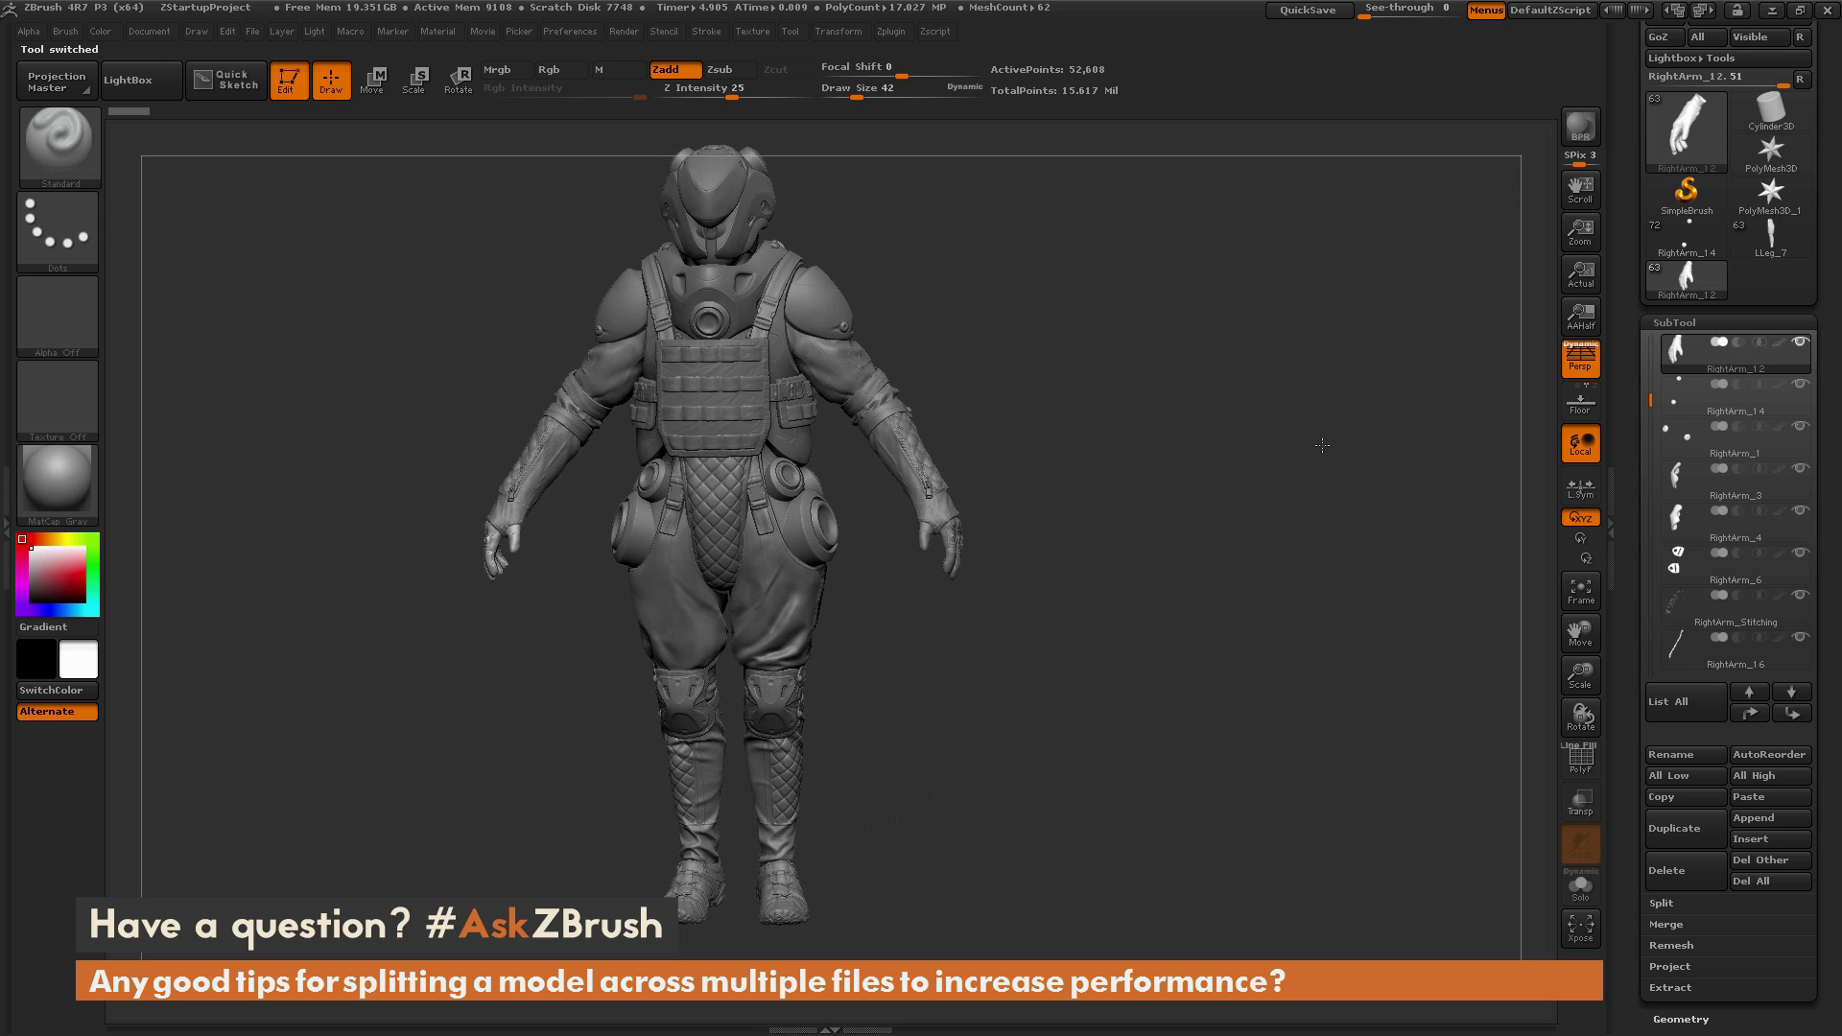
Step: Return to the LLeg_7 copy (20.942 Mil points) and orbit around its right side
left_click(1770, 236)
mouse_move(1679, 293)
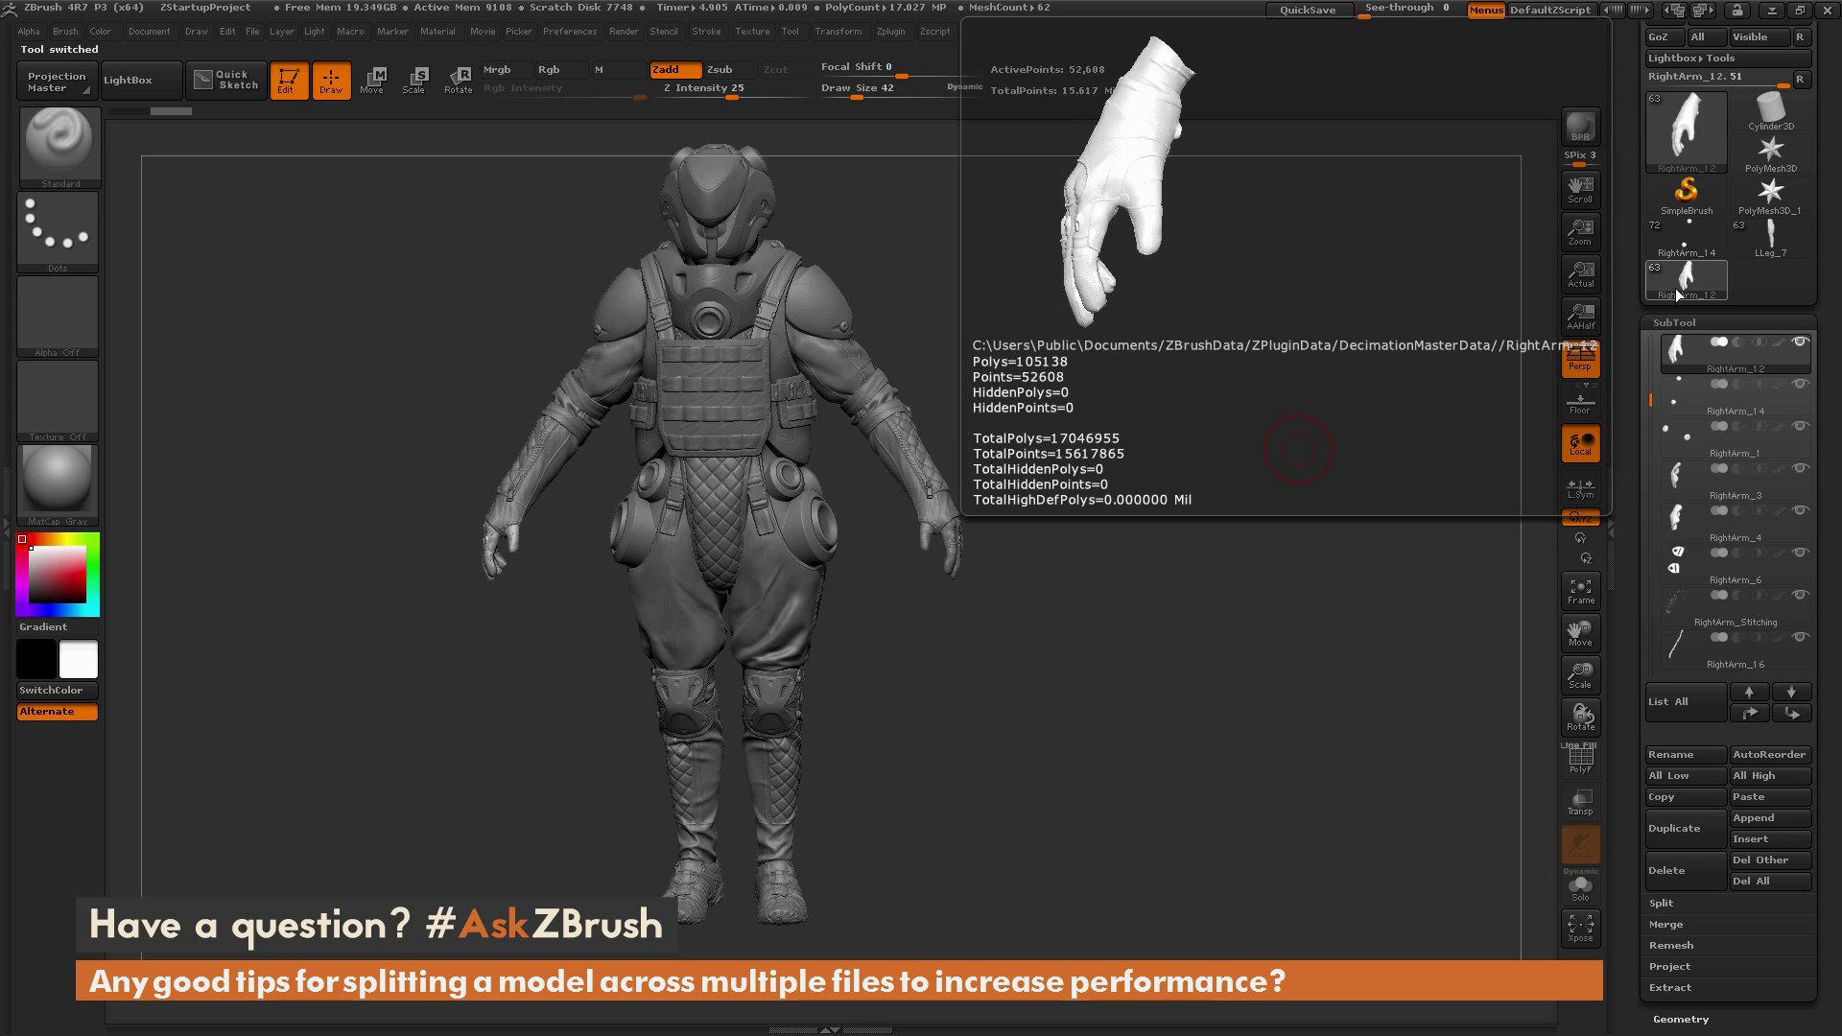
left_click_drag(1295, 473, 1239, 482)
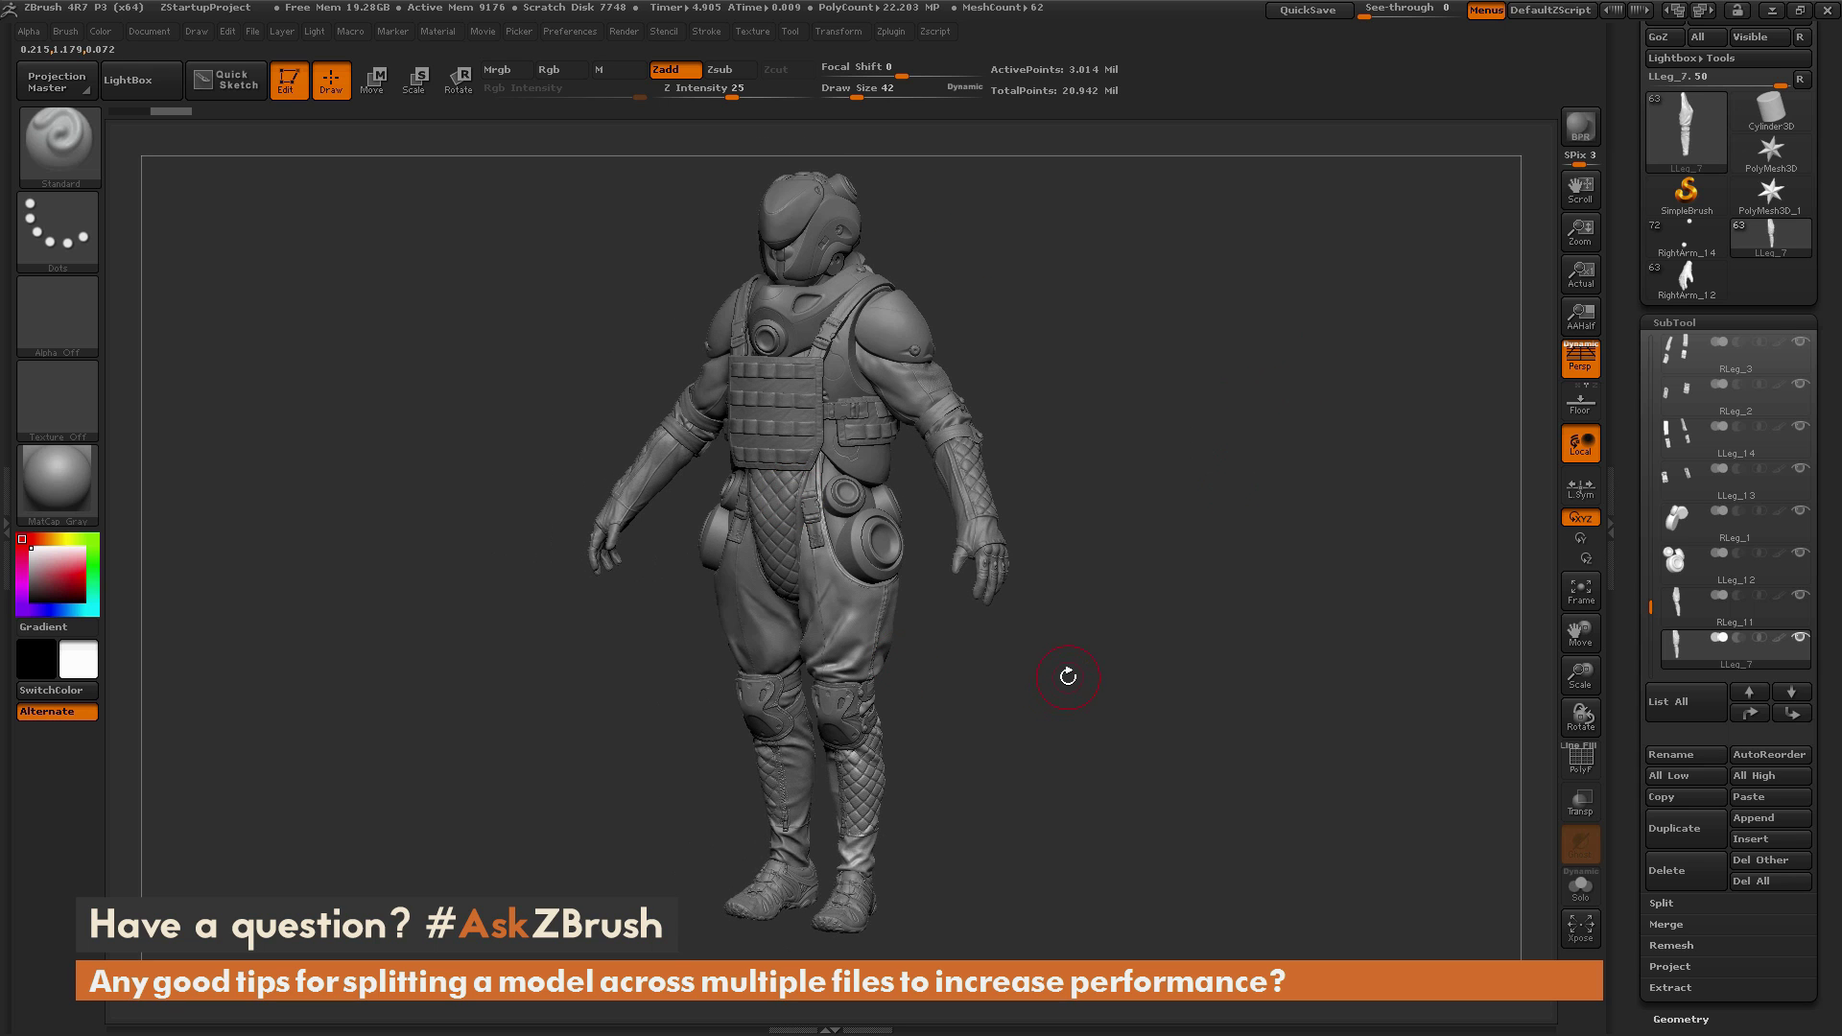
left_click_drag(1129, 641, 1046, 843)
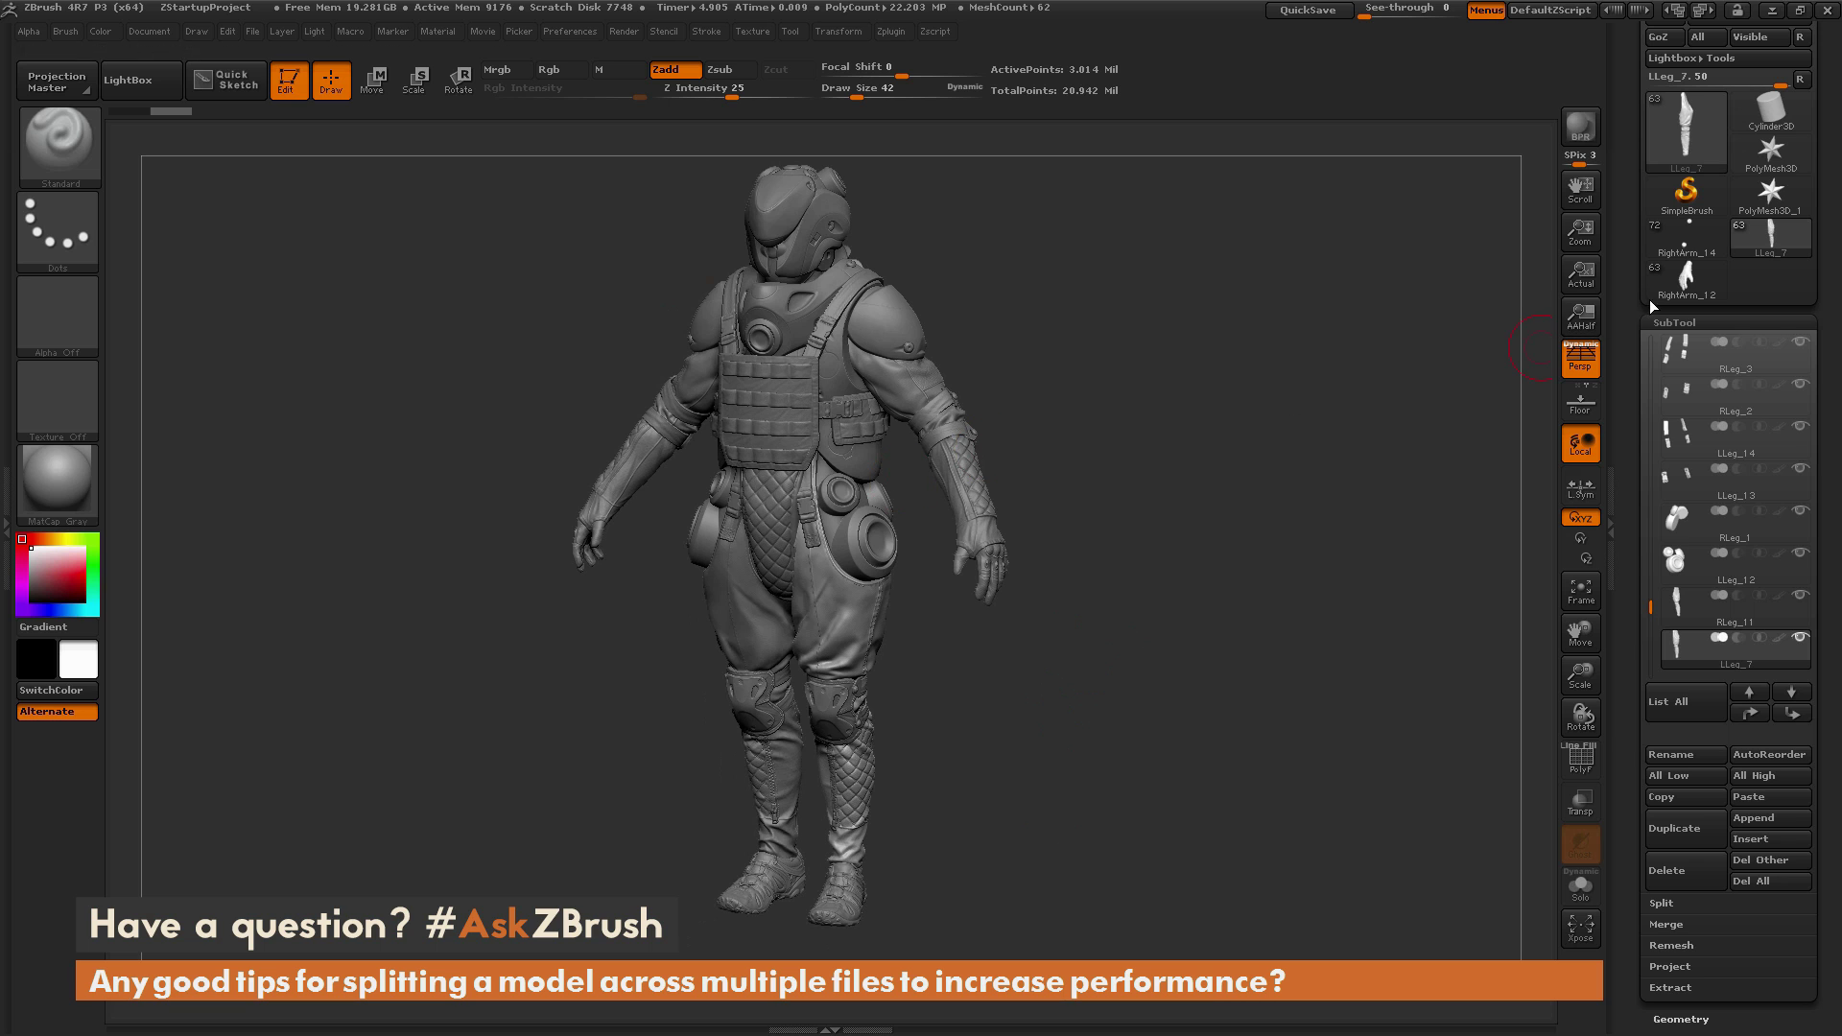
left_click_drag(1219, 606, 1231, 602)
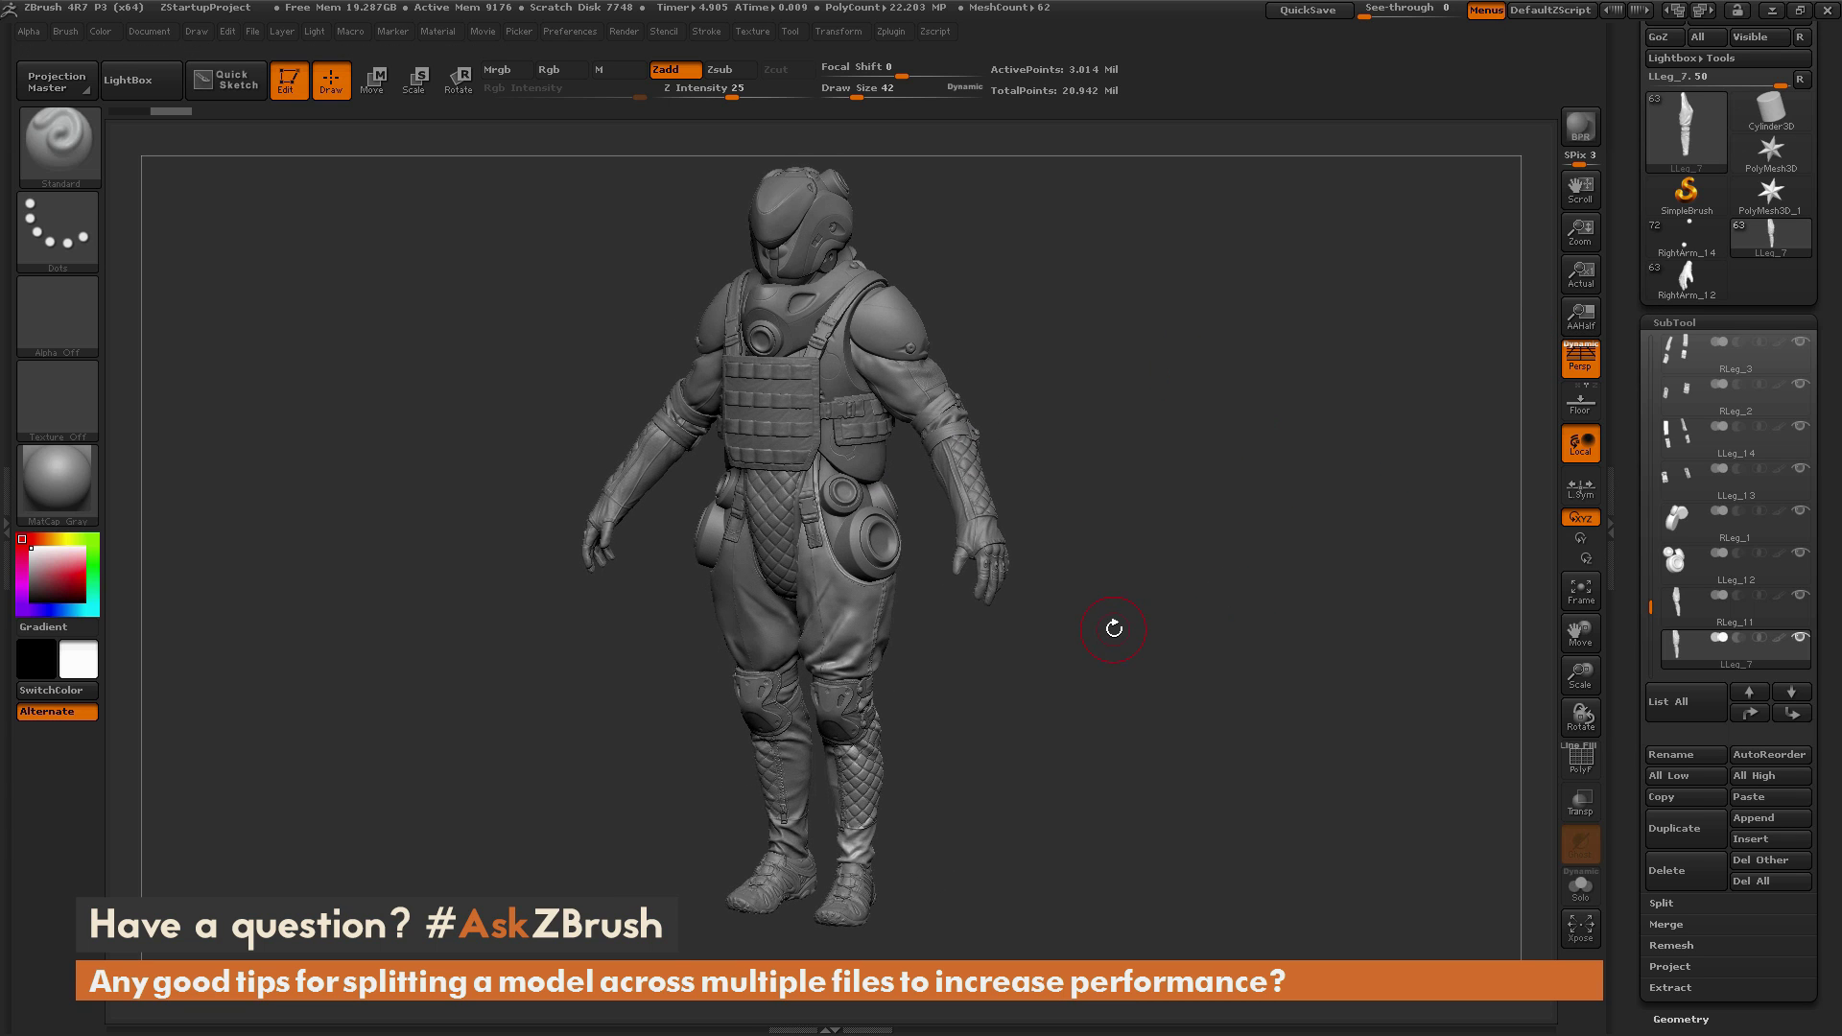
left_click_drag(1113, 628, 1103, 662)
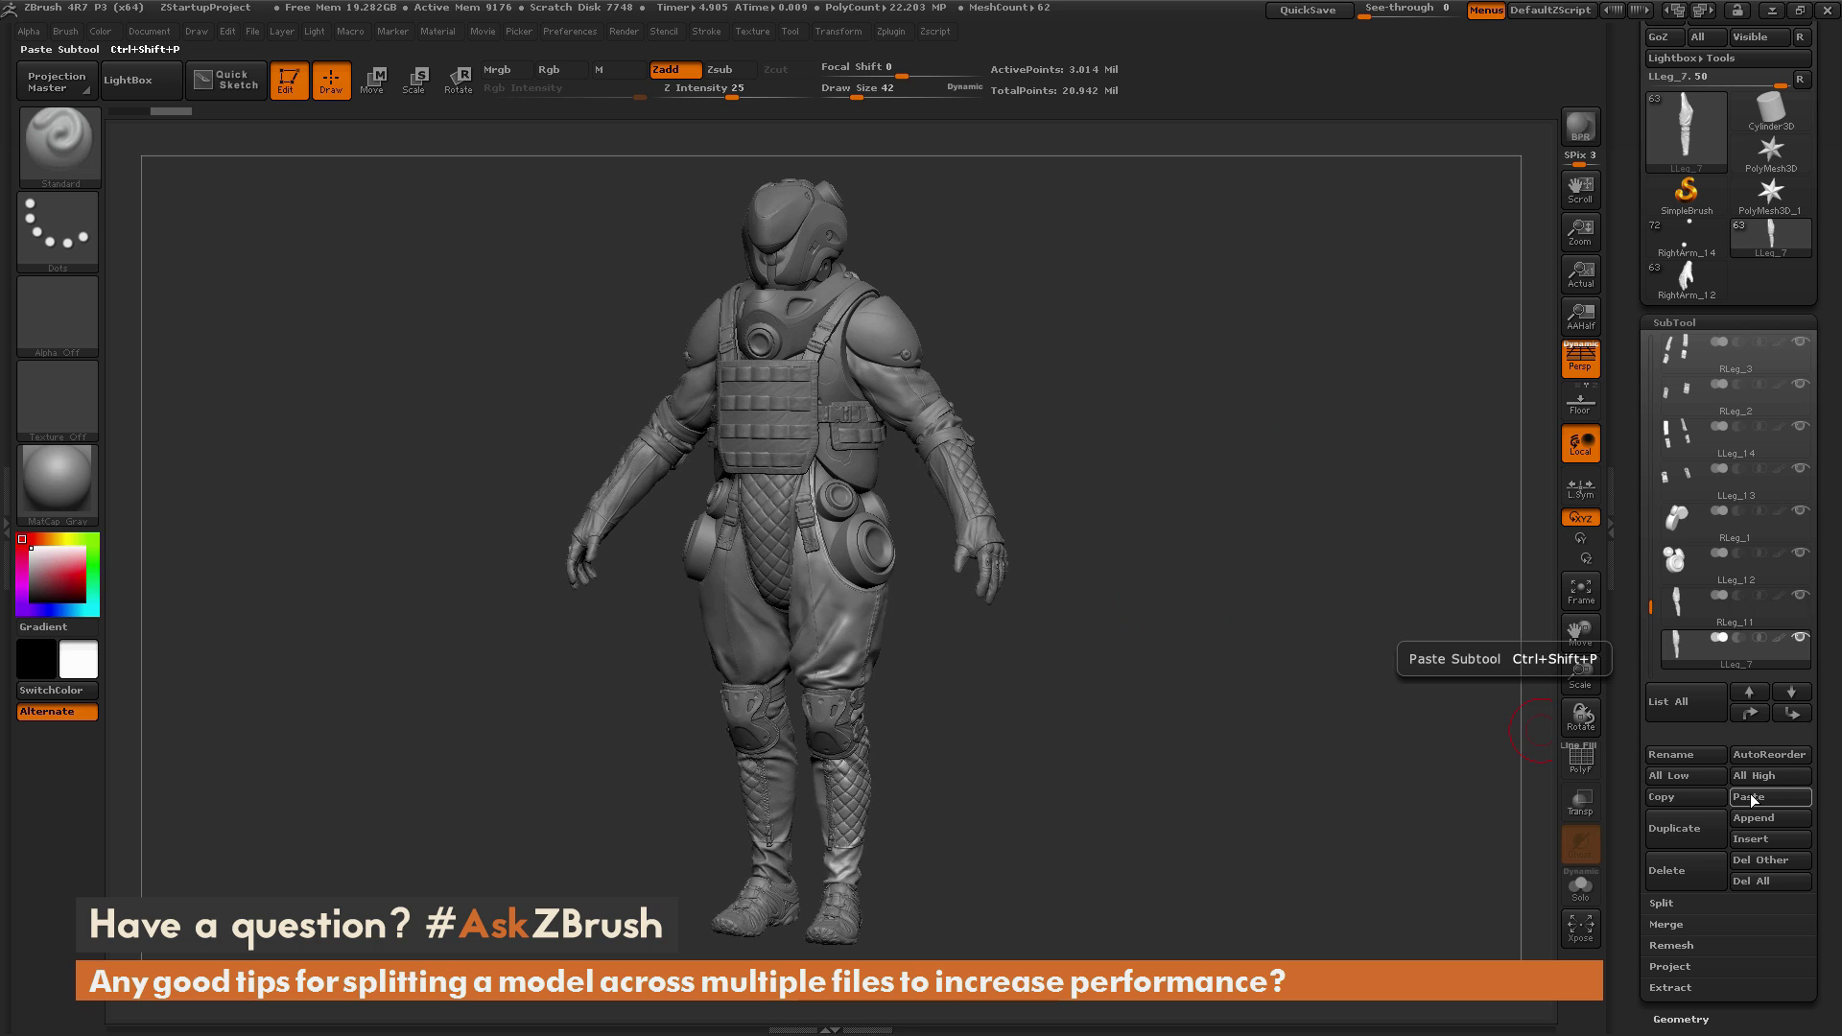
left_click_drag(1208, 489, 949, 473)
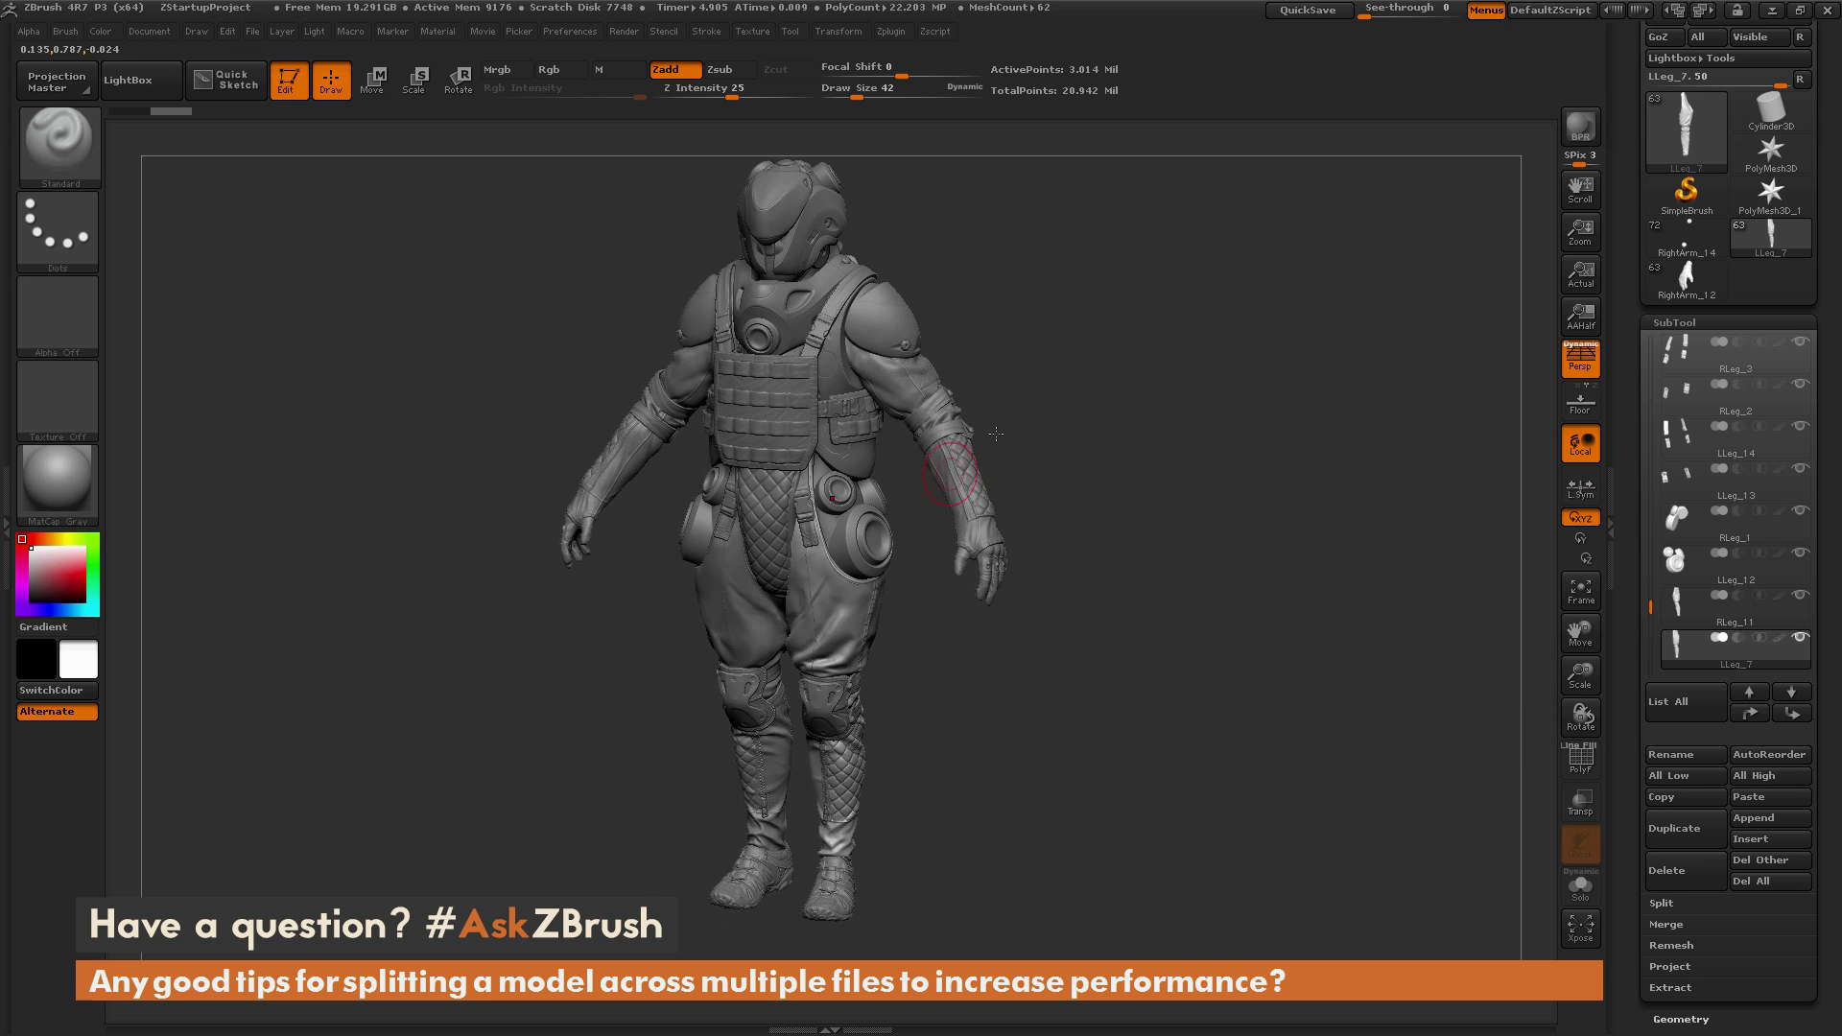
mouse_move(1364, 726)
left_mouse_down()
mouse_move(1255, 523)
mouse_move(1258, 543)
left_mouse_up()
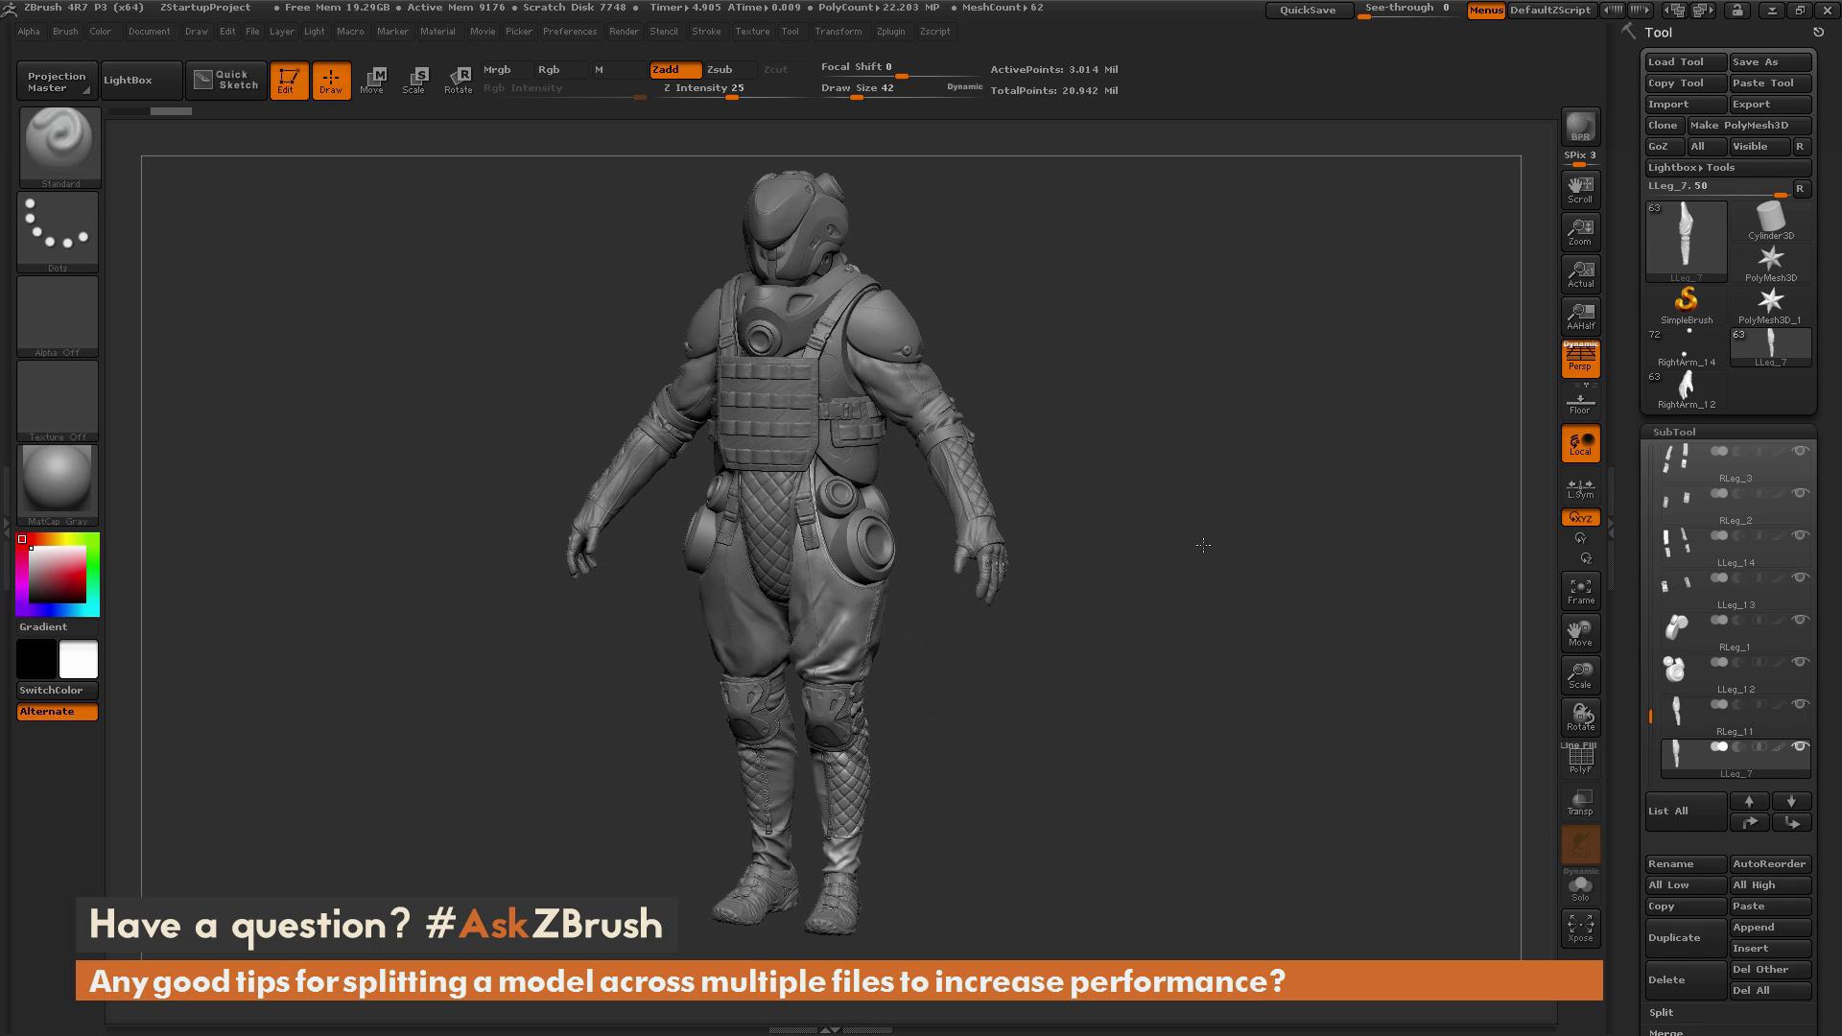
left_click_drag(1200, 543, 1229, 539)
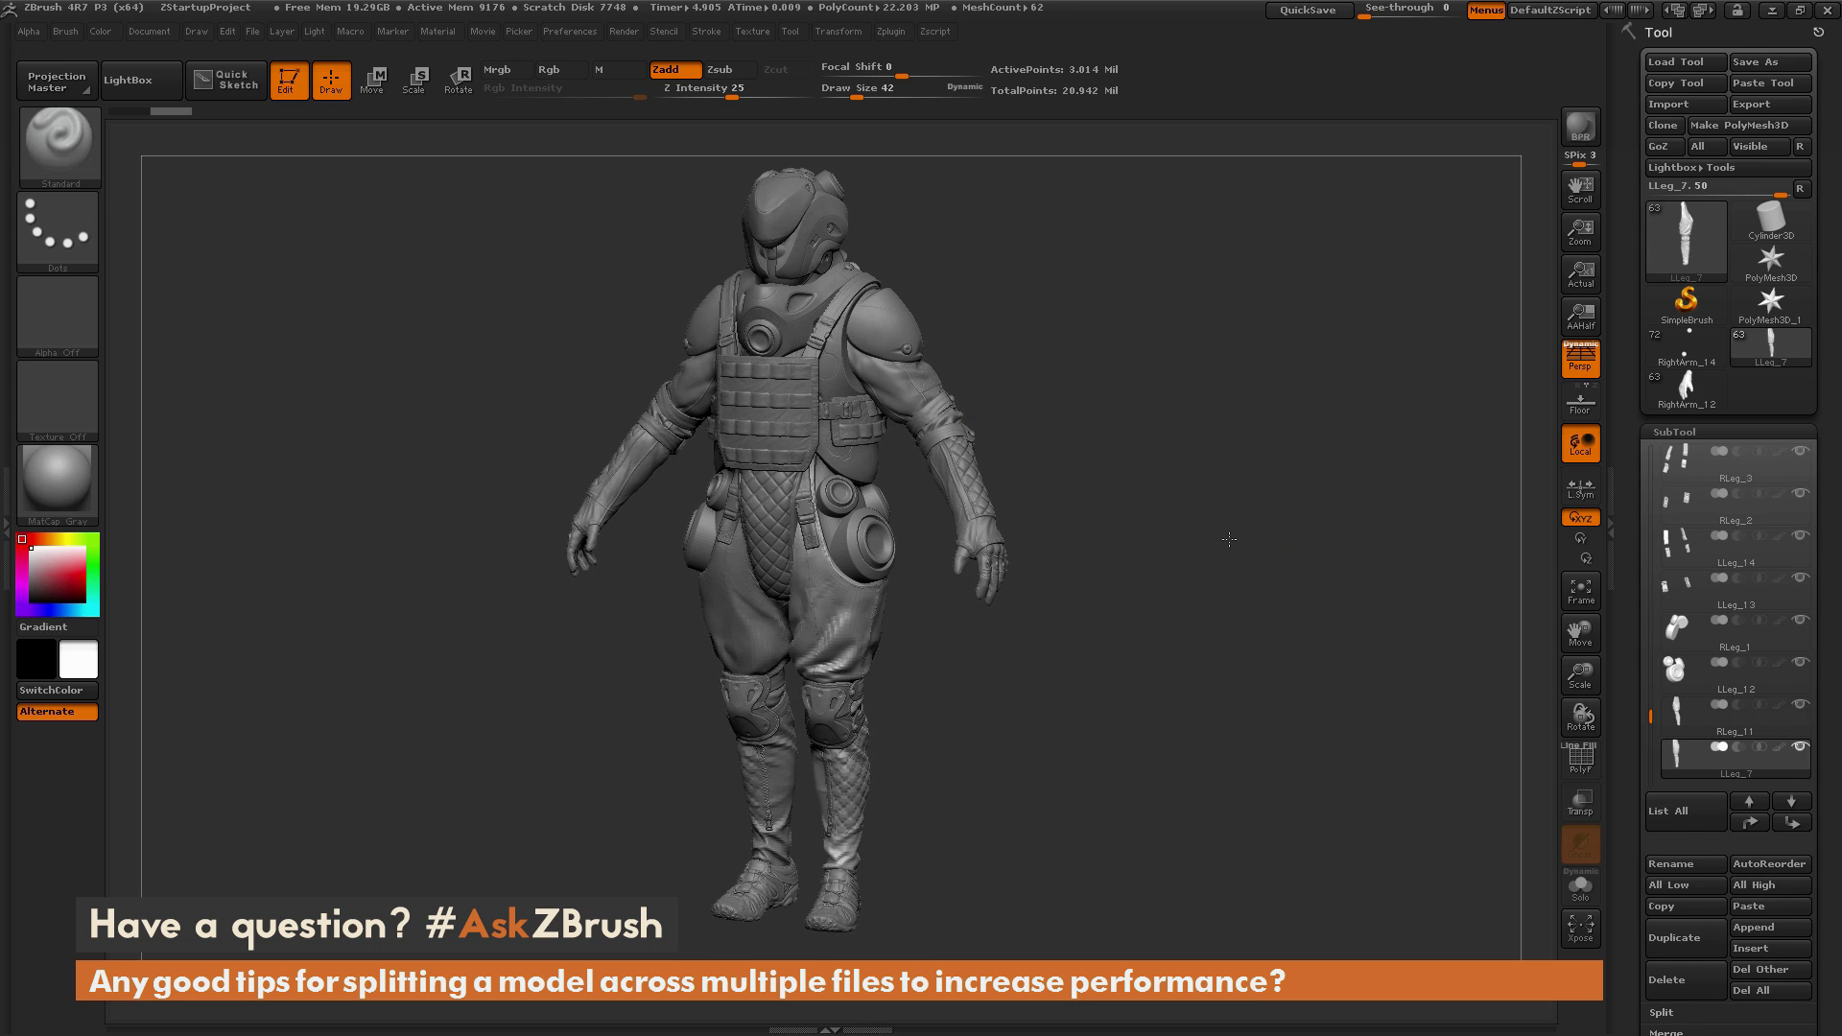
left_click(1714, 385)
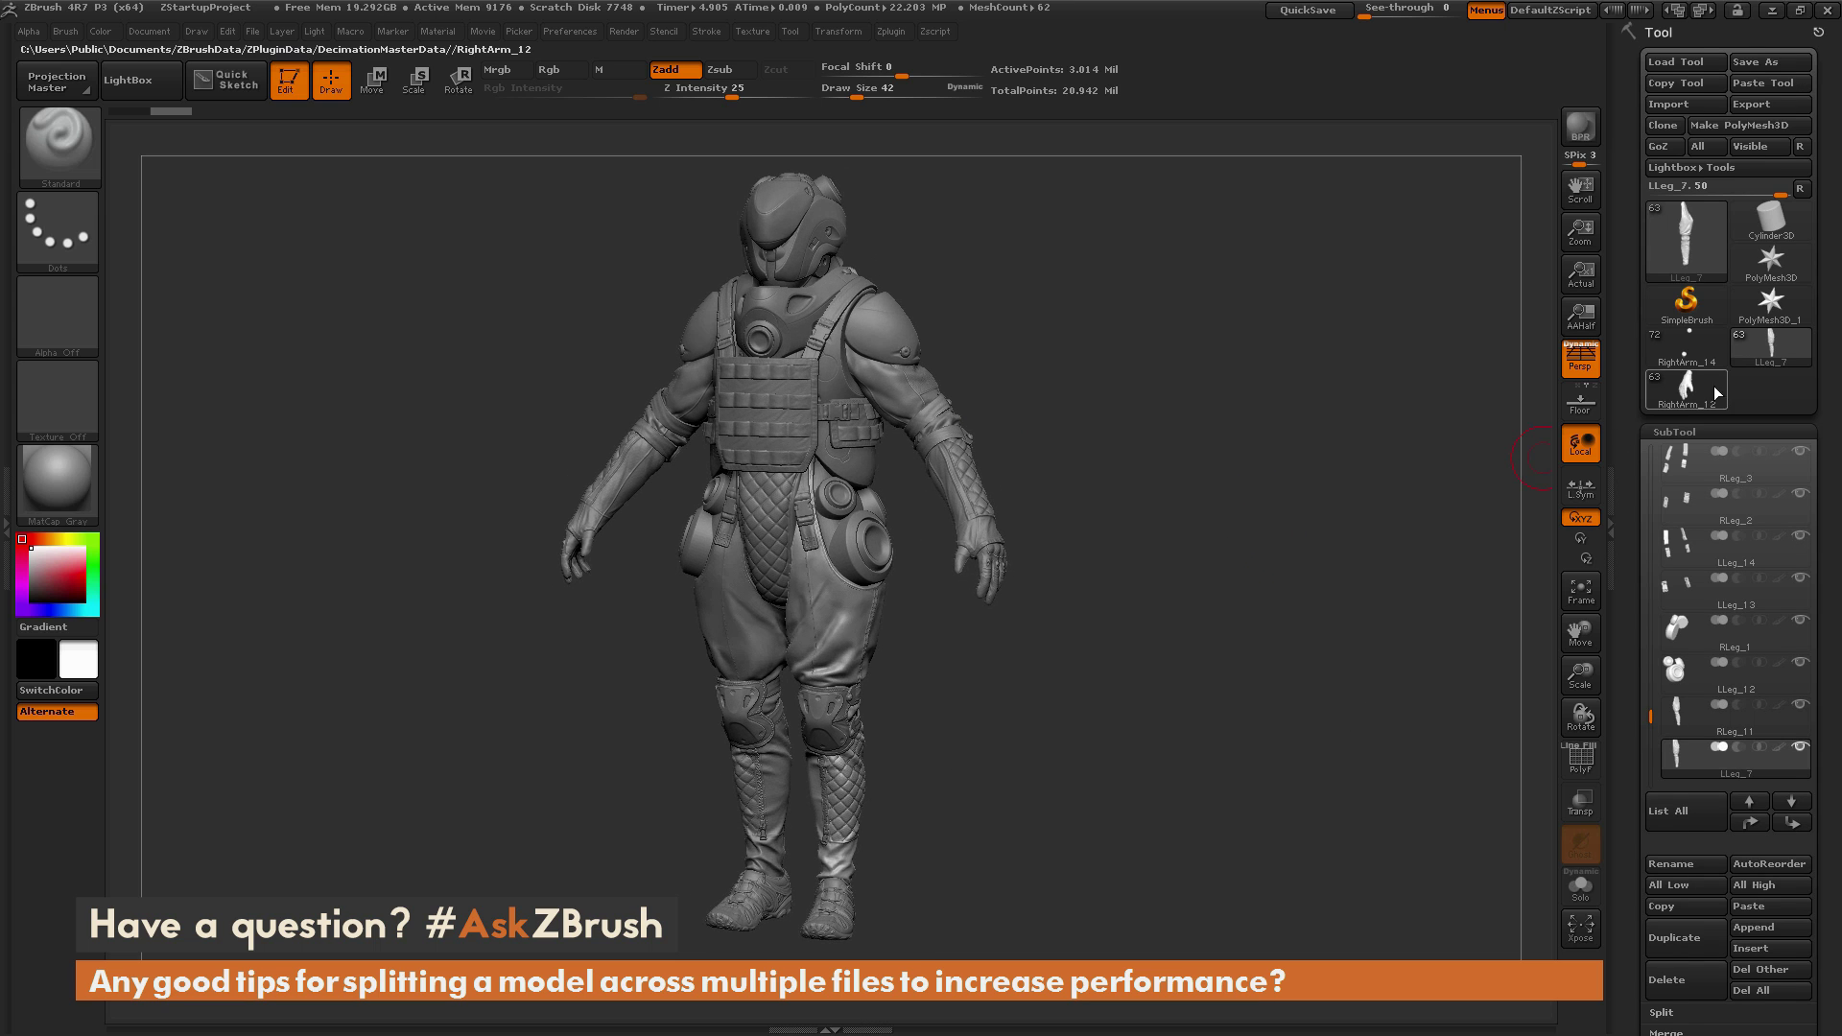
left_click(1765, 347)
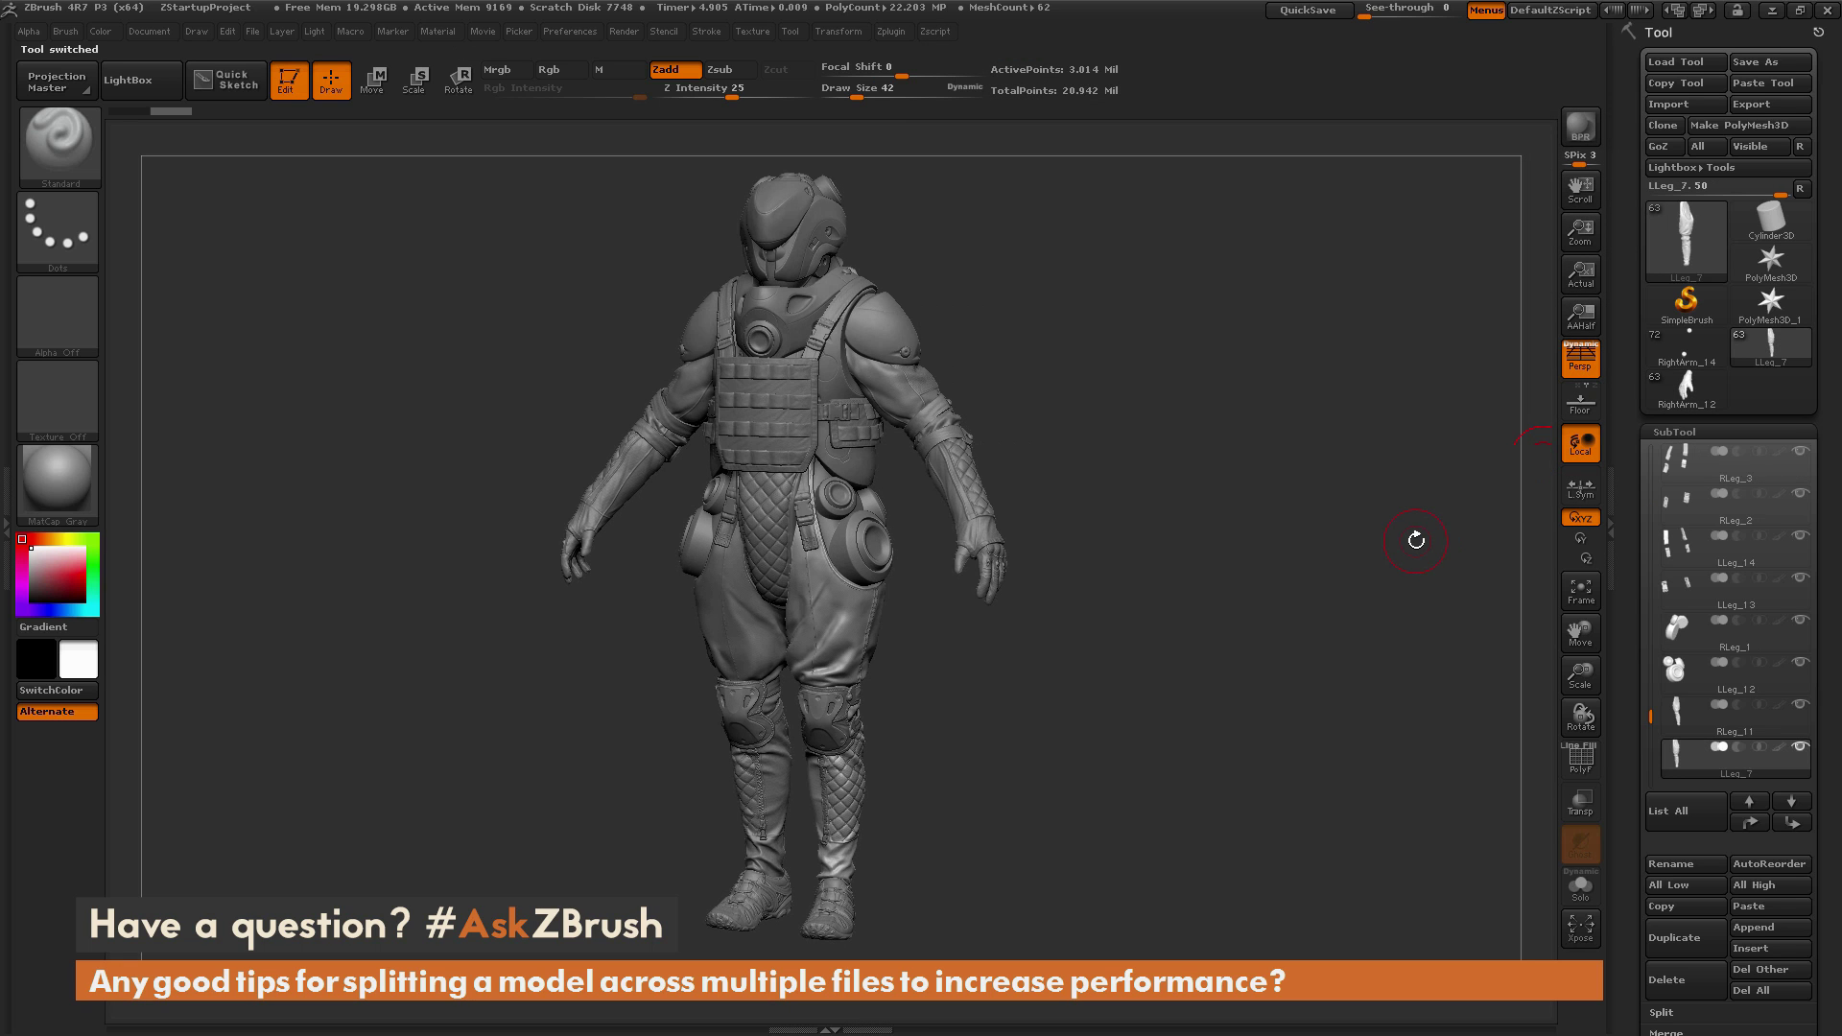
left_click(1671, 353)
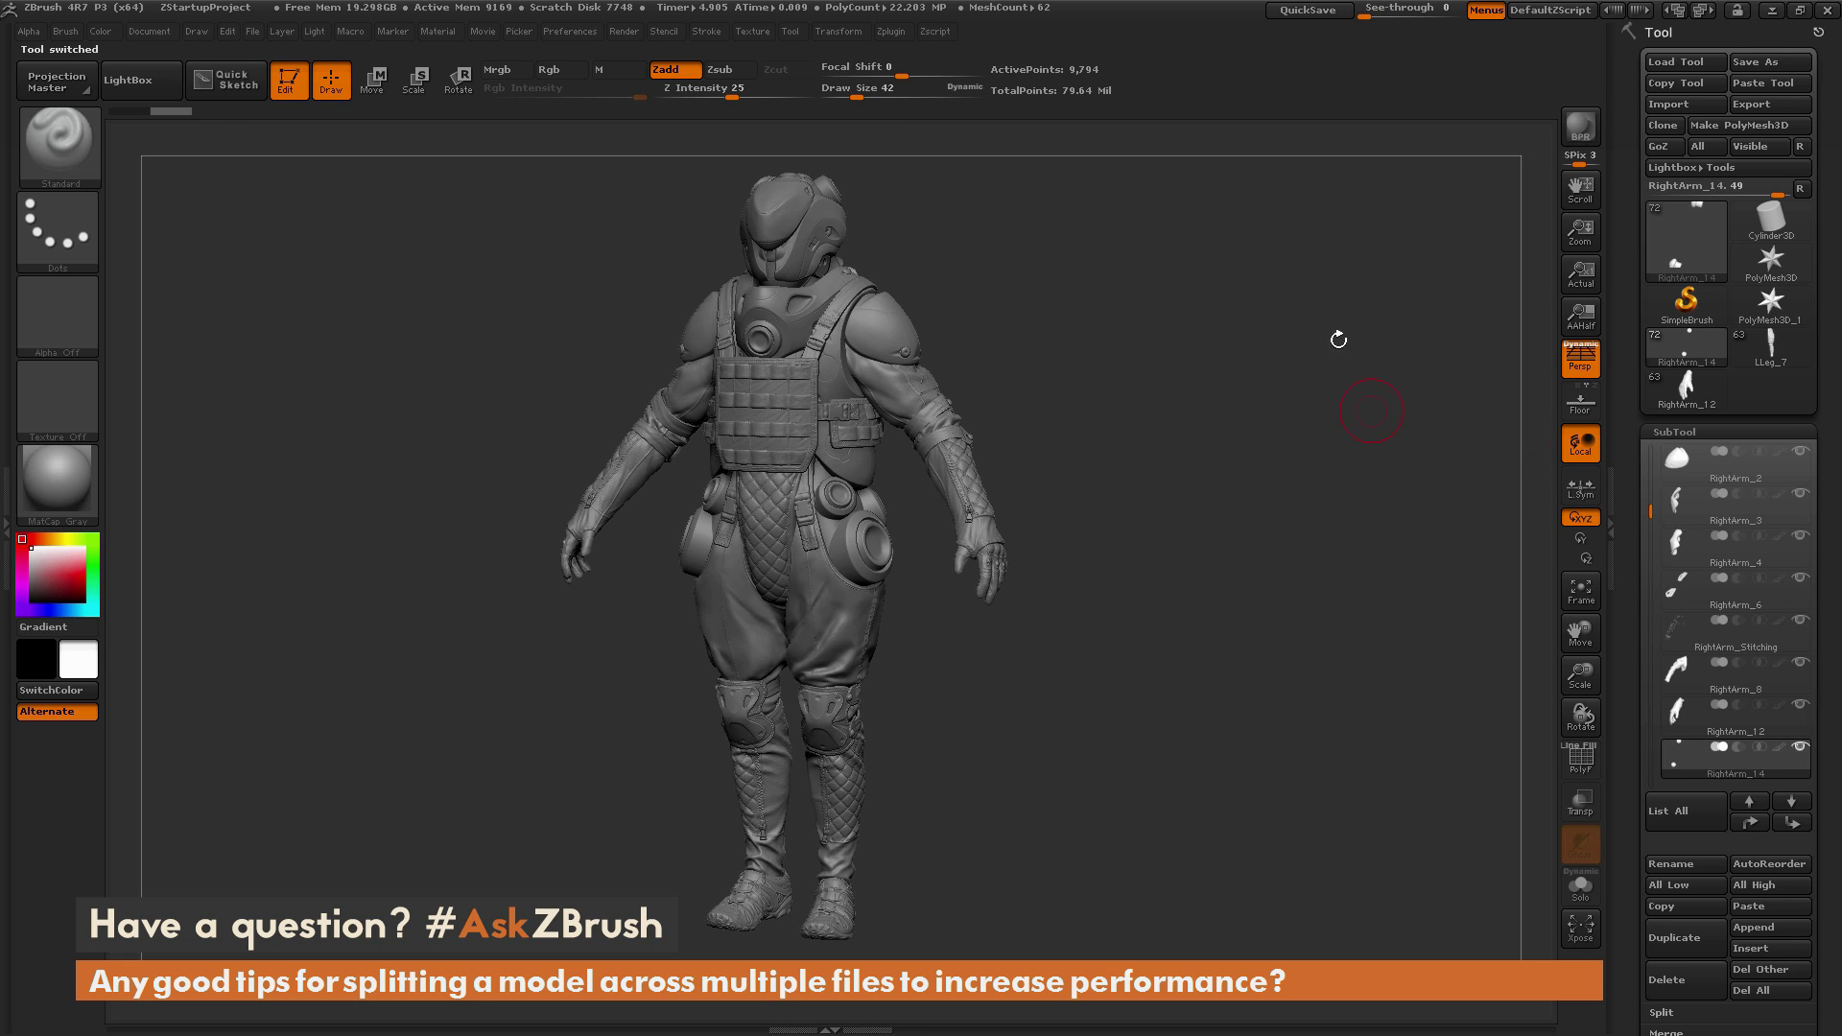
left_click_drag(1084, 834, 1098, 828, "shift")
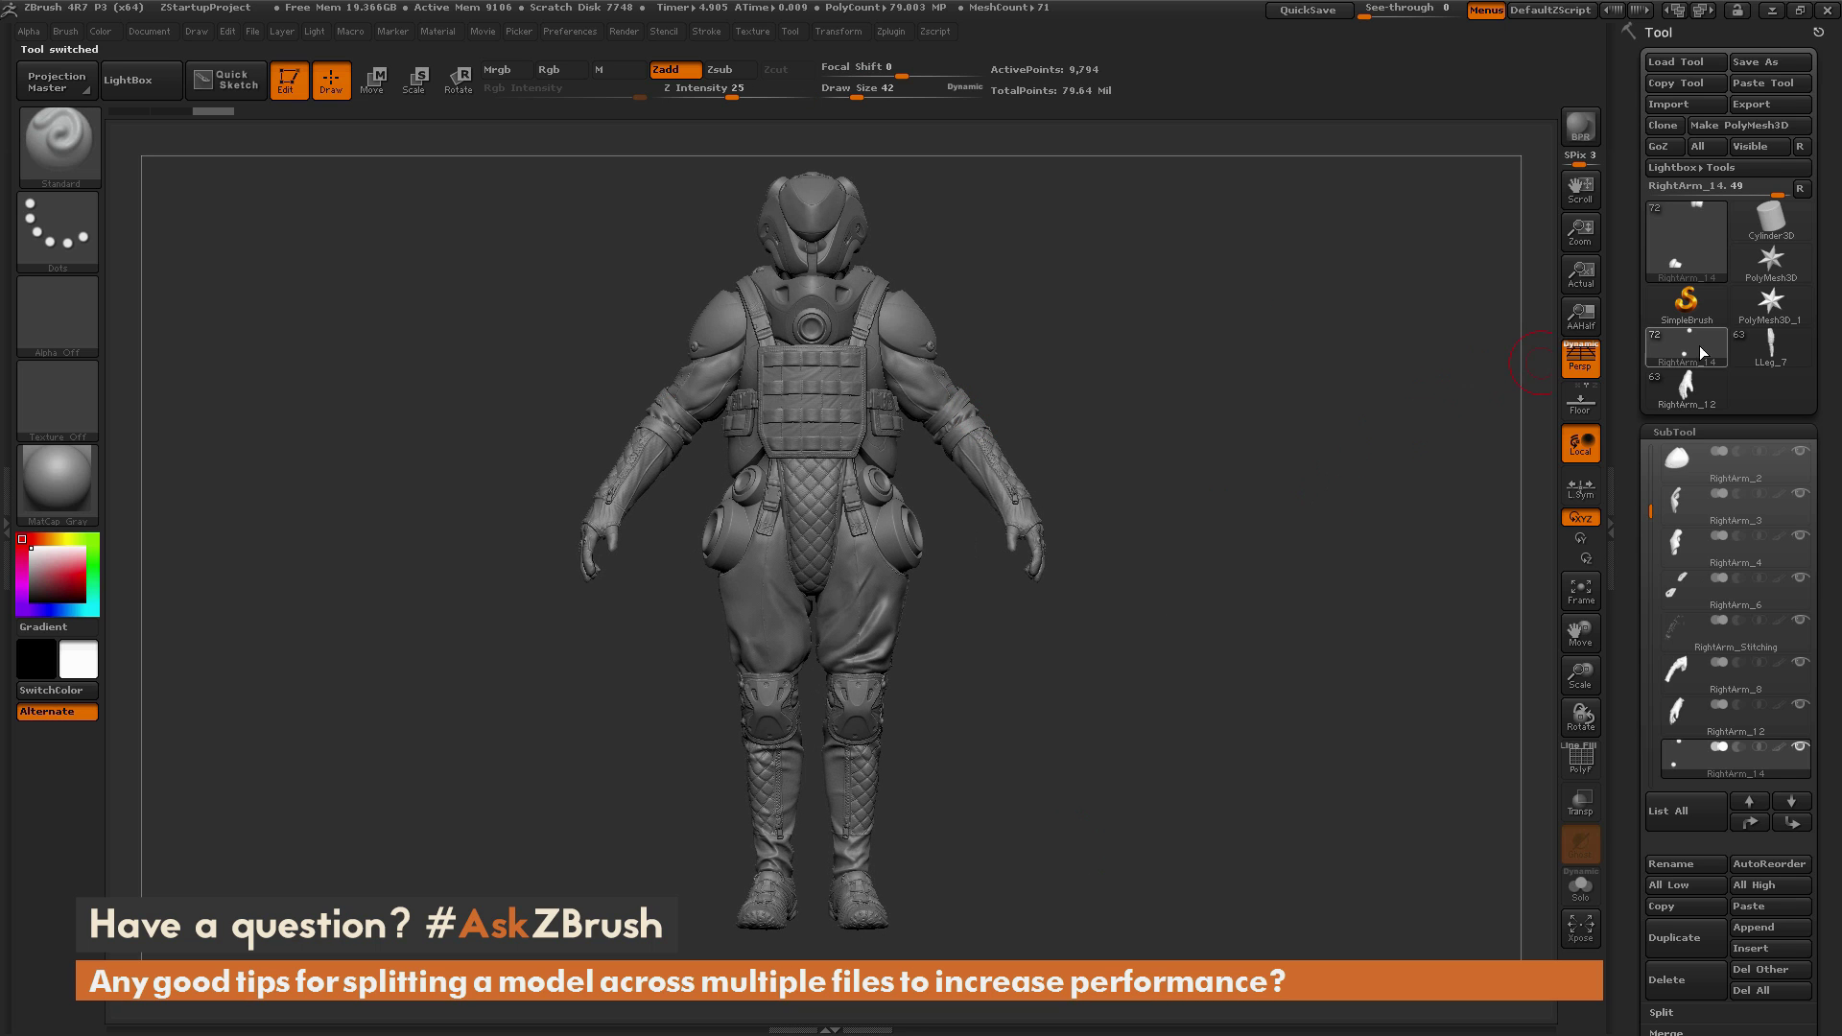
mouse_move(1774, 353)
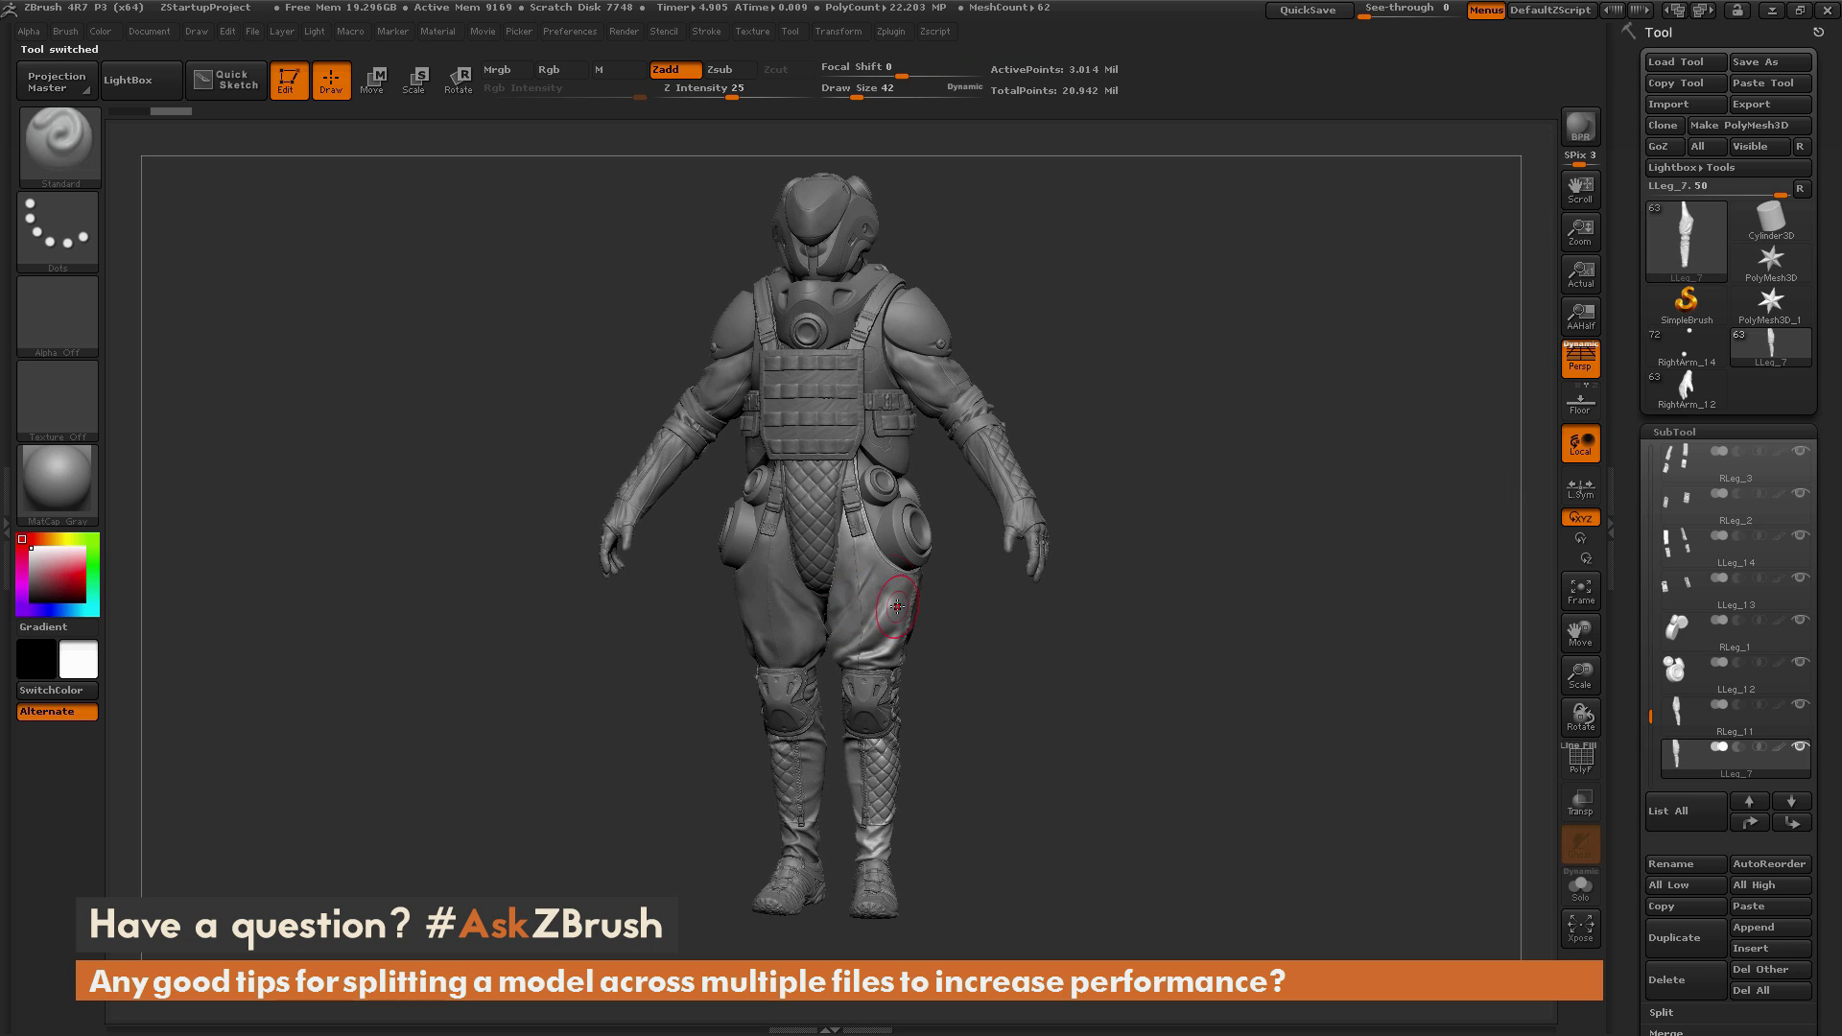
left_click_drag(1068, 697, 1067, 701)
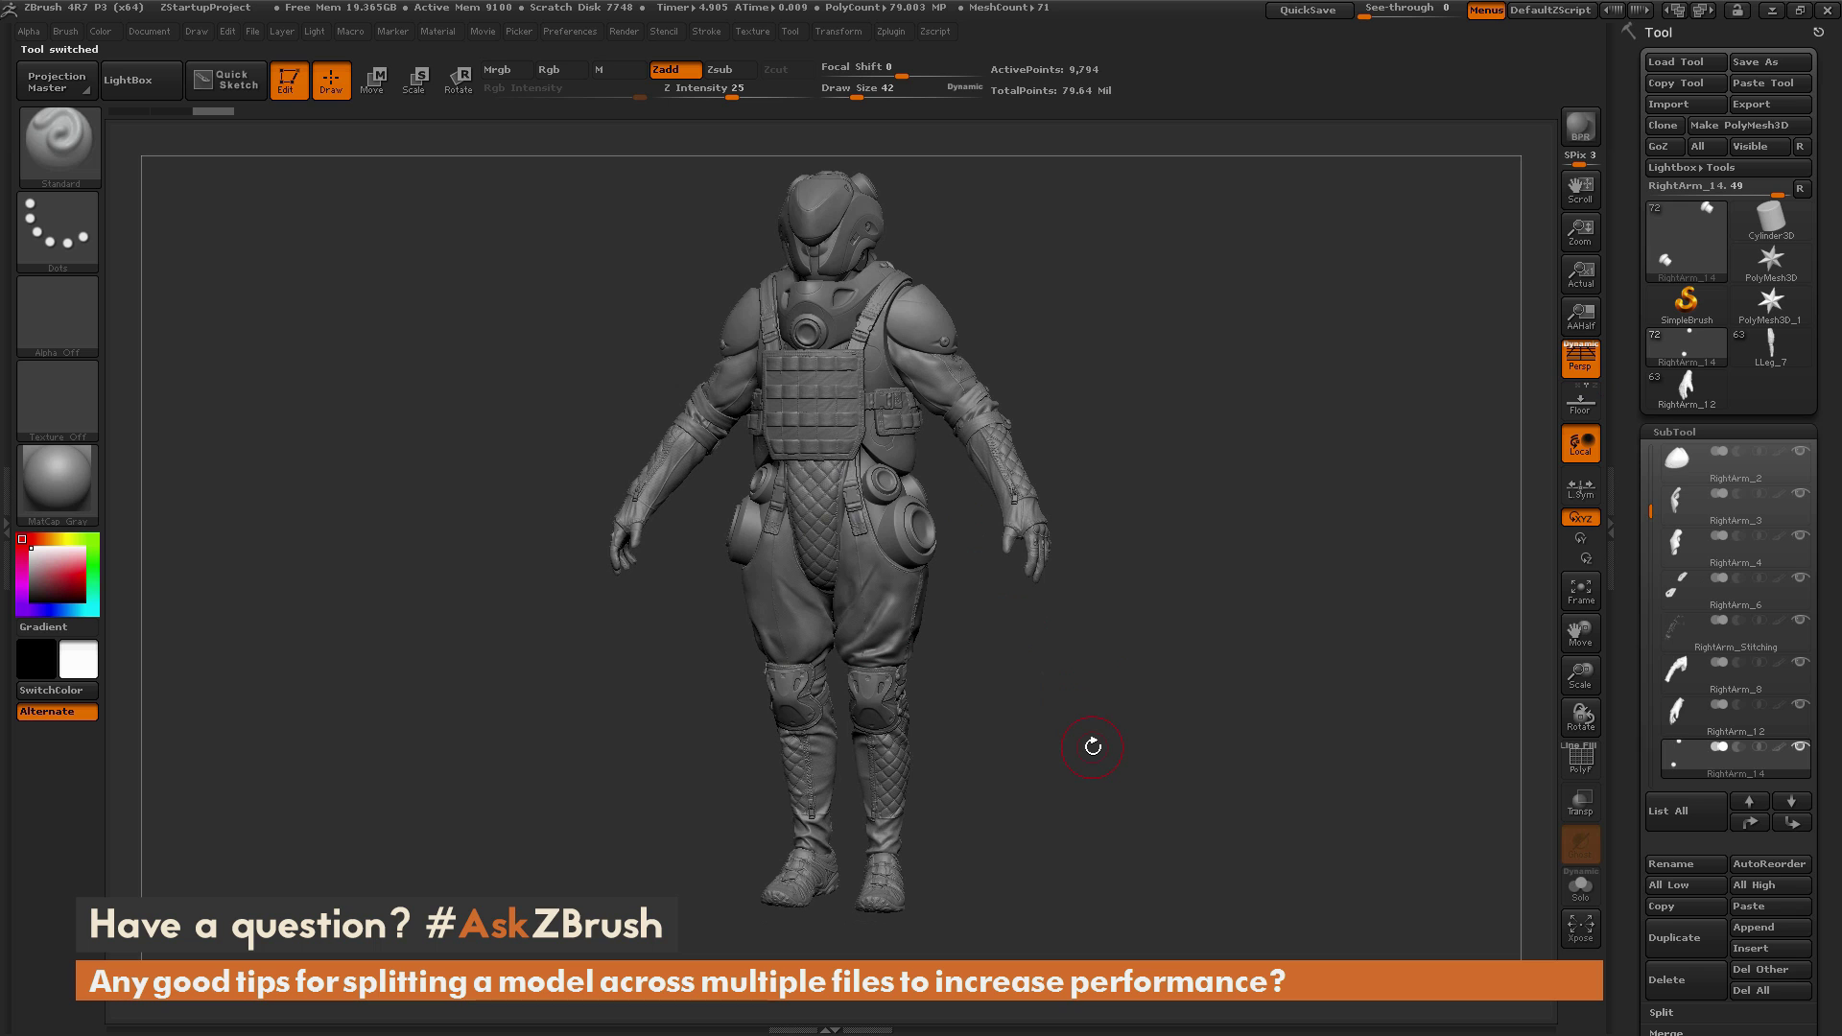
left_click(1770, 347)
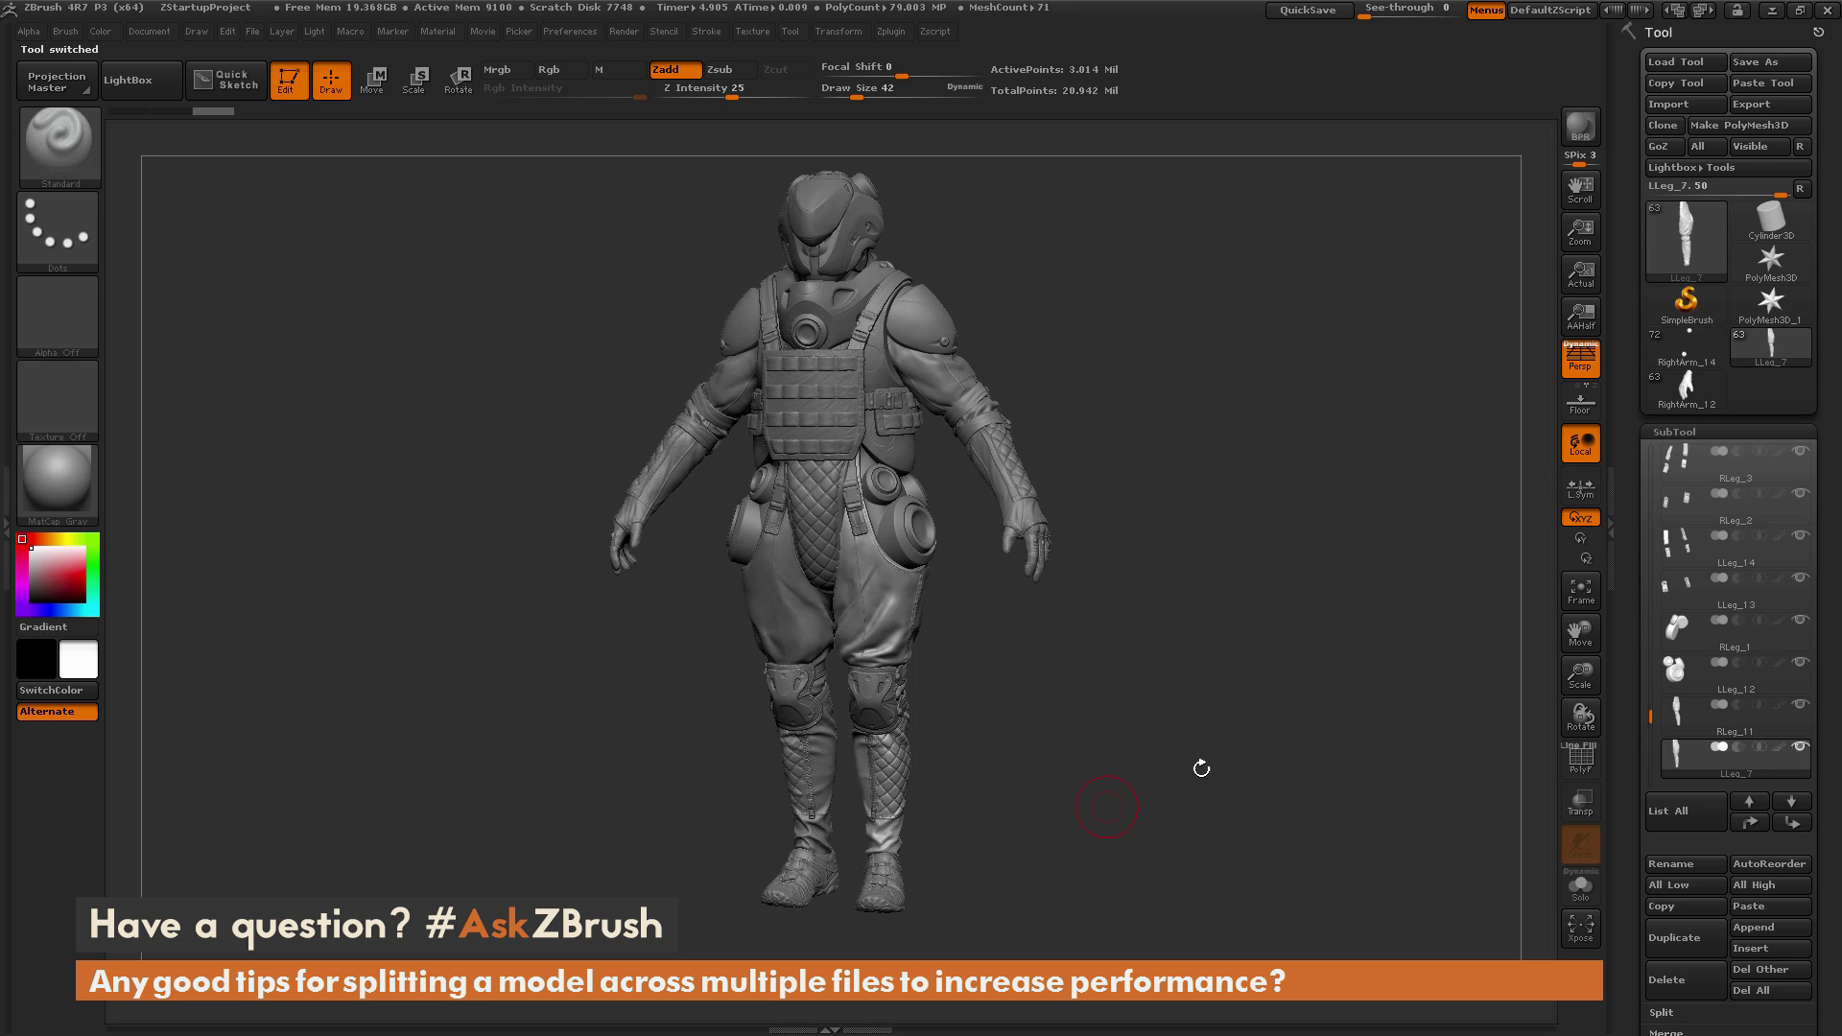
left_click_drag(1201, 768, 1217, 767)
mouse_move(1297, 592)
left_mouse_down()
mouse_move(1351, 587)
mouse_move(1304, 598)
mouse_move(1304, 578)
mouse_move(1293, 600)
left_mouse_up()
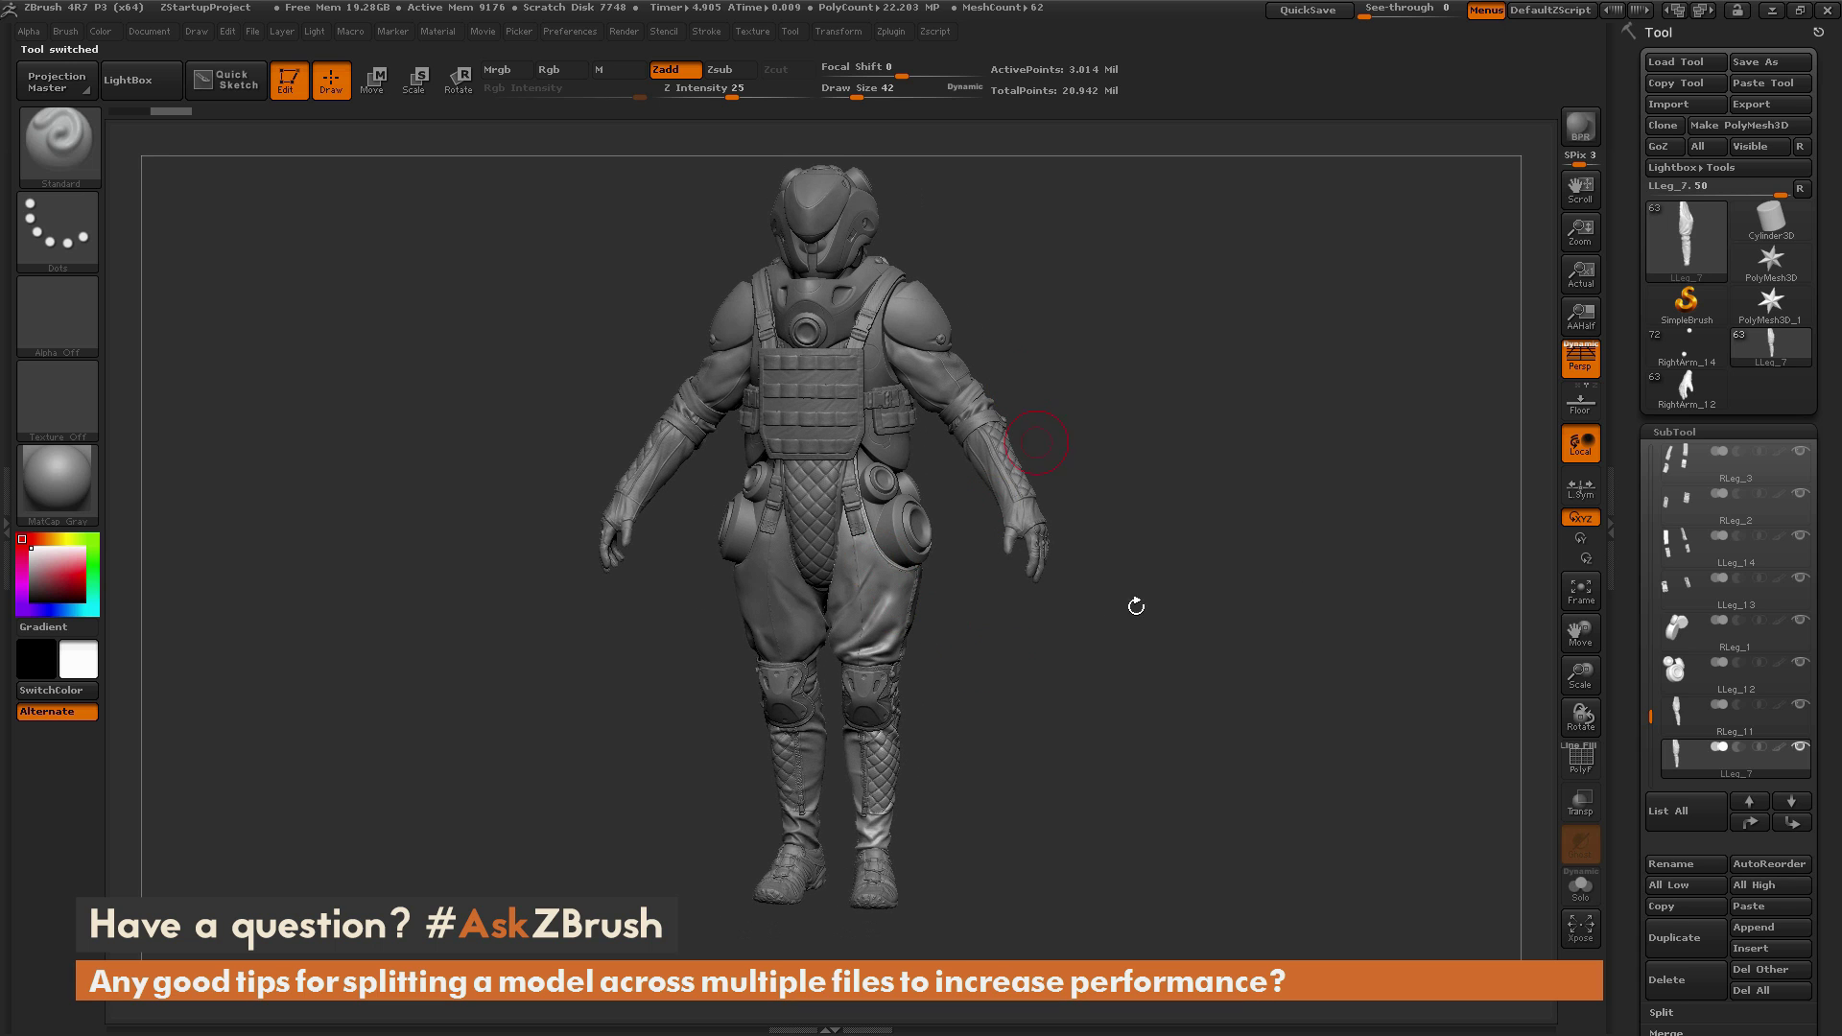